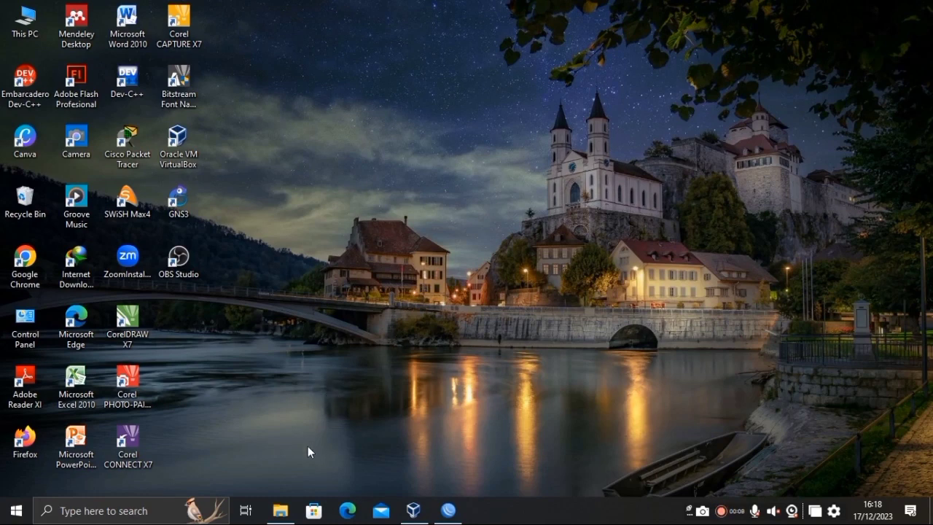
Glance at the jarkom folder window, then bring VirtualBox Manager back to the front.
{"action": "left_click", "coordinate": [281, 510]}
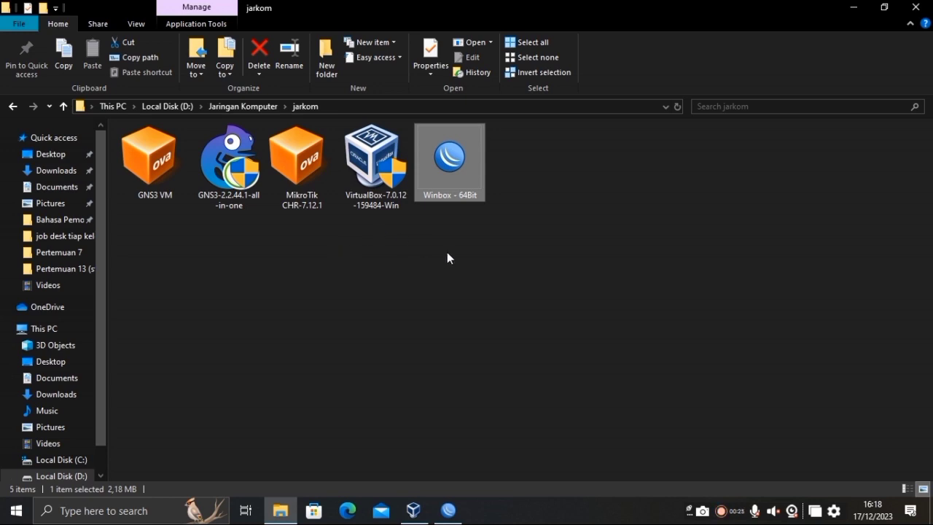
{"action": "left_click", "coordinate": [855, 7]}
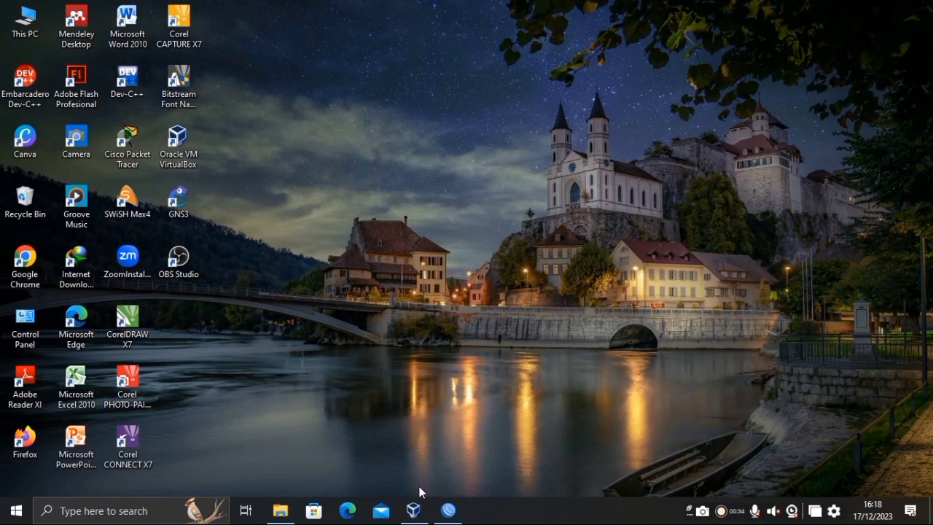
{"action": "left_click", "coordinate": [416, 512]}
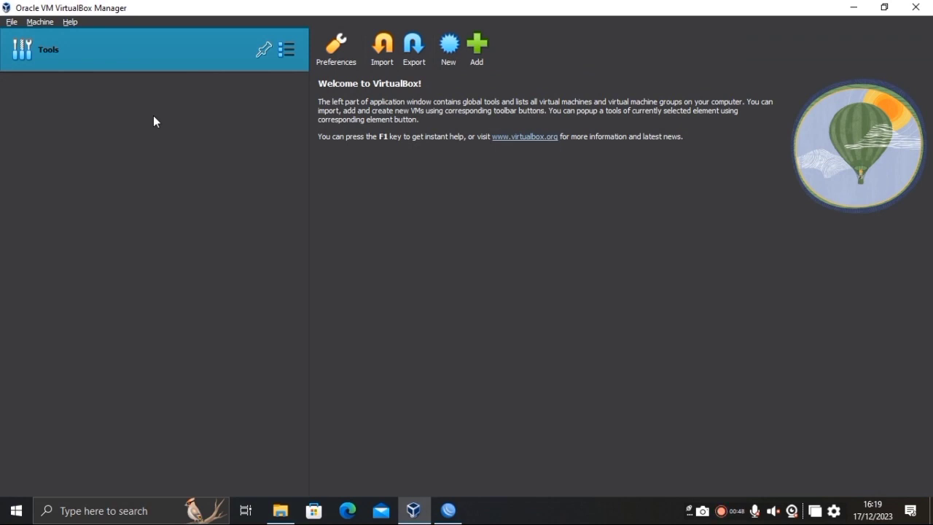
Import D:\Jaringan Komputer\GNS3 VM.ova into VirtualBox with the default appliance settings.
{"action": "left_click", "coordinate": [390, 54]}
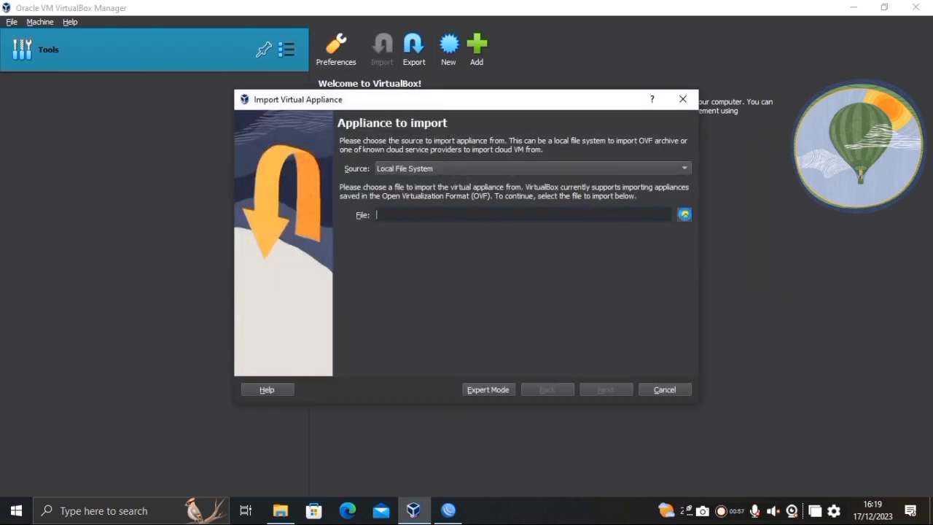
{"action": "left_click", "coordinate": [684, 215]}
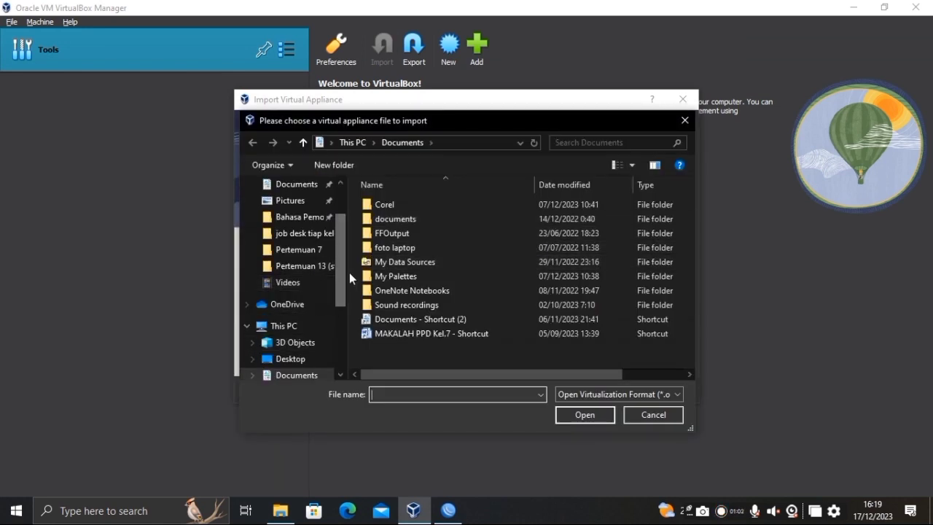
{"action": "left_click_drag", "start_coordinate": [342, 277], "coordinate": [342, 341]}
{"action": "left_click", "coordinate": [321, 338]}
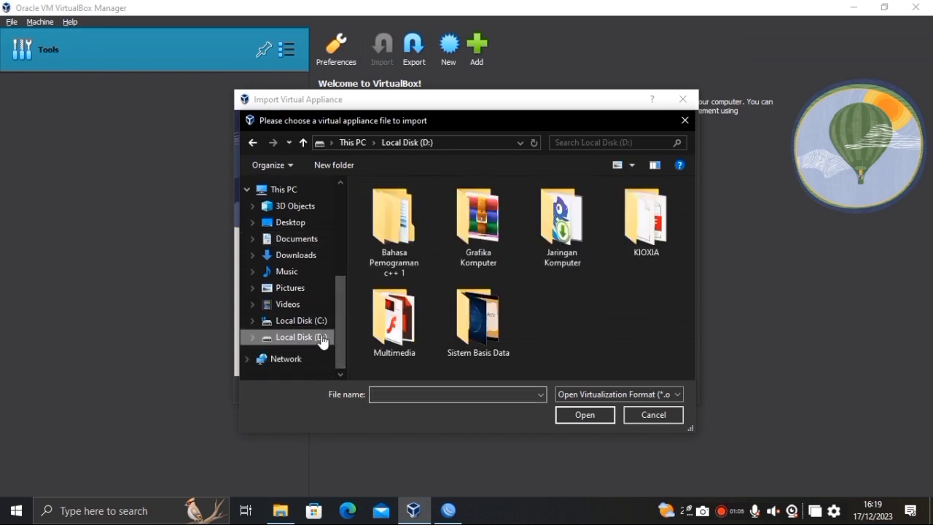
{"action": "double_click", "coordinate": [571, 226]}
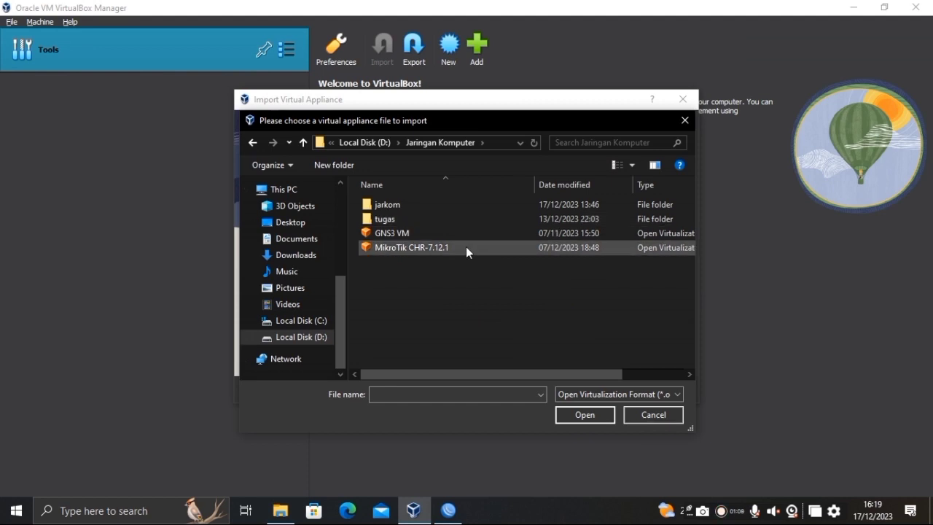
{"action": "left_click", "coordinate": [399, 233]}
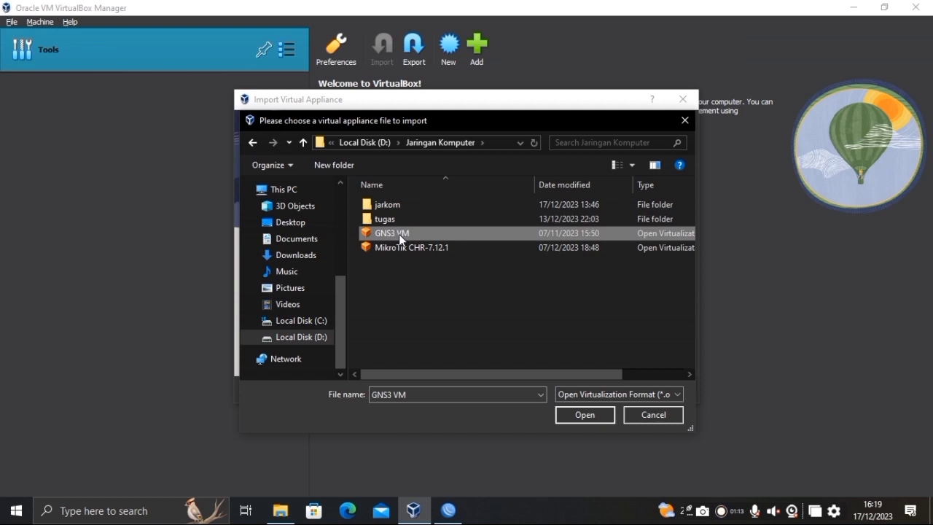
{"action": "left_click", "coordinate": [589, 415]}
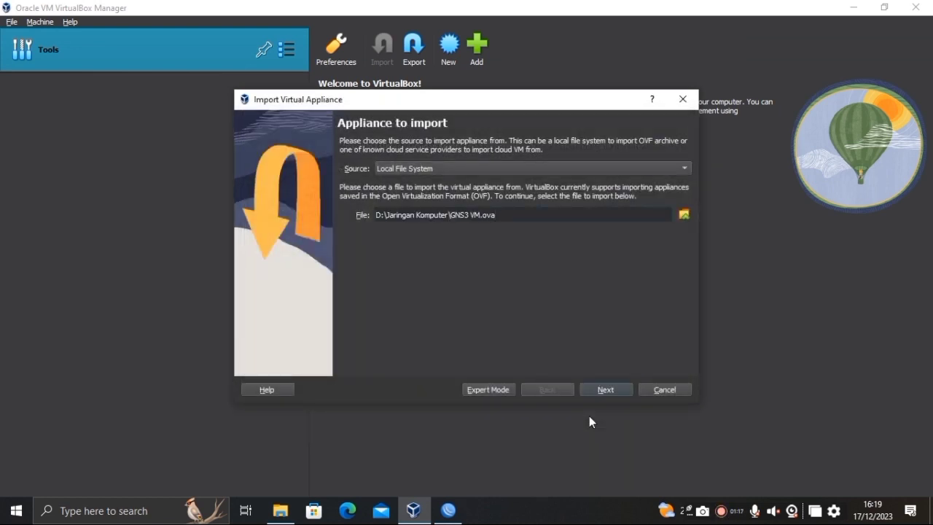
{"action": "left_click", "coordinate": [627, 389]}
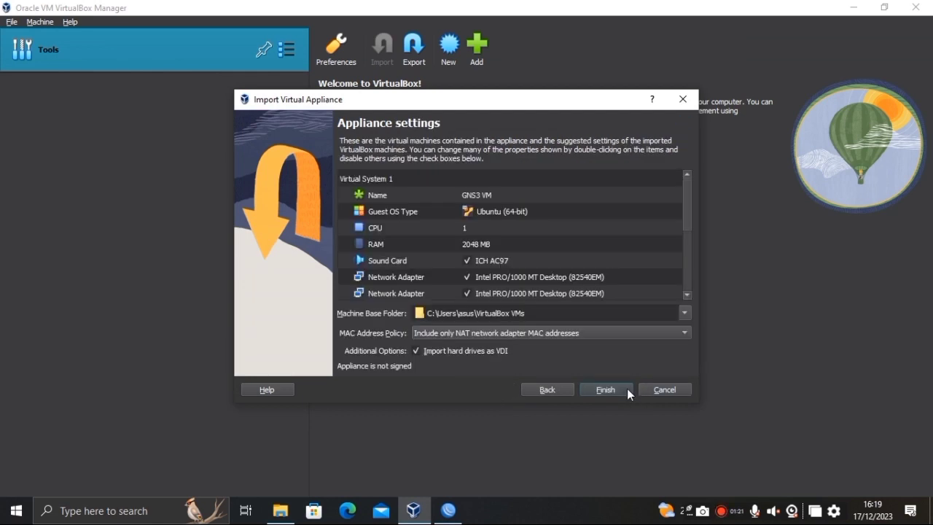
{"action": "left_click", "coordinate": [625, 388]}
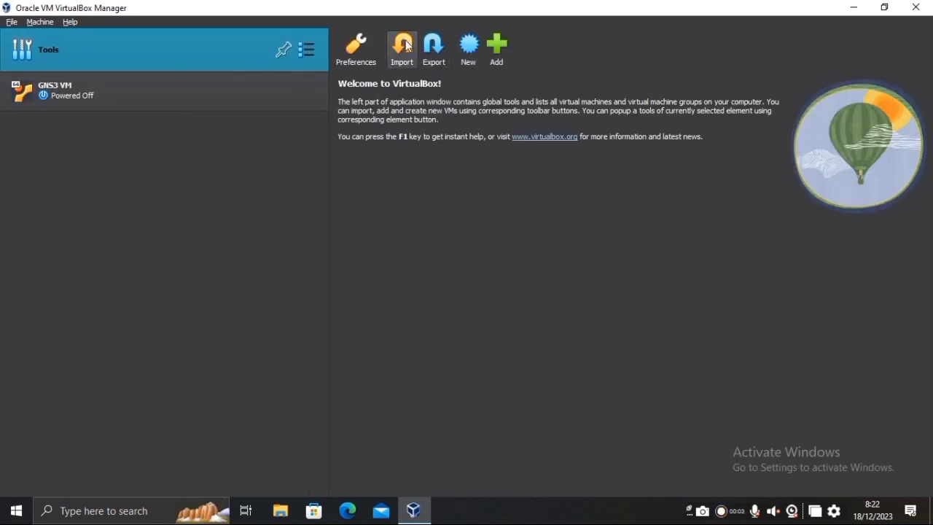
Import D:\Jaringan Komputer\MikroTik CHR-7.12.1.ova, creating the new machine vm.
{"action": "left_click", "coordinate": [407, 45]}
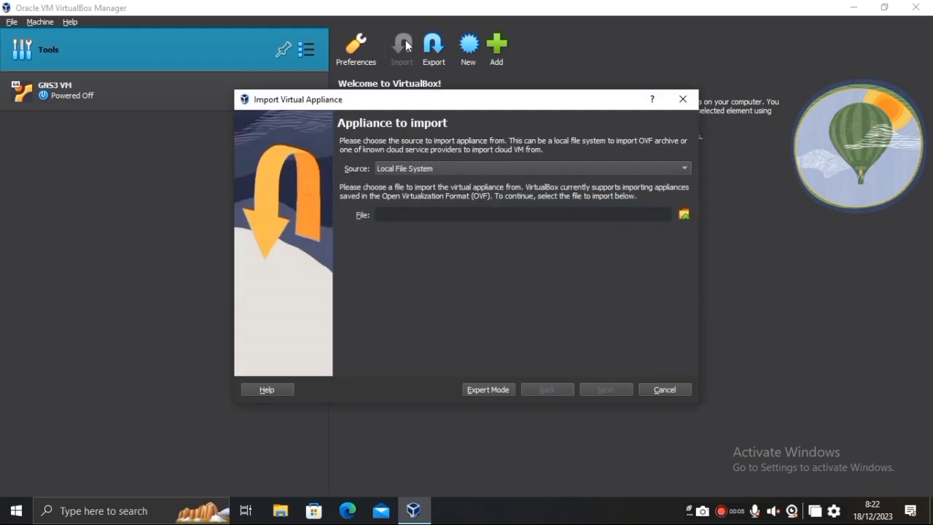
{"action": "left_click", "coordinate": [684, 214]}
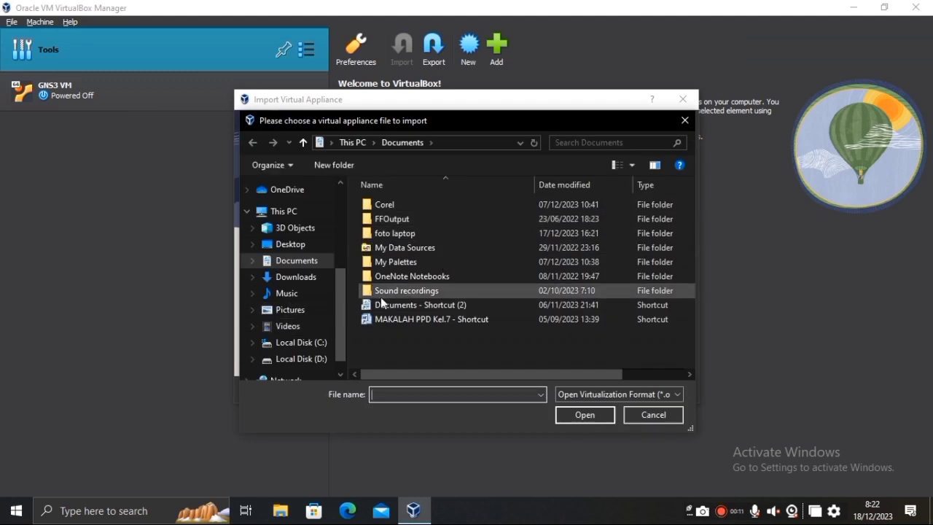
{"action": "scroll", "coordinate": [340, 292], "scroll_direction": "down", "scroll_amount": 1}
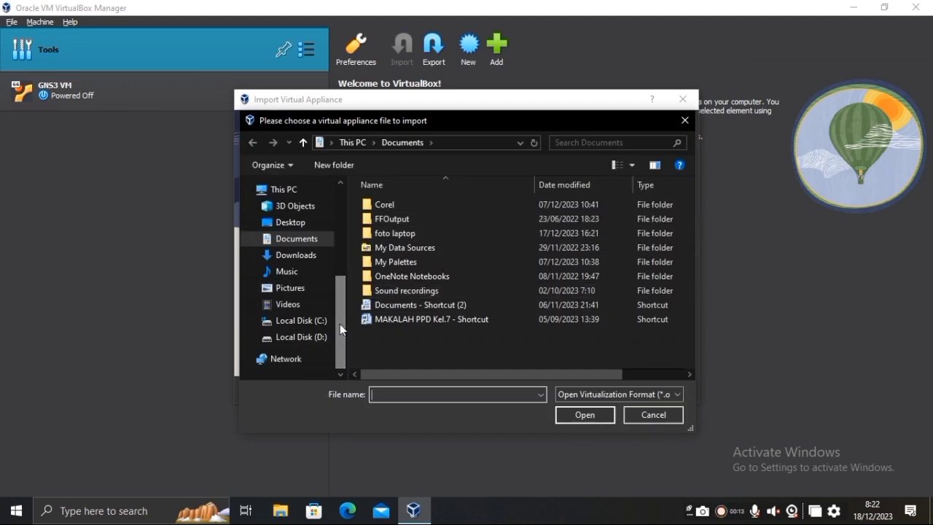
{"action": "left_click", "coordinate": [306, 337]}
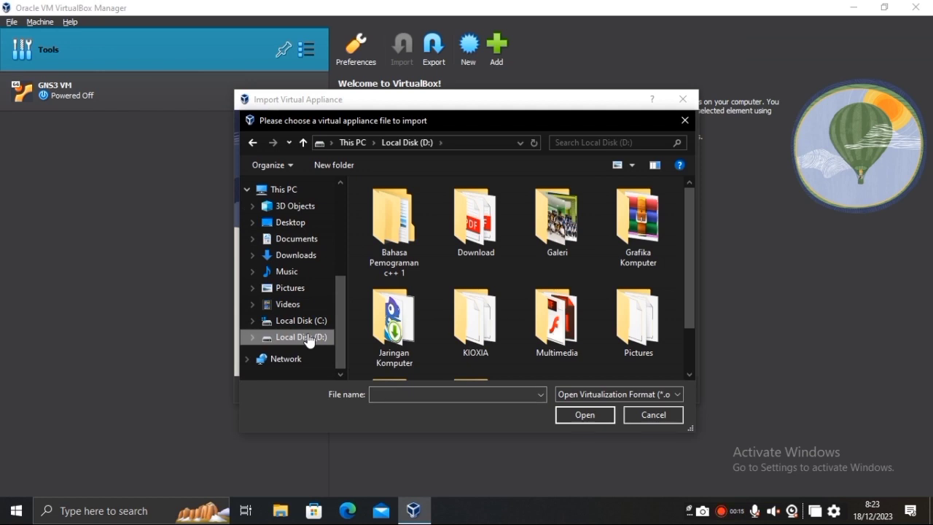
{"action": "double_click", "coordinate": [417, 294]}
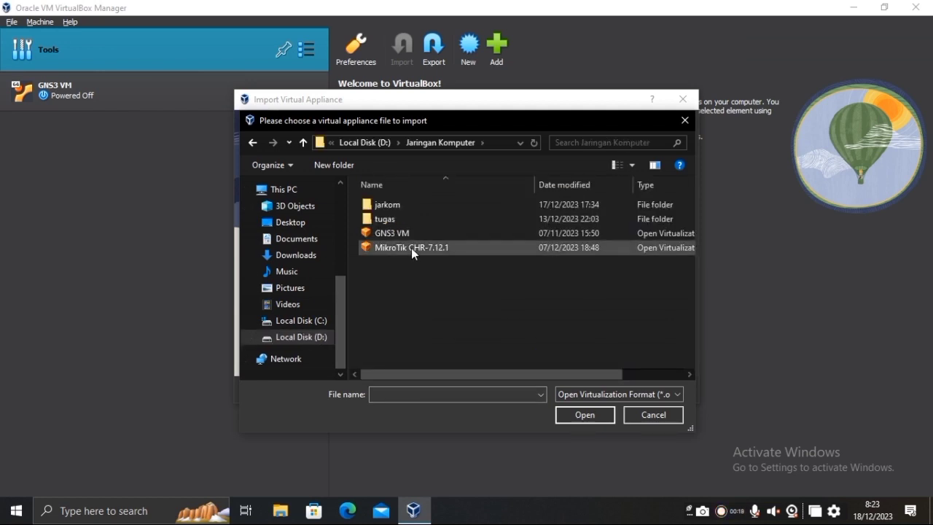
{"action": "double_click", "coordinate": [411, 248]}
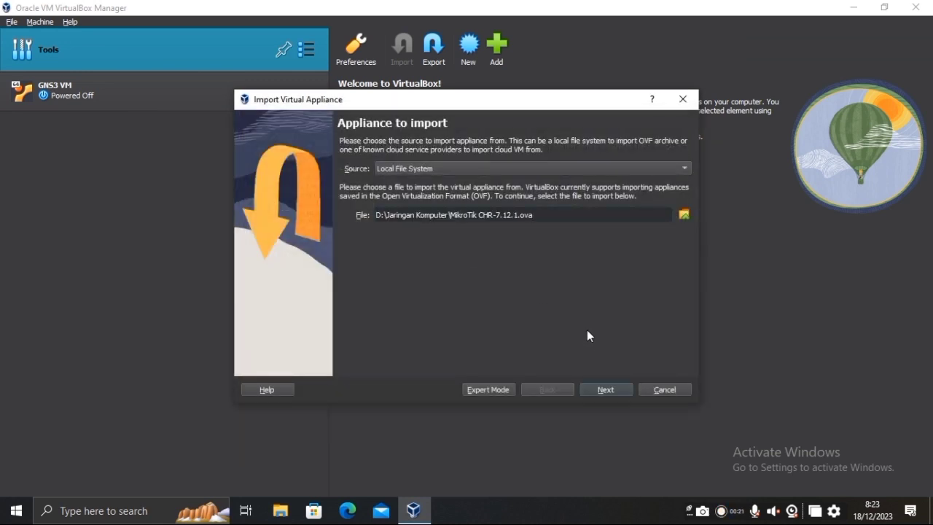
{"action": "left_click", "coordinate": [600, 387]}
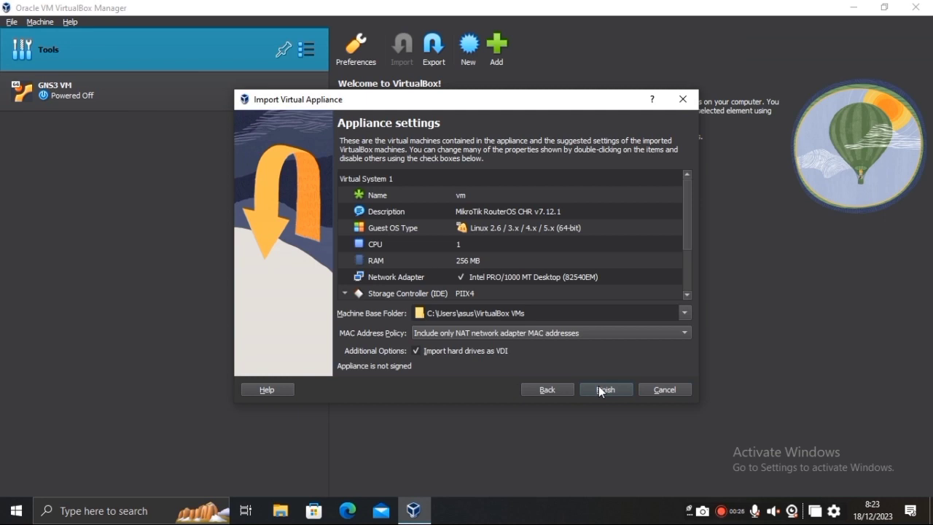
{"action": "left_click", "coordinate": [598, 386]}
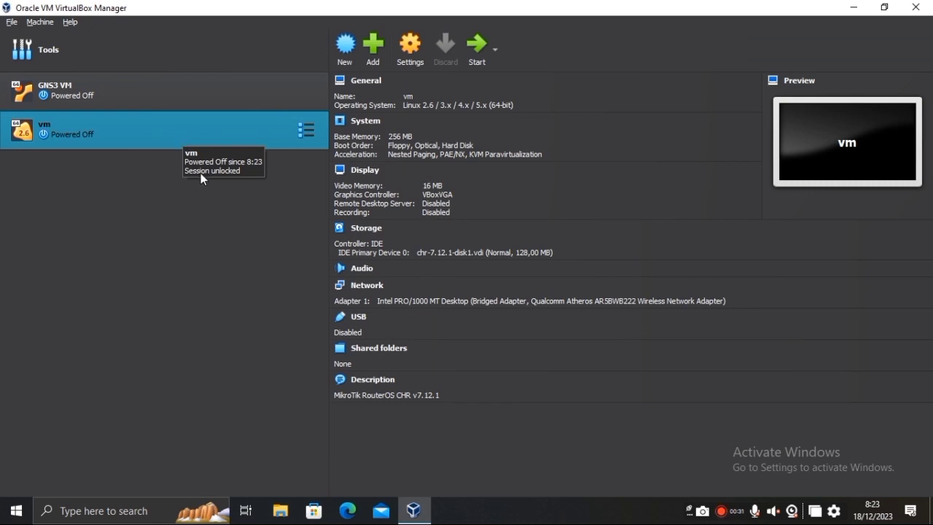
Open the vm machine's settings and rename it to 'vm 1'.
{"action": "left_click", "coordinate": [404, 54]}
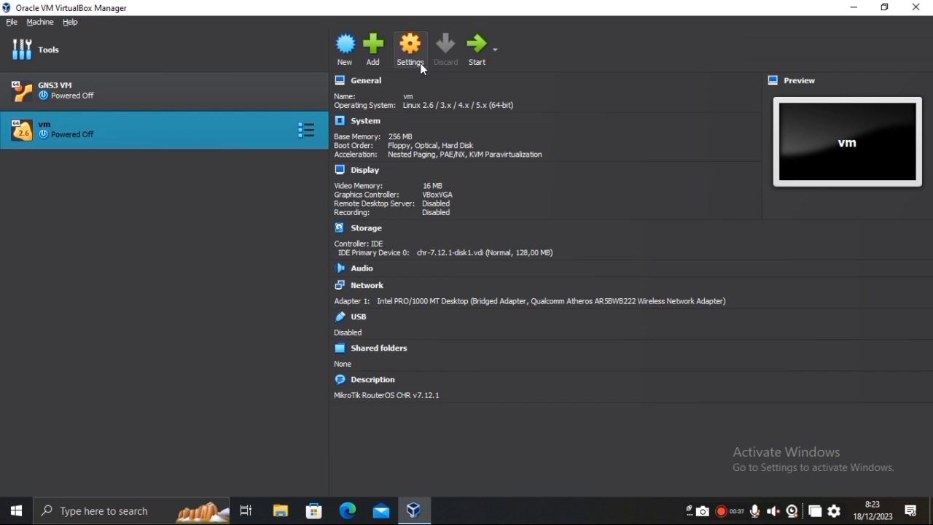
{"action": "left_click", "coordinate": [416, 60]}
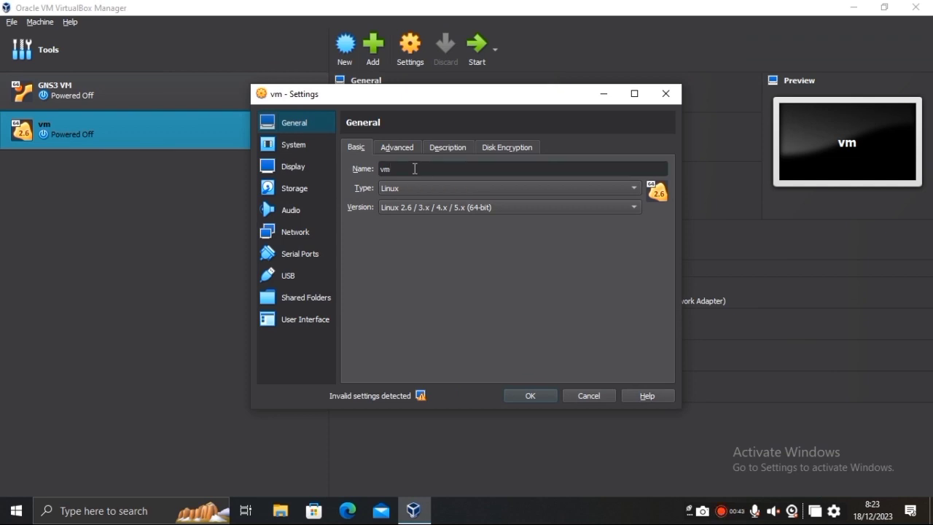
{"action": "type", "text": "1"}
Change network Adapter 1 from Bridged Adapter to NAT.
{"action": "left_click", "coordinate": [303, 232]}
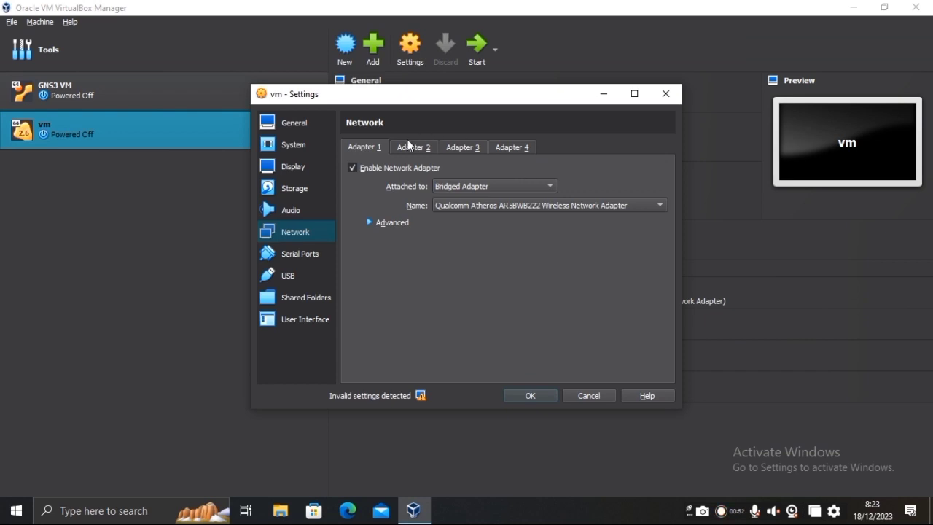
{"action": "left_click", "coordinate": [456, 186]}
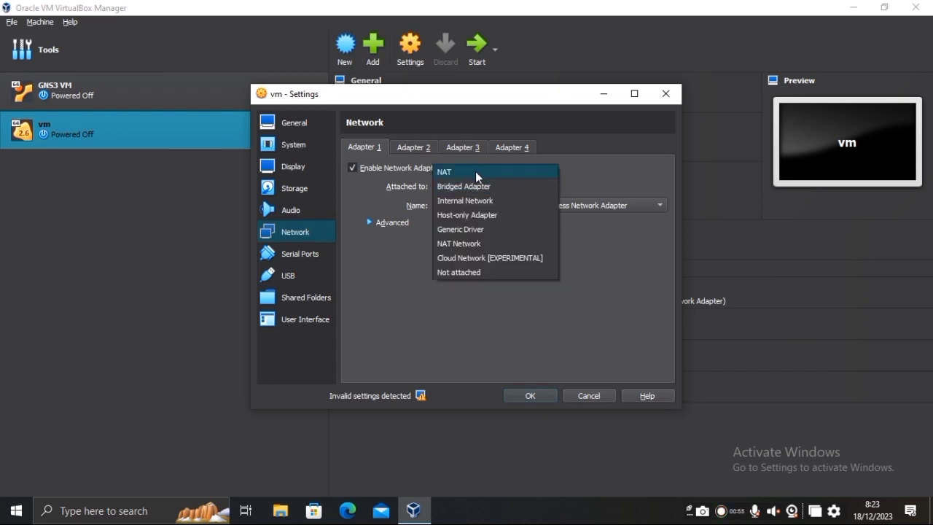
{"action": "left_click", "coordinate": [476, 173]}
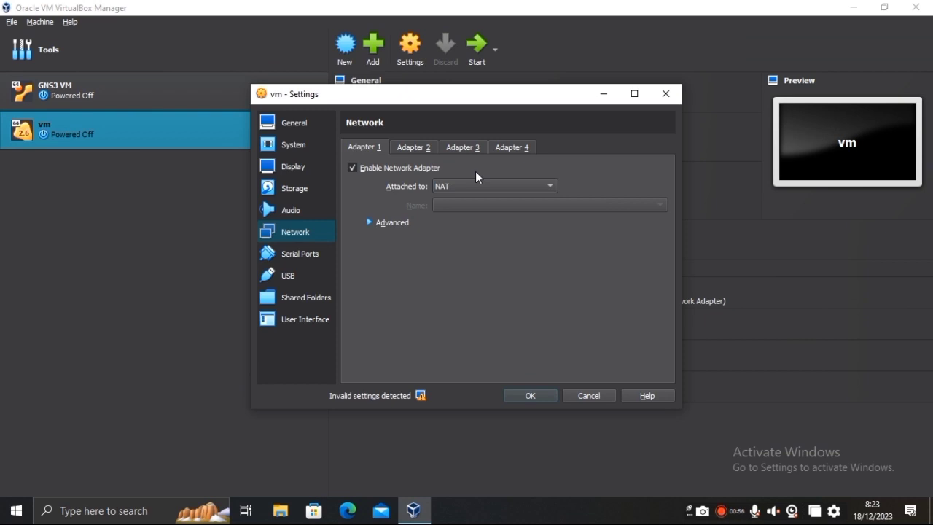
{"action": "left_click", "coordinate": [424, 150]}
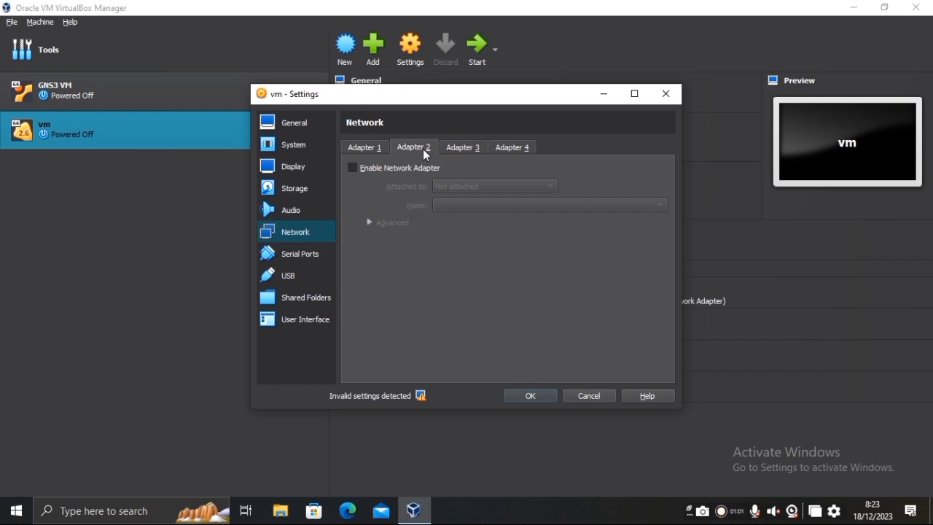
Enable Adapter 2 and attach it to the Host-only network.
{"action": "left_click", "coordinate": [357, 167]}
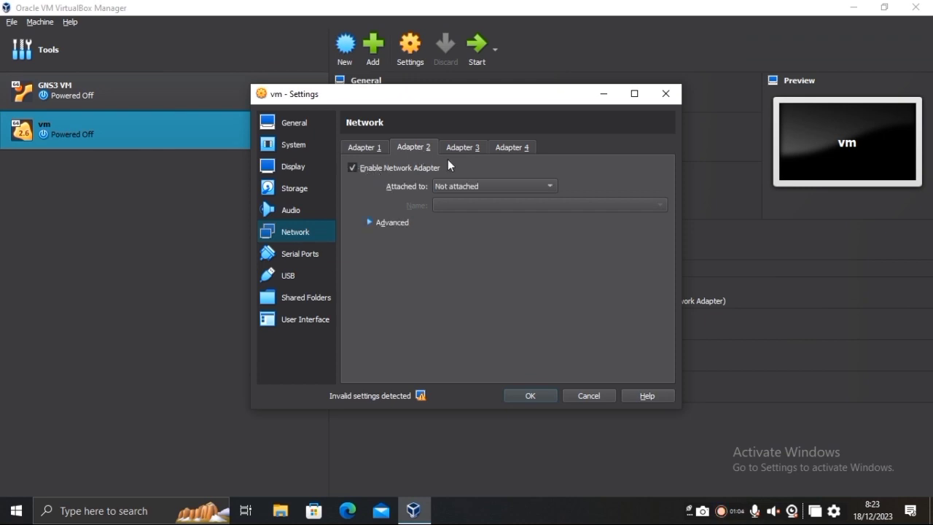
{"action": "left_click", "coordinate": [525, 186]}
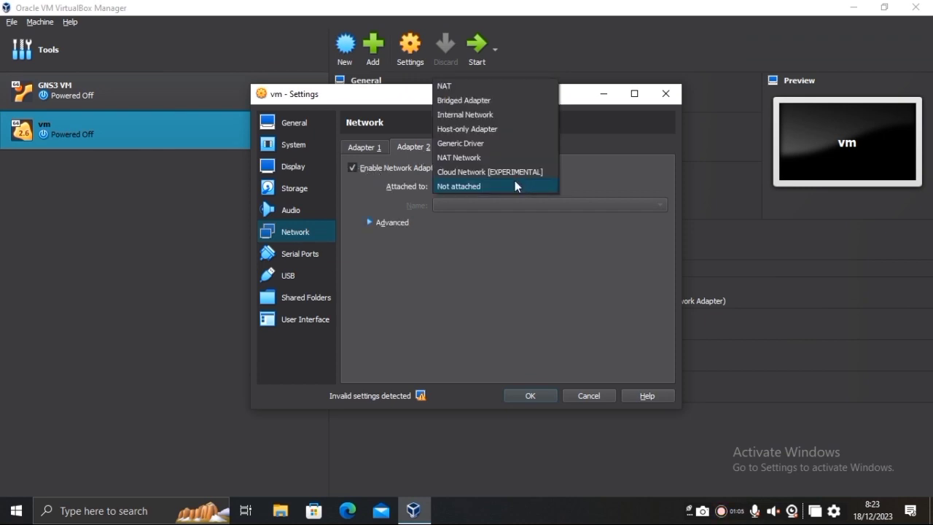
{"action": "left_click", "coordinate": [498, 133]}
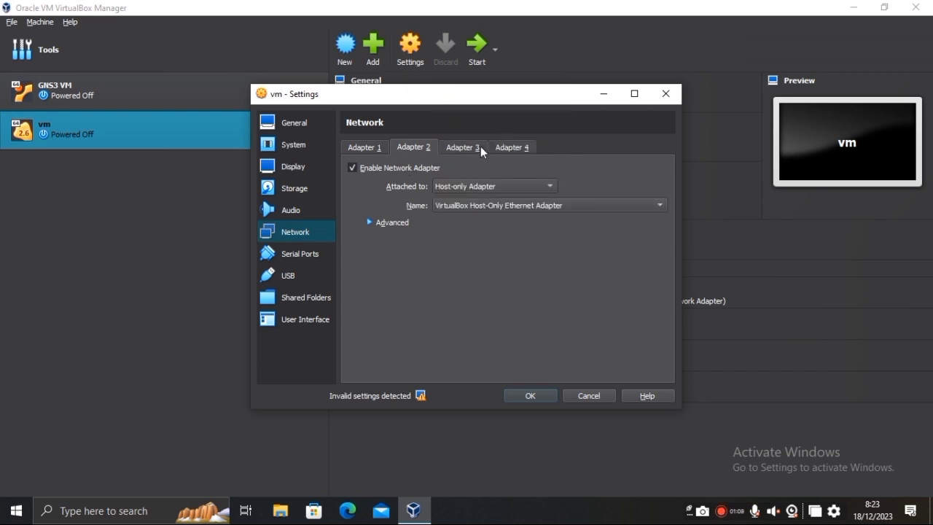
Enable Adapter 3 as Generic Driver with the name UDPTunnel.
{"action": "left_click", "coordinate": [481, 148]}
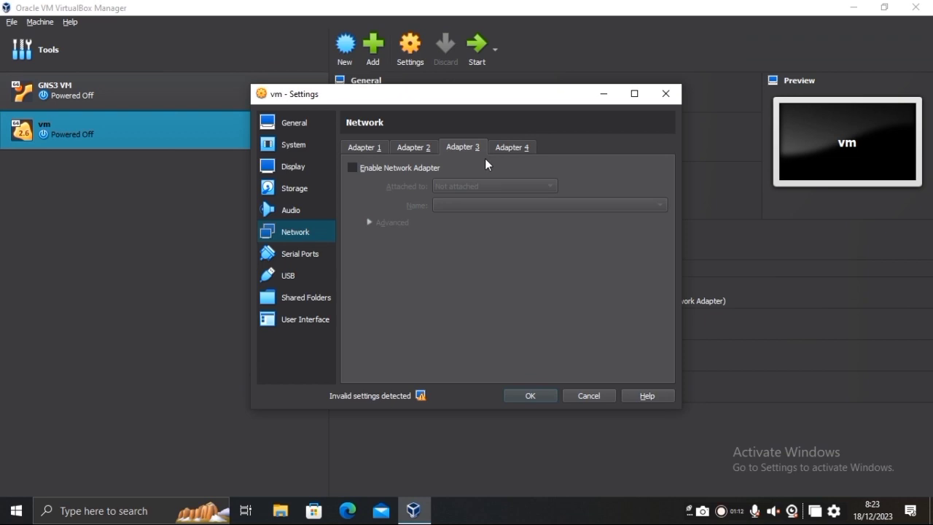
{"action": "left_click", "coordinate": [358, 168]}
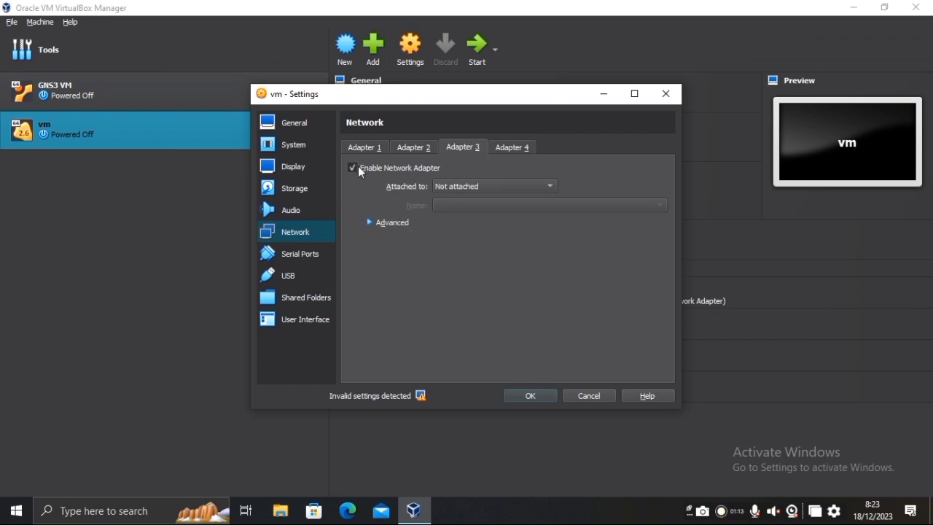
{"action": "left_click", "coordinate": [548, 186]}
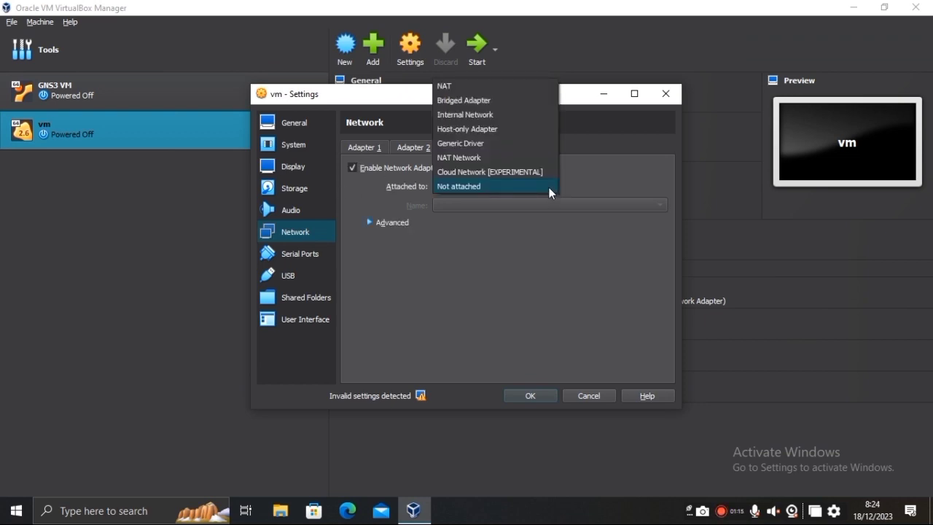
{"action": "left_click", "coordinate": [509, 154]}
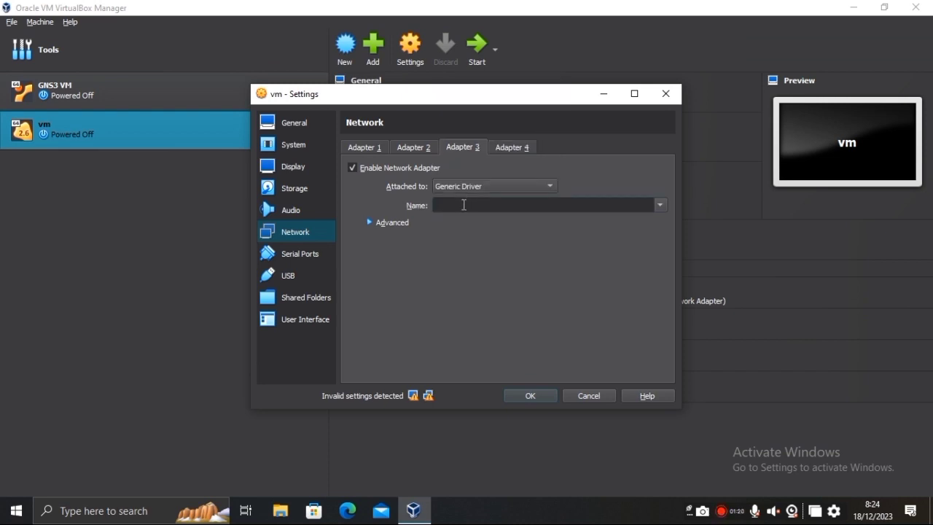
{"action": "type", "text": "U"}
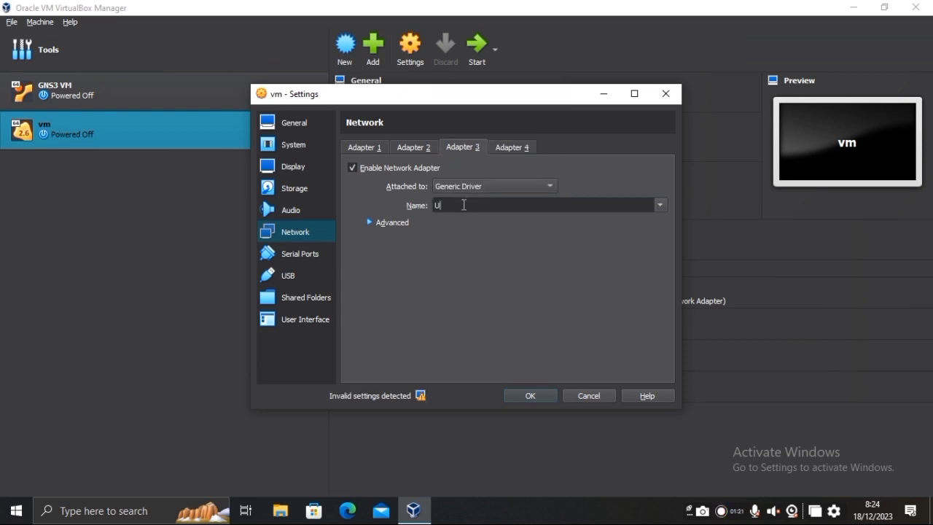
{"action": "type", "text": "DPTunnel"}
Enable Adapter 4 as Generic Driver UDPTunnel and save vm 1's settings.
{"action": "left_click", "coordinate": [519, 149]}
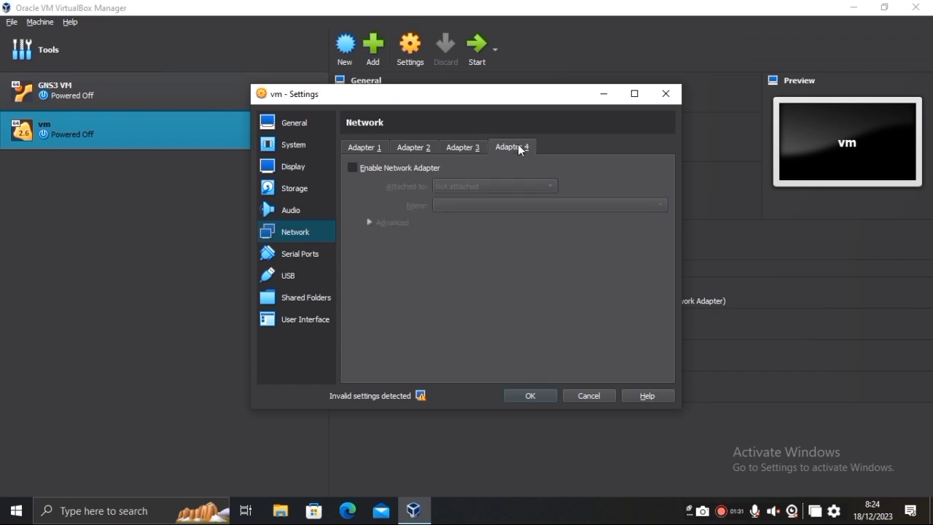
{"action": "left_click", "coordinate": [351, 167]}
{"action": "left_click", "coordinate": [496, 188]}
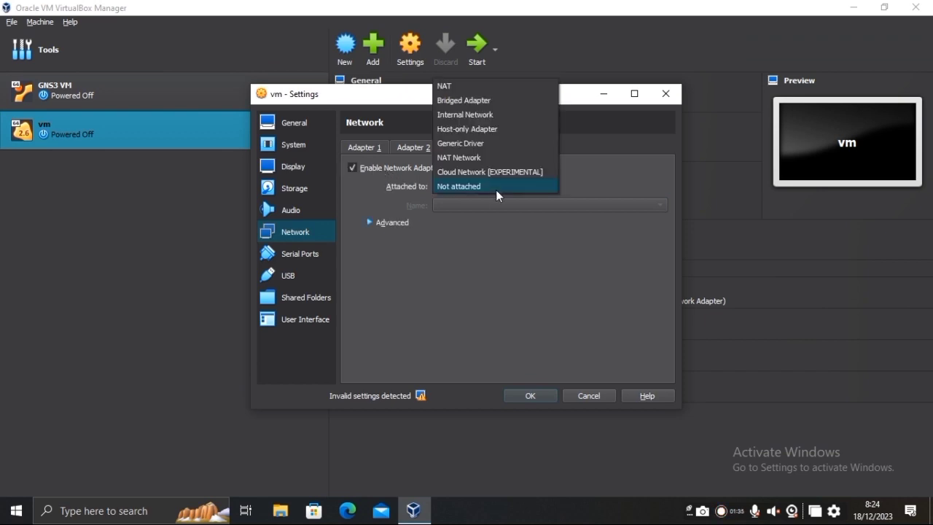
{"action": "left_click", "coordinate": [492, 142]}
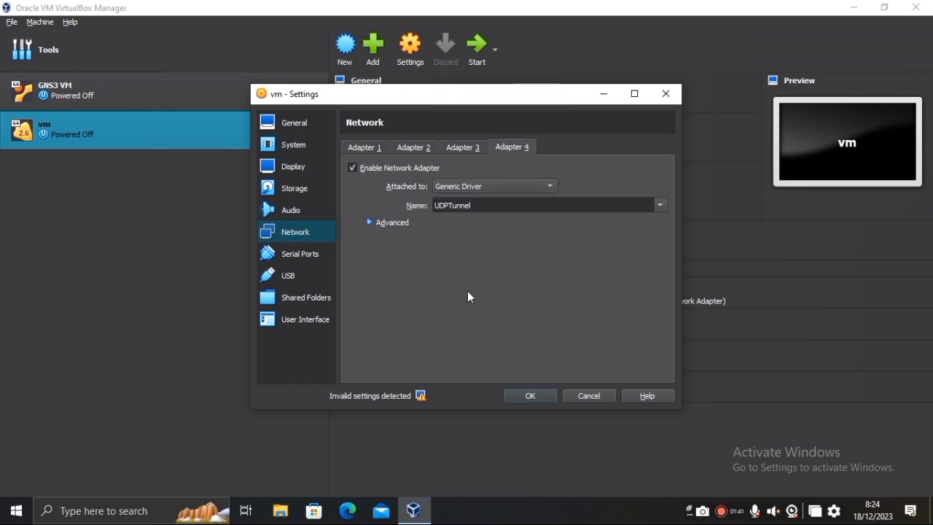
{"action": "left_click", "coordinate": [530, 396]}
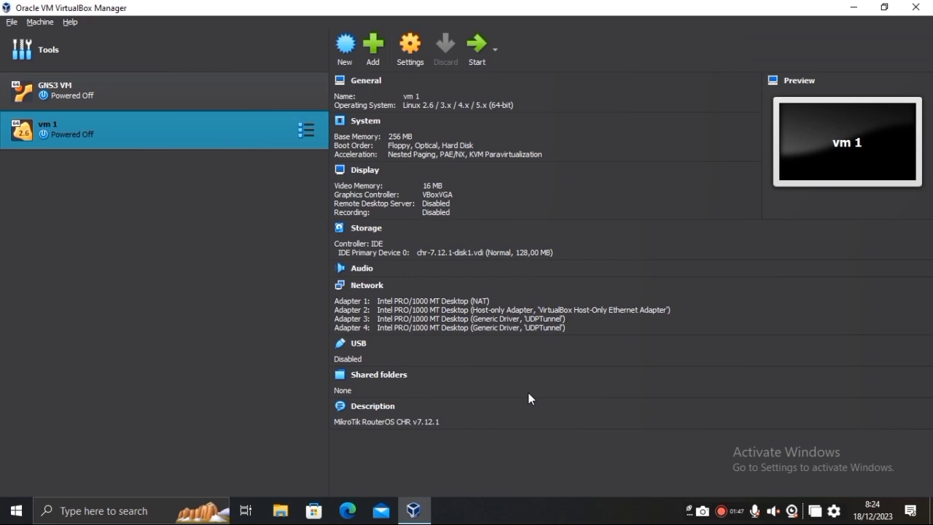
Create a full clone of vm 1 named 'vm 2'.
{"action": "right_click", "coordinate": [84, 143]}
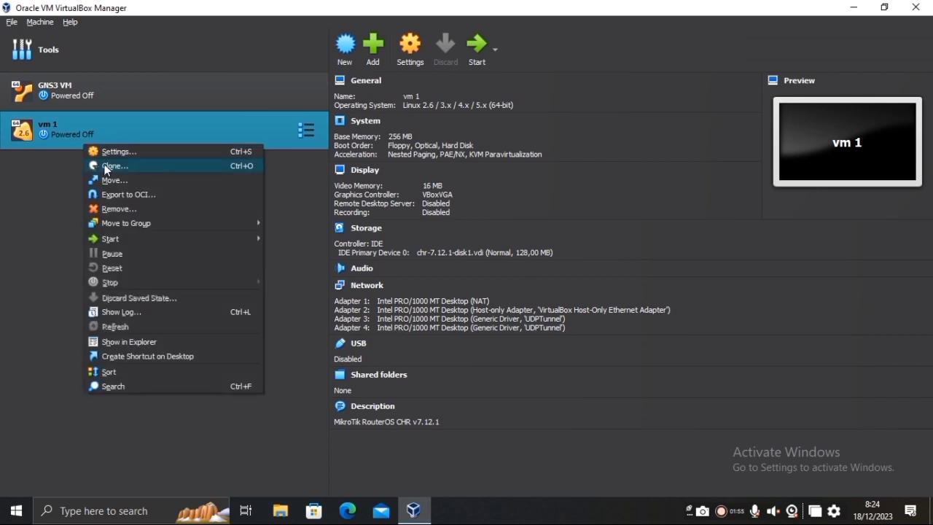
{"action": "left_click", "coordinate": [107, 167]}
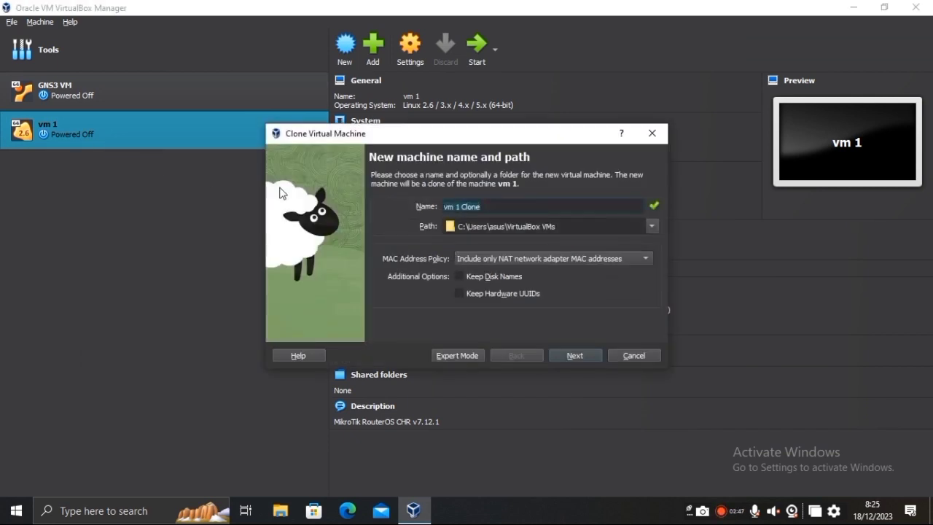
{"action": "left_click", "coordinate": [507, 206]}
{"action": "key", "text": "BackSpace"}
{"action": "key", "text": "BackSpace"}
{"action": "key", "text": "BackSpace"}
{"action": "key", "text": "BackSpace"}
{"action": "key", "text": "BackSpace"}
{"action": "key", "text": "BackSpace"}
{"action": "key", "text": "BackSpace"}
{"action": "type", "text": "2"}
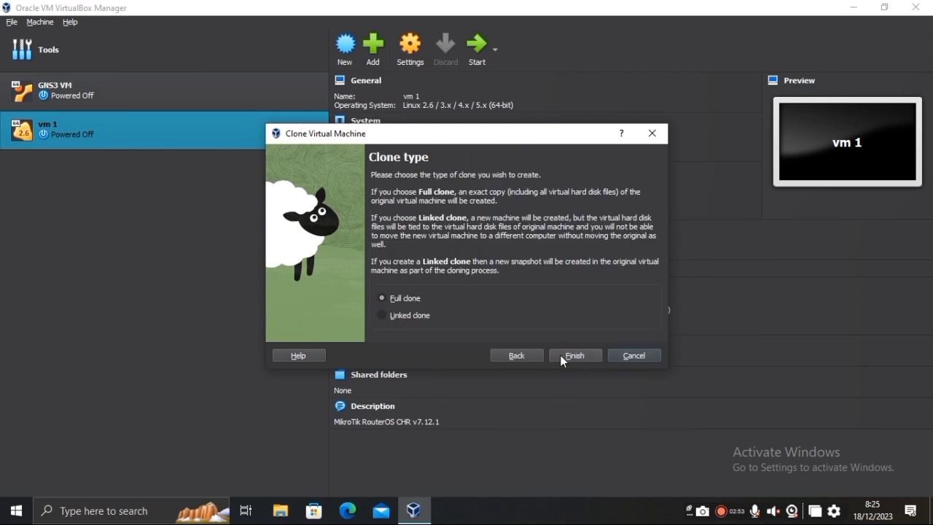
{"action": "left_click", "coordinate": [560, 355]}
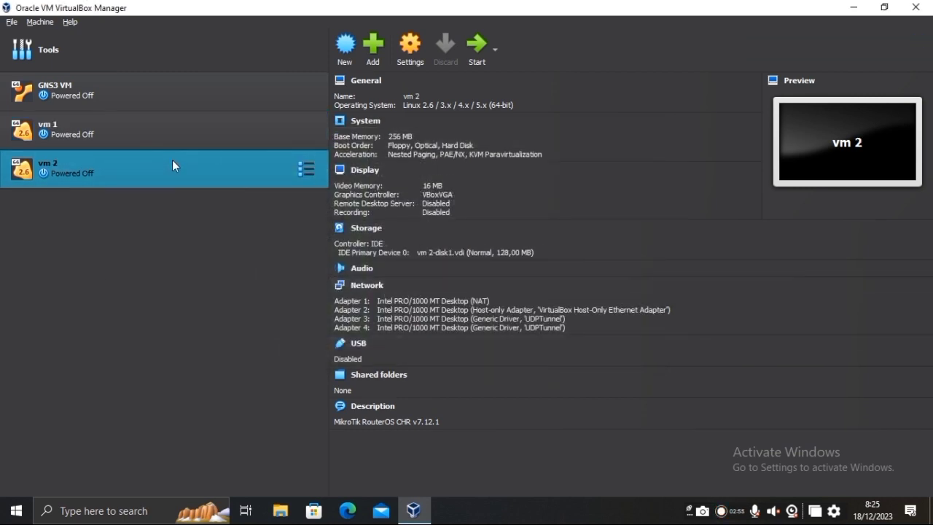
Create a second full clone of vm 1 named 'vm 3'.
{"action": "left_click", "coordinate": [169, 141]}
{"action": "right_click", "coordinate": [169, 143]}
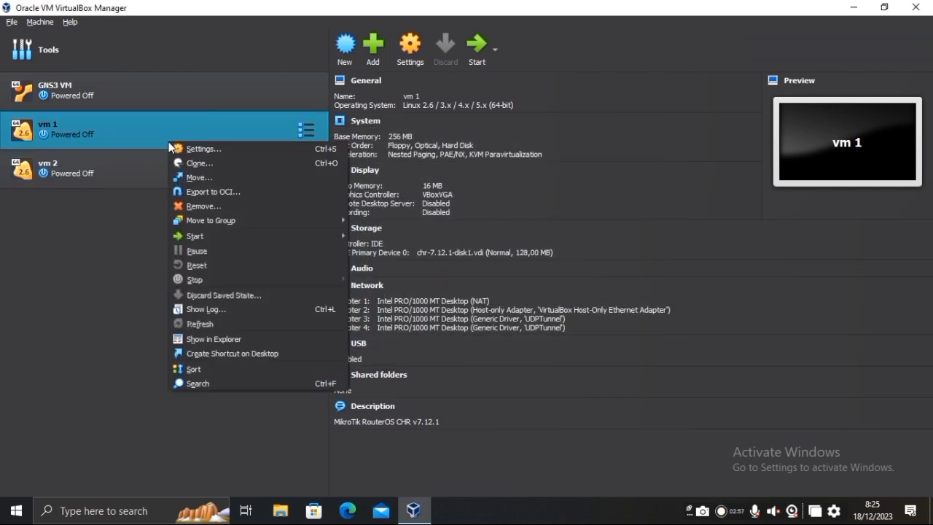
{"action": "left_click", "coordinate": [195, 163]}
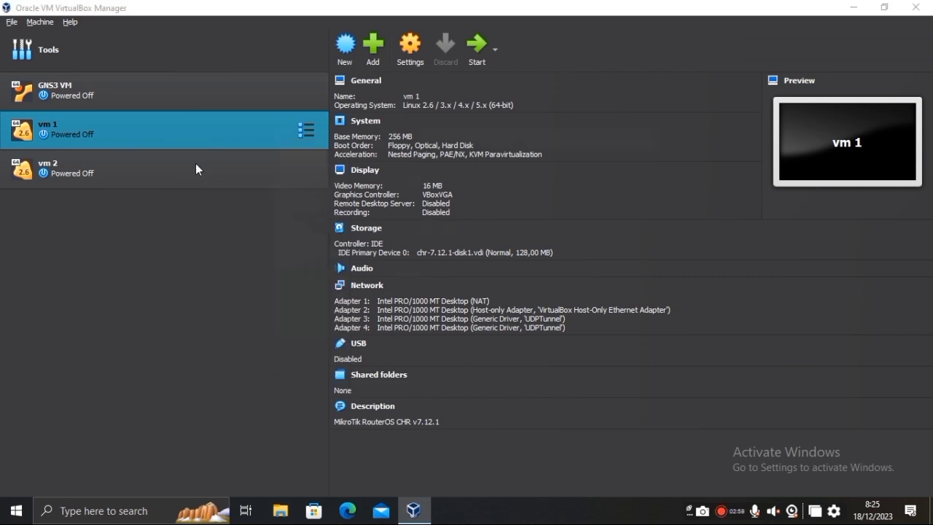
{"action": "left_click", "coordinate": [500, 206]}
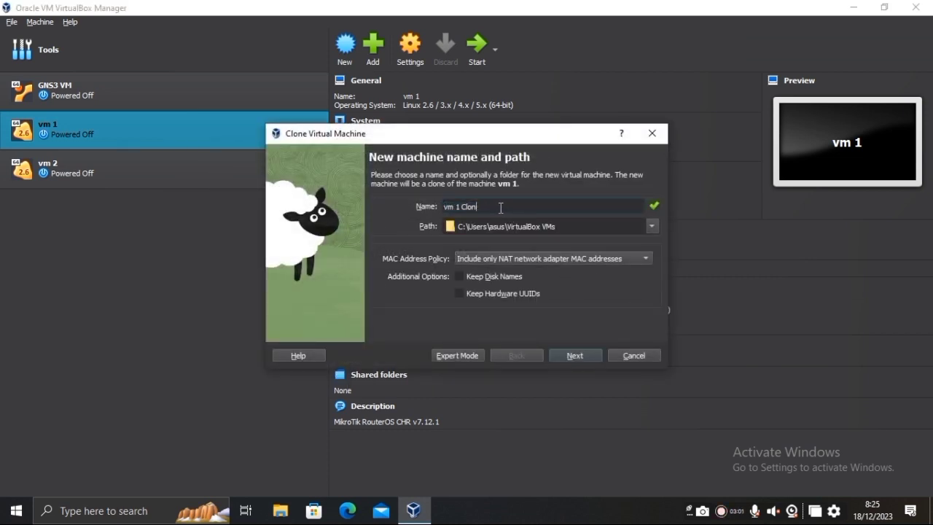
{"action": "key", "text": "BackSpace"}
{"action": "key", "text": "BackSpace"}
{"action": "key", "text": "BackSpace"}
{"action": "left_click", "coordinate": [565, 349]}
{"action": "left_click", "coordinate": [566, 355]}
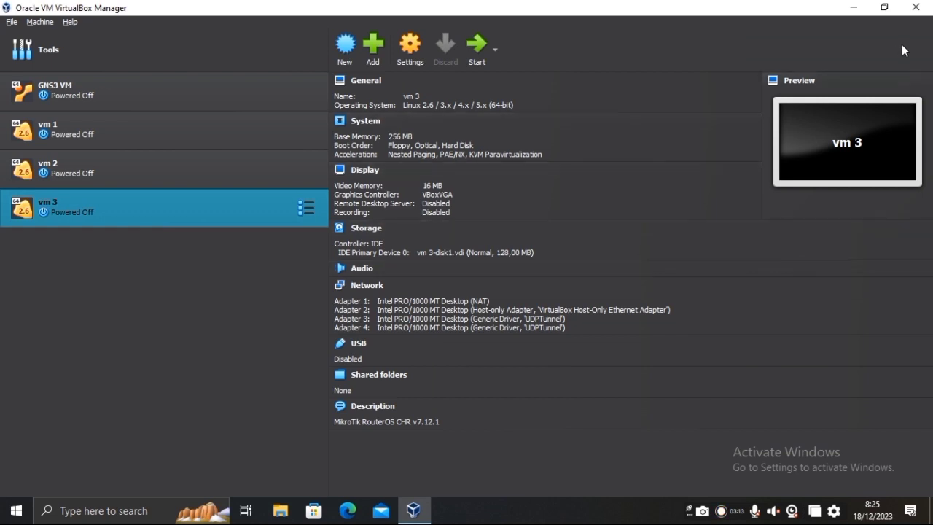
{"action": "left_click", "coordinate": [853, 10]}
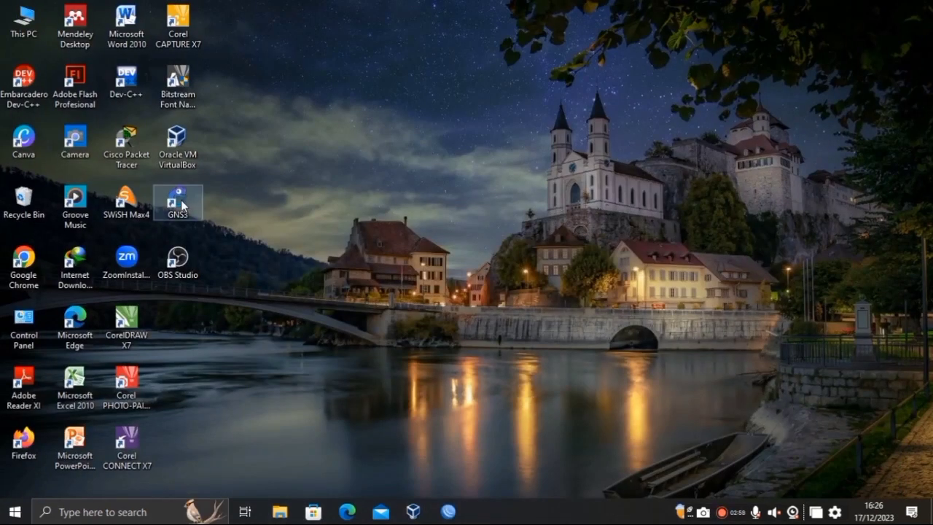
Launch GNS3 and create a new project named 'routing' instead of 'untitled'.
{"action": "double_click", "coordinate": [178, 201]}
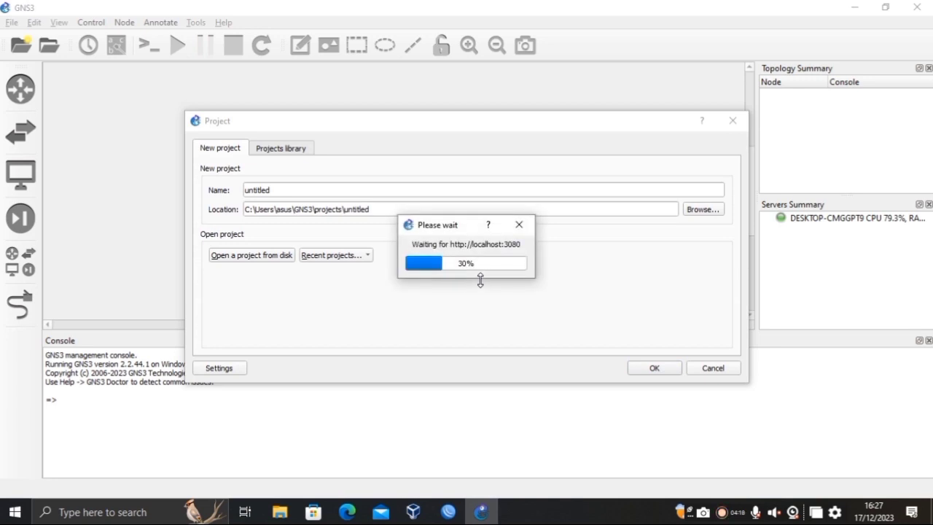
{"action": "left_click", "coordinate": [308, 190]}
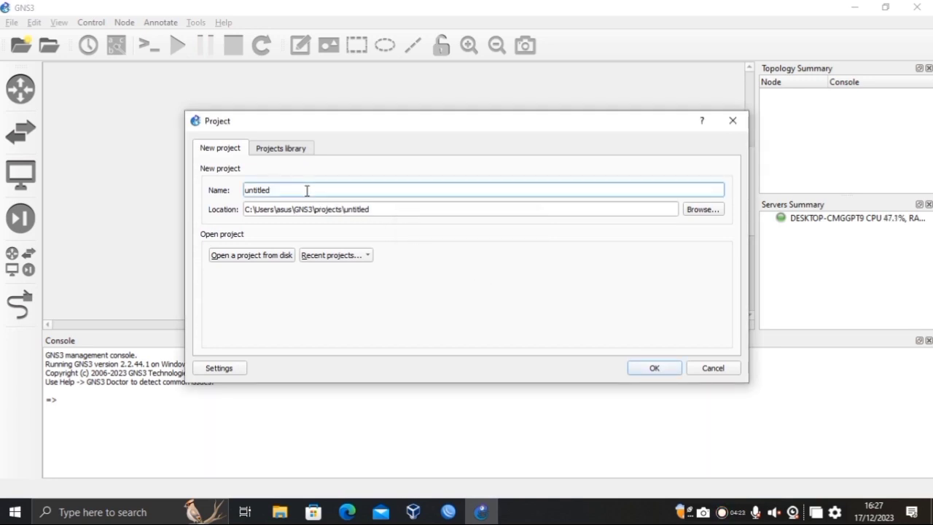
{"action": "key", "text": "BackSpace"}
{"action": "key", "text": "BackSpace"}
{"action": "key", "text": "BackSpace"}
{"action": "key", "text": "BackSpace"}
{"action": "key", "text": "BackSpace"}
{"action": "key", "text": "BackSpace"}
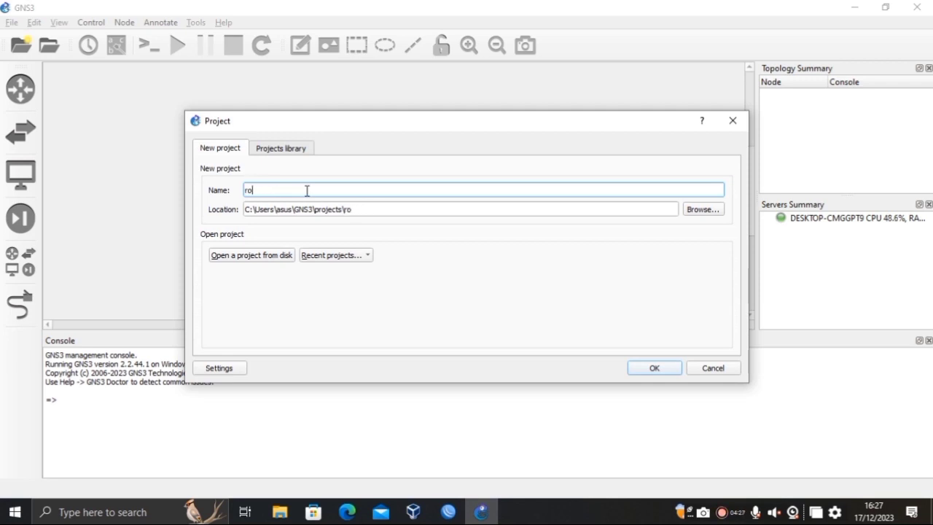
{"action": "type", "text": "routing"}
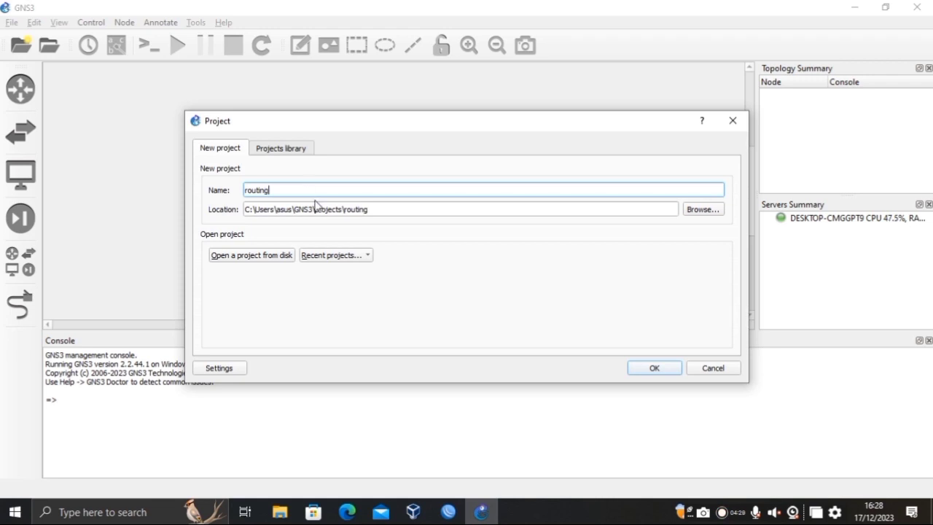
{"action": "left_click", "coordinate": [669, 371]}
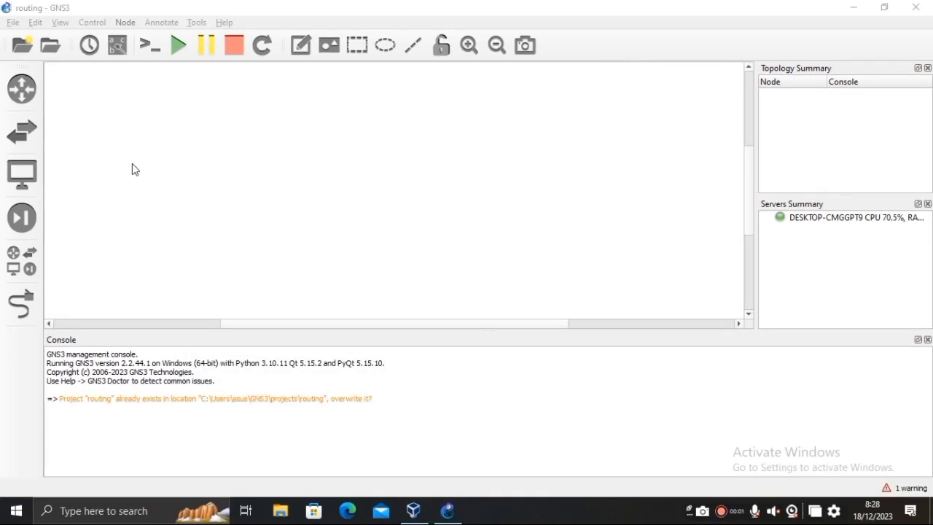
In GNS3 Preferences under VirtualBox VMs, add a template for vm 1.
{"action": "left_click", "coordinate": [35, 23]}
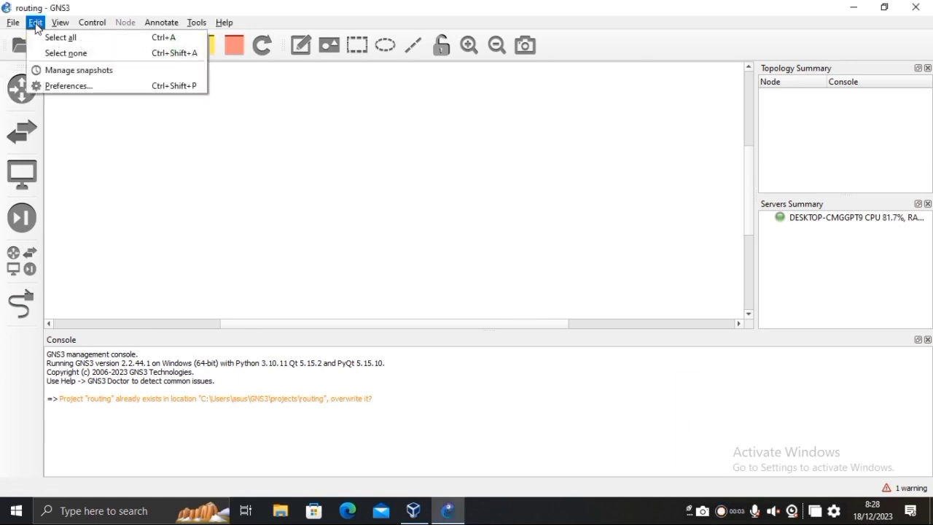
{"action": "left_click", "coordinate": [57, 86]}
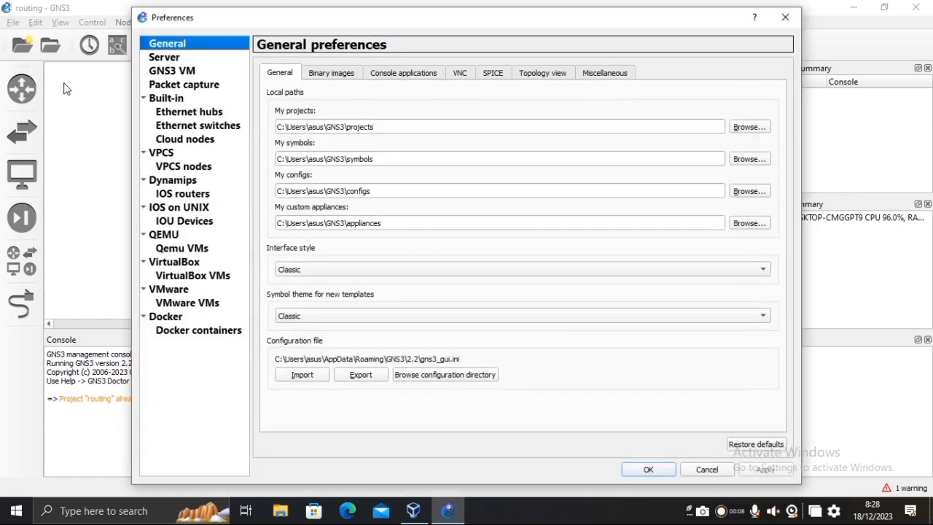
{"action": "left_click", "coordinate": [219, 278]}
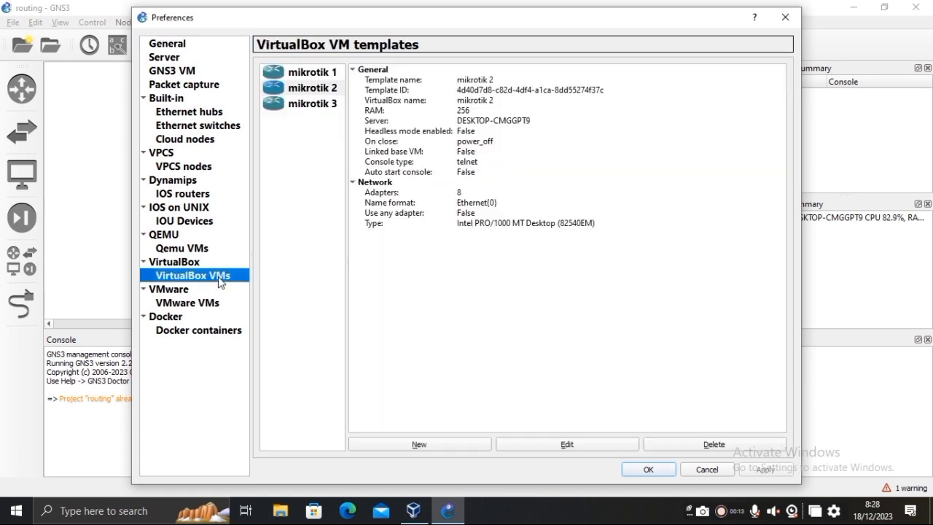
{"action": "left_click", "coordinate": [419, 444]}
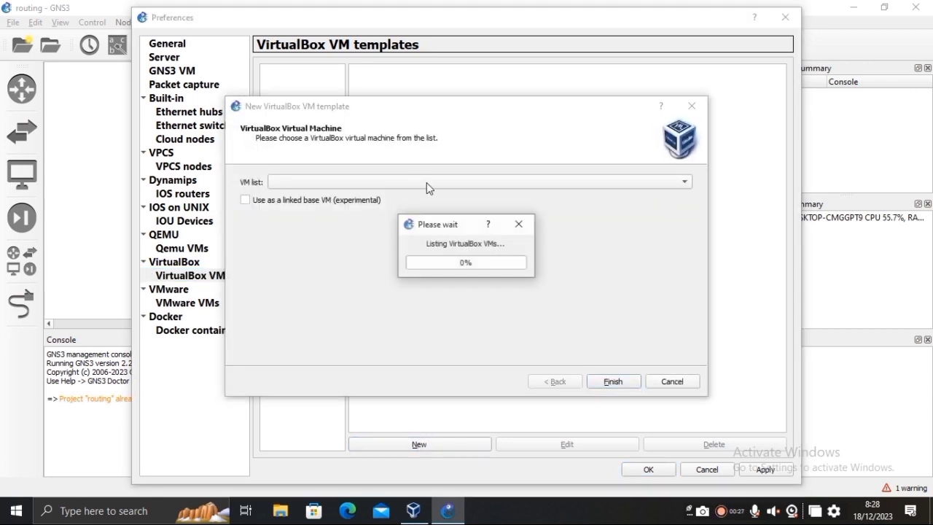
{"action": "left_click", "coordinate": [427, 186]}
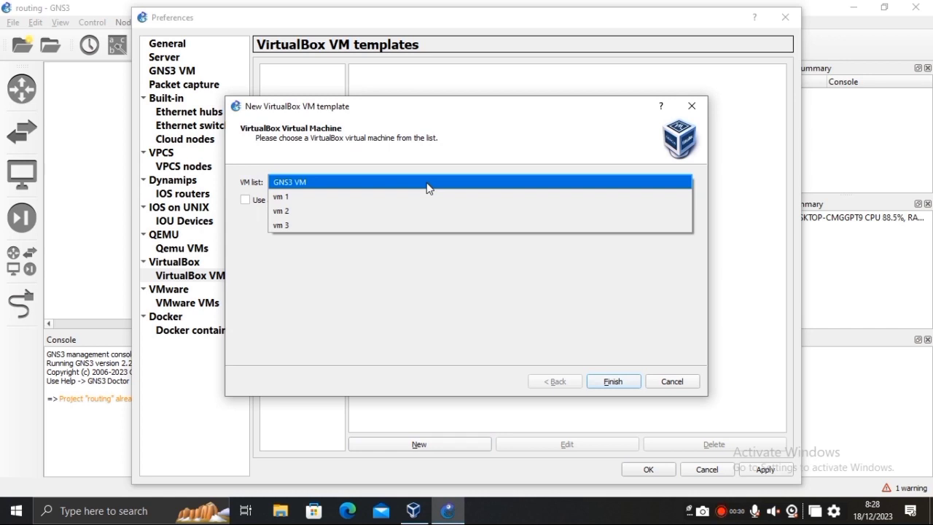
{"action": "left_click", "coordinate": [404, 197]}
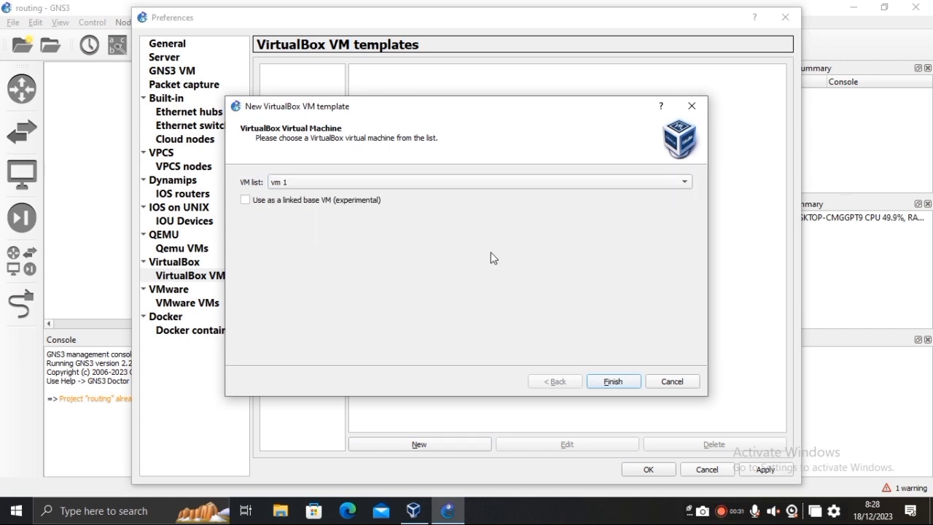
{"action": "left_click", "coordinate": [612, 382]}
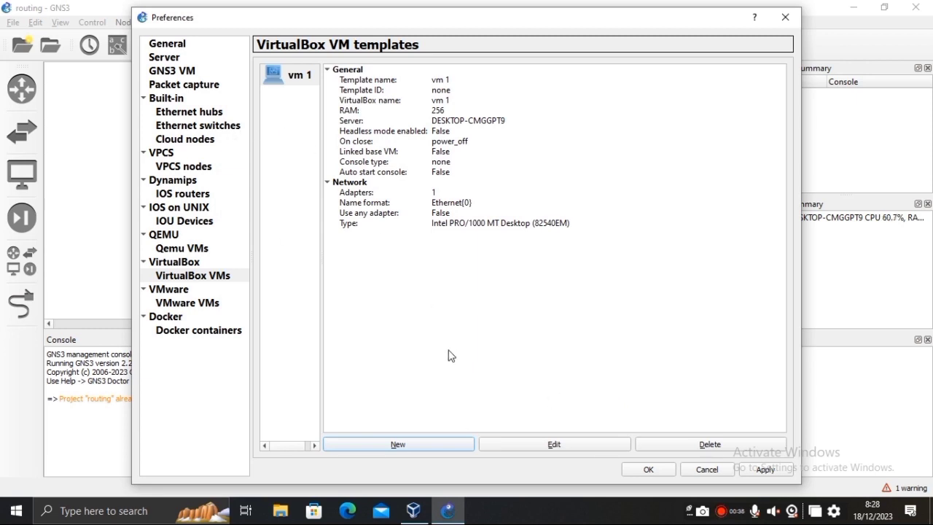
Add VirtualBox VM templates for vm 2 and vm 3.
{"action": "left_click", "coordinate": [406, 444]}
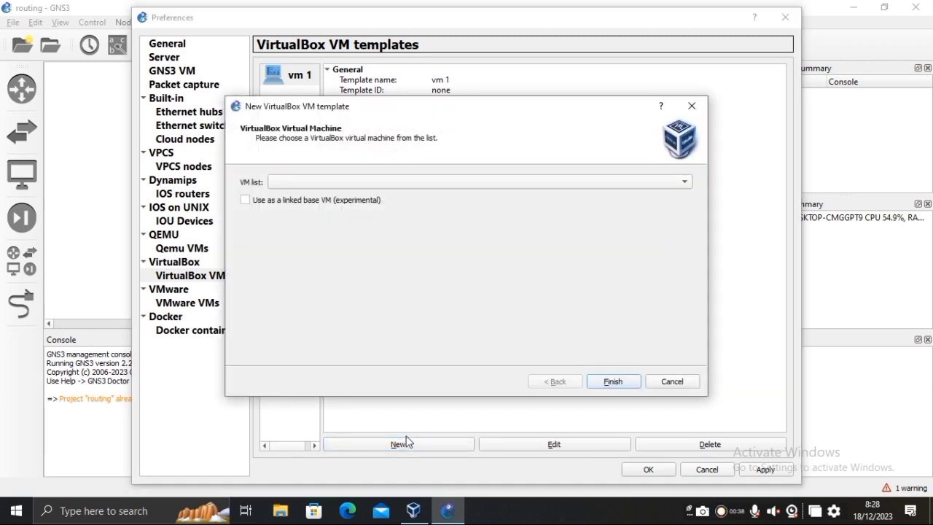
{"action": "left_click", "coordinate": [541, 185]}
{"action": "left_click", "coordinate": [532, 196]}
{"action": "left_click", "coordinate": [610, 382]}
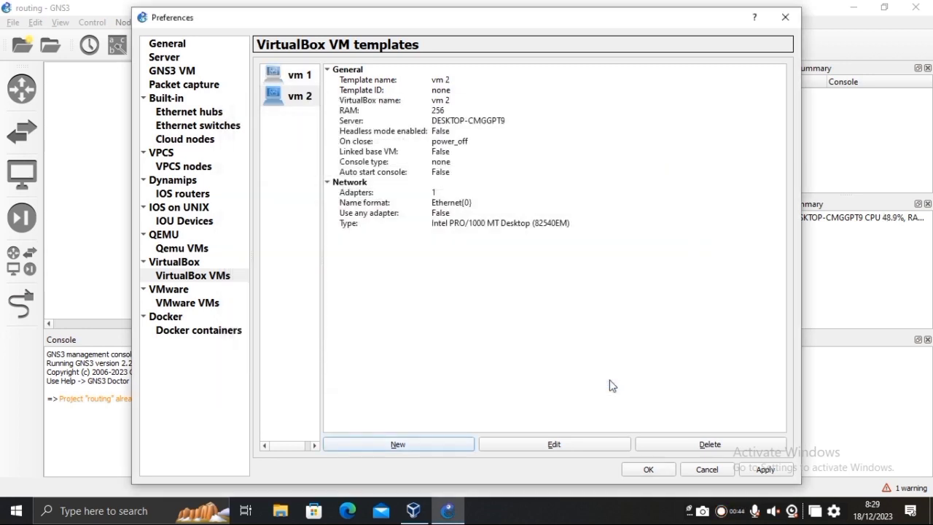
{"action": "left_click", "coordinate": [447, 441]}
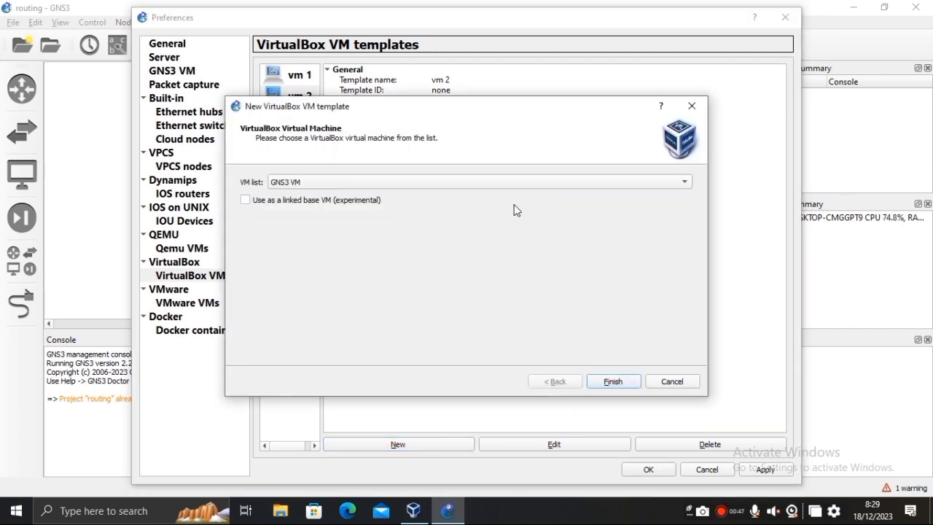
{"action": "left_click", "coordinate": [538, 184]}
{"action": "left_click", "coordinate": [527, 197]}
{"action": "left_click", "coordinate": [613, 383]}
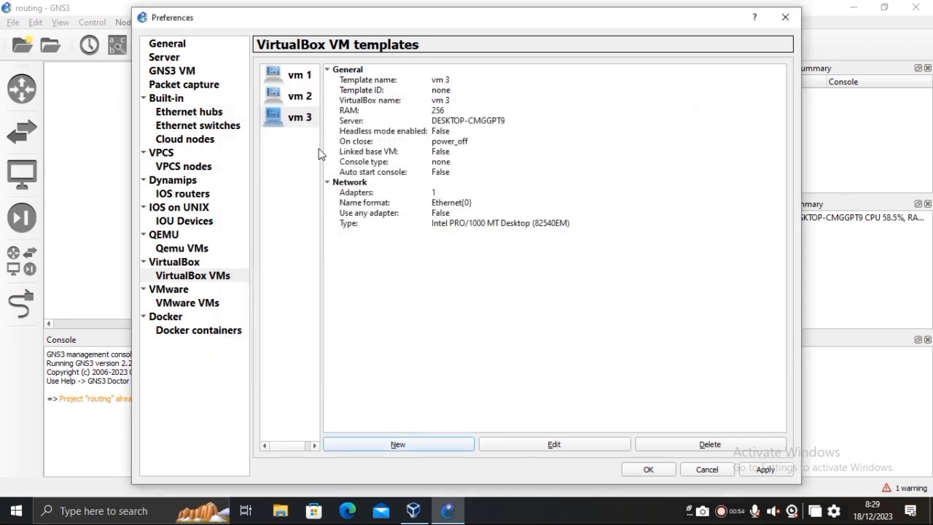
{"action": "left_click", "coordinate": [295, 79]}
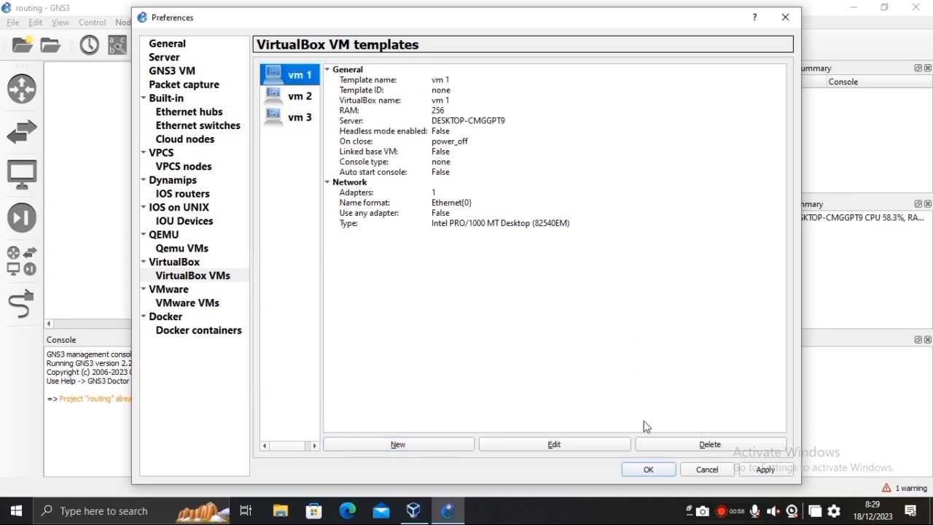
{"action": "left_click", "coordinate": [565, 445]}
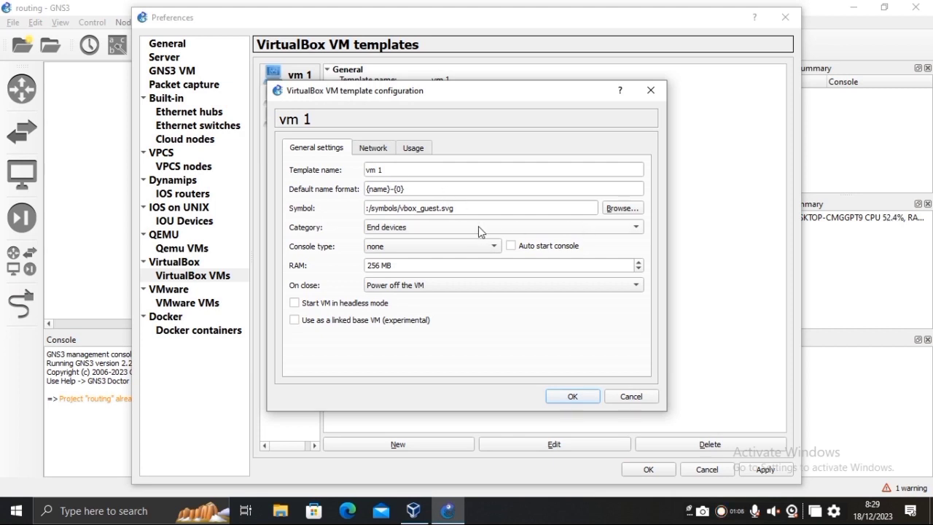
Set the vm 1 template's category to Routers and console type to telnet.
{"action": "left_click", "coordinate": [459, 227]}
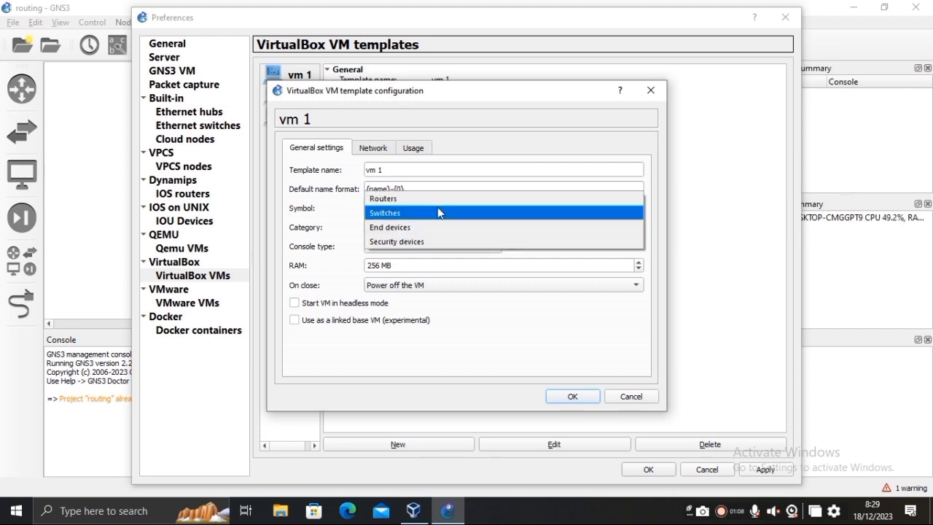
{"action": "left_click", "coordinate": [434, 198]}
{"action": "left_click", "coordinate": [436, 247]}
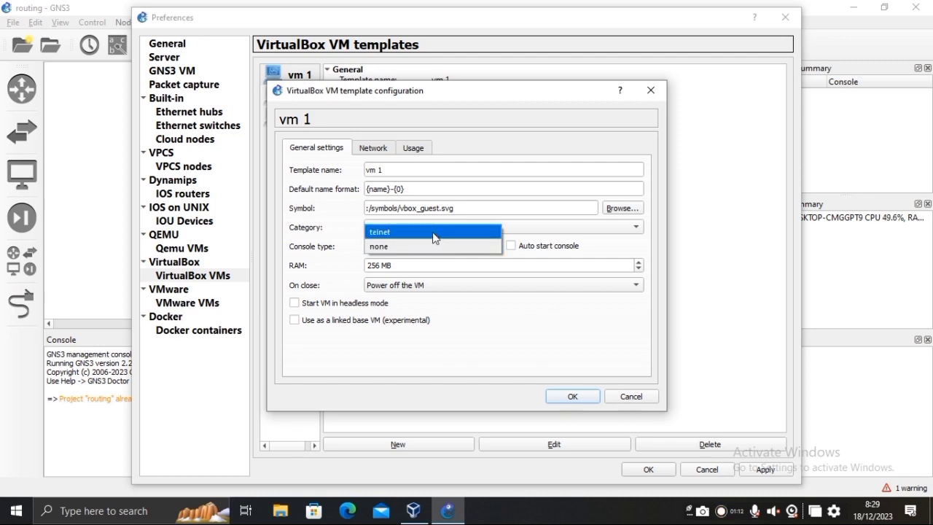
{"action": "left_click", "coordinate": [434, 234]}
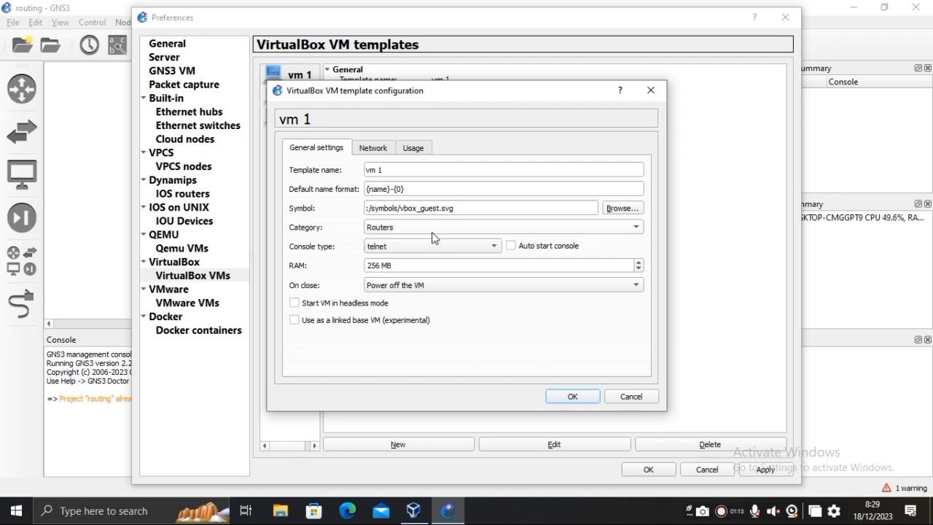
Give the vm 1 template the Classic router symbol.
{"action": "left_click", "coordinate": [634, 209]}
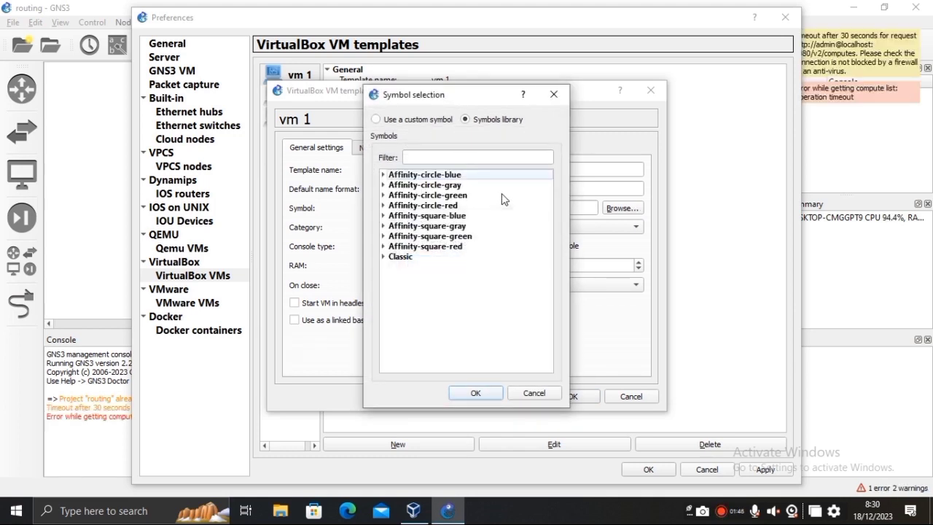
{"action": "left_click", "coordinate": [384, 257]}
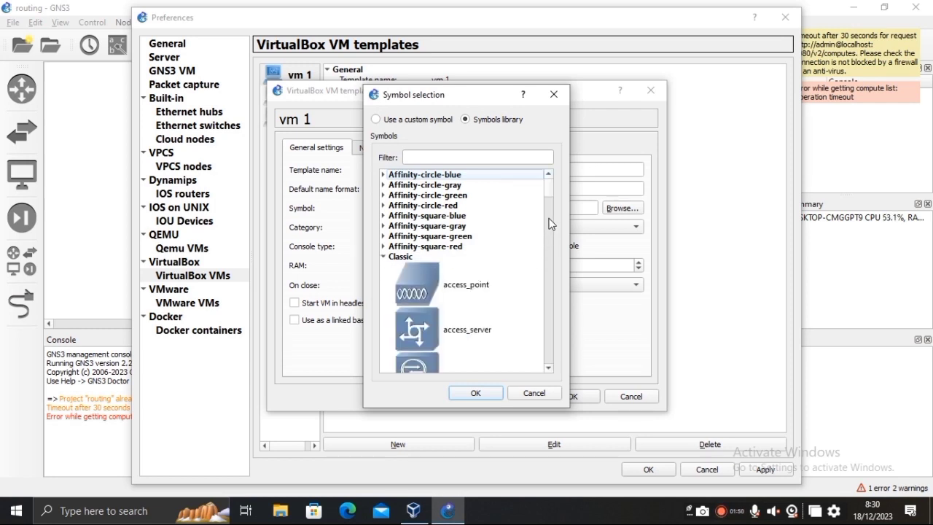
{"action": "left_click_drag", "start_coordinate": [550, 197], "coordinate": [552, 324]}
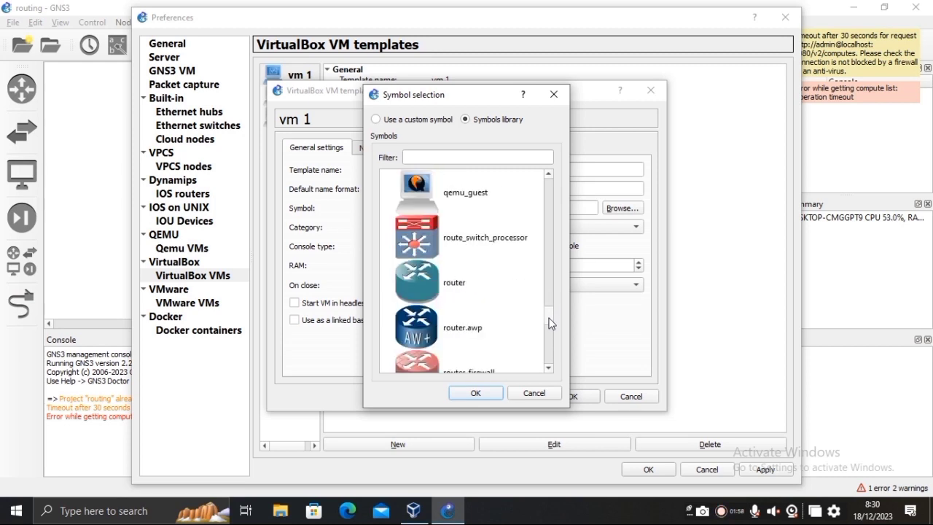
{"action": "left_click", "coordinate": [461, 286]}
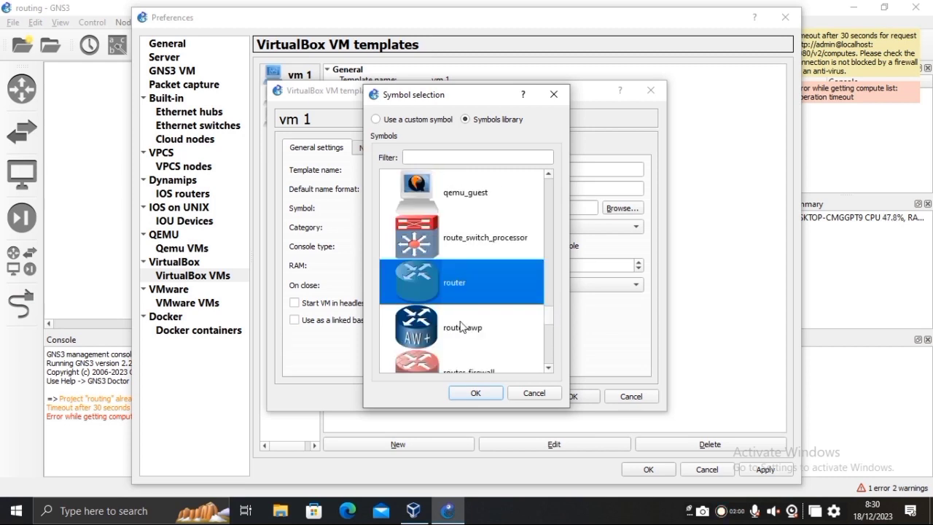
{"action": "left_click", "coordinate": [478, 395]}
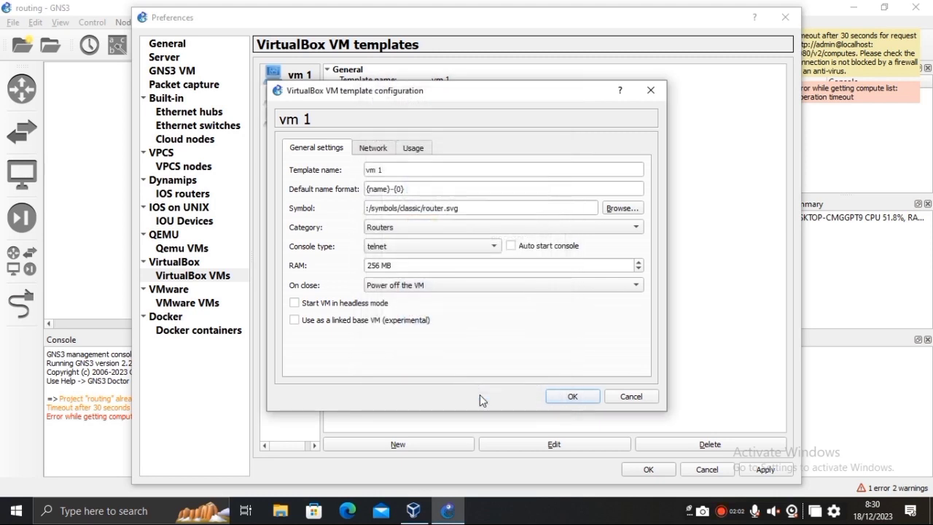
{"action": "left_click", "coordinate": [369, 149]}
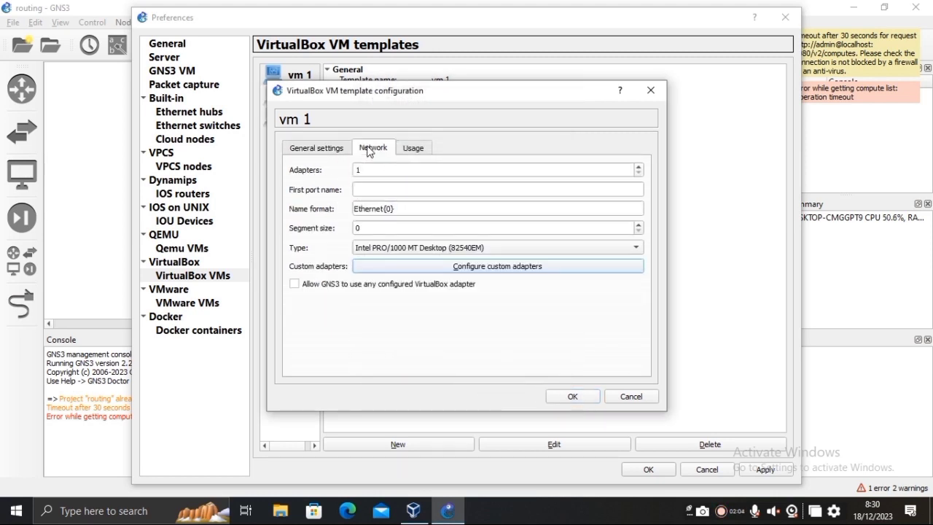
Set the vm 1 template to 8 network adapters and save it.
{"action": "left_click", "coordinate": [373, 170]}
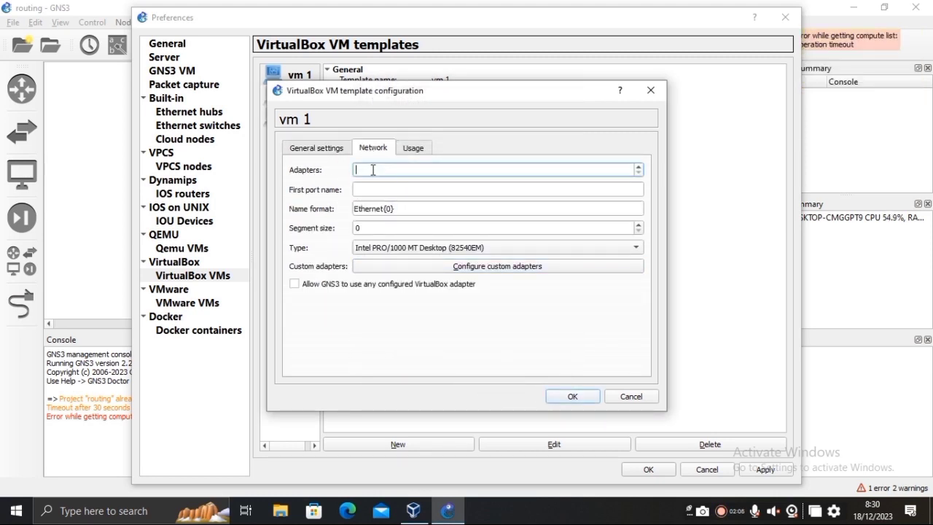
{"action": "type", "text": "8"}
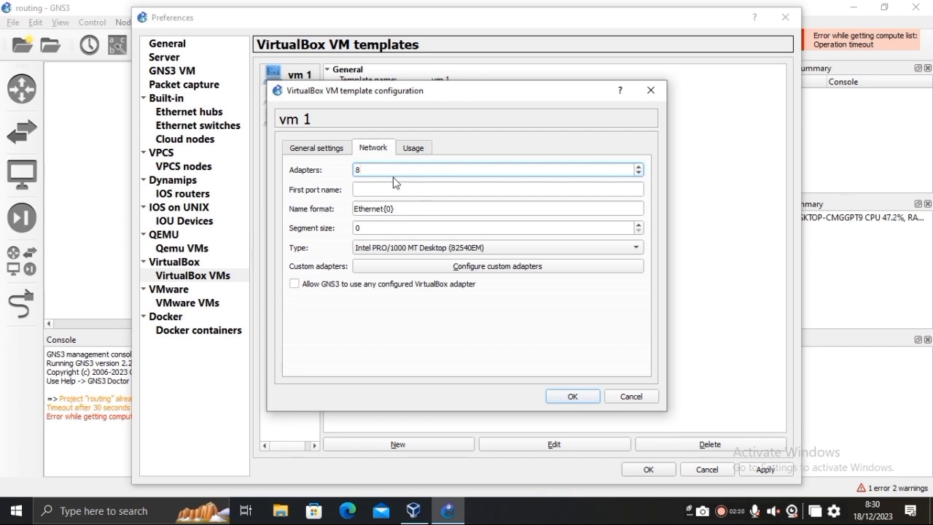
{"action": "left_click", "coordinate": [556, 396]}
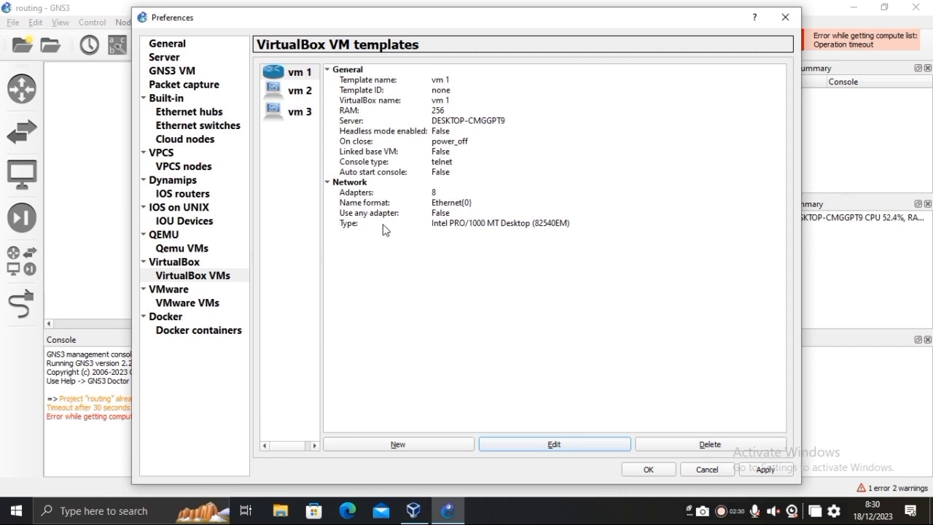
{"action": "left_click", "coordinate": [277, 90]}
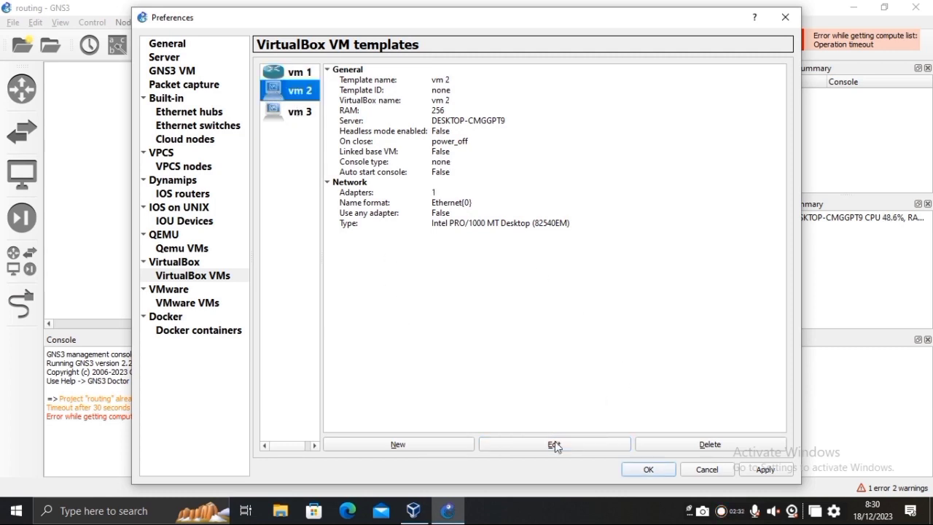
Edit the vm 2 template: category Routers, console type telnet.
{"action": "left_click", "coordinate": [533, 445]}
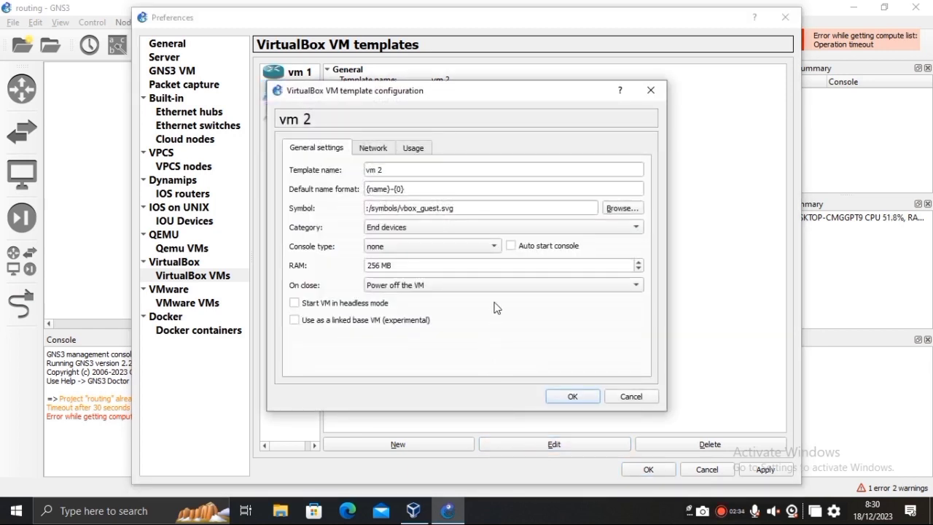
{"action": "left_click", "coordinate": [453, 232]}
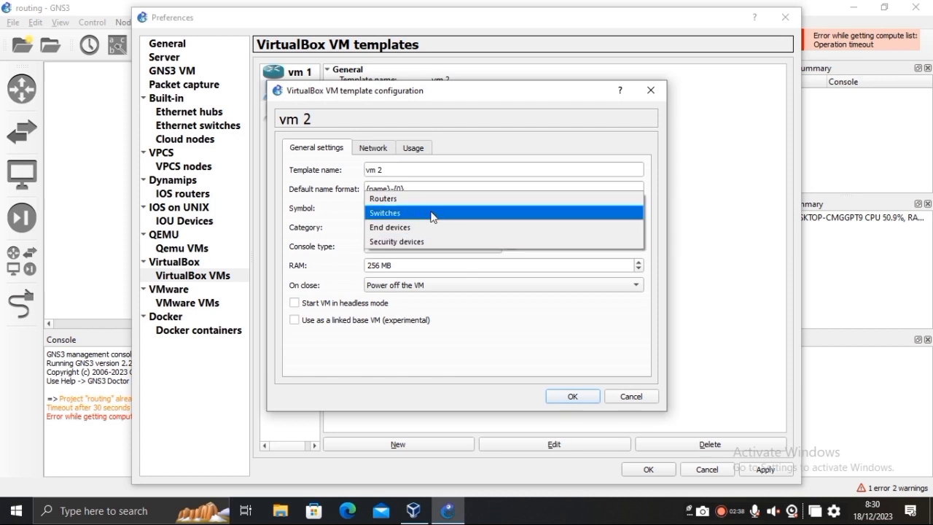
{"action": "left_click", "coordinate": [430, 198]}
{"action": "left_click", "coordinate": [431, 247]}
{"action": "left_click", "coordinate": [430, 235]}
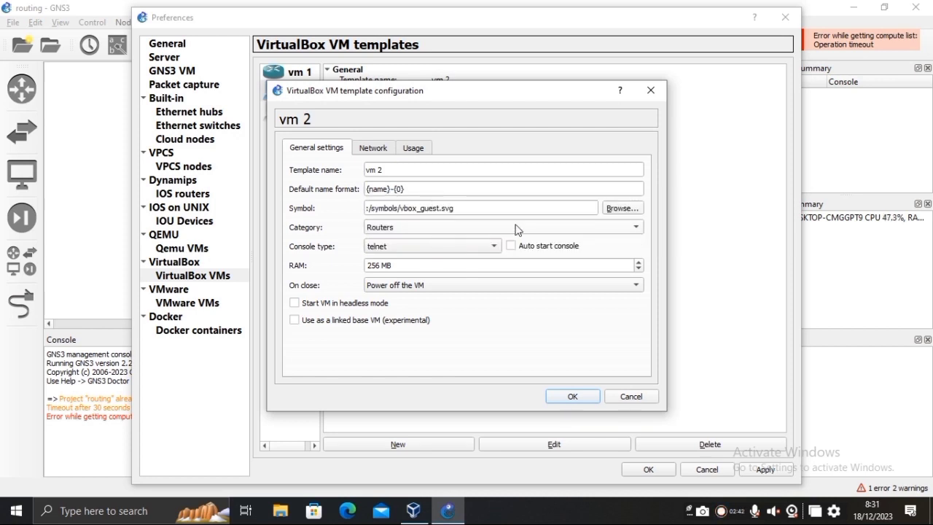
Give the vm 2 template the Classic router symbol.
{"action": "left_click", "coordinate": [621, 209]}
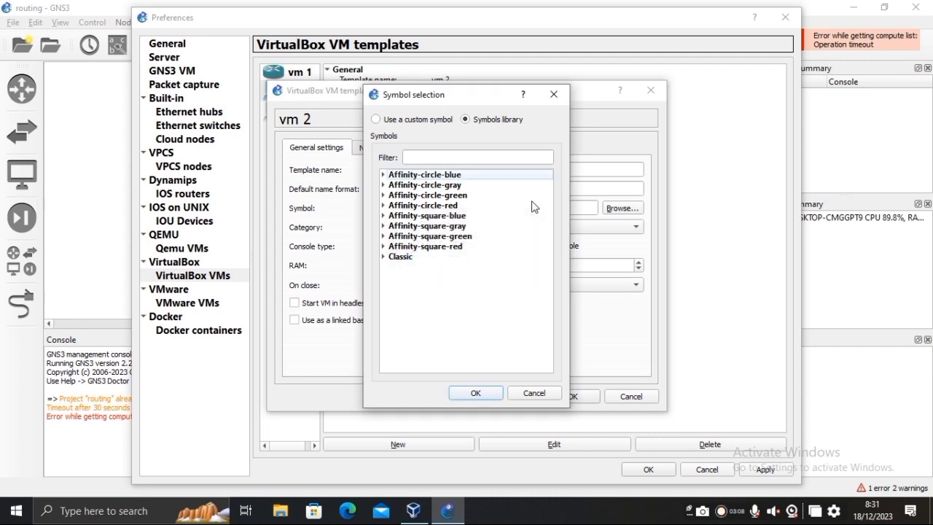
{"action": "left_click", "coordinate": [391, 259]}
{"action": "left_click", "coordinate": [384, 257]}
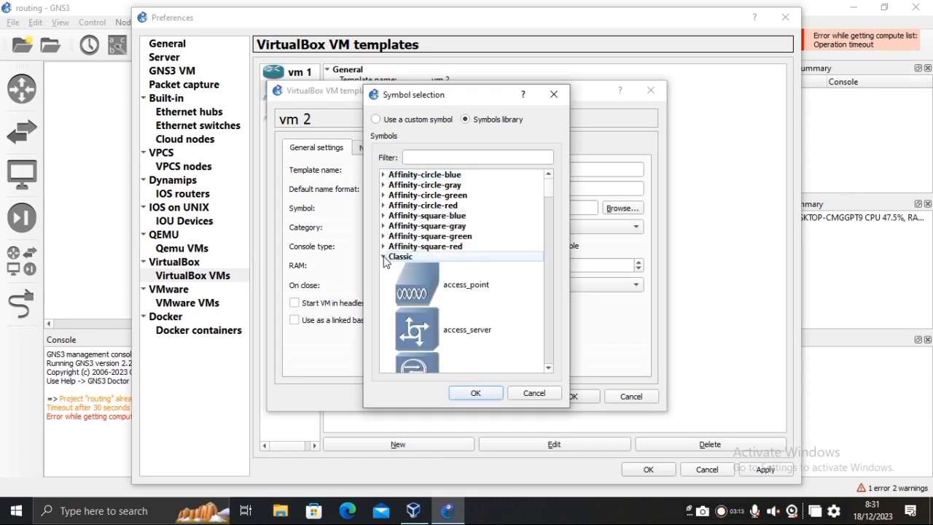
{"action": "left_click_drag", "start_coordinate": [546, 188], "coordinate": [545, 312]}
{"action": "left_click", "coordinate": [498, 323]}
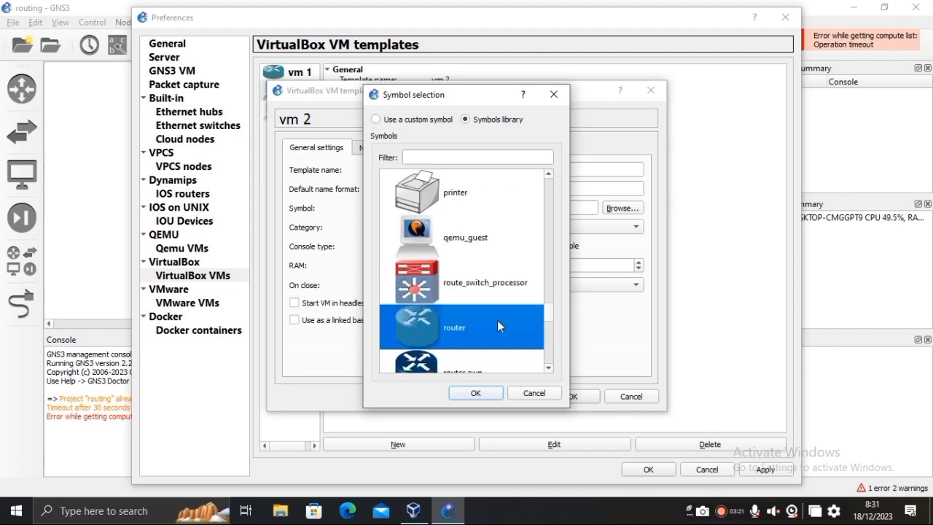
{"action": "left_click", "coordinate": [477, 392]}
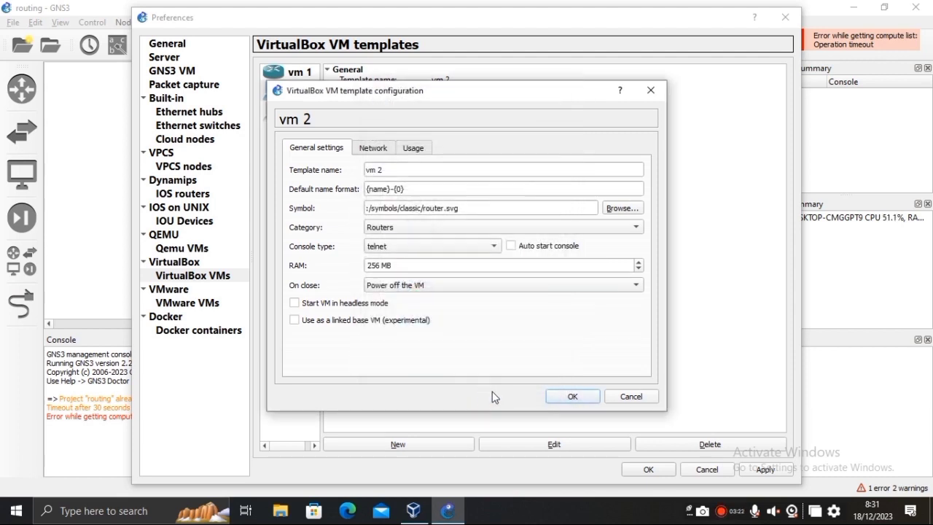
Set vm 2's network adapters to 8 and save the template.
{"action": "left_click", "coordinate": [373, 148]}
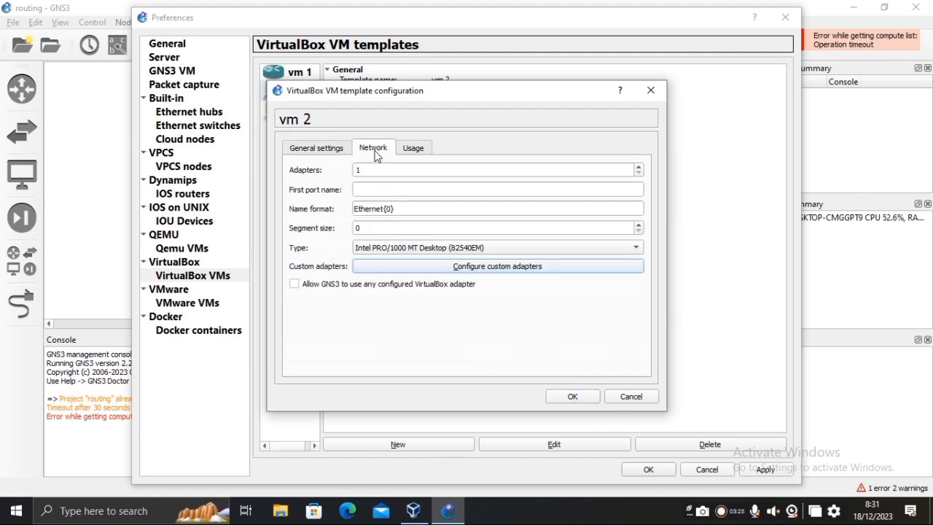
{"action": "left_click", "coordinate": [377, 170]}
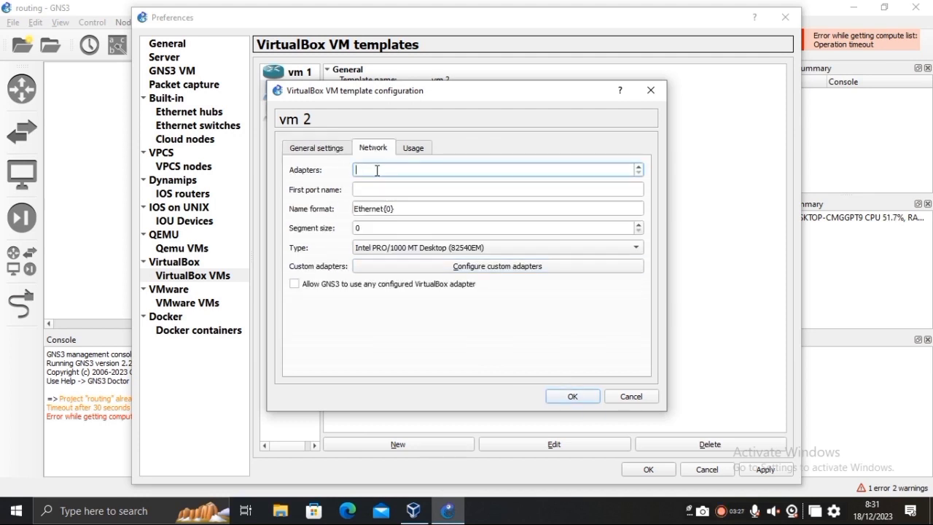
{"action": "left_click", "coordinate": [557, 399]}
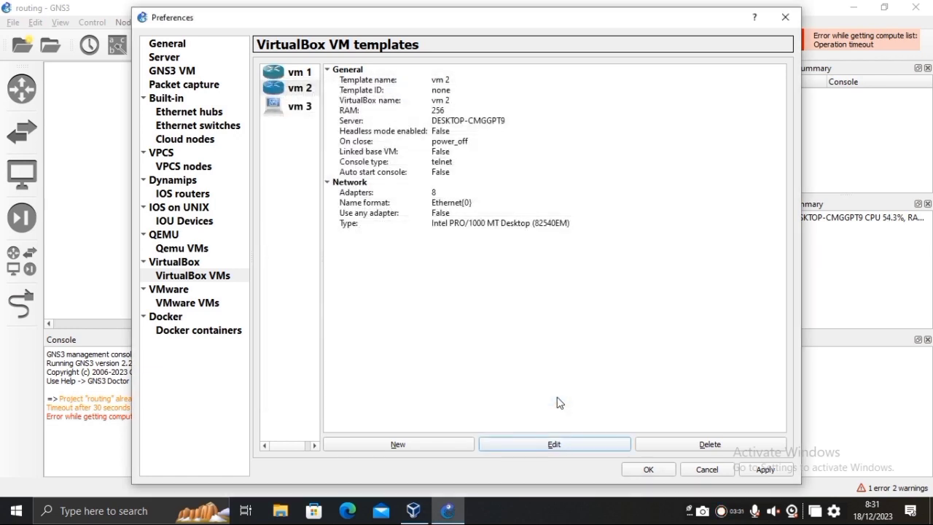
Give the vm 3 template the Routers category, telnet console and the Classic router symbol.
{"action": "left_click", "coordinate": [279, 110]}
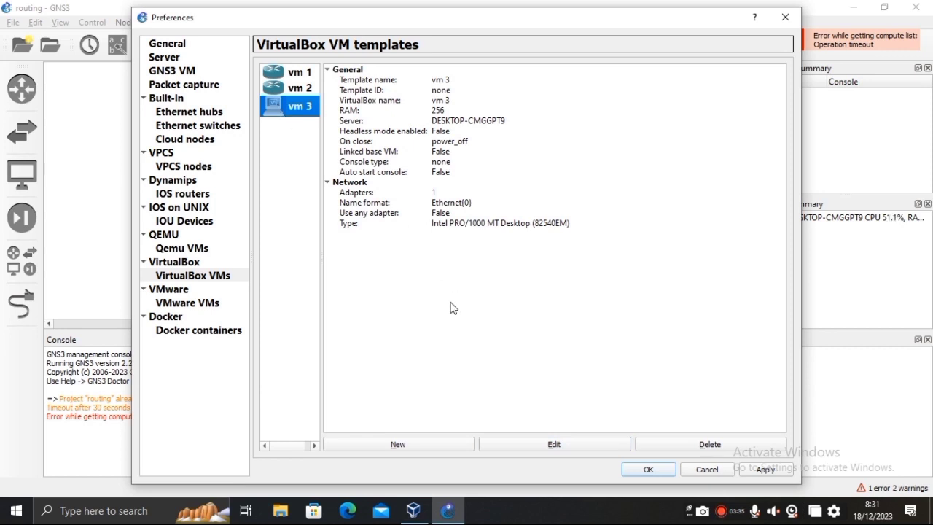
{"action": "left_click", "coordinate": [532, 443]}
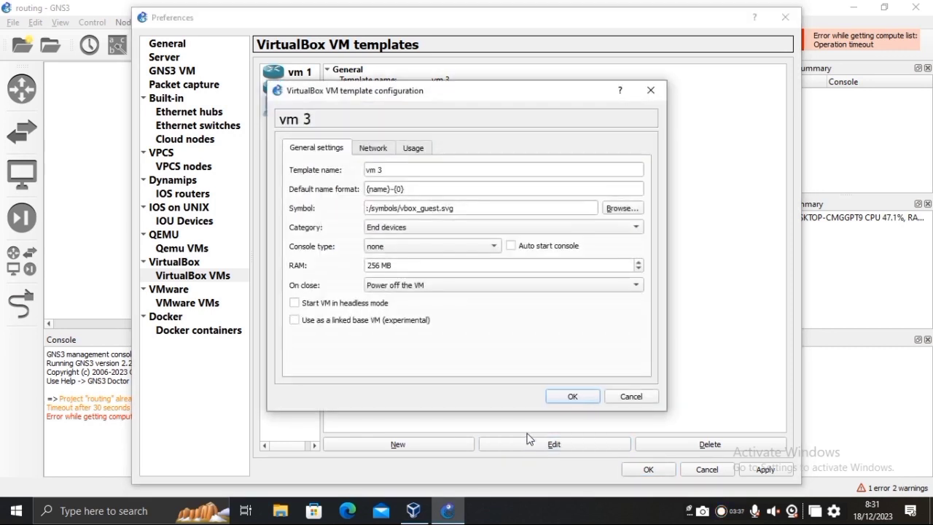
{"action": "left_click", "coordinate": [443, 227]}
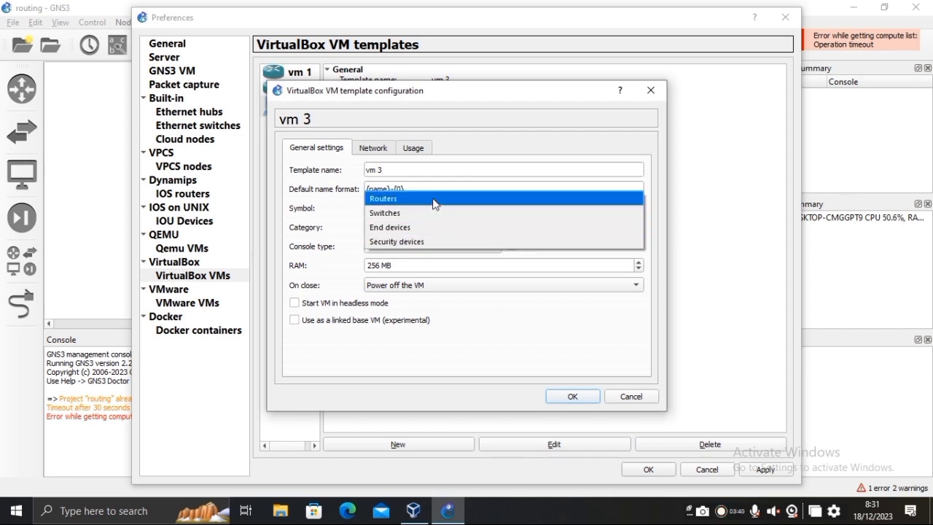
{"action": "left_click", "coordinate": [435, 199]}
{"action": "left_click", "coordinate": [434, 247]}
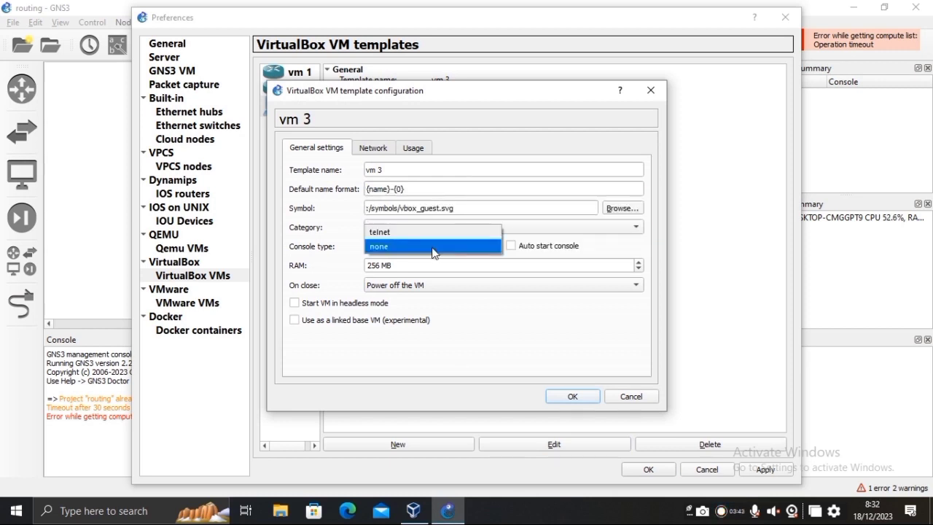
{"action": "left_click", "coordinate": [433, 234]}
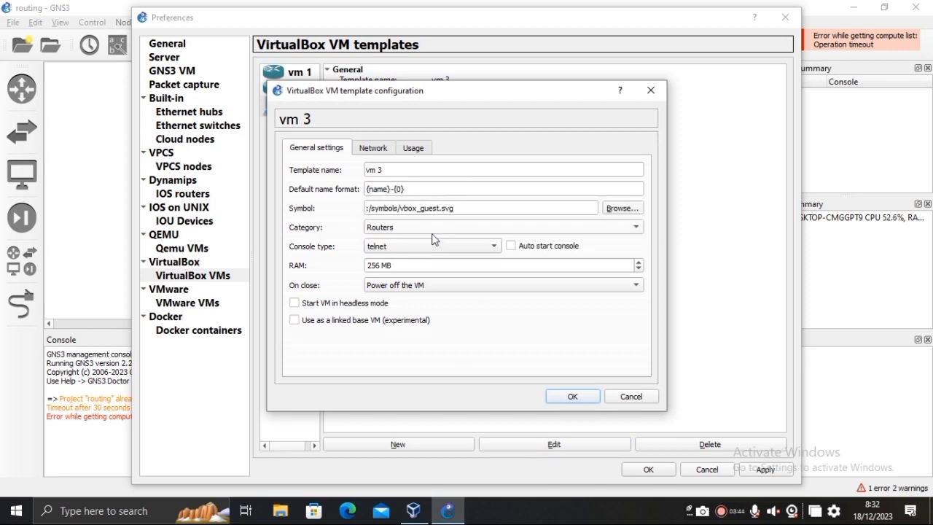
{"action": "left_click", "coordinate": [617, 209]}
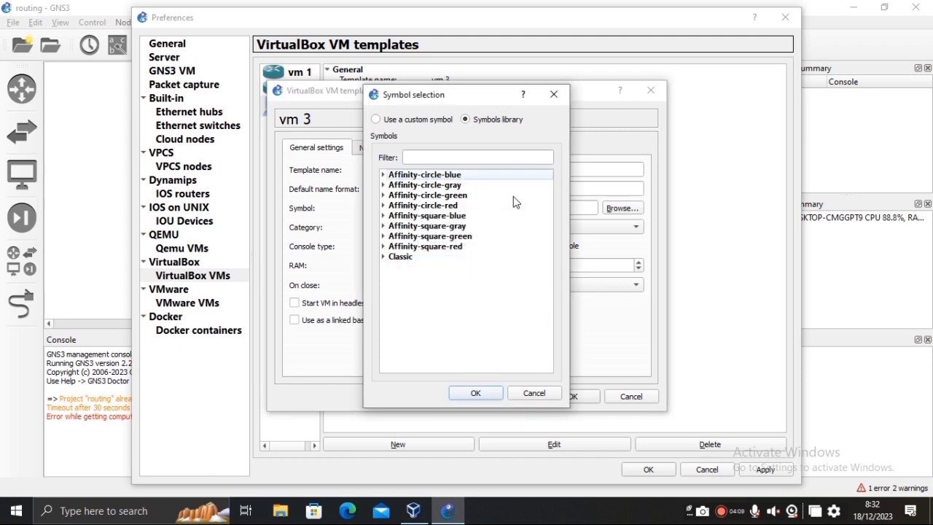
{"action": "left_click", "coordinate": [411, 260]}
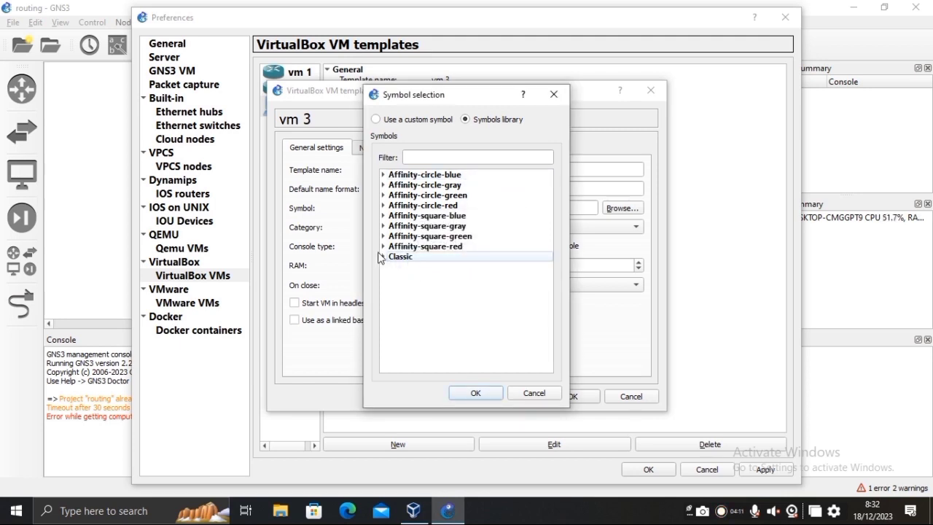
{"action": "left_click", "coordinate": [384, 257]}
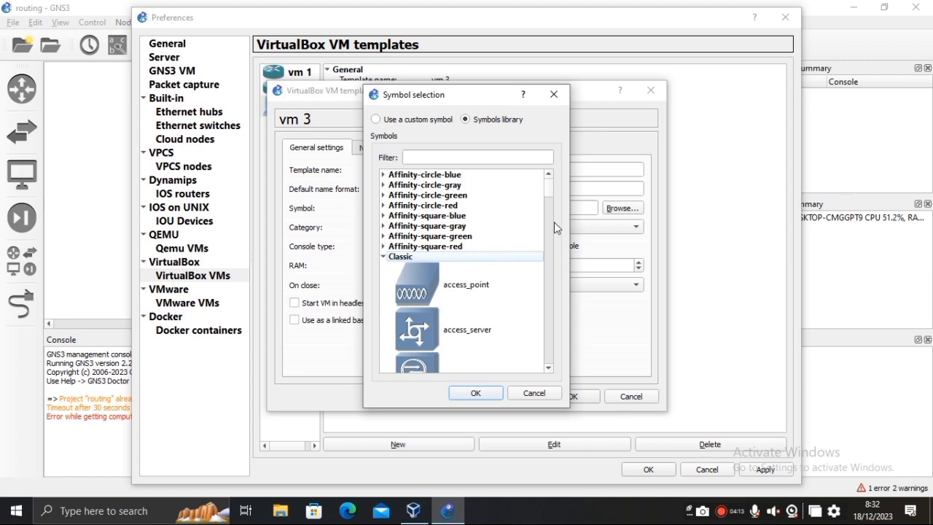
{"action": "left_click_drag", "start_coordinate": [551, 197], "coordinate": [552, 321]}
{"action": "left_click", "coordinate": [500, 327]}
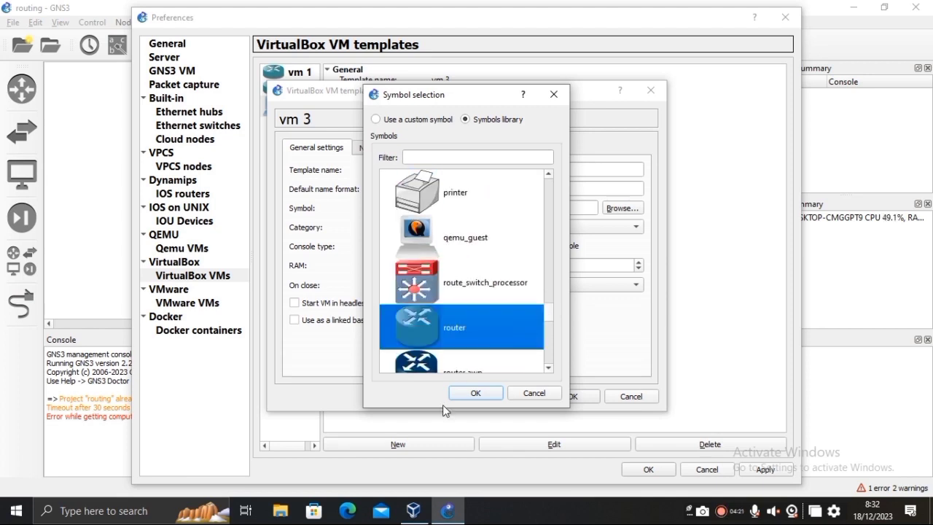
{"action": "left_click", "coordinate": [459, 394]}
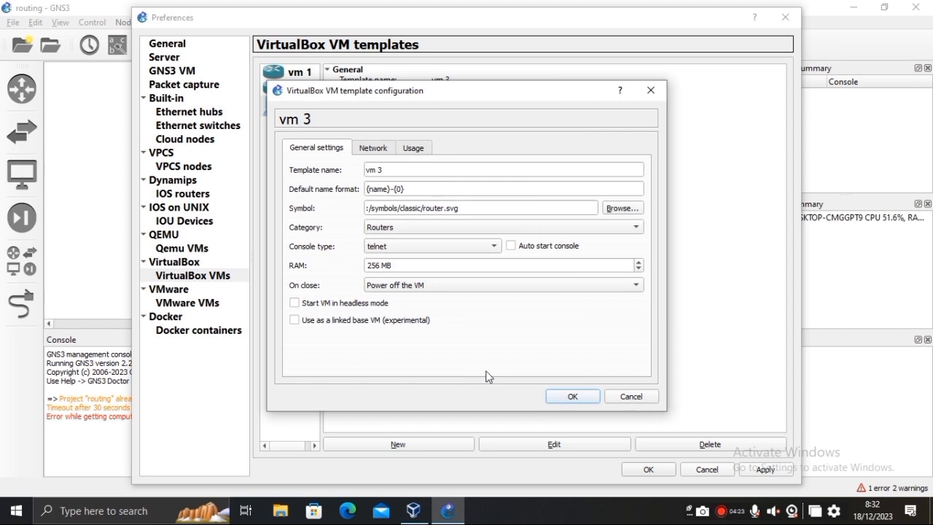
Set the vm 3 template to 8 network adapters and save it.
{"action": "left_click", "coordinate": [378, 148]}
{"action": "left_click", "coordinate": [380, 169]}
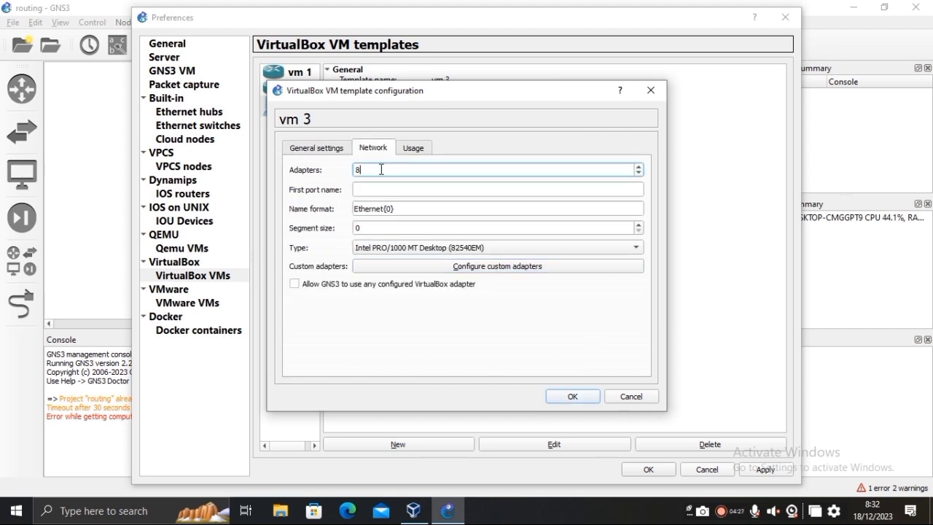
{"action": "left_click", "coordinate": [566, 397]}
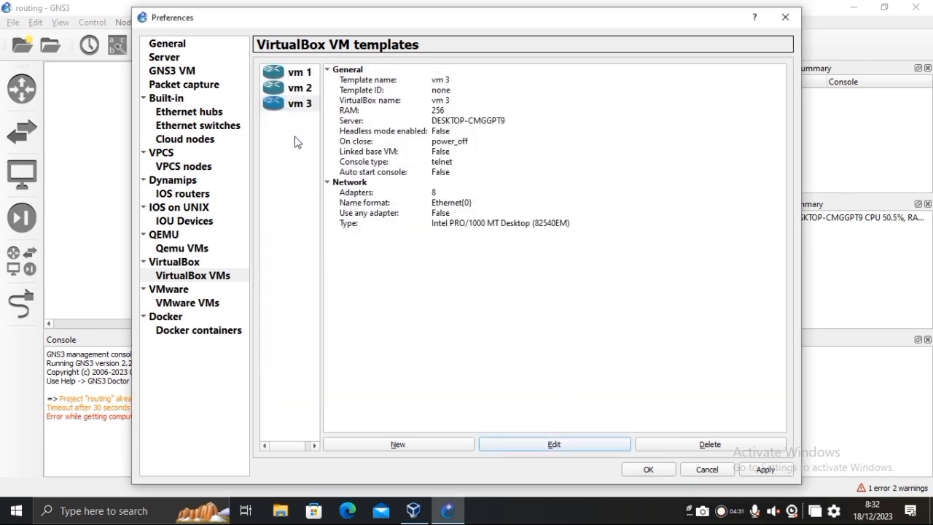
Close Preferences and place vm, vm2 and vm3 router nodes on the canvas.
{"action": "left_click", "coordinate": [756, 470]}
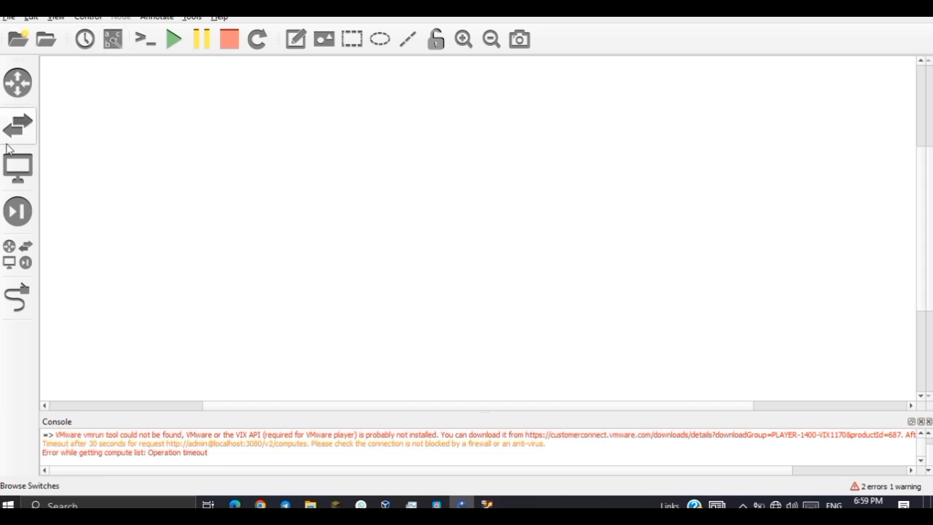
{"action": "left_click", "coordinate": [12, 255]}
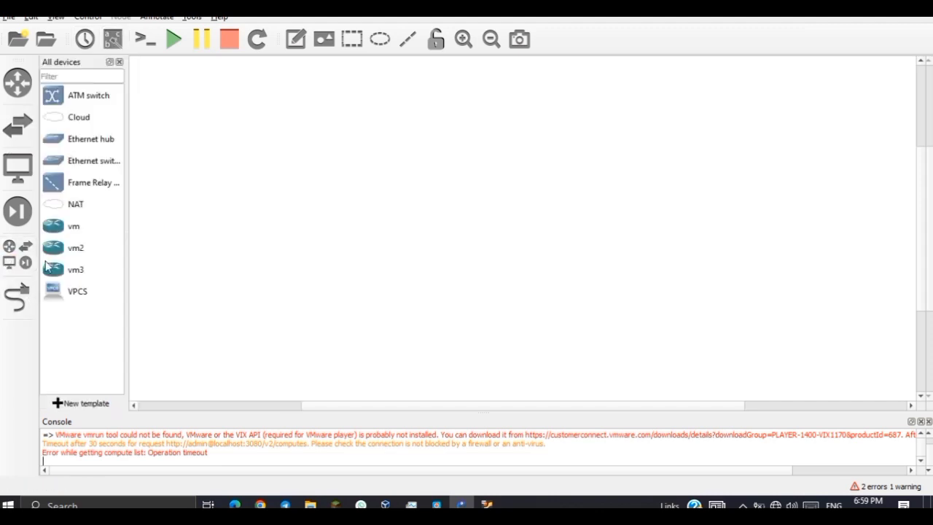
{"action": "left_click_drag", "start_coordinate": [49, 228], "coordinate": [211, 150]}
{"action": "left_click_drag", "start_coordinate": [74, 255], "coordinate": [384, 169]}
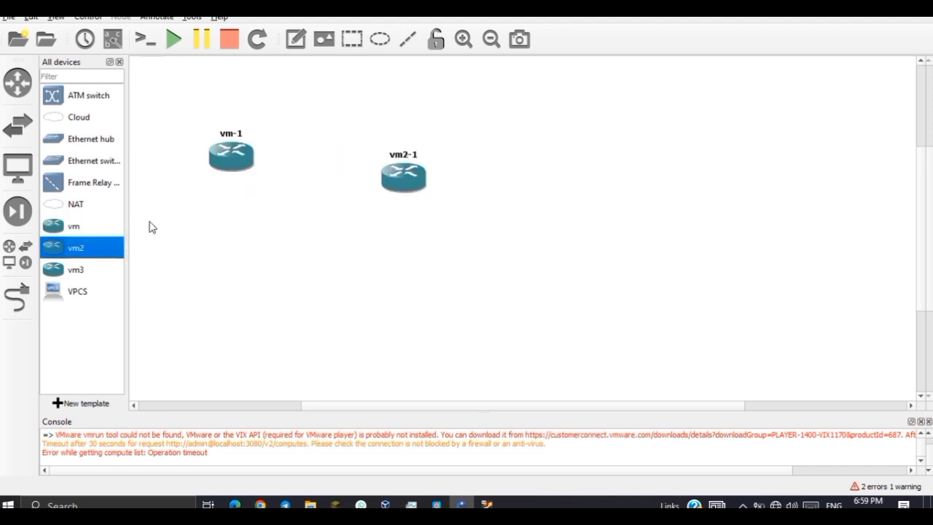
{"action": "left_click", "coordinate": [77, 272]}
{"action": "left_click_drag", "start_coordinate": [75, 281], "coordinate": [565, 185]}
Line vm2-1 and vm3-1 up beside vm-1 and drop a VPCS PC onto the canvas.
{"action": "left_click_drag", "start_coordinate": [406, 188], "coordinate": [376, 166]}
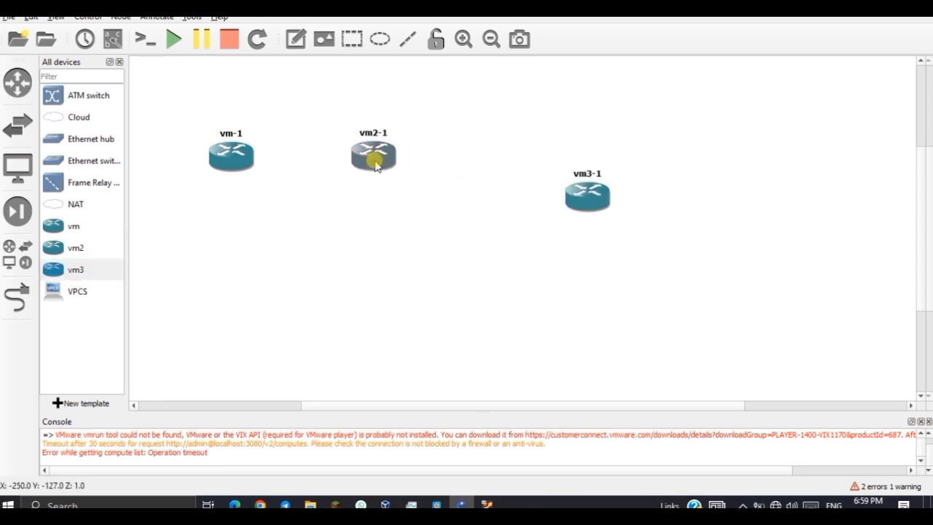
{"action": "left_click_drag", "start_coordinate": [575, 210], "coordinate": [587, 179]}
{"action": "left_click_drag", "start_coordinate": [382, 169], "coordinate": [418, 172]}
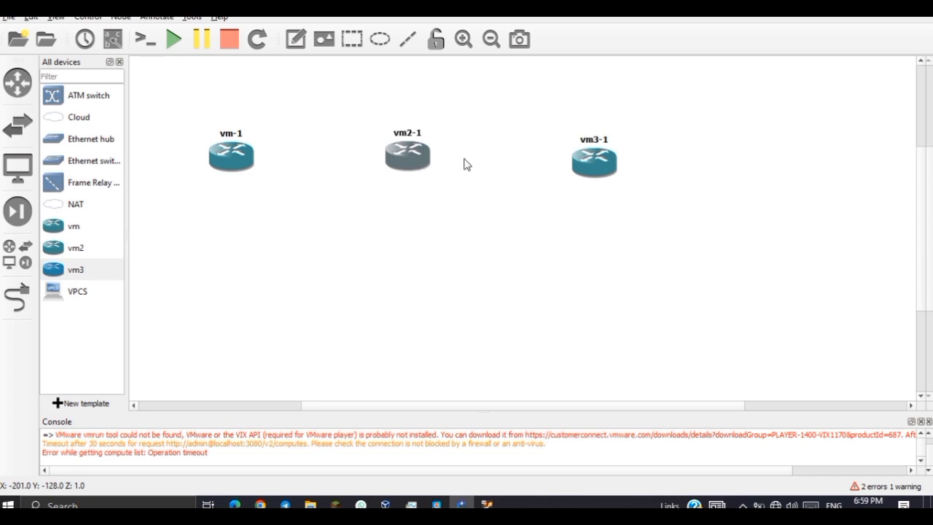
{"action": "left_click_drag", "start_coordinate": [566, 167], "coordinate": [564, 162]}
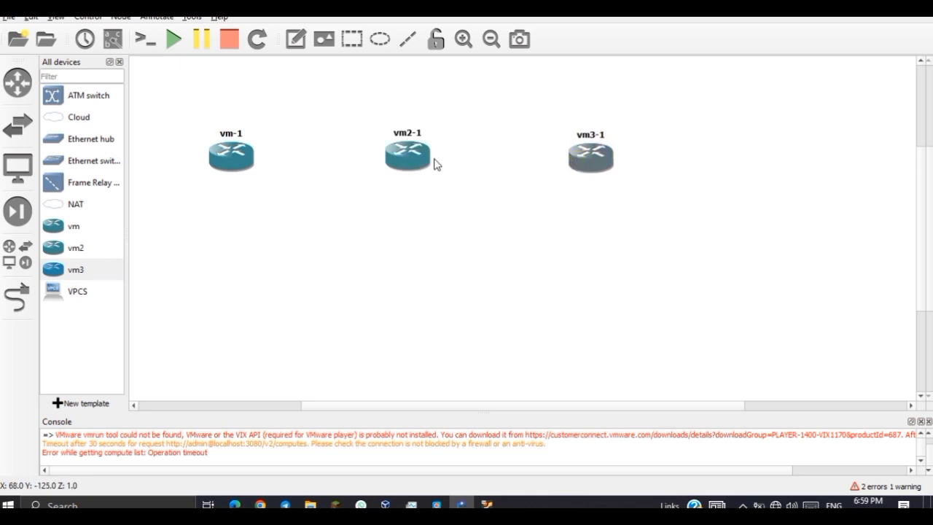
{"action": "left_click_drag", "start_coordinate": [77, 291], "coordinate": [224, 296]}
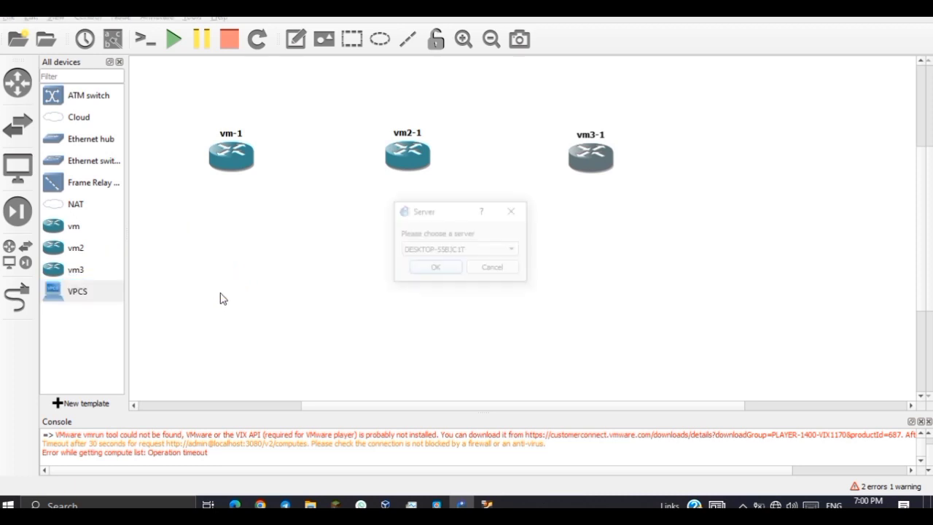
Add PC1, PC2 and PC3 as VPCS nodes, each running on the GNS3 VM server.
{"action": "left_click", "coordinate": [464, 251]}
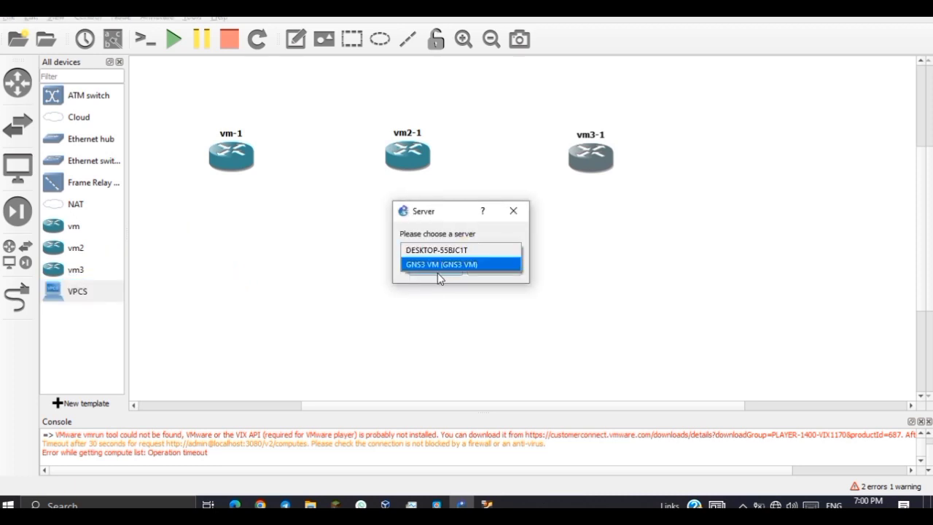
{"action": "left_click", "coordinate": [437, 266]}
{"action": "left_click", "coordinate": [427, 269]}
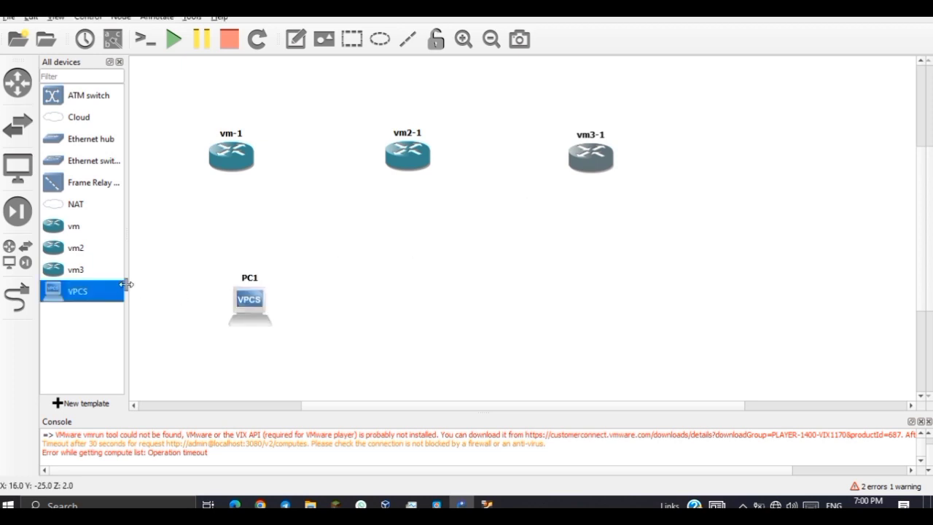
{"action": "left_click_drag", "start_coordinate": [118, 297], "coordinate": [425, 294]}
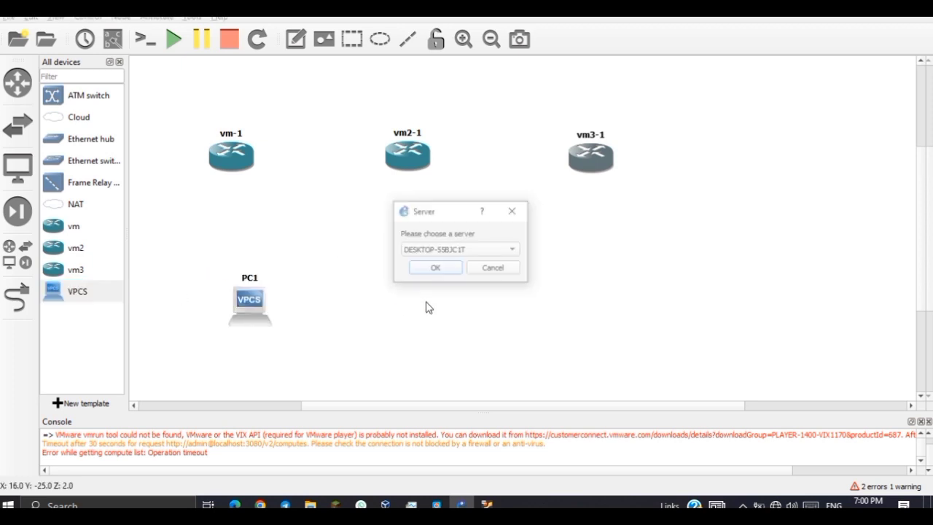
{"action": "left_click", "coordinate": [433, 251]}
{"action": "left_click", "coordinate": [443, 264]}
{"action": "left_click", "coordinate": [437, 269]}
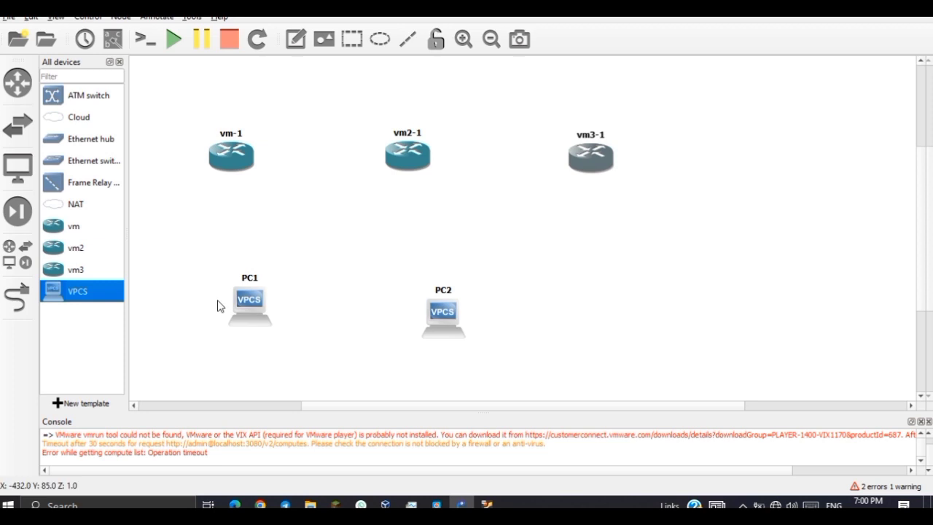
{"action": "left_click_drag", "start_coordinate": [104, 299], "coordinate": [570, 312]}
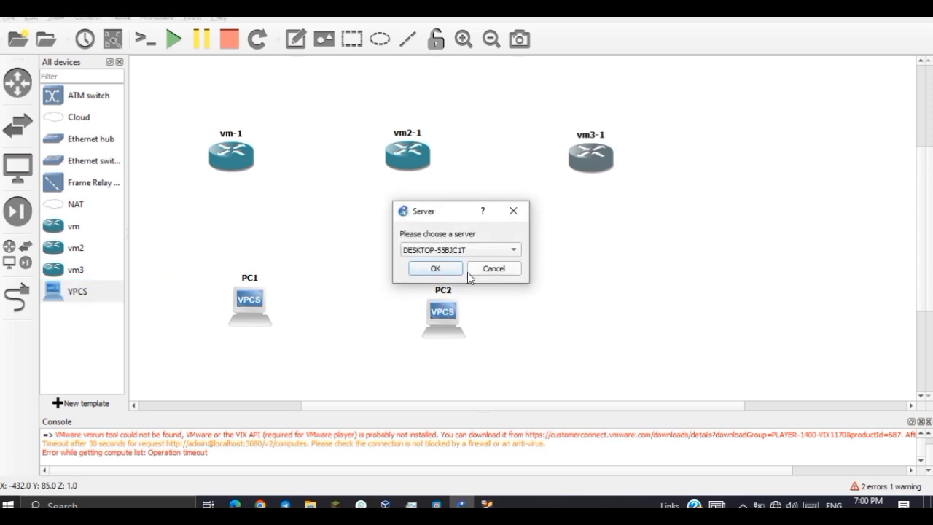
{"action": "left_click", "coordinate": [451, 249]}
{"action": "left_click", "coordinate": [448, 265]}
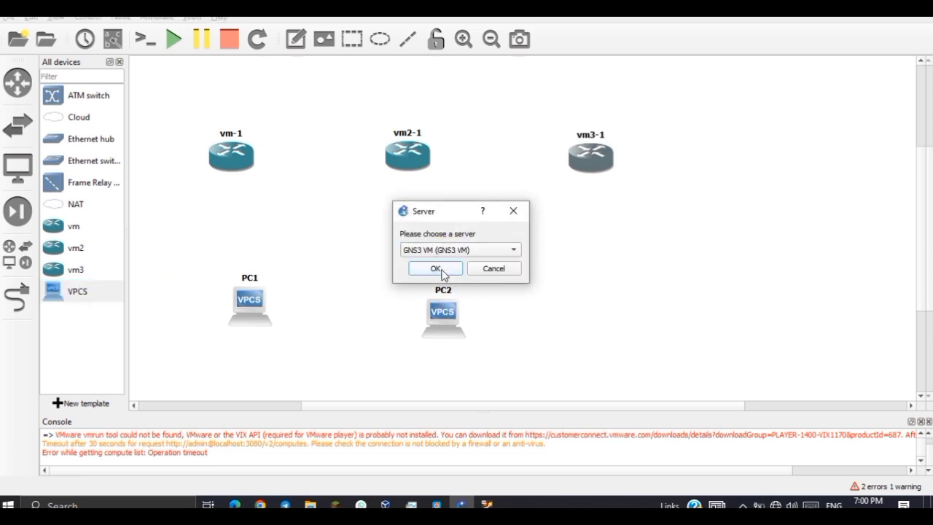
{"action": "left_click", "coordinate": [441, 268]}
Align PC1, PC2 and PC3 beneath vm-1, vm2-1 and vm3-1 respectively.
{"action": "left_click_drag", "start_coordinate": [446, 313], "coordinate": [419, 297]}
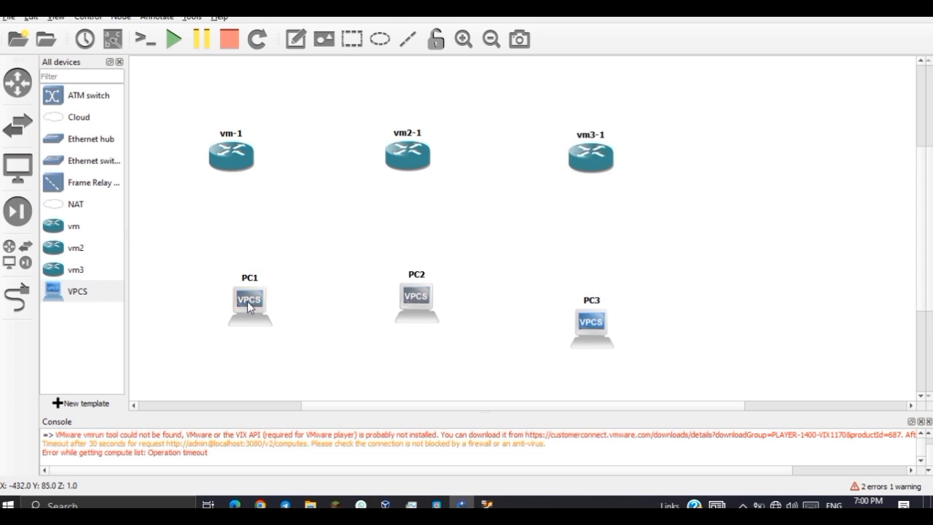
{"action": "left_click_drag", "start_coordinate": [274, 307], "coordinate": [245, 302]}
{"action": "left_click_drag", "start_coordinate": [600, 325], "coordinate": [589, 301]}
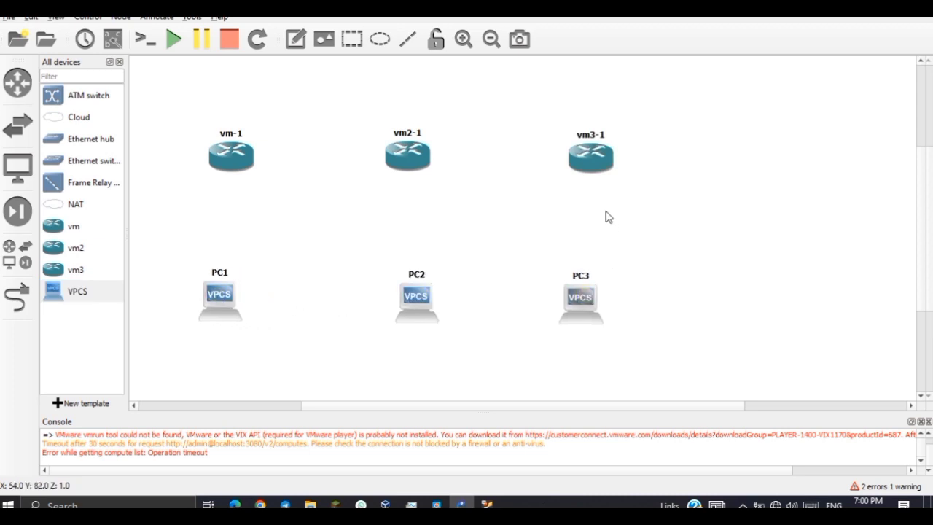
{"action": "left_click_drag", "start_coordinate": [601, 172], "coordinate": [594, 173]}
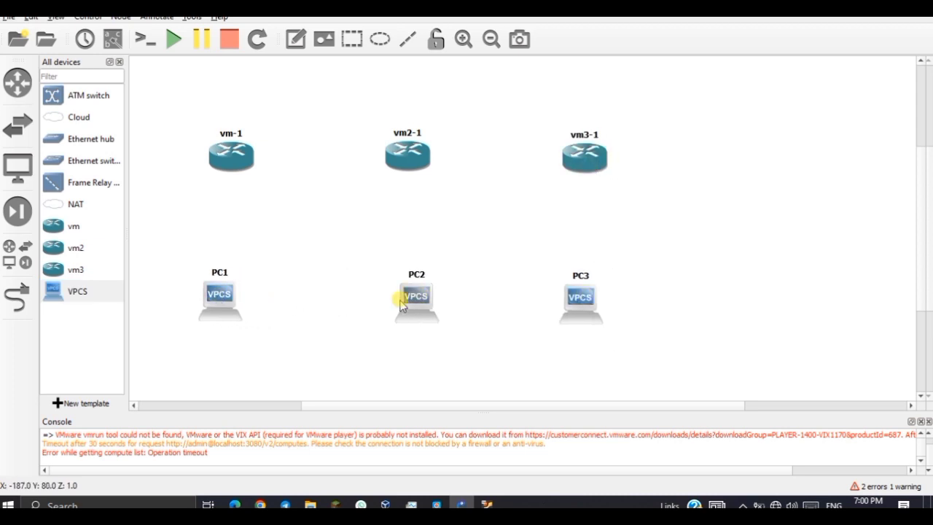
{"action": "left_click_drag", "start_coordinate": [401, 298], "coordinate": [398, 297]}
{"action": "left_click", "coordinate": [17, 296]}
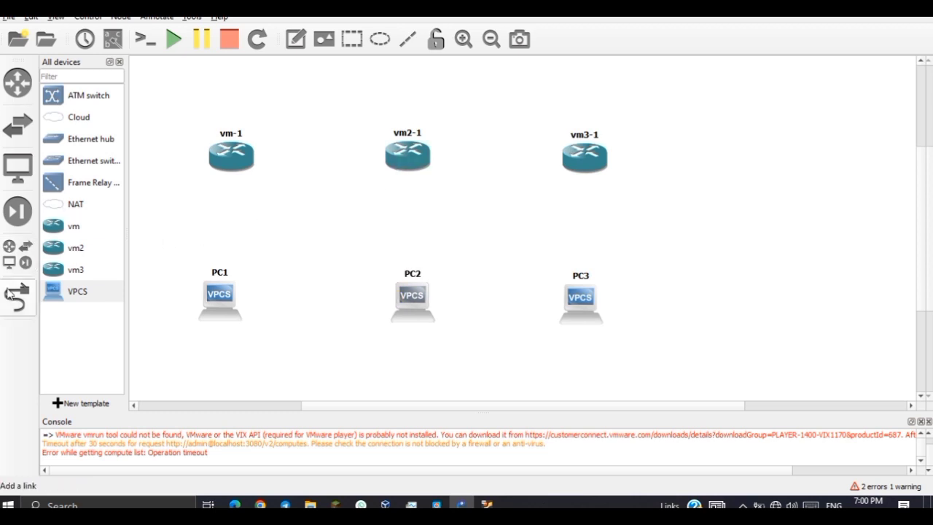
Link each router's Ethernet2 to its PC's Ethernet0 and show interface labels.
{"action": "left_click", "coordinate": [230, 157]}
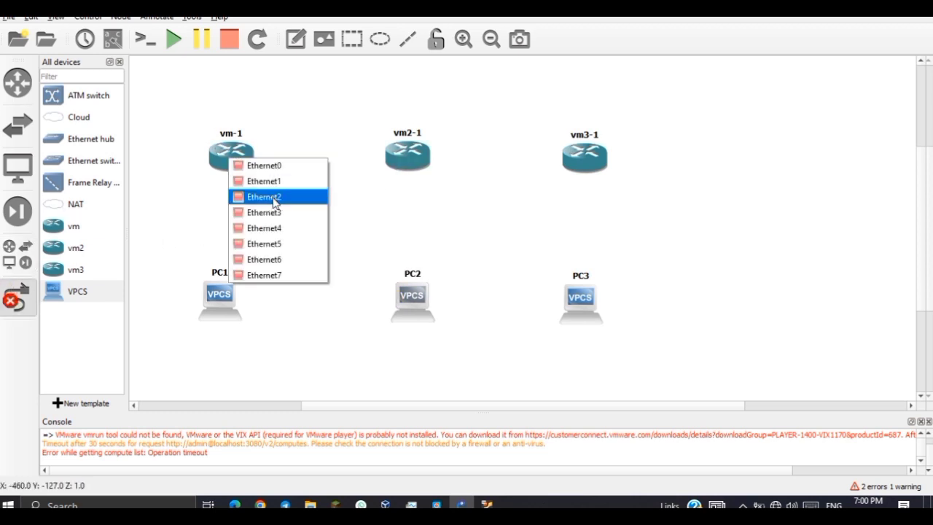
{"action": "left_click", "coordinate": [273, 197]}
{"action": "left_click", "coordinate": [232, 291]}
{"action": "left_click", "coordinate": [247, 299]}
{"action": "left_click", "coordinate": [414, 161]}
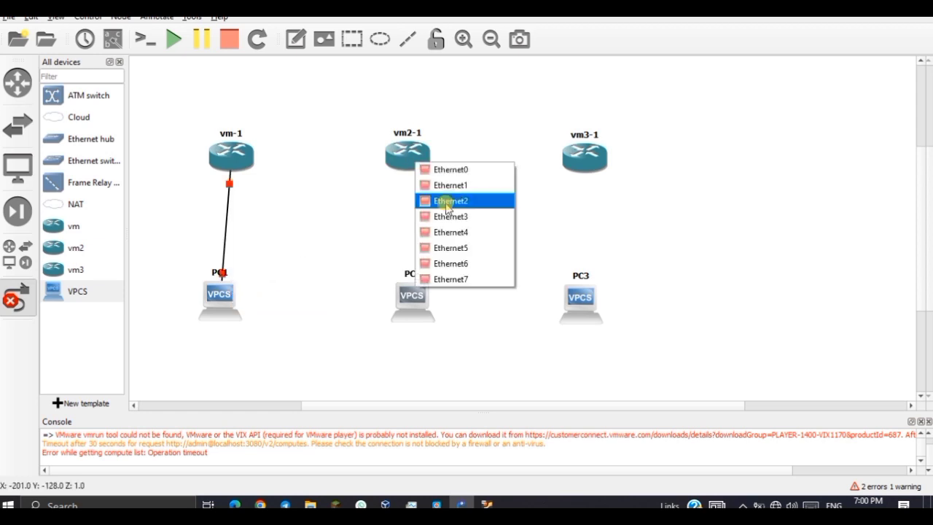
{"action": "left_click", "coordinate": [447, 201]}
{"action": "left_click", "coordinate": [423, 302]}
{"action": "left_click", "coordinate": [446, 310]}
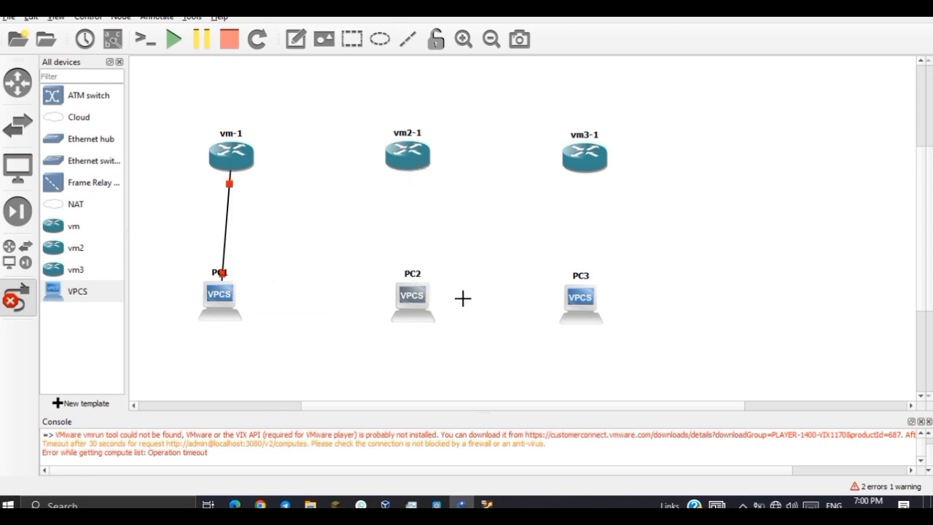
{"action": "left_click", "coordinate": [576, 175]}
{"action": "left_click", "coordinate": [599, 202]}
{"action": "left_click", "coordinate": [580, 304]}
{"action": "left_click", "coordinate": [609, 312]}
{"action": "left_click", "coordinate": [113, 40]}
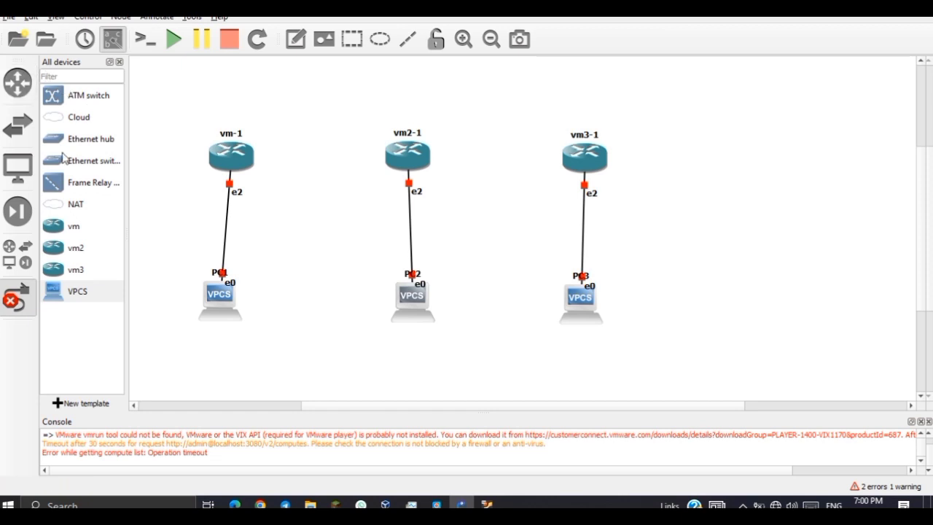
Nudge the three PCs into line under their routers.
{"action": "left_click", "coordinate": [16, 295]}
{"action": "left_click_drag", "start_coordinate": [223, 294], "coordinate": [231, 291]}
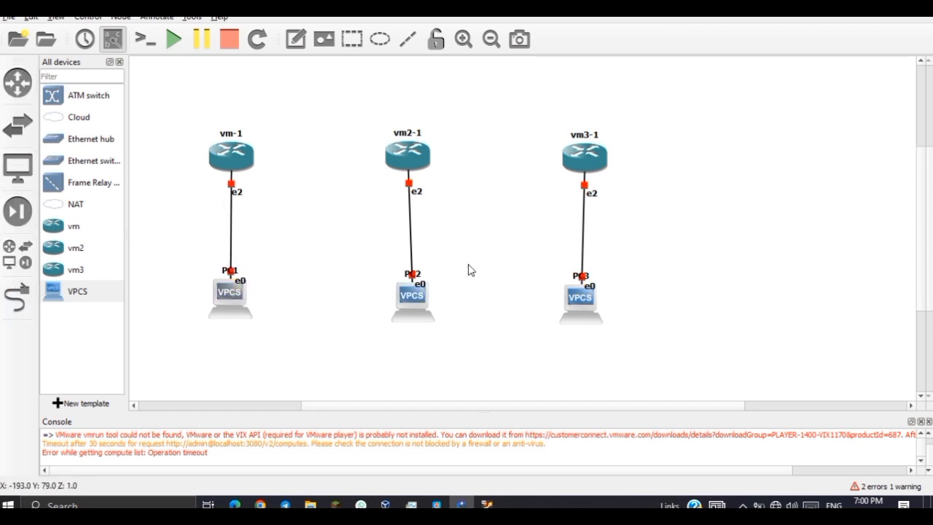
{"action": "mouse_move", "coordinate": [426, 306]}
{"action": "left_mouse_down"}
{"action": "mouse_move", "coordinate": [412, 298]}
{"action": "mouse_move", "coordinate": [426, 301]}
{"action": "left_mouse_up"}
{"action": "left_click_drag", "start_coordinate": [596, 302], "coordinate": [607, 306]}
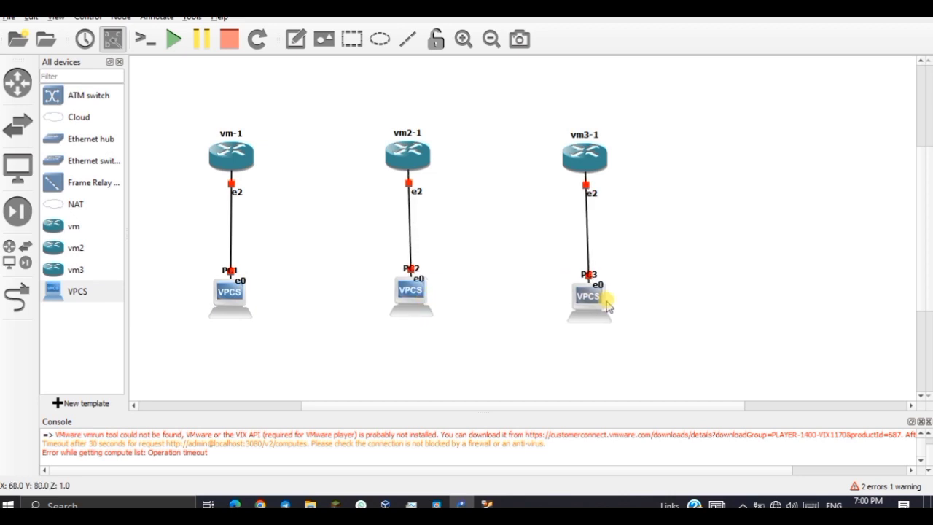
Link vm-1 Ethernet3 to vm2-1 Ethernet3, and vm2-1 Ethernet4 to vm3-1 Ethernet4.
{"action": "left_click", "coordinate": [17, 295]}
{"action": "left_click", "coordinate": [229, 149]}
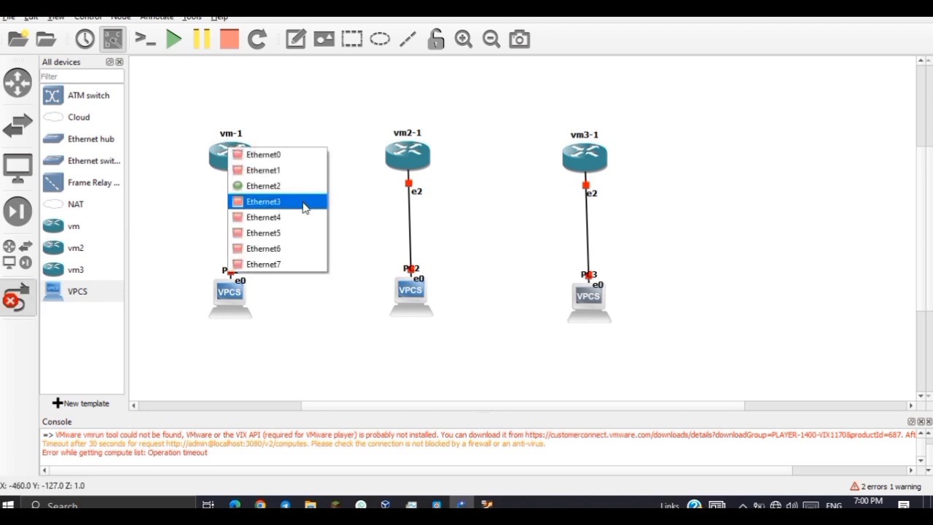
{"action": "left_click", "coordinate": [304, 206]}
{"action": "left_click", "coordinate": [406, 156]}
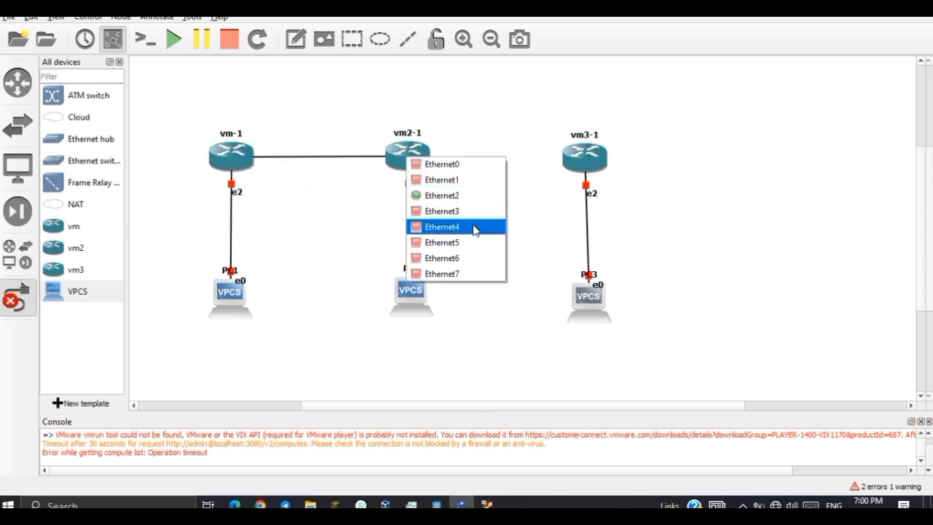
{"action": "left_click", "coordinate": [442, 211]}
{"action": "left_click", "coordinate": [428, 158]}
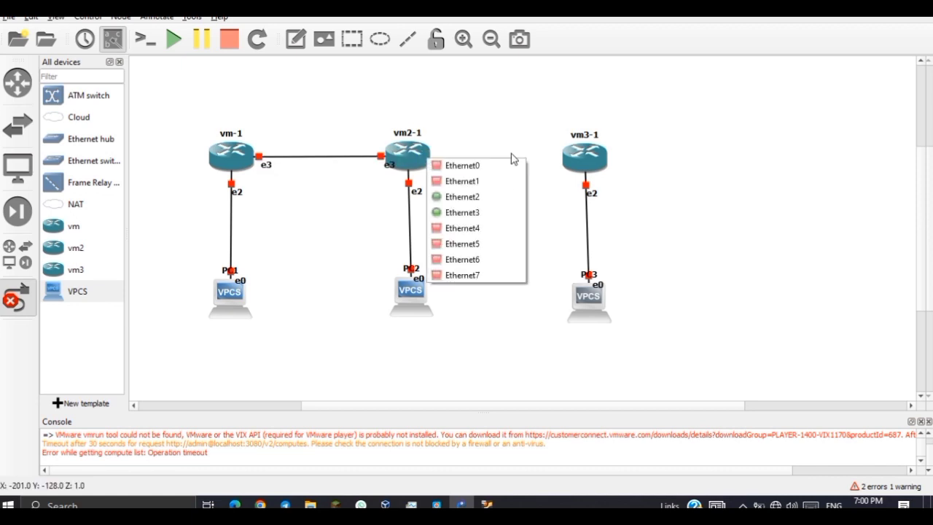
{"action": "left_click", "coordinate": [489, 229]}
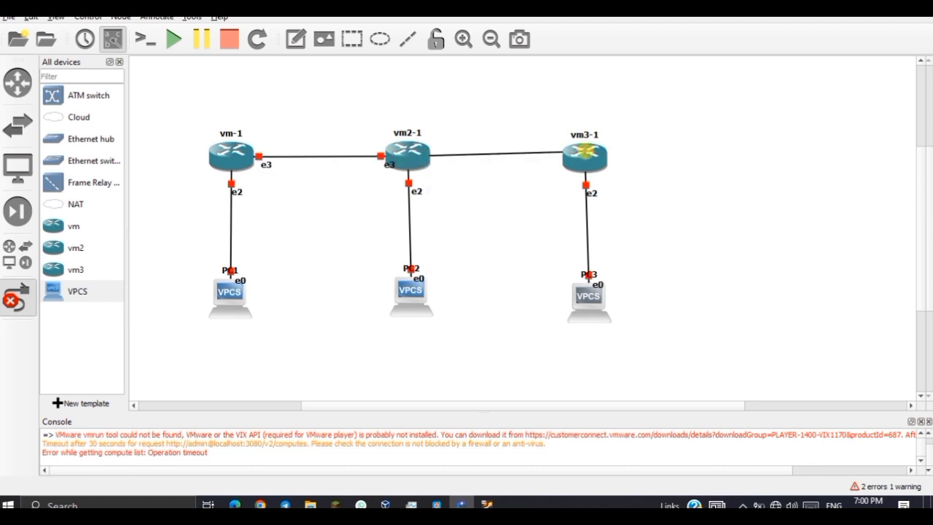
{"action": "left_click", "coordinate": [584, 153]}
{"action": "left_click", "coordinate": [618, 221]}
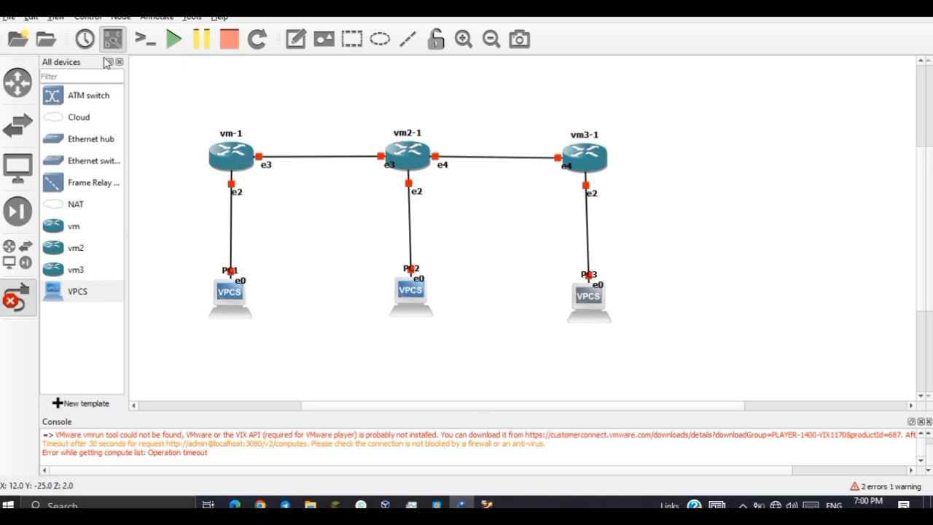
{"action": "left_click", "coordinate": [293, 43]}
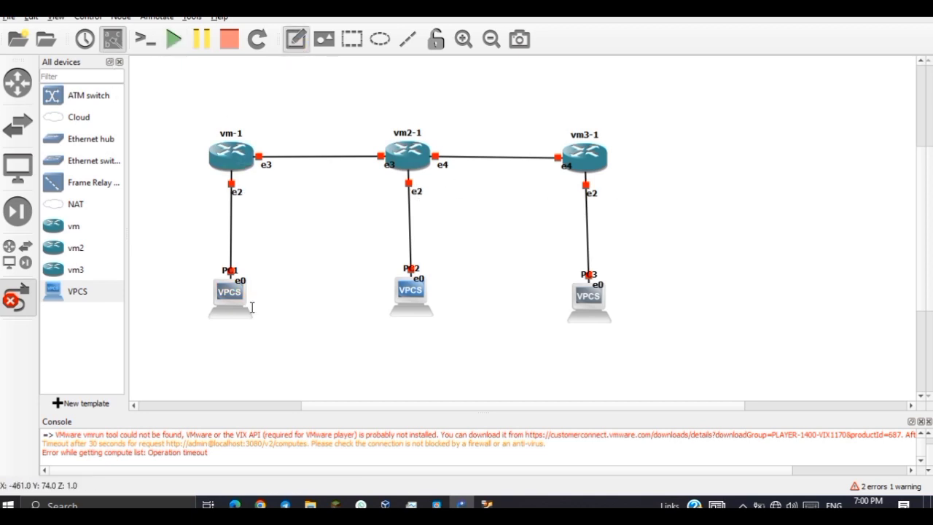
Add a 192.168.1.2/24 note below the left PC and copy the address.
{"action": "left_click", "coordinate": [208, 339]}
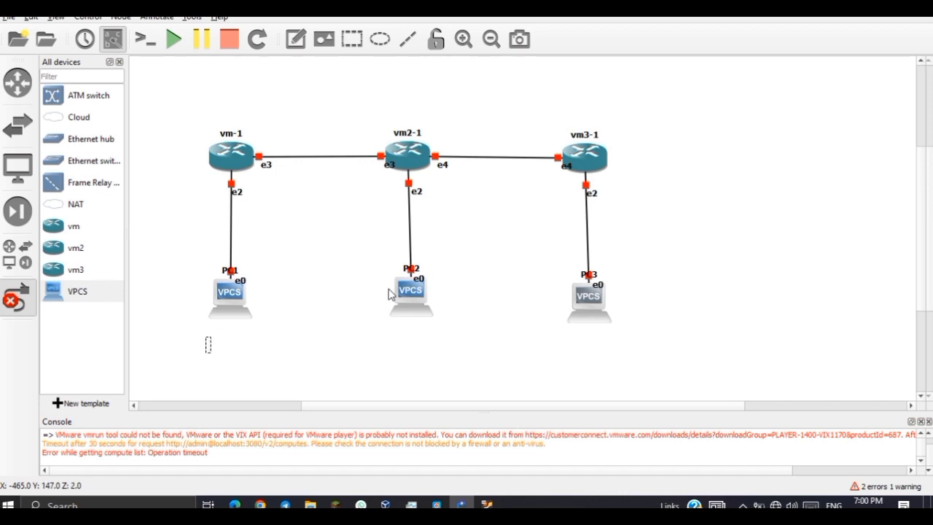
{"action": "type", "text": "192"}
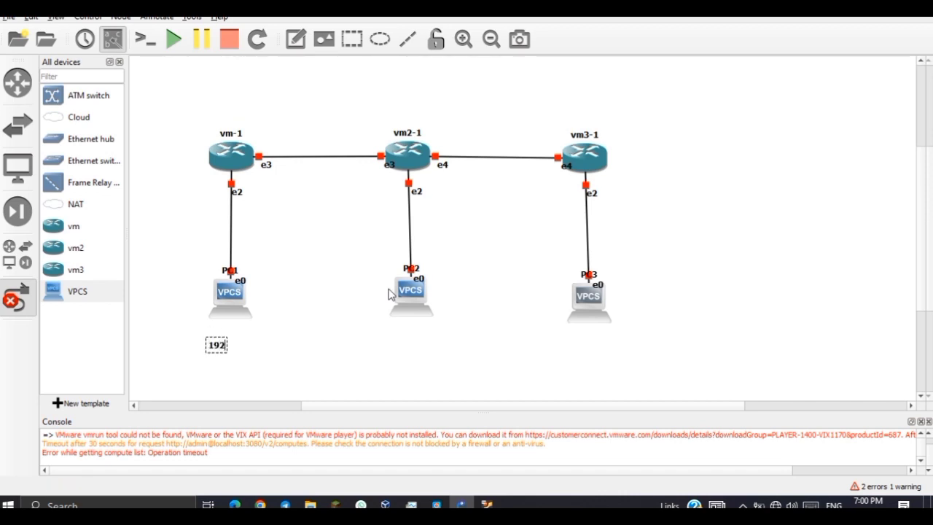
{"action": "type", "text": ".168.1.2/2"}
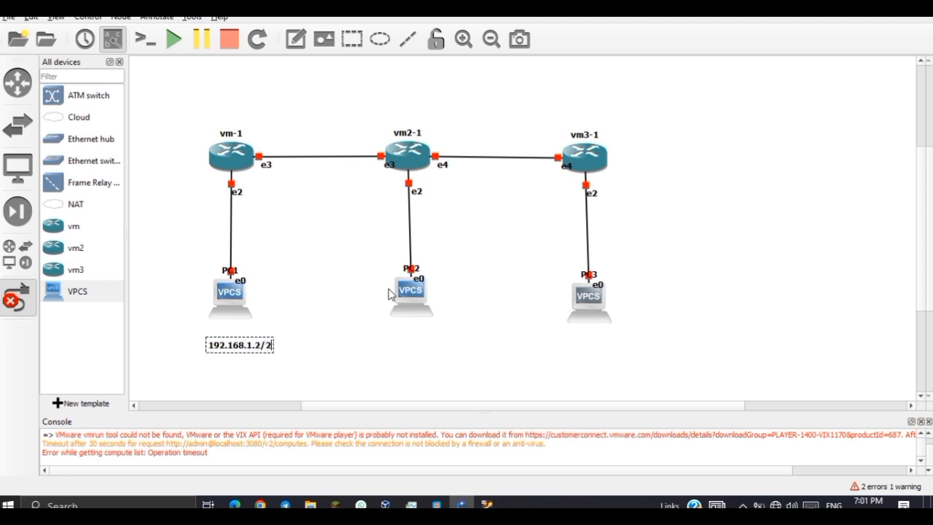
{"action": "type", "text": "4a"}
{"action": "key", "text": "BackSpace"}
{"action": "key", "text": "ctrl+a"}
{"action": "key", "text": "ctrl+c"}
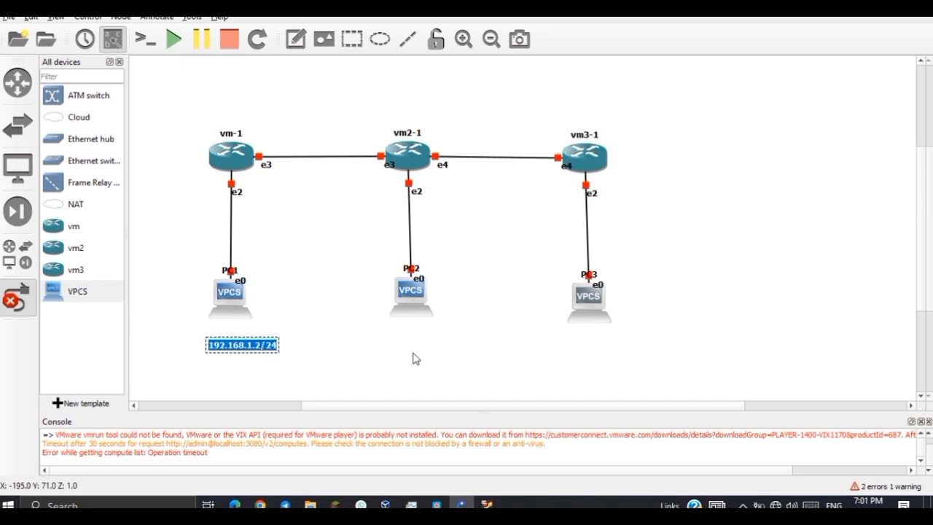
{"action": "left_click", "coordinate": [414, 352]}
Add a 192.168.2.2/24 note below the middle PC.
{"action": "left_click", "coordinate": [295, 39]}
{"action": "left_click", "coordinate": [384, 352]}
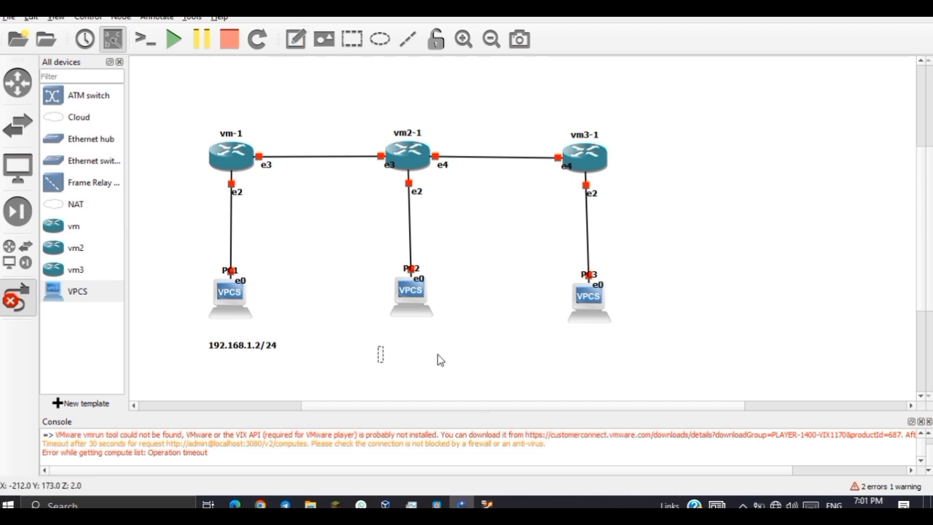
{"action": "key", "text": "ctrl+v"}
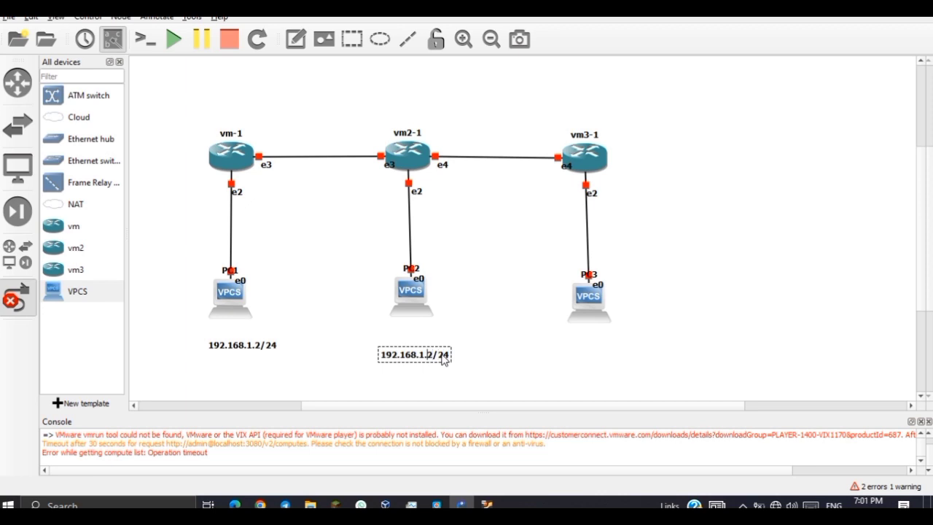
{"action": "key", "text": "BackSpace"}
{"action": "type", "text": "2"}
{"action": "left_click", "coordinate": [480, 273]}
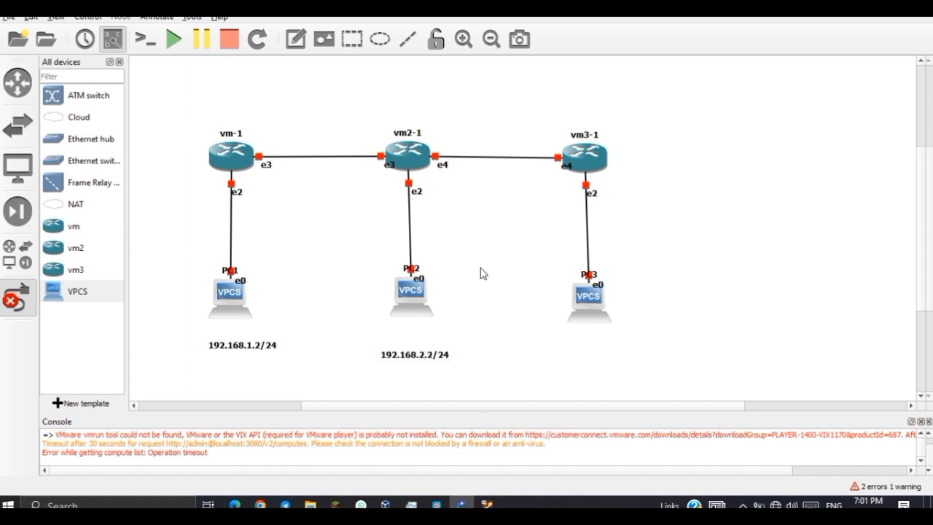
Add a 192.168.1.1/24 note beside vm-1's e2 port.
{"action": "left_click", "coordinate": [295, 39]}
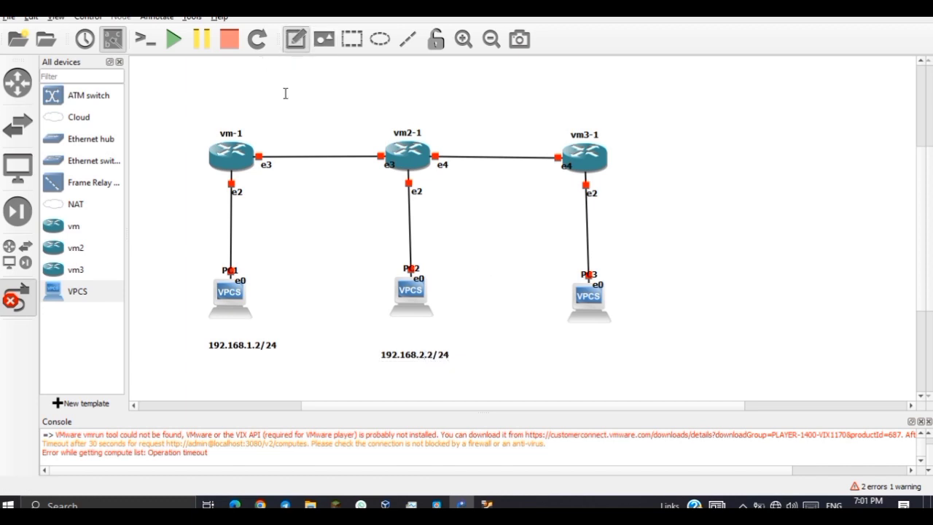
{"action": "left_click", "coordinate": [254, 193]}
{"action": "key", "text": "ctrl+v"}
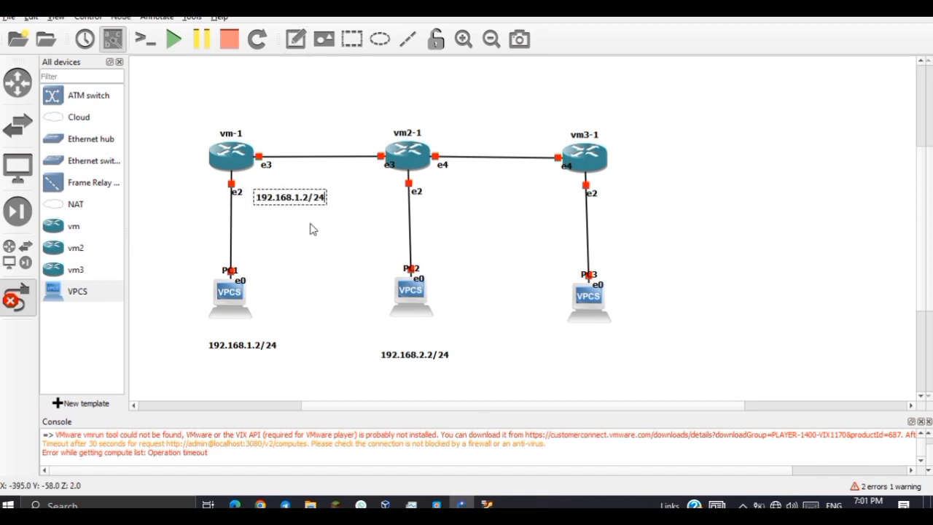
{"action": "key", "text": "Left"}
{"action": "key", "text": "Left"}
{"action": "key", "text": "BackSpace"}
{"action": "type", "text": "1"}
{"action": "left_click", "coordinate": [304, 117]}
Add a 192.168.10.1/24 note on the vm-1–vm2-1 link and tidy vm2-1's e3 label.
{"action": "left_click", "coordinate": [295, 39]}
{"action": "left_click", "coordinate": [290, 144]}
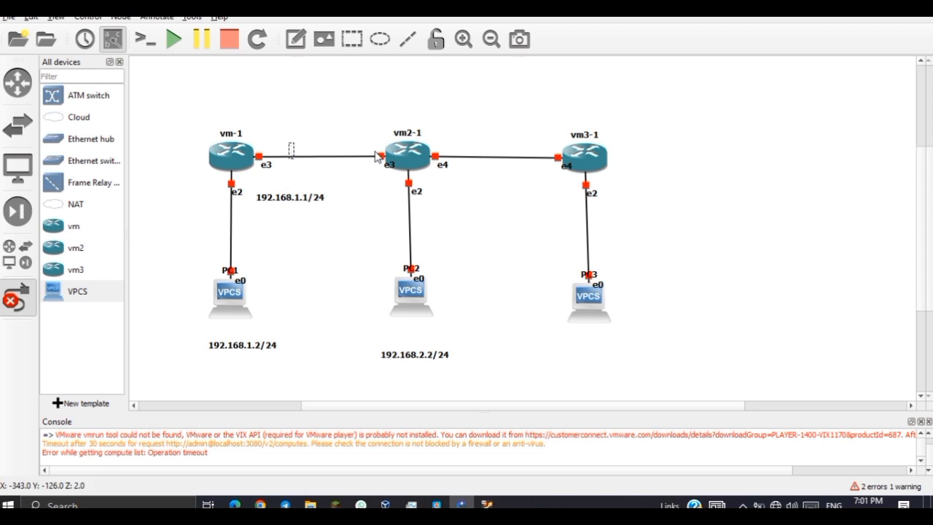
{"action": "key", "text": "ctrl+v"}
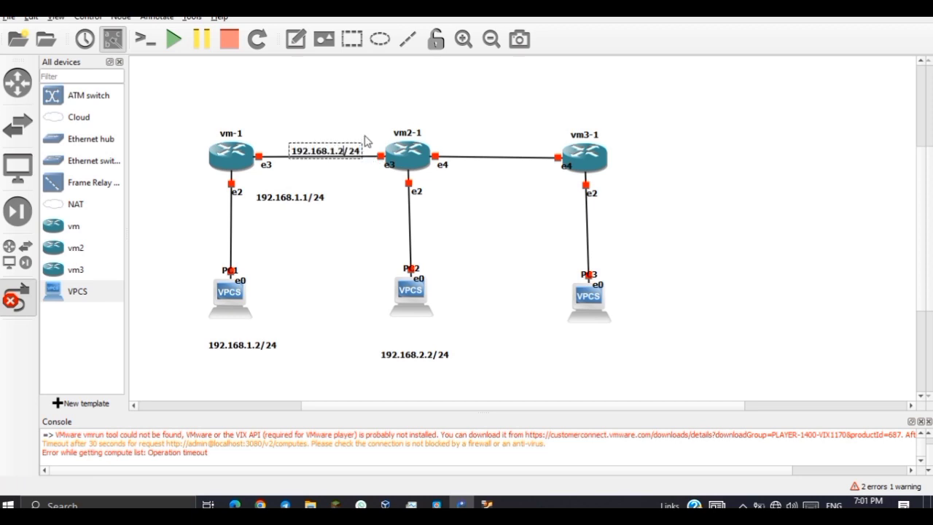
{"action": "key", "text": "Delete"}
{"action": "key", "text": "Delete"}
{"action": "type", "text": "0.1"}
{"action": "left_click_drag", "start_coordinate": [336, 154], "coordinate": [297, 159]}
{"action": "left_click", "coordinate": [323, 175]}
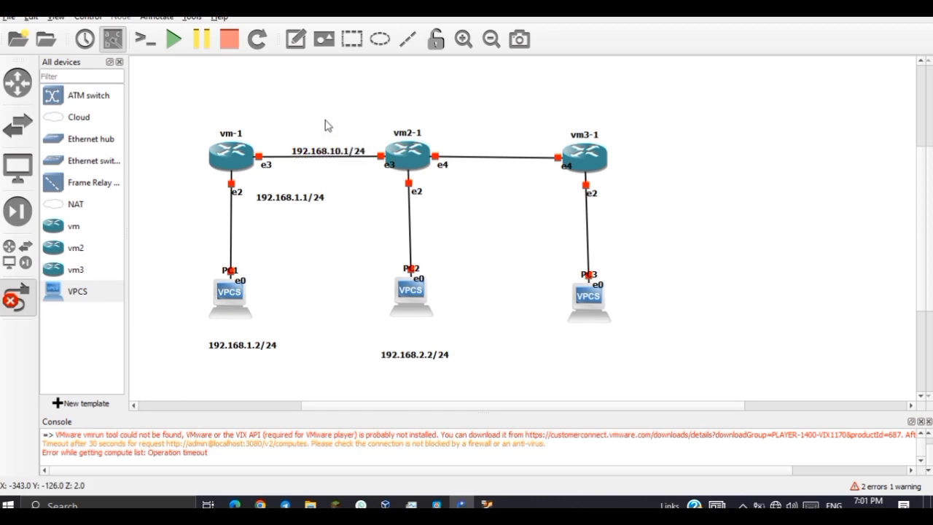
{"action": "double_click", "coordinate": [330, 154]}
{"action": "left_click", "coordinate": [327, 175]}
{"action": "left_click_drag", "start_coordinate": [322, 162], "coordinate": [314, 175]}
{"action": "left_click_drag", "start_coordinate": [304, 182], "coordinate": [304, 176]}
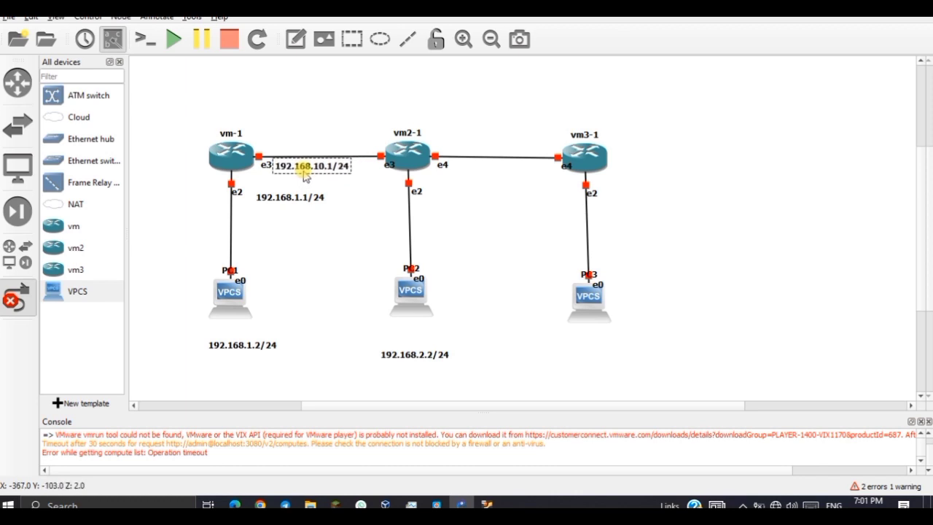
{"action": "left_click_drag", "start_coordinate": [390, 166], "coordinate": [373, 155]}
Add a 192.168.10.2/24 note beside vm2-1 and move the 192.168.1.1/24 note closer to e2.
{"action": "left_click", "coordinate": [295, 38]}
{"action": "left_click", "coordinate": [268, 118]}
{"action": "key", "text": "ctrl+v"}
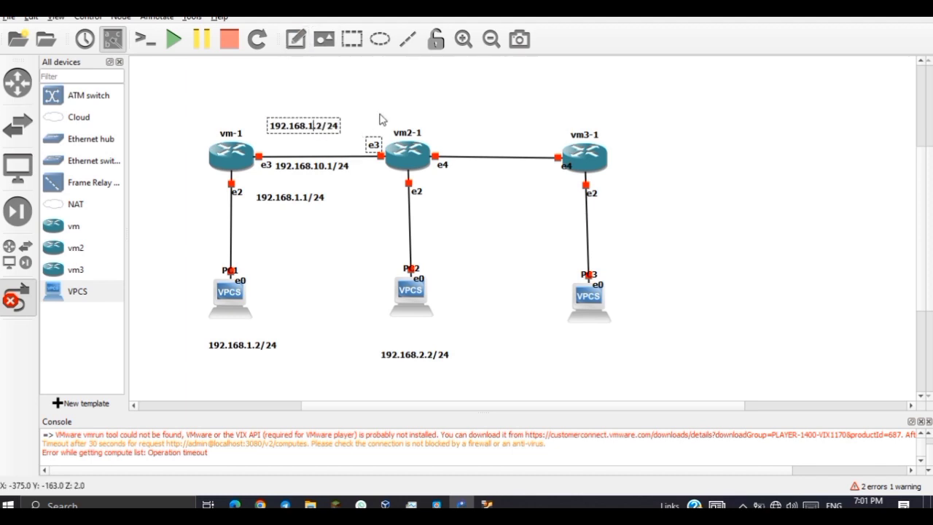
{"action": "type", "text": "0"}
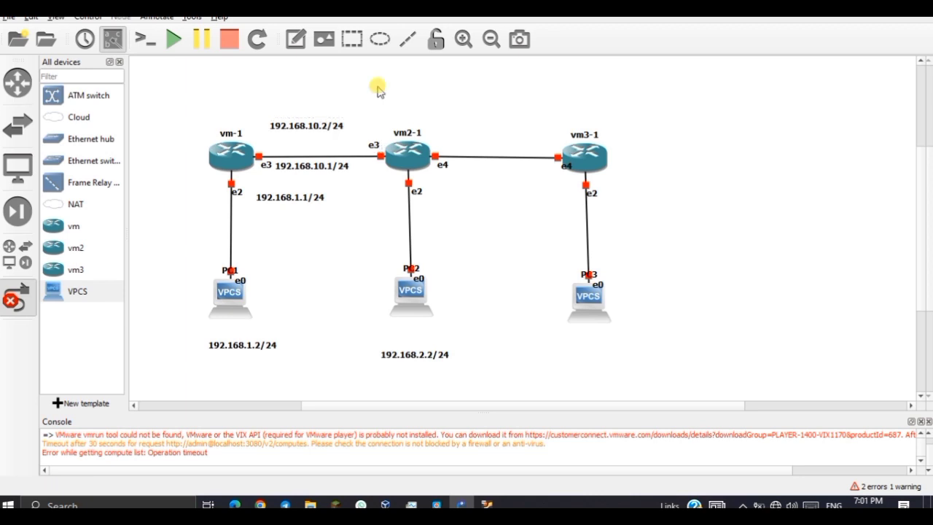
{"action": "left_click_drag", "start_coordinate": [313, 131], "coordinate": [336, 147]}
{"action": "left_click_drag", "start_coordinate": [265, 197], "coordinate": [257, 194]}
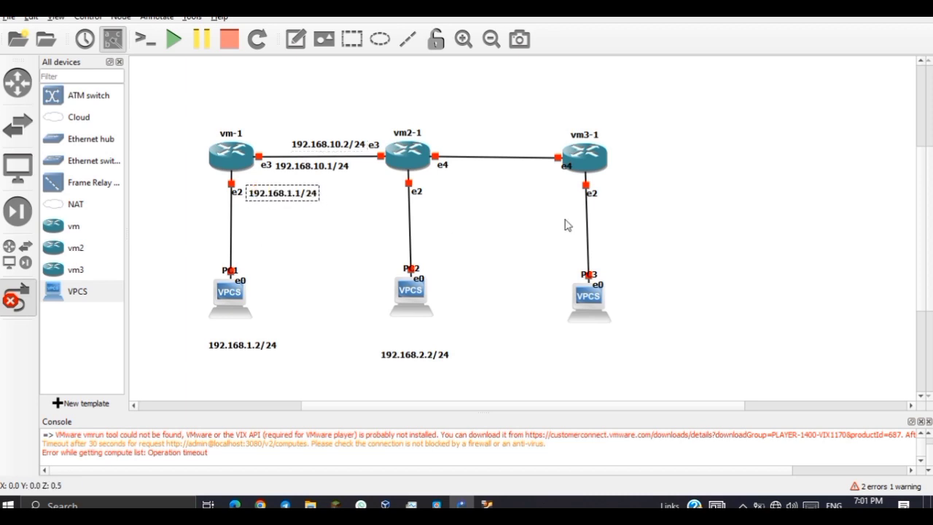
Add a 192.168.11.2/24 note above the vm2-1–vm3-1 link and raise vm3-1's e4 label.
{"action": "left_click", "coordinate": [296, 38]}
{"action": "left_click", "coordinate": [464, 172]}
{"action": "key", "text": "ctrl+v"}
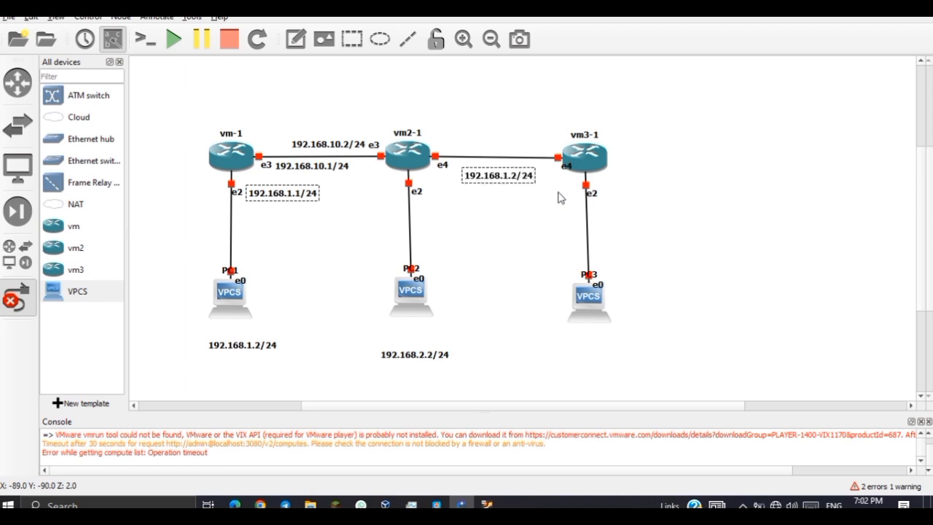
{"action": "type", "text": "1"}
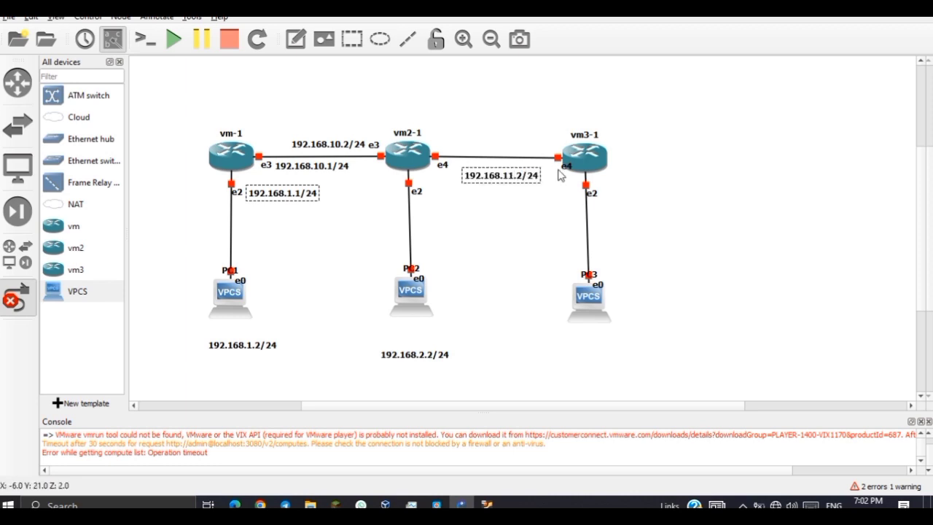
{"action": "left_click_drag", "start_coordinate": [563, 169], "coordinate": [550, 144]}
{"action": "left_click_drag", "start_coordinate": [515, 179], "coordinate": [513, 146]}
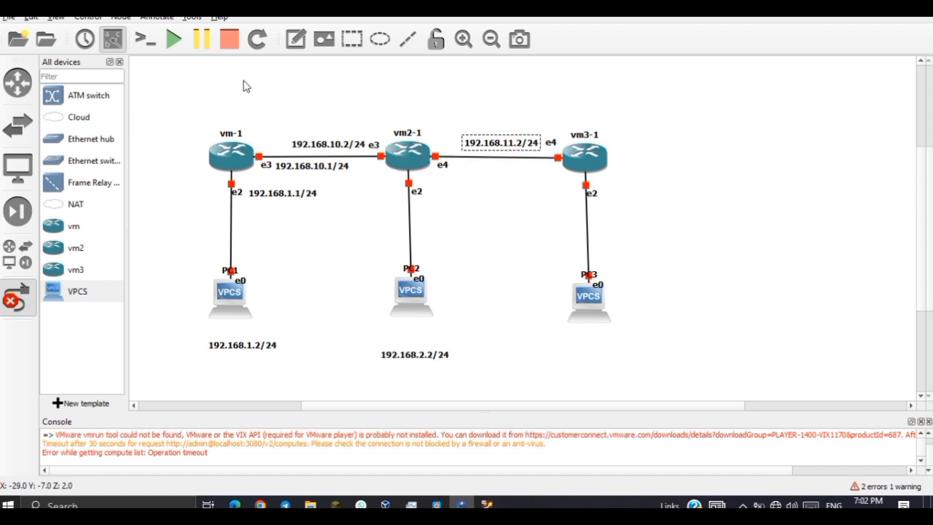
Add a 192.168.11.1/24 note below the vm2-1–vm3-1 link and place a new note beside vm2-1's e2 link.
{"action": "left_click", "coordinate": [295, 40]}
{"action": "left_click", "coordinate": [457, 170]}
{"action": "key", "text": "ctrl+v"}
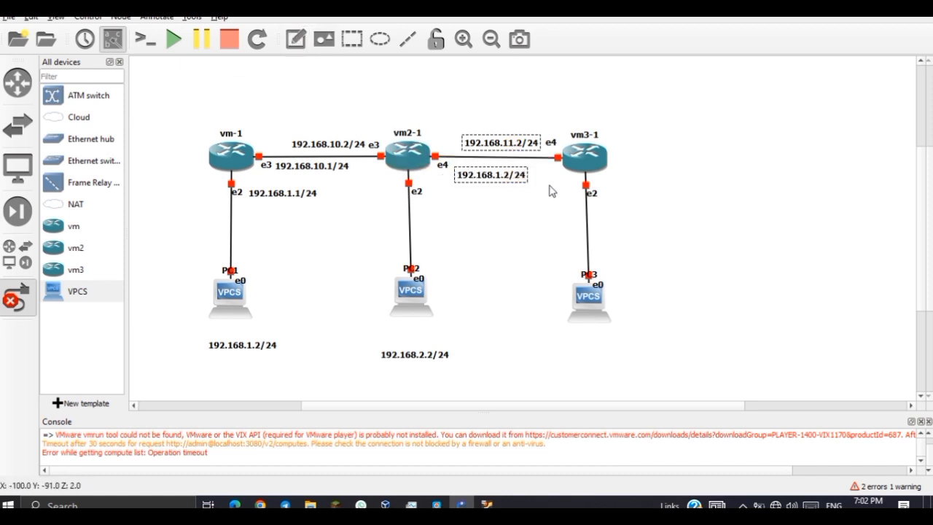
{"action": "key", "text": "Left"}
{"action": "key", "text": "Left"}
{"action": "key", "text": "Left"}
{"action": "key", "text": "BackSpace"}
{"action": "type", "text": "1"}
{"action": "key", "text": "Right"}
{"action": "type", "text": "1"}
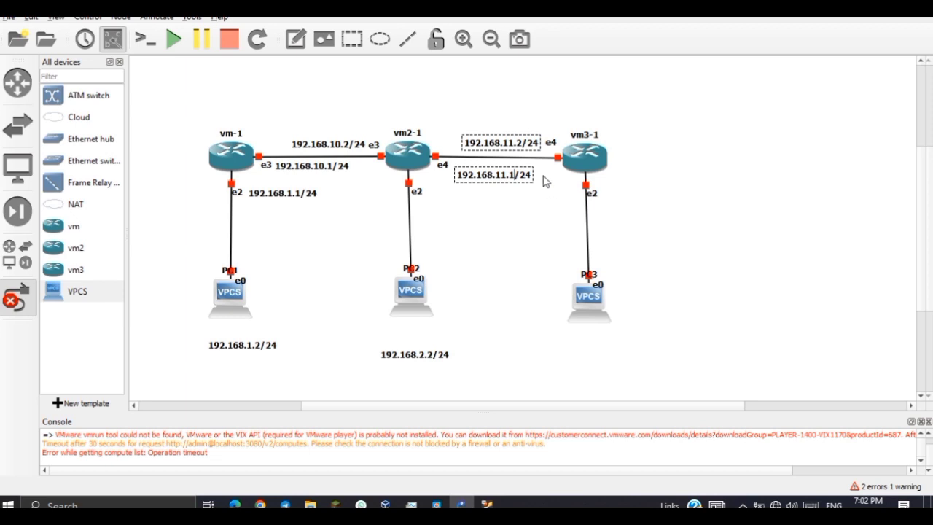
{"action": "left_click", "coordinate": [498, 204]}
{"action": "left_click_drag", "start_coordinate": [482, 180], "coordinate": [483, 173]}
{"action": "left_click", "coordinate": [294, 40]}
{"action": "left_click", "coordinate": [433, 197]}
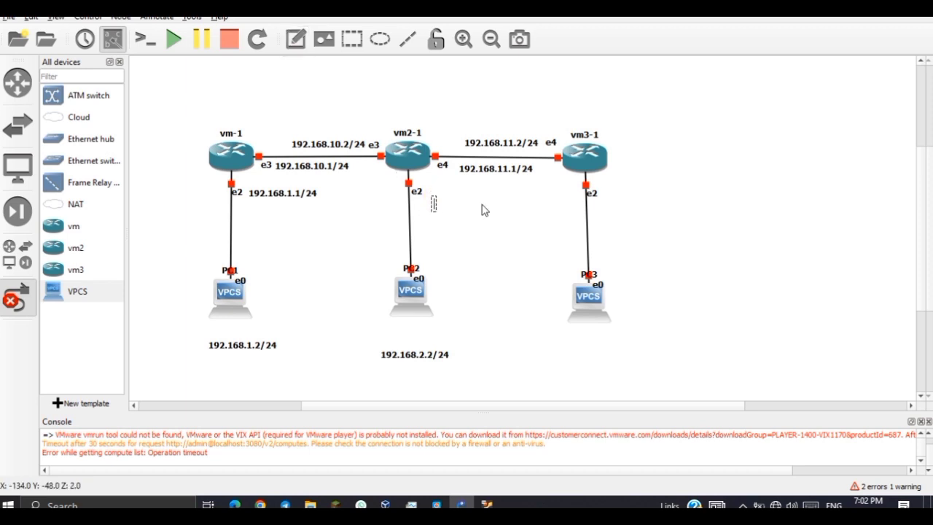
Edit the pasted note to read 192.168.2.1/24 beside vm2-1's e2 link.
{"action": "type", "text": "192.168.1.2/24"}
{"action": "key", "text": "Left"}
{"action": "key", "text": "Left"}
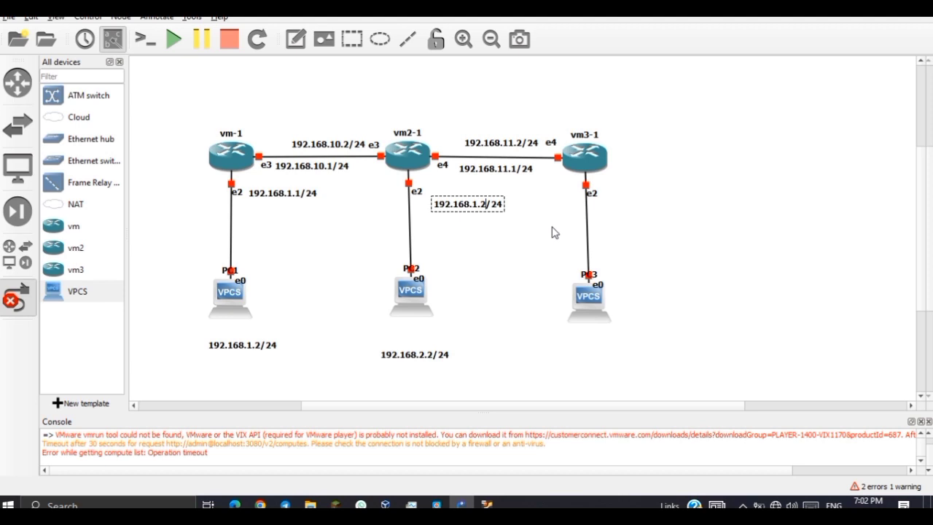
{"action": "key", "text": "BackSpace"}
{"action": "key", "text": "BackSpace"}
{"action": "key", "text": "BackSpace"}
{"action": "type", "text": "2.1"}
{"action": "left_click", "coordinate": [537, 323]}
Move the 192.168.2.2/24 and 192.168.1.2/24 labels up beneath PC2 and PC1.
{"action": "left_click_drag", "start_coordinate": [419, 355], "coordinate": [416, 336]}
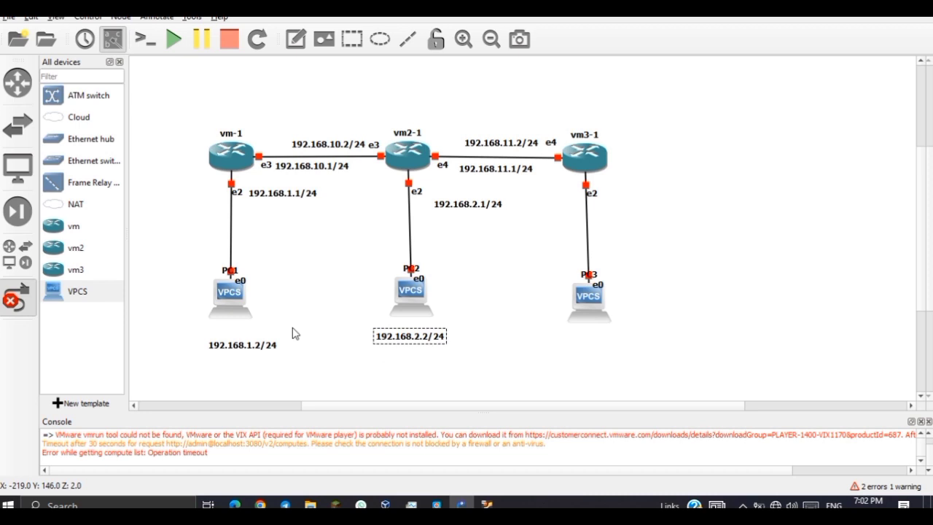
{"action": "left_click_drag", "start_coordinate": [255, 348], "coordinate": [246, 334]}
{"action": "left_click", "coordinate": [517, 308]}
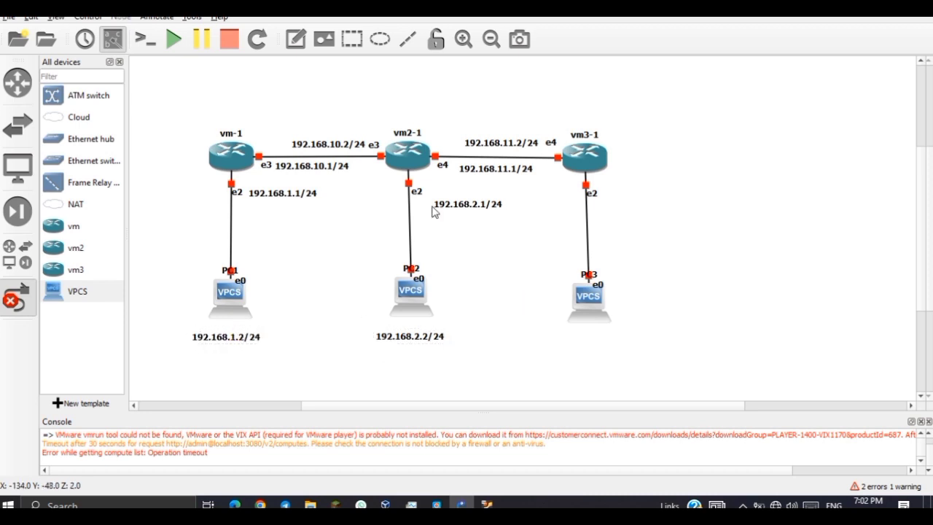
Add a 192.168.3.1/24 note beside vm3-1's e2 link.
{"action": "left_click", "coordinate": [295, 38]}
{"action": "left_click", "coordinate": [612, 197]}
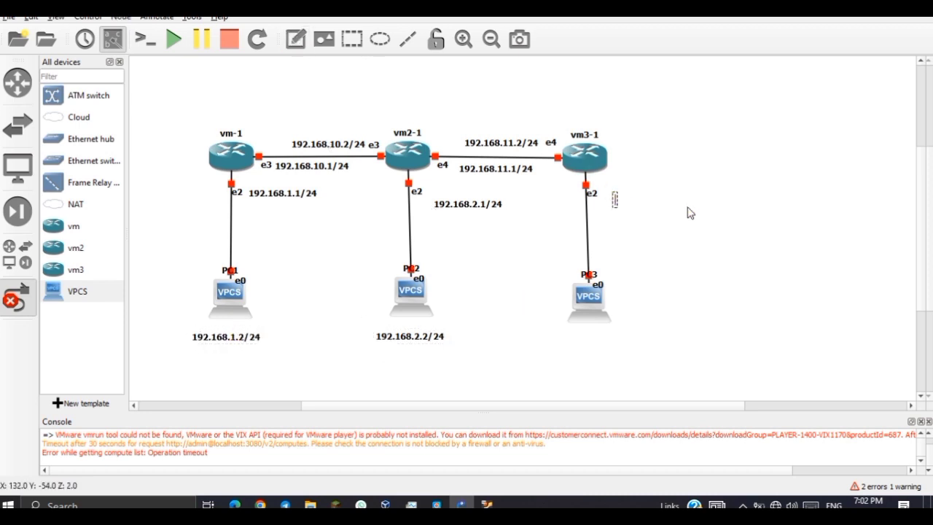
{"action": "type", "text": "192.168.1.2/24"}
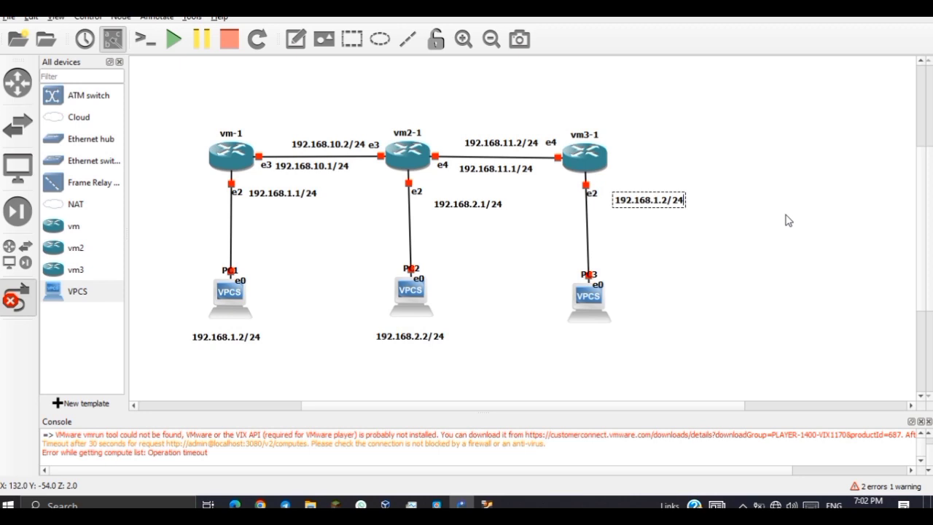
{"action": "key", "text": "BackSpace"}
{"action": "key", "text": "BackSpace"}
{"action": "key", "text": "BackSpace"}
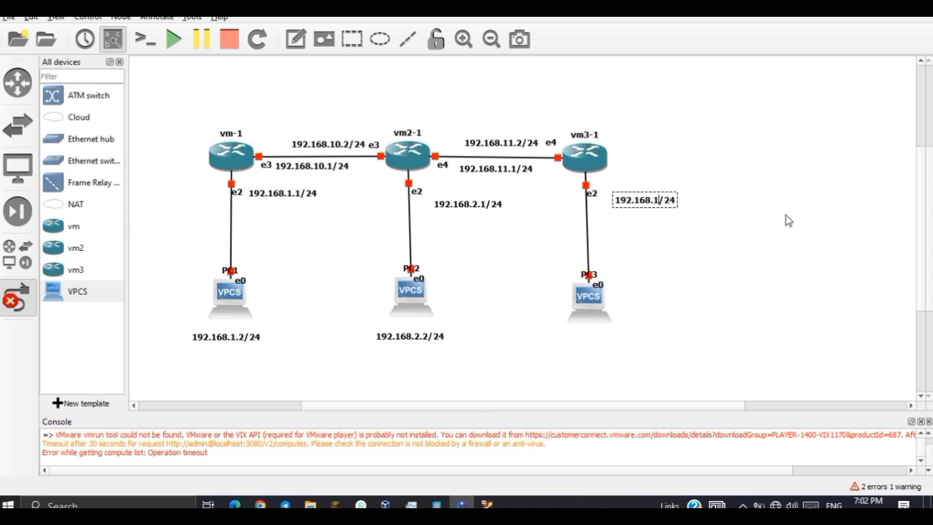
{"action": "type", "text": "3.1"}
Place a 192.168.3.2/24 note beneath PC3, then select the whole topology.
{"action": "left_click", "coordinate": [295, 38]}
{"action": "left_click", "coordinate": [601, 341]}
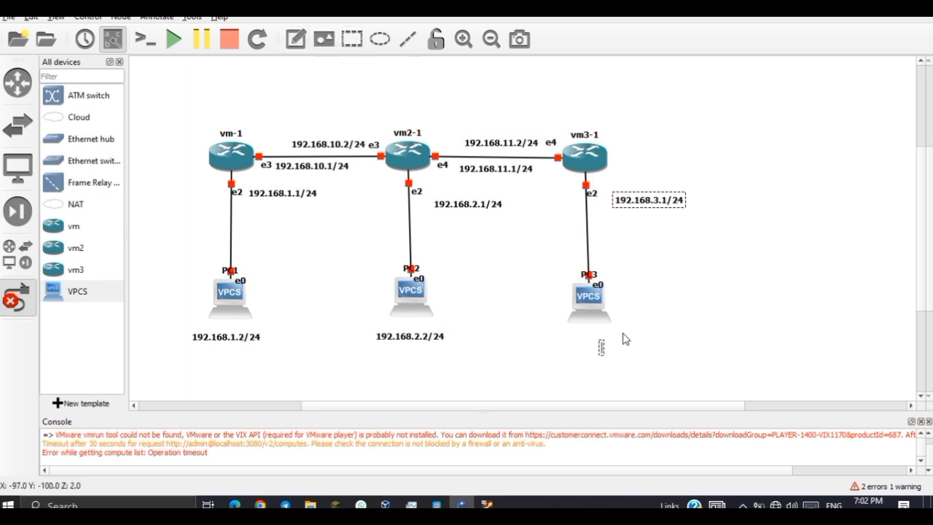
{"action": "type", "text": "192.168.1.2/24"}
{"action": "key", "text": "Left"}
{"action": "key", "text": "BackSpace"}
{"action": "type", "text": "3"}
{"action": "left_click", "coordinate": [689, 333]}
{"action": "left_click_drag", "start_coordinate": [652, 352], "coordinate": [613, 348]}
{"action": "left_click", "coordinate": [627, 364]}
{"action": "left_click_drag", "start_coordinate": [164, 71], "coordinate": [753, 337]}
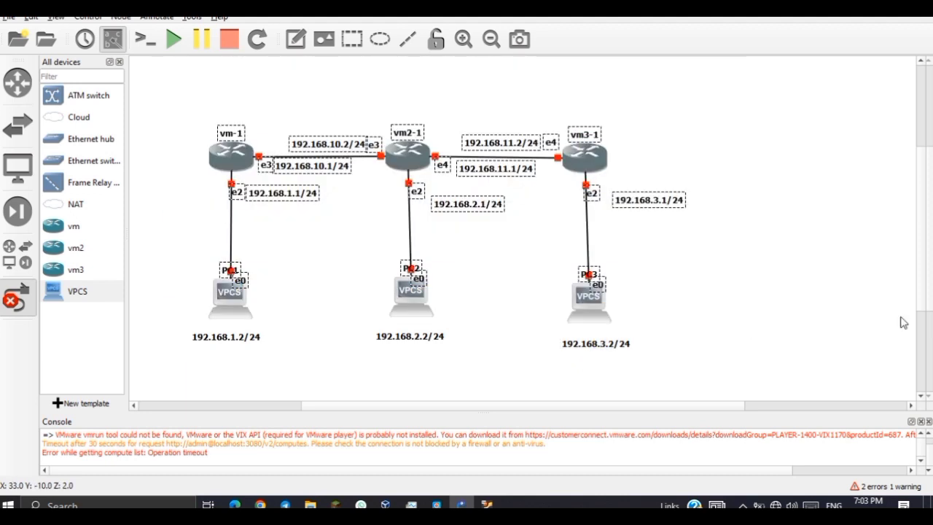
Start all routers and PCs in the topology, confirm, and show the running VM windows.
{"action": "left_click", "coordinate": [152, 93]}
{"action": "left_click", "coordinate": [174, 38]}
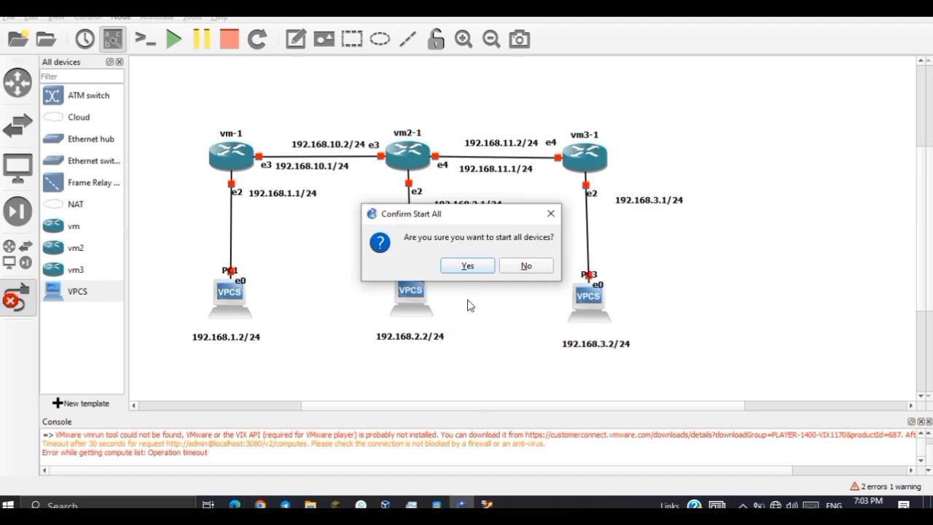
{"action": "left_click", "coordinate": [467, 266]}
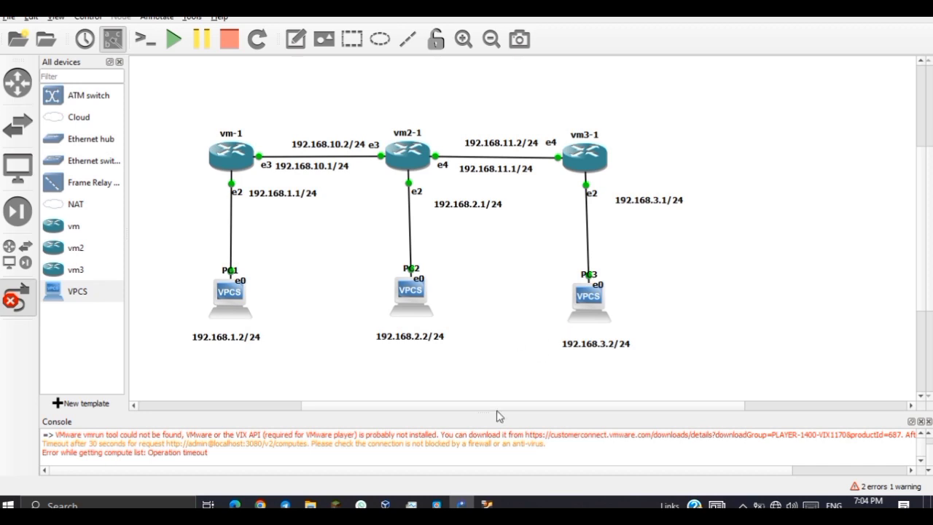
{"action": "left_click", "coordinate": [486, 505]}
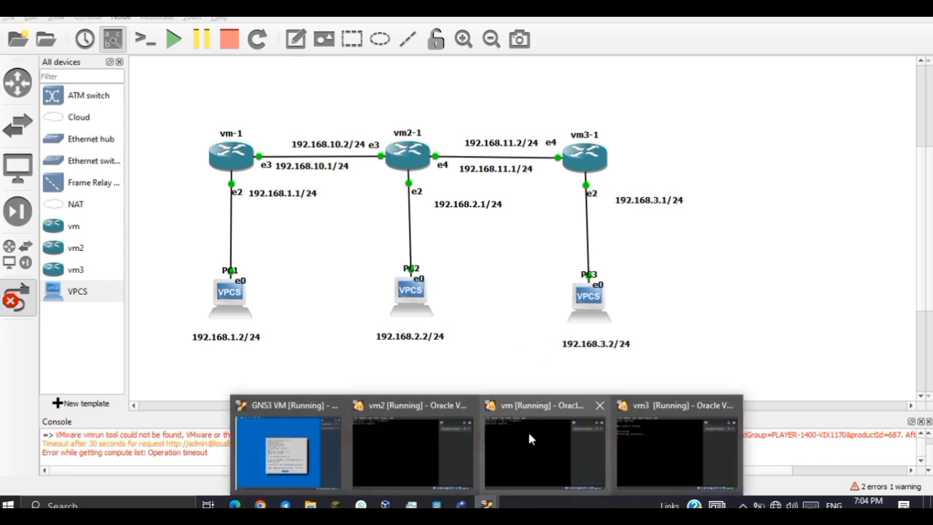
Log into the vm router as admin, decline the license, and set a new password.
{"action": "left_click", "coordinate": [529, 436]}
{"action": "type", "text": "ad"}
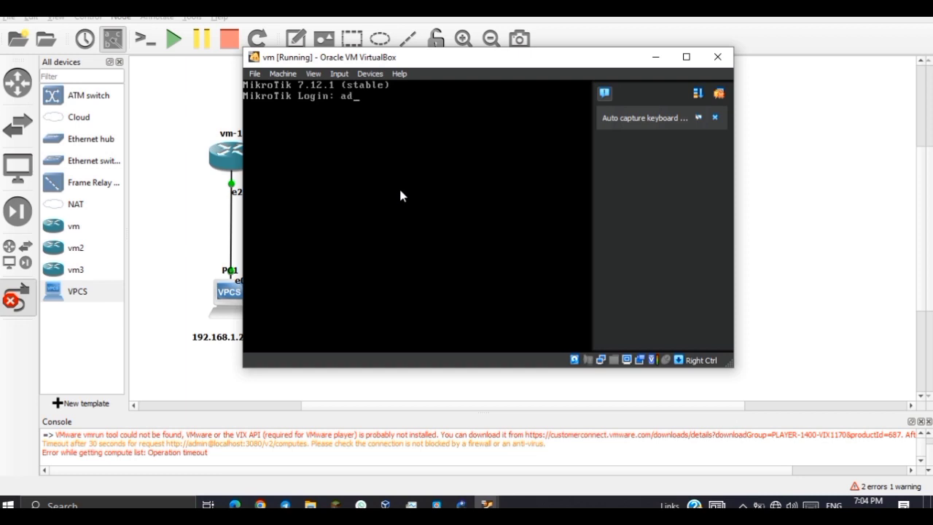
{"action": "type", "text": "min"}
{"action": "key", "text": "Return"}
{"action": "key", "text": "Return"}
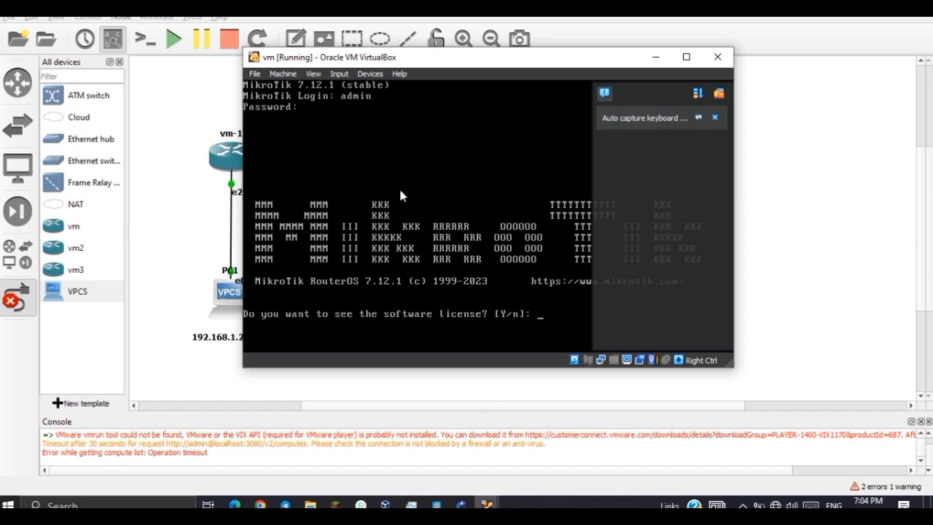
{"action": "type", "text": "n"}
{"action": "key", "text": "Return"}
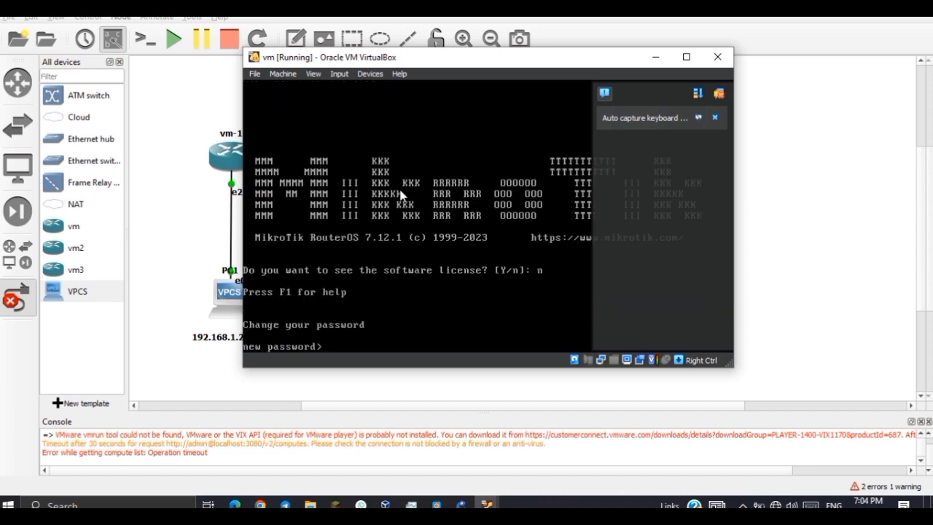
{"action": "type", "text": "**"}
{"action": "key", "text": "Return"}
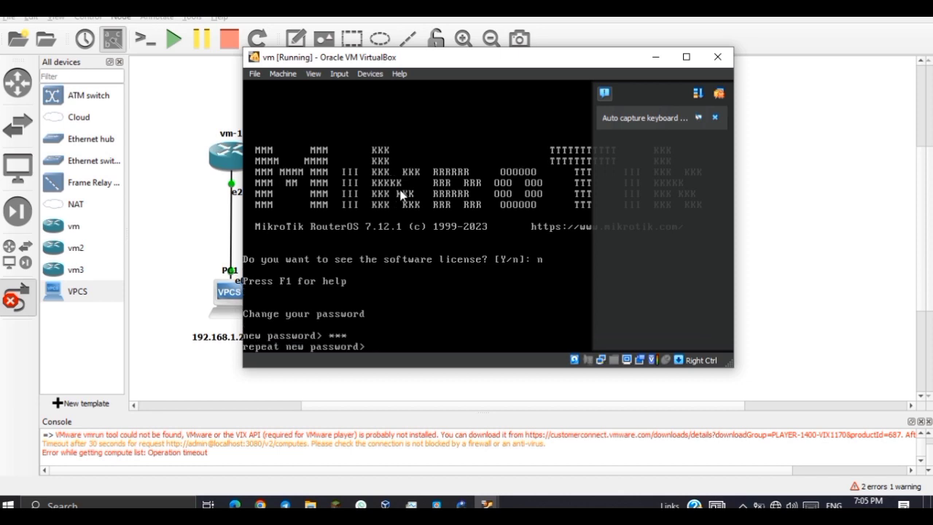
{"action": "type", "text": "***"}
{"action": "key", "text": "Return"}
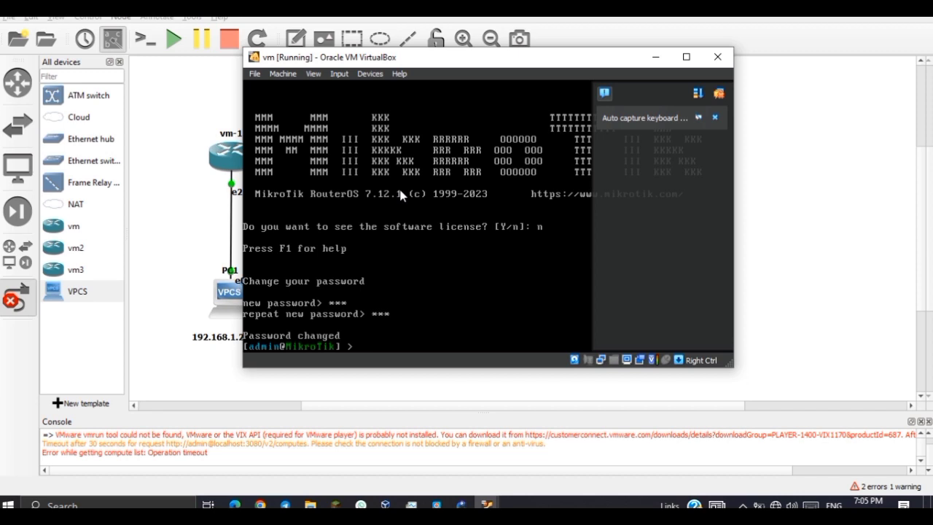
Begin entering the command system identity set name=router1.
{"action": "type", "text": "sysy"}
{"action": "key", "text": "BackSpace"}
{"action": "type", "text": "tem identity se"}
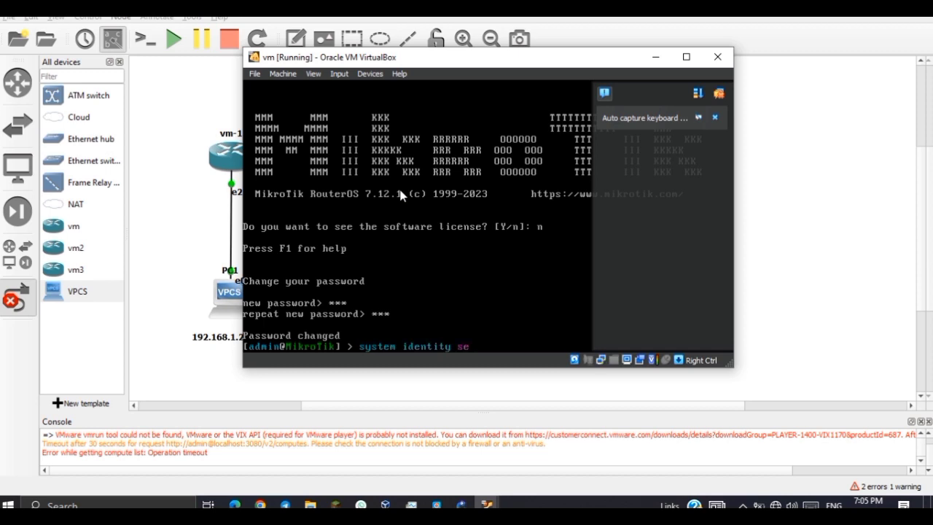
{"action": "type", "text": "t nm"}
{"action": "type", "text": "me"}
{"action": "type", "text": "="}
{"action": "type", "text": "router1"}
Rename the first router to router1, then log into vm2 as admin and set a new password.
{"action": "key", "text": "Return"}
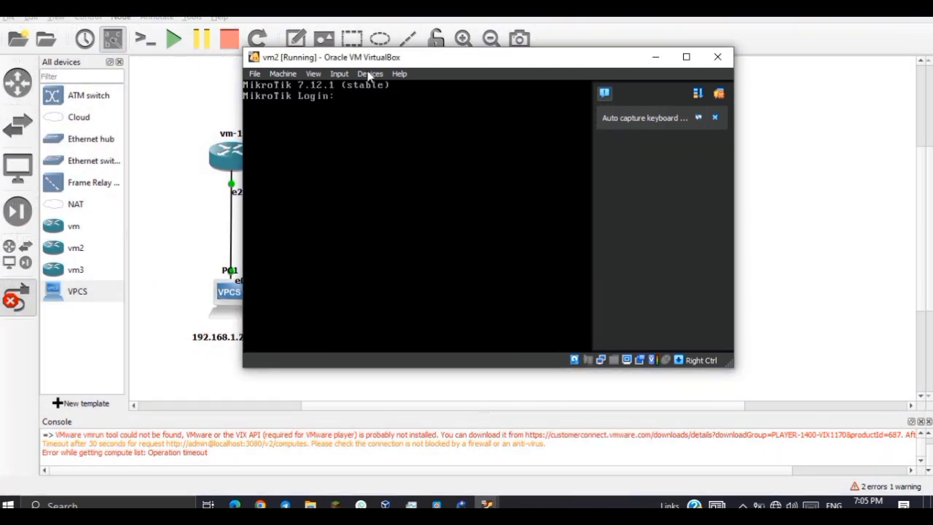
{"action": "type", "text": "admin"}
{"action": "key", "text": "Return"}
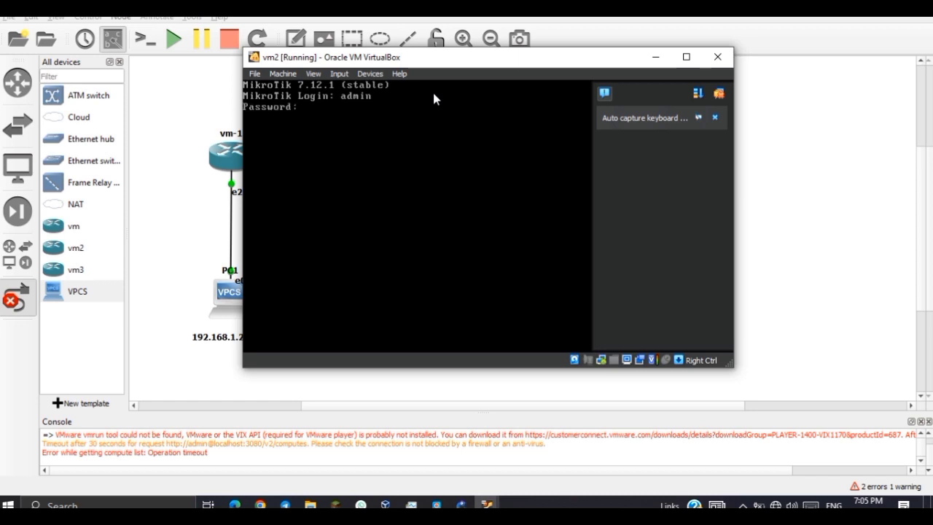
{"action": "key", "text": "Return"}
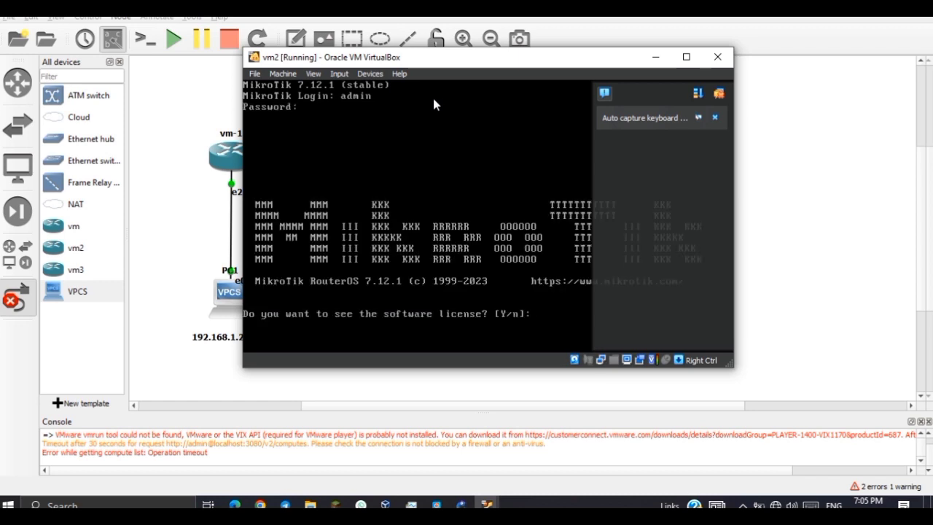
{"action": "type", "text": "n"}
{"action": "type", "text": "**"}
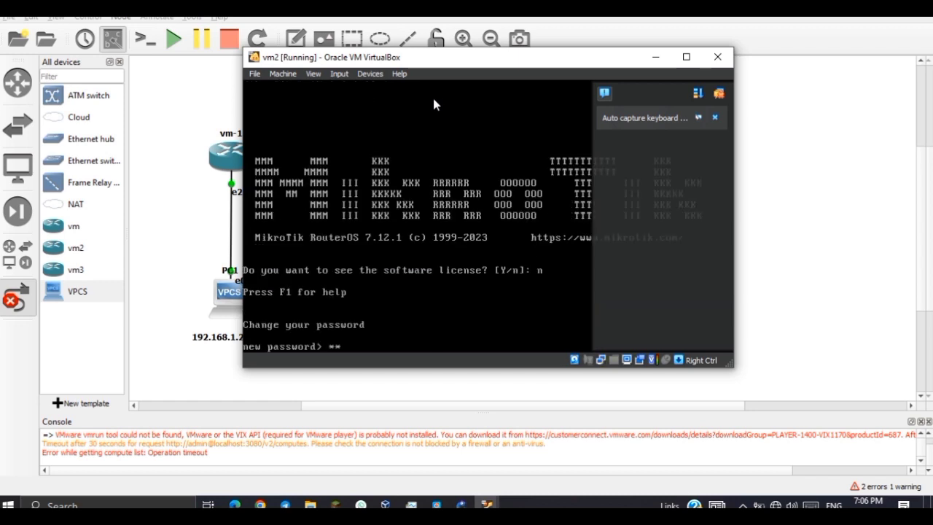
{"action": "type", "text": "*"}
{"action": "key", "text": "Return"}
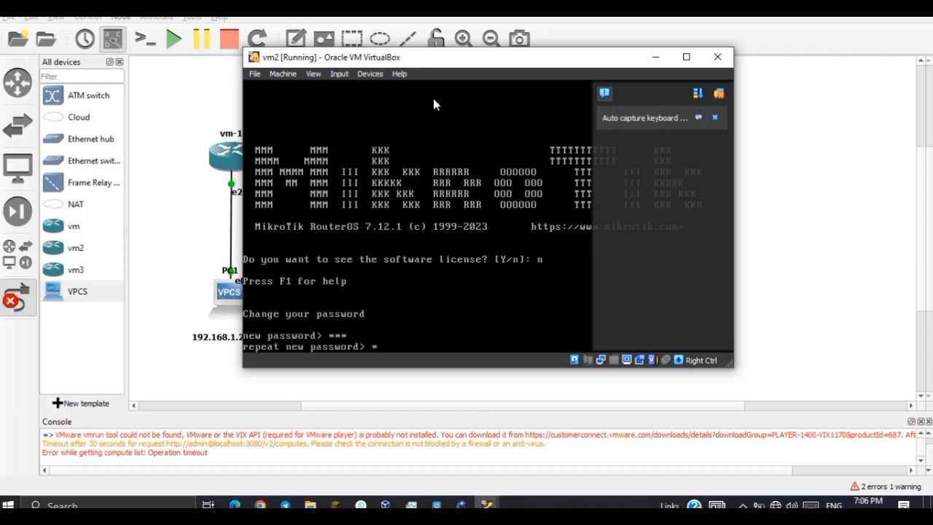
{"action": "type", "text": "***"}
{"action": "key", "text": "Return"}
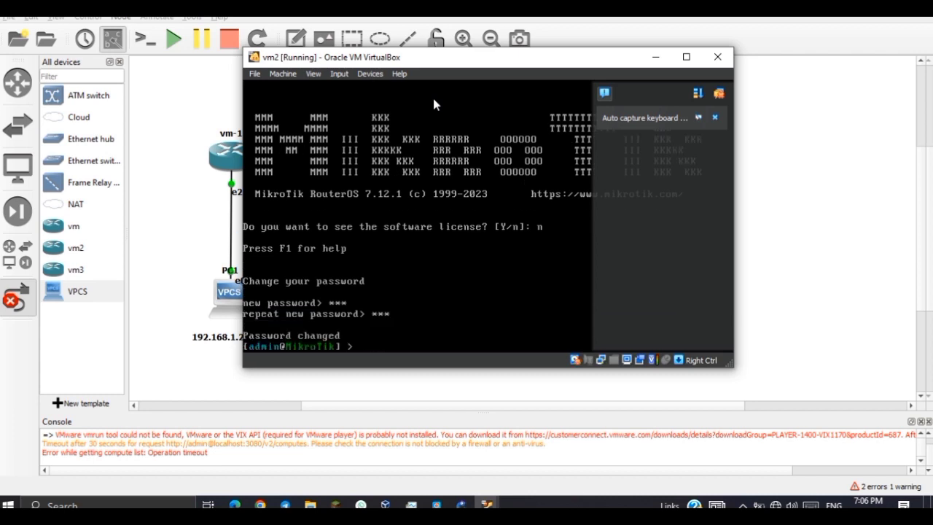
Rename the vm2 router's identity to router2, then bring up the vm3 console.
{"action": "type", "text": "sysrem"}
{"action": "key", "text": "BackSpace"}
{"action": "key", "text": "BackSpace"}
{"action": "key", "text": "BackSpace"}
{"action": "key", "text": "BackSpace"}
{"action": "type", "text": "tem identity"}
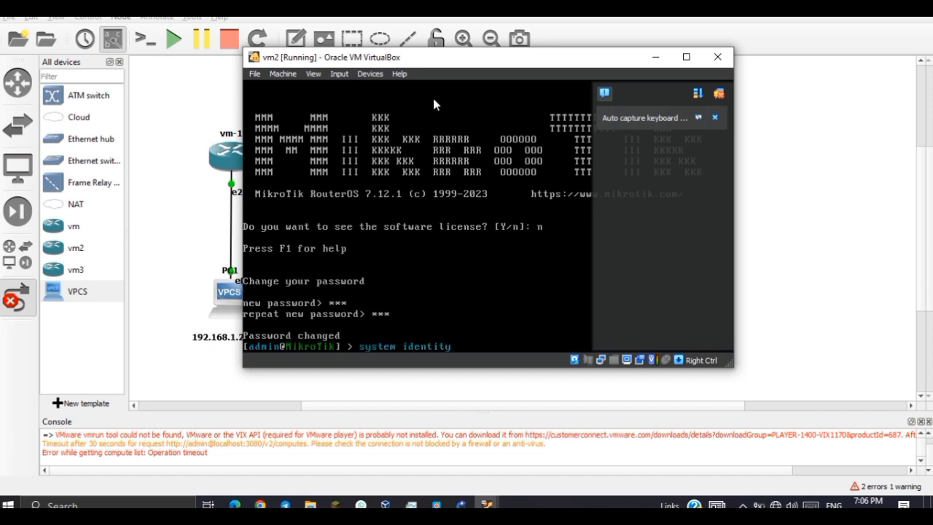
{"action": "type", "text": " set name"}
{"action": "key", "text": "Tab"}
{"action": "type", "text": "router2"}
{"action": "key", "text": "Return"}
{"action": "mouse_move", "coordinate": [487, 502]}
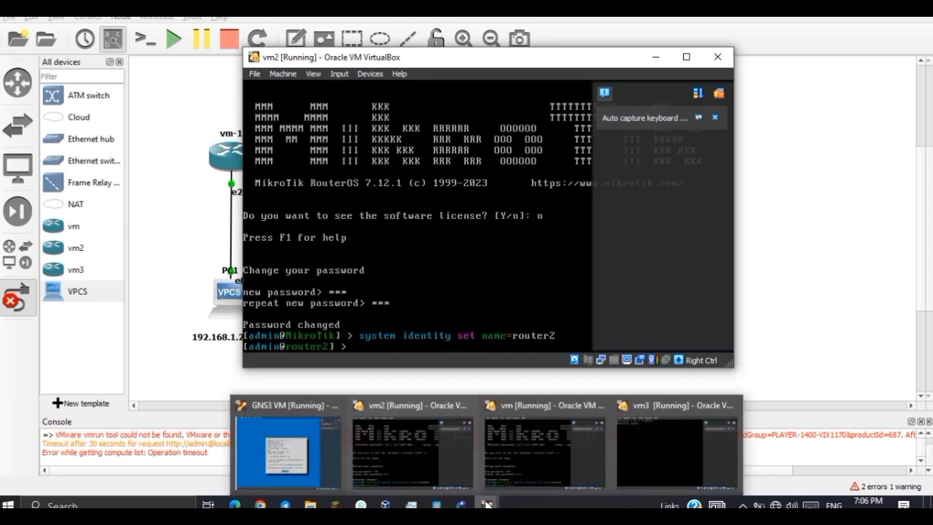
{"action": "left_click", "coordinate": [637, 474]}
Log into vm3 as admin, set a new password, and enter system identity set name=router3.
{"action": "type", "text": "admin"}
{"action": "key", "text": "Return"}
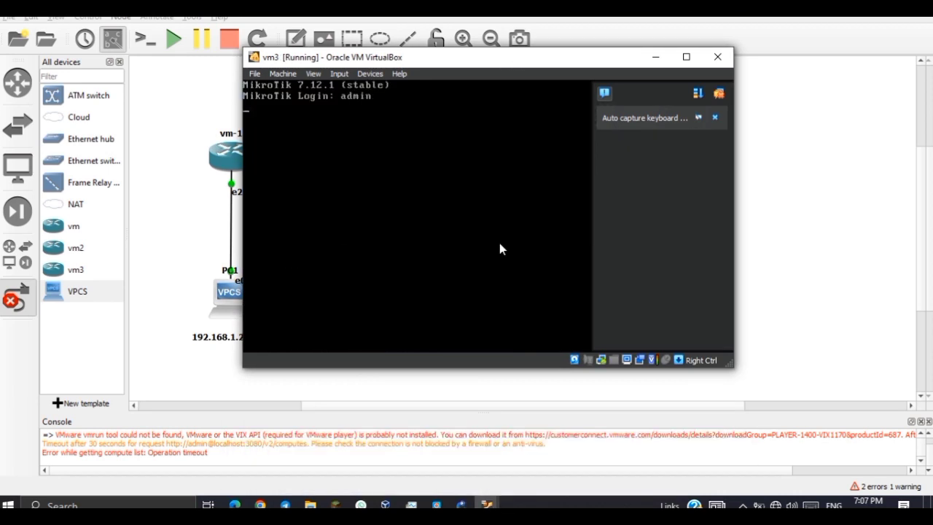
{"action": "key", "text": "Return"}
{"action": "type", "text": "n"}
{"action": "key", "text": "Return"}
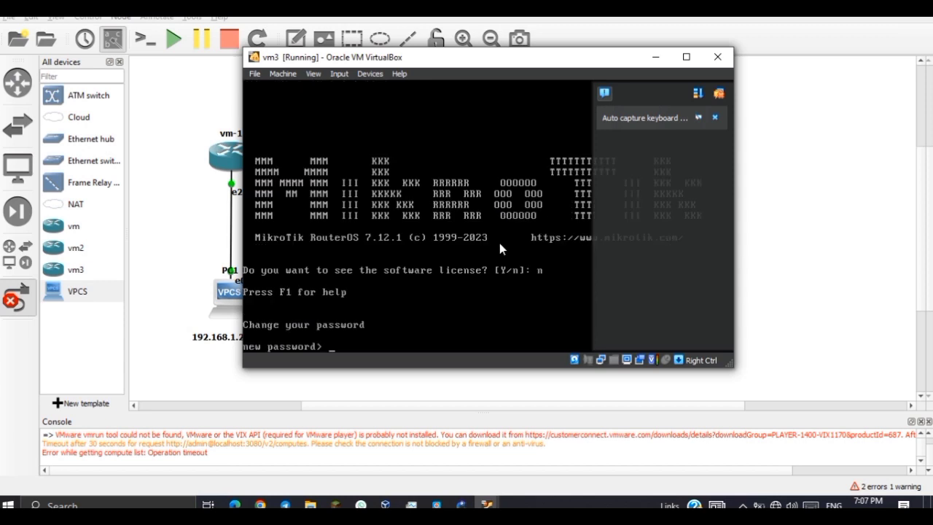
{"action": "type", "text": "123"}
{"action": "key", "text": "Return"}
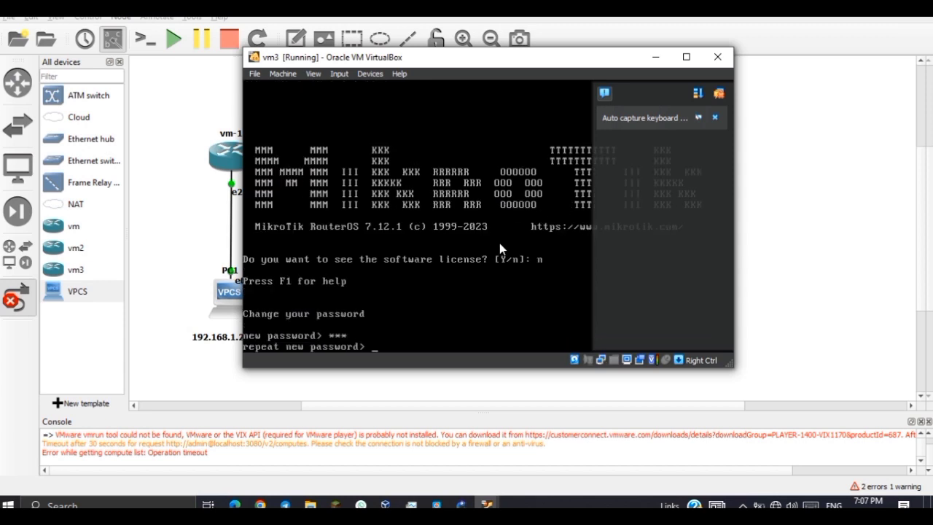
{"action": "type", "text": "123"}
{"action": "key", "text": "Return"}
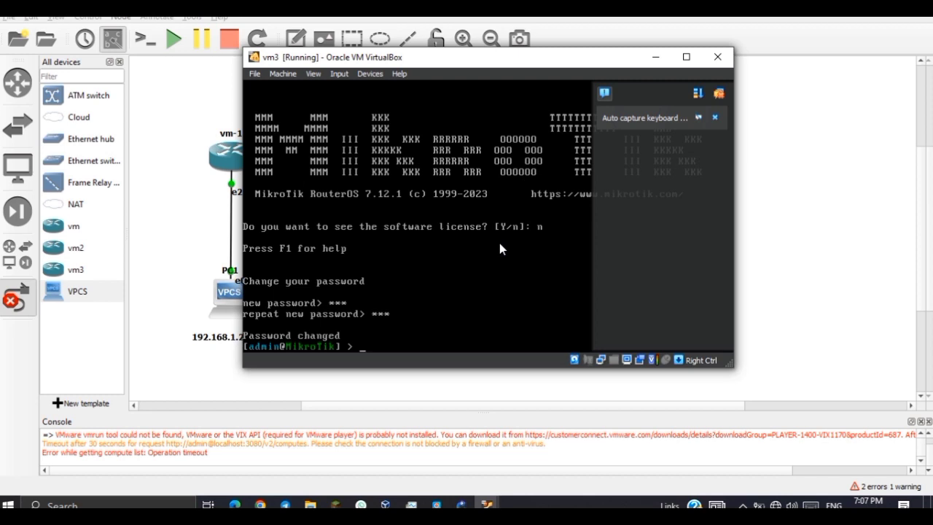
{"action": "type", "text": "system identity set name=router"}
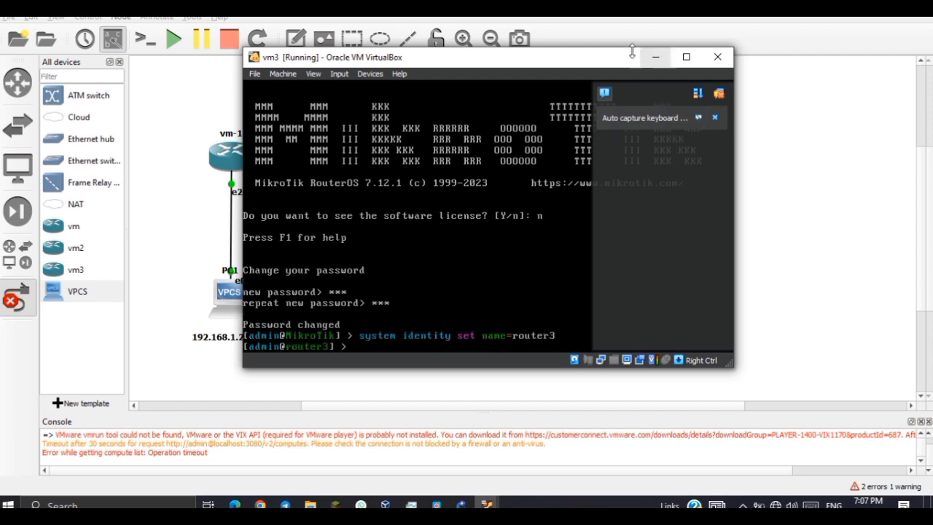
Minimize the router consoles and launch Winbox by searching 'win' in Windows.
{"action": "left_click", "coordinate": [655, 62]}
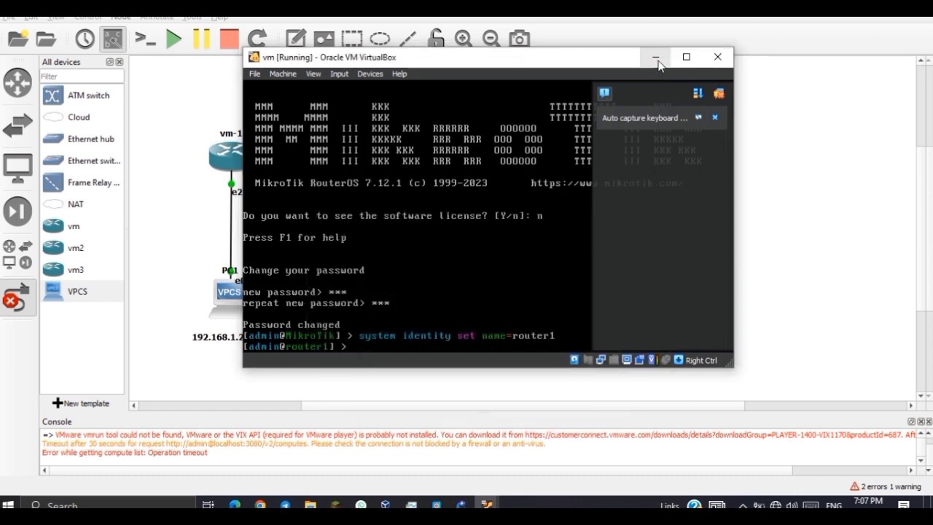
{"action": "left_click", "coordinate": [656, 58]}
{"action": "left_click", "coordinate": [145, 504]}
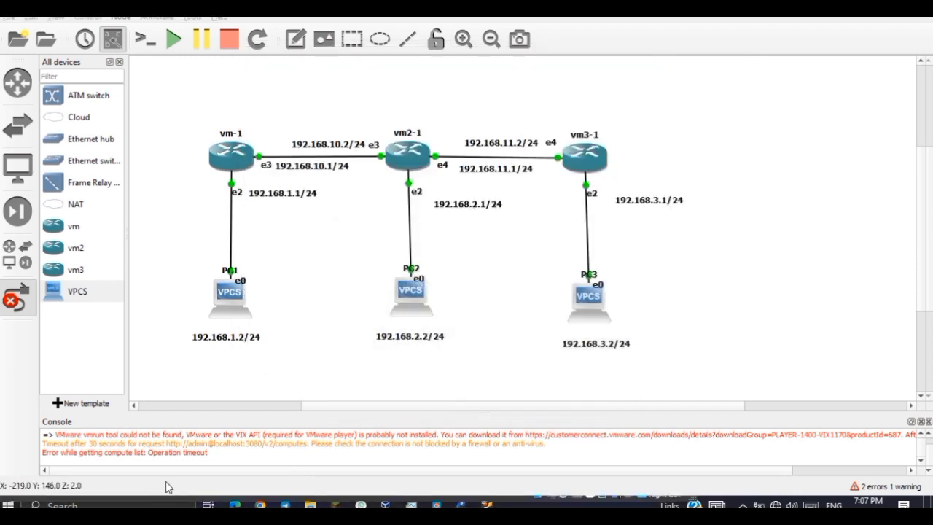
{"action": "type", "text": "w"}
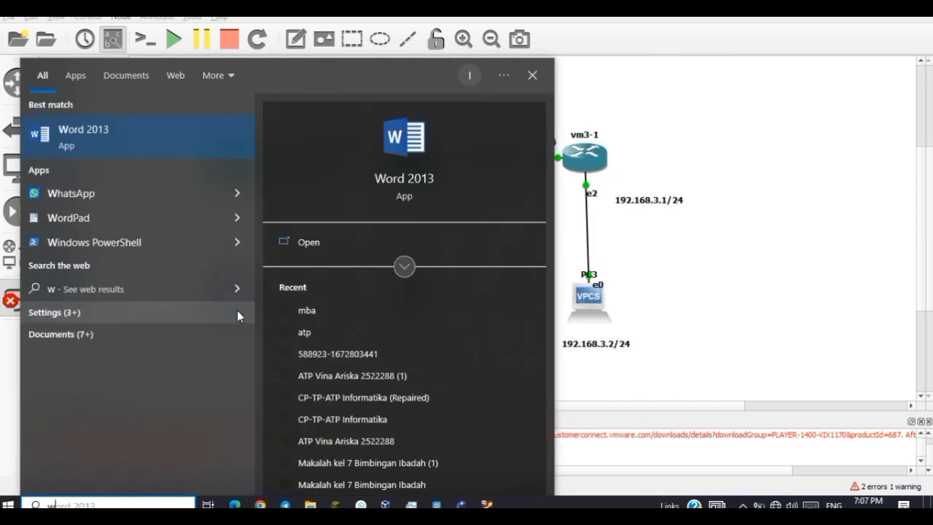
{"action": "type", "text": "in"}
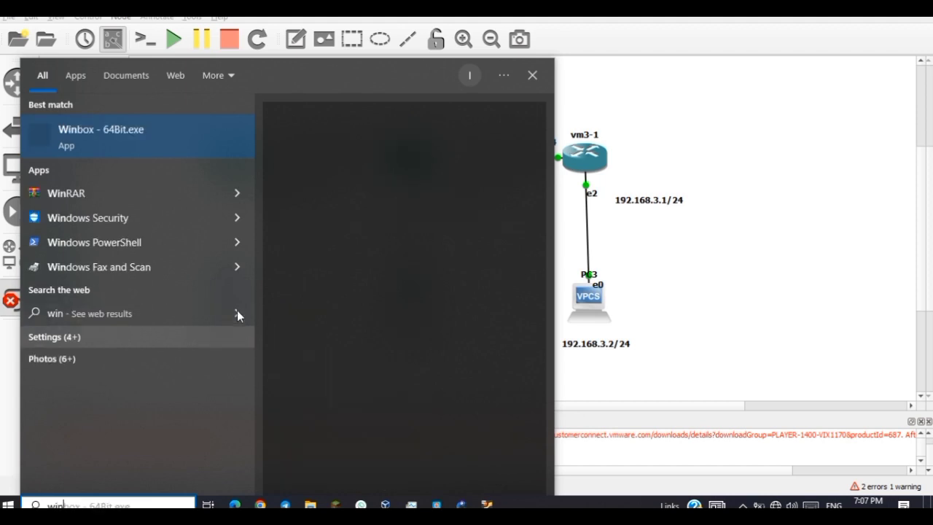
{"action": "key", "text": "Return"}
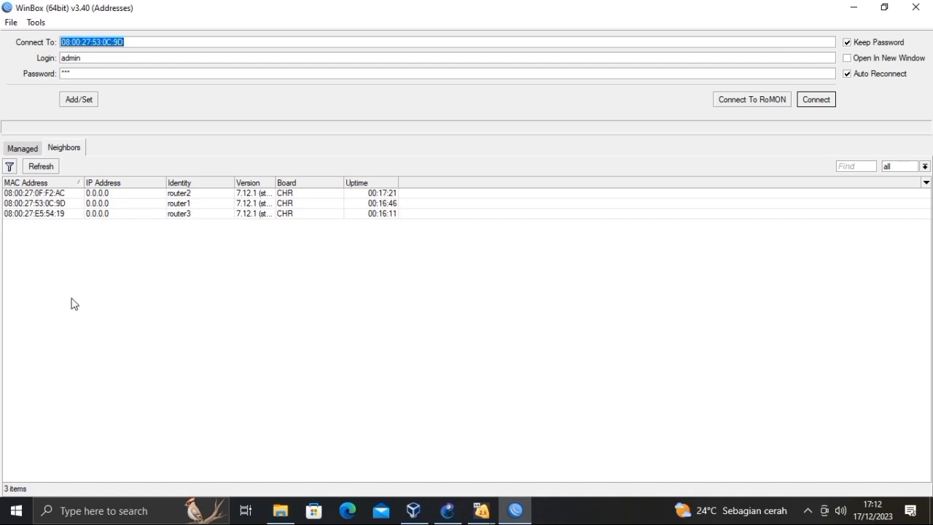
Refresh the Winbox neighbours, select router1, enter the admin password and connect.
{"action": "left_click", "coordinate": [58, 150]}
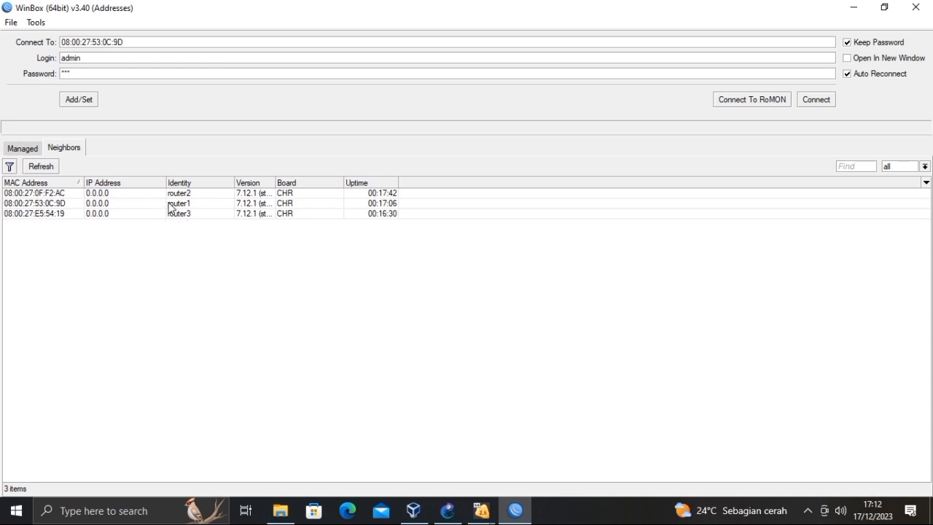
{"action": "left_click", "coordinate": [171, 208]}
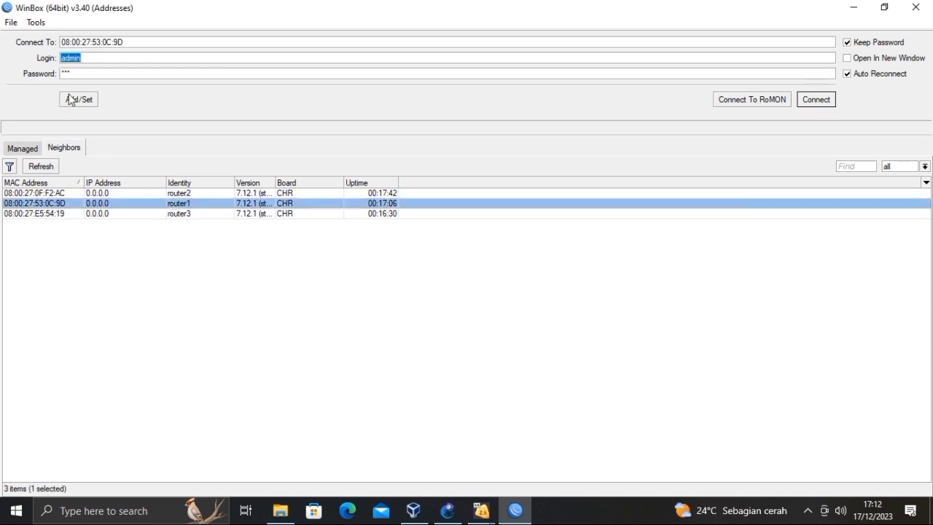
{"action": "left_click", "coordinate": [77, 73]}
{"action": "key", "text": "BackSpace"}
{"action": "key", "text": "BackSpace"}
{"action": "key", "text": "BackSpace"}
{"action": "type", "text": "***"}
{"action": "left_click", "coordinate": [806, 104]}
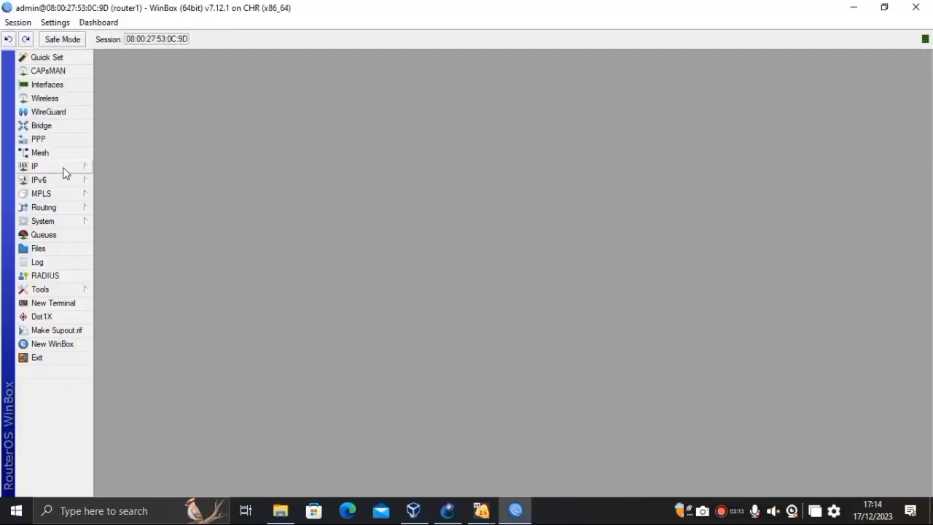
Open router1's IP Addresses list and delete the 10.0.2.15/24 address.
{"action": "left_click", "coordinate": [62, 169]}
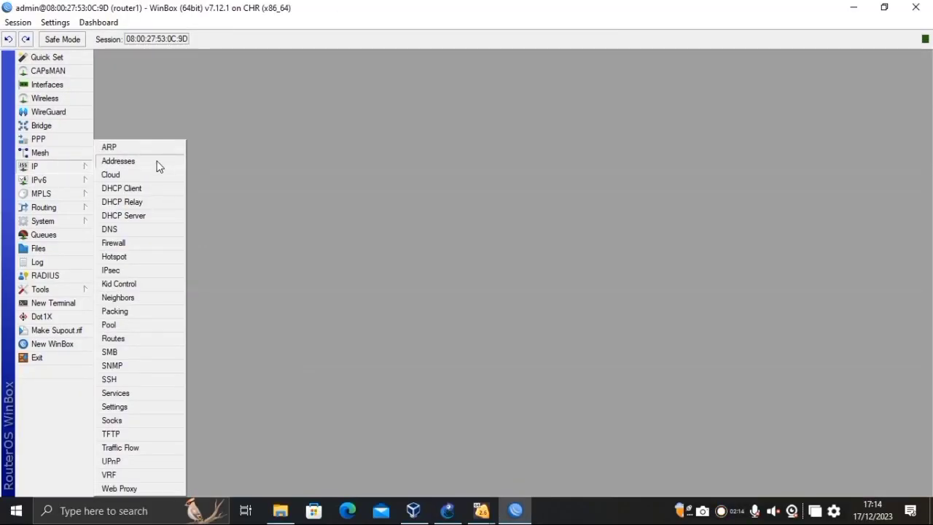
{"action": "left_click", "coordinate": [159, 167]}
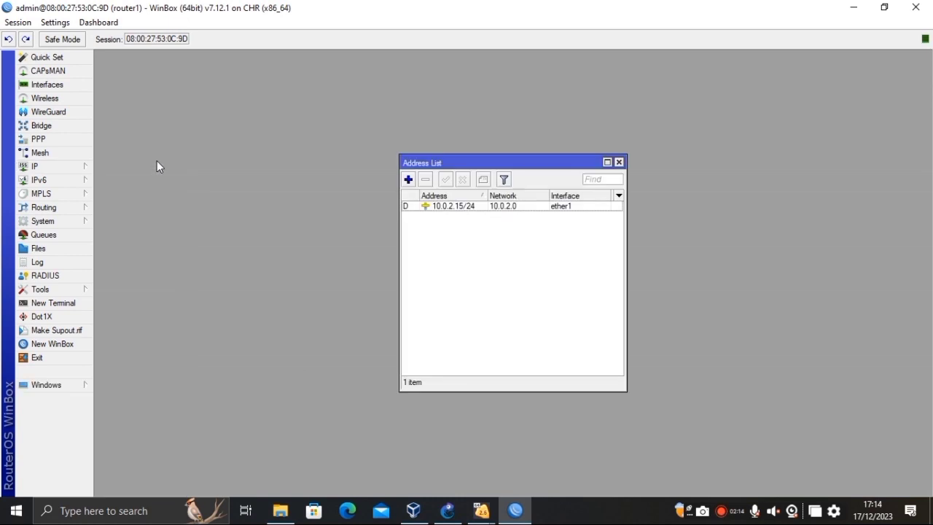
{"action": "left_click", "coordinate": [429, 209]}
{"action": "left_click", "coordinate": [426, 180]}
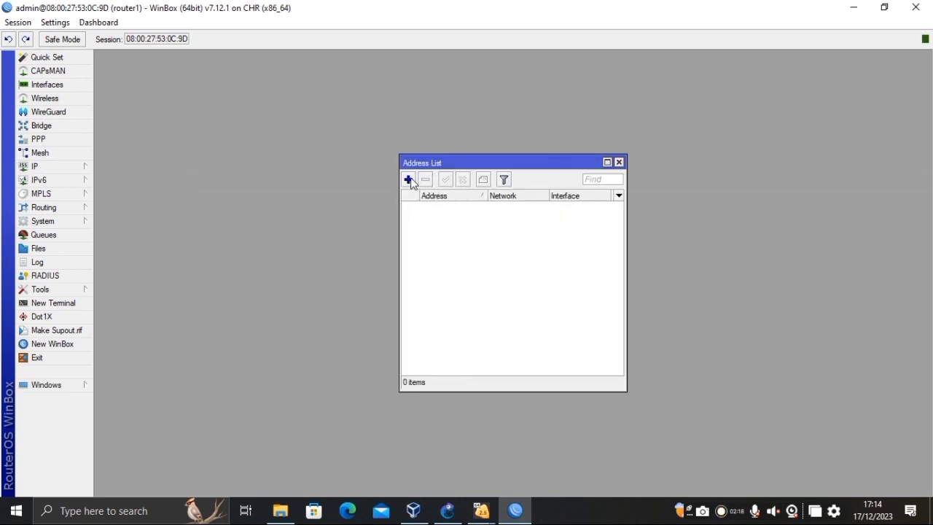
Add the address 192.168.1.1/24 on interface ether3 and apply it.
{"action": "left_click", "coordinate": [409, 180]}
{"action": "left_click", "coordinate": [512, 216]}
{"action": "key", "text": "BackSpace"}
{"action": "key", "text": "BackSpace"}
{"action": "key", "text": "BackSpace"}
{"action": "key", "text": "BackSpace"}
{"action": "key", "text": "BackSpace"}
{"action": "key", "text": "BackSpace"}
{"action": "key", "text": "BackSpace"}
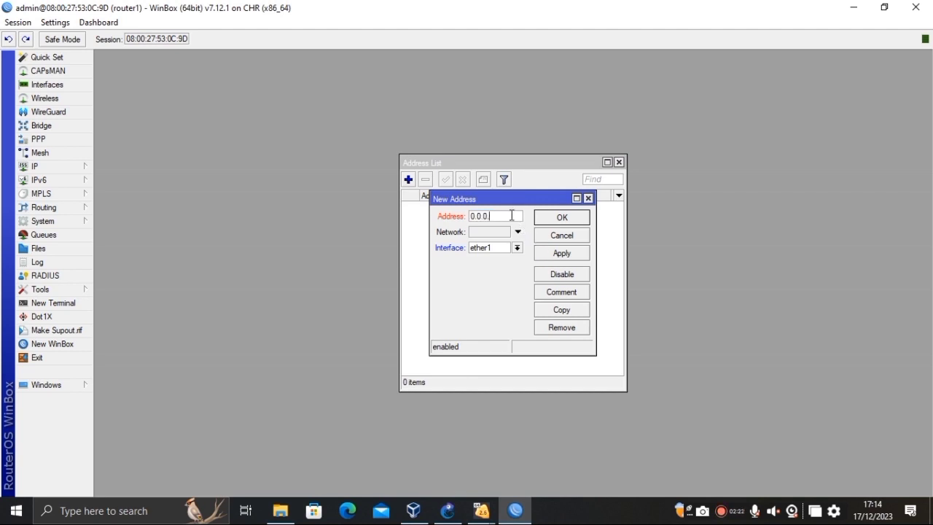
{"action": "type", "text": "1"}
{"action": "type", "text": "92"}
{"action": "type", "text": ".168"}
{"action": "type", "text": ".1.1"}
{"action": "type", "text": "/24"}
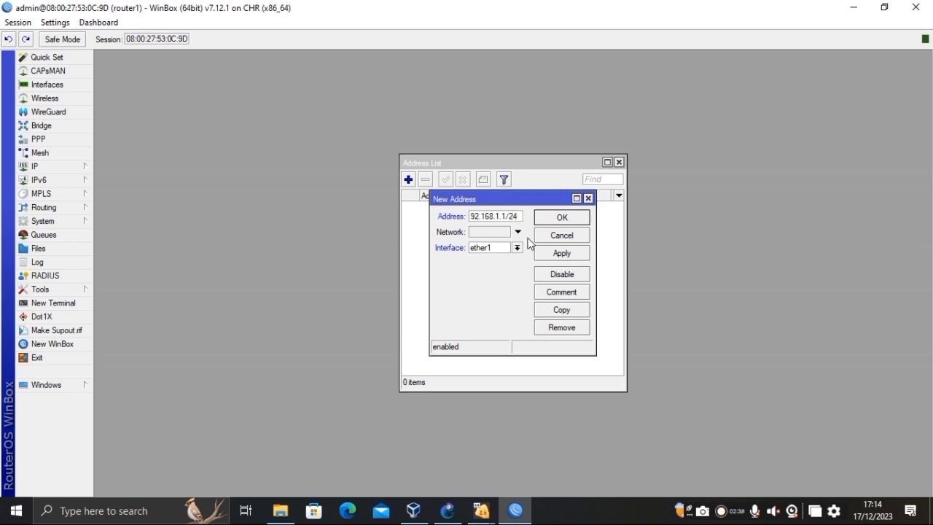
{"action": "left_click", "coordinate": [517, 248]}
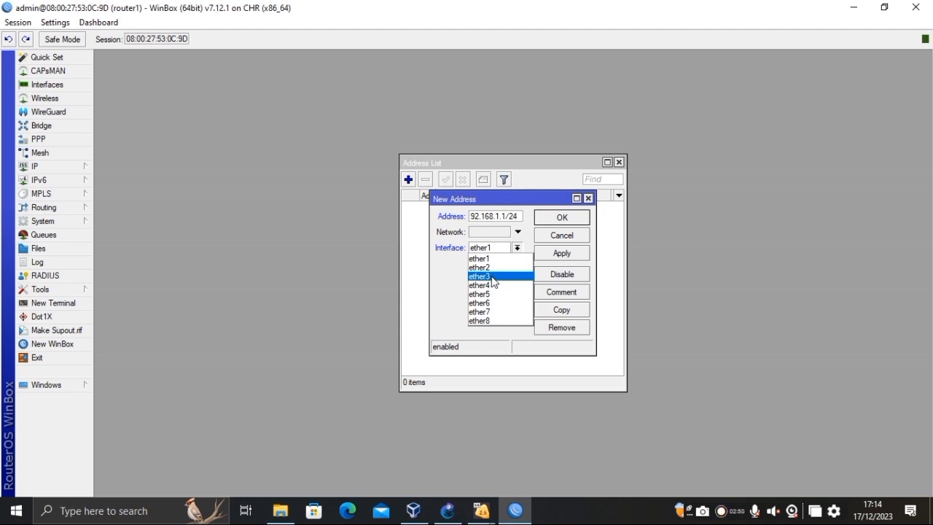
{"action": "left_click", "coordinate": [491, 276]}
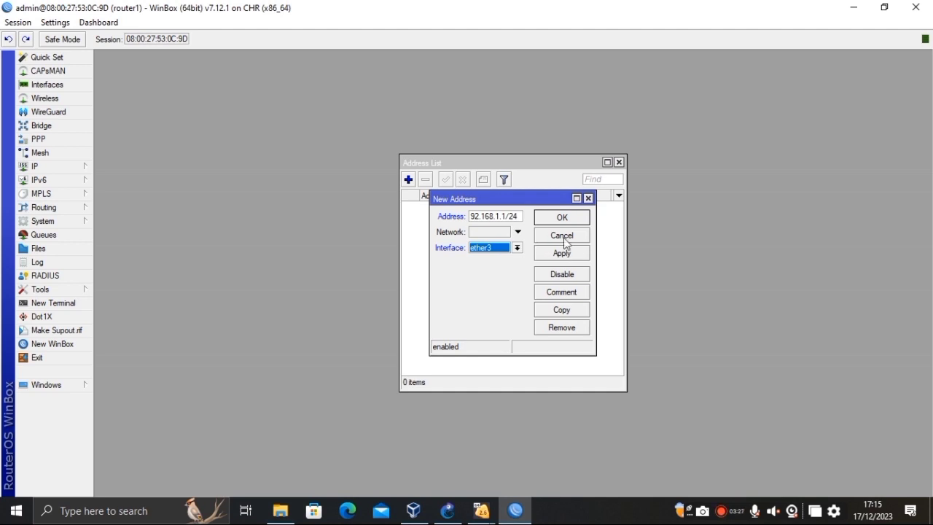
{"action": "left_click", "coordinate": [567, 255]}
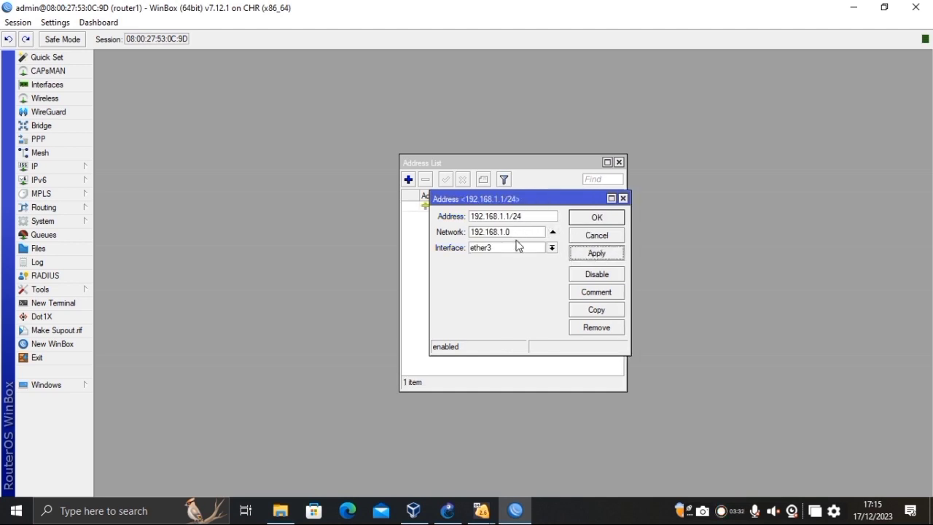
{"action": "left_click", "coordinate": [598, 220]}
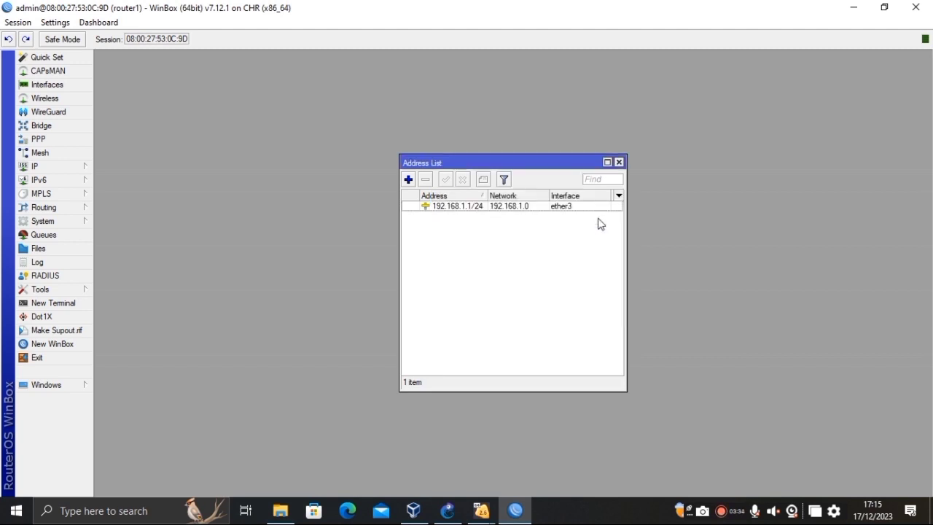
Add 192.168.10.1/24 on interface ether4 to router1's address list.
{"action": "left_click", "coordinate": [408, 179]}
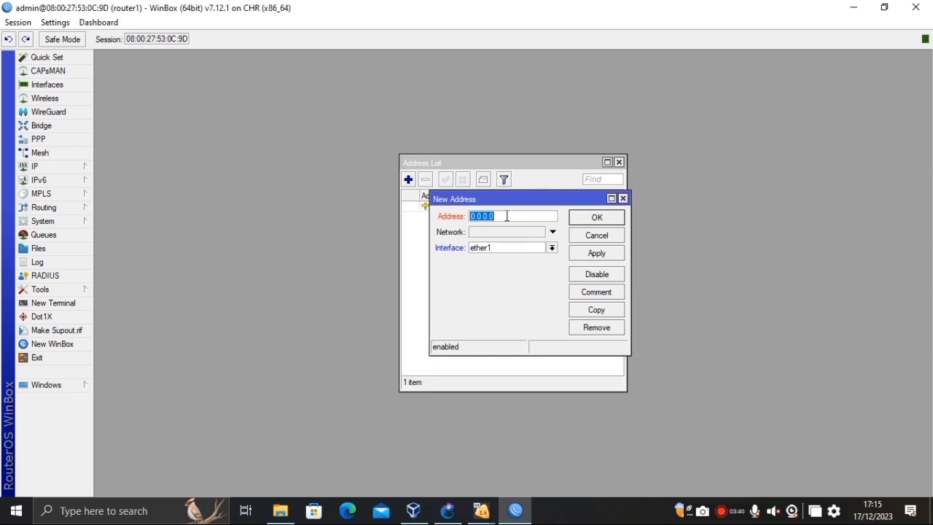
{"action": "type", "text": "192.1"}
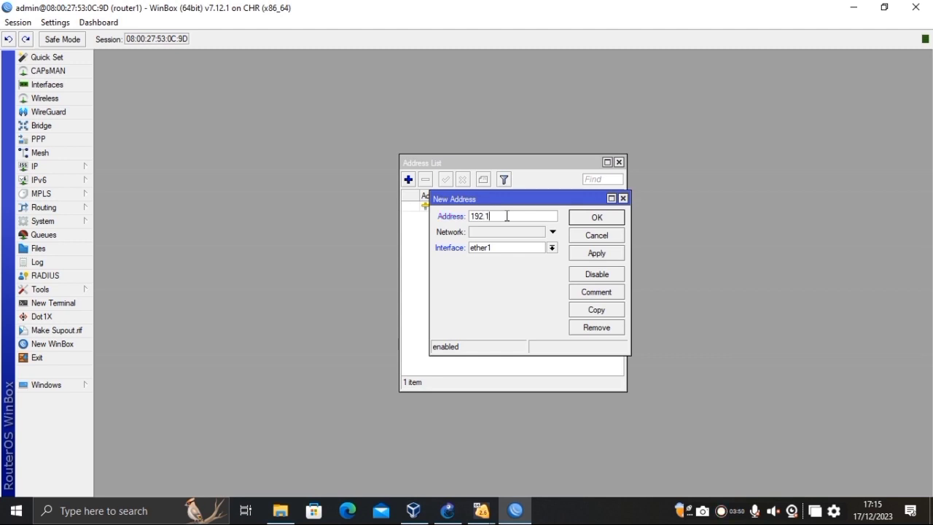
{"action": "type", "text": "68.10.1/24"}
{"action": "left_click", "coordinate": [552, 248]}
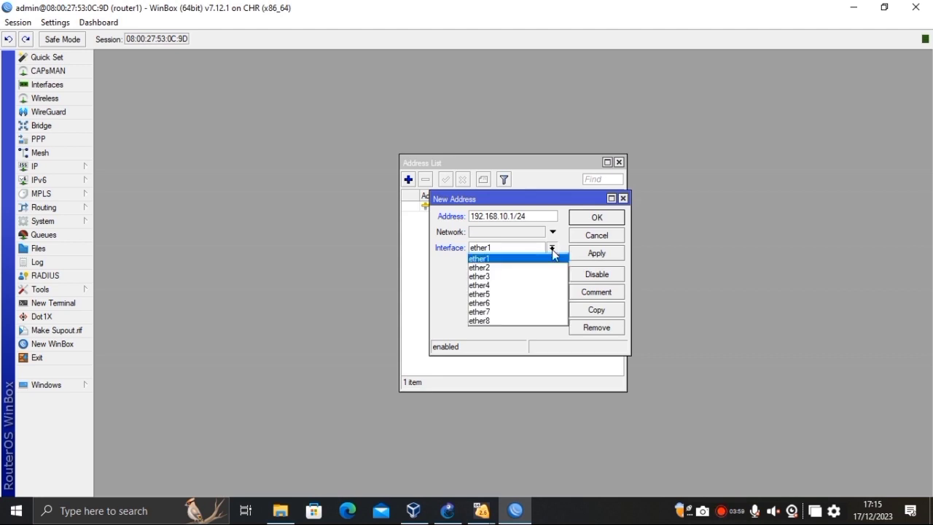
{"action": "left_click", "coordinate": [474, 286]}
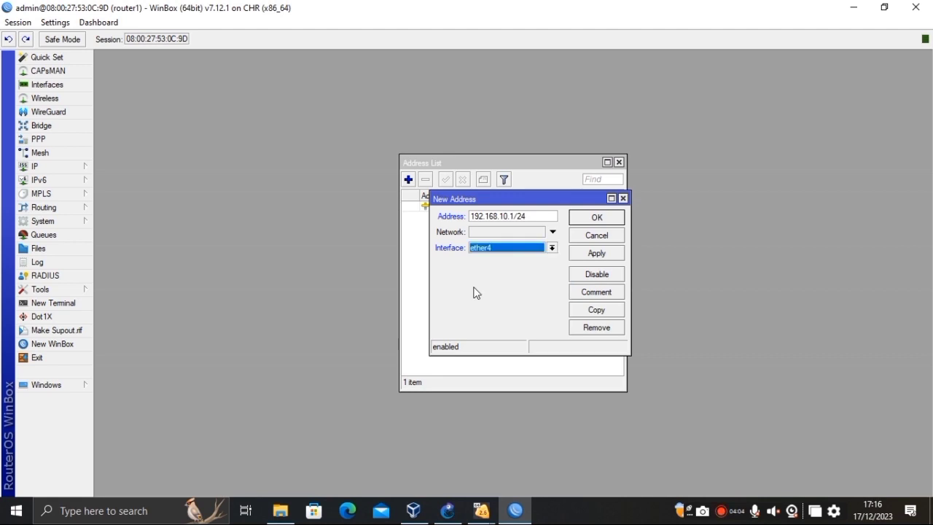
{"action": "left_click", "coordinate": [592, 253]}
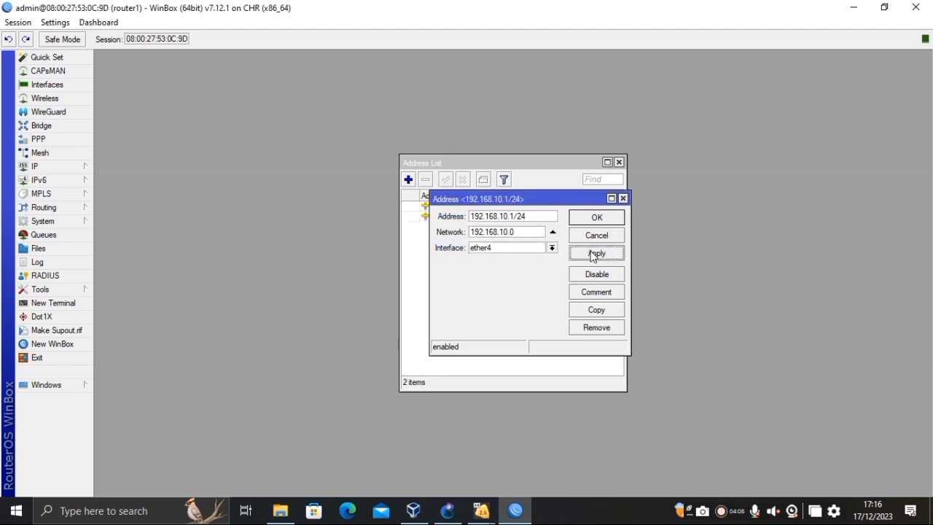
{"action": "left_click", "coordinate": [593, 219]}
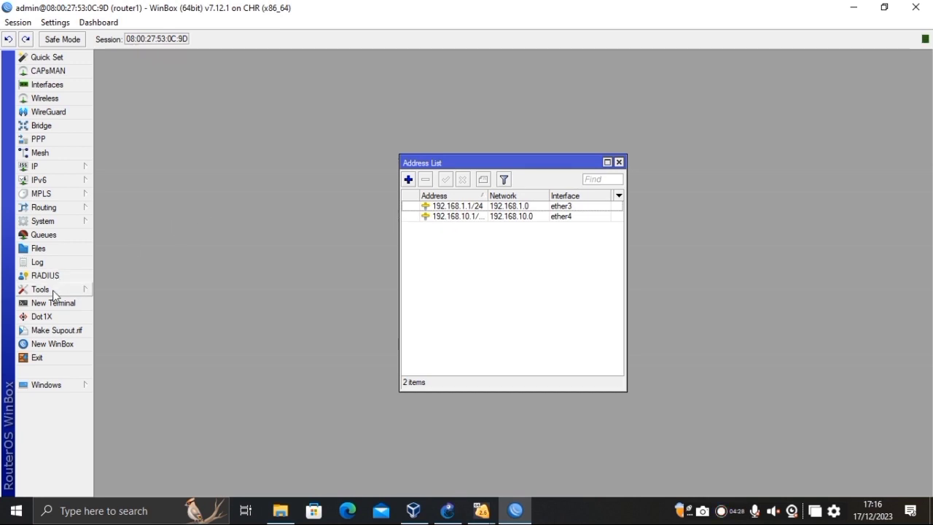
Open a second WinBox session to router2 from the Neighbors list, with an empty password.
{"action": "left_click", "coordinate": [60, 343]}
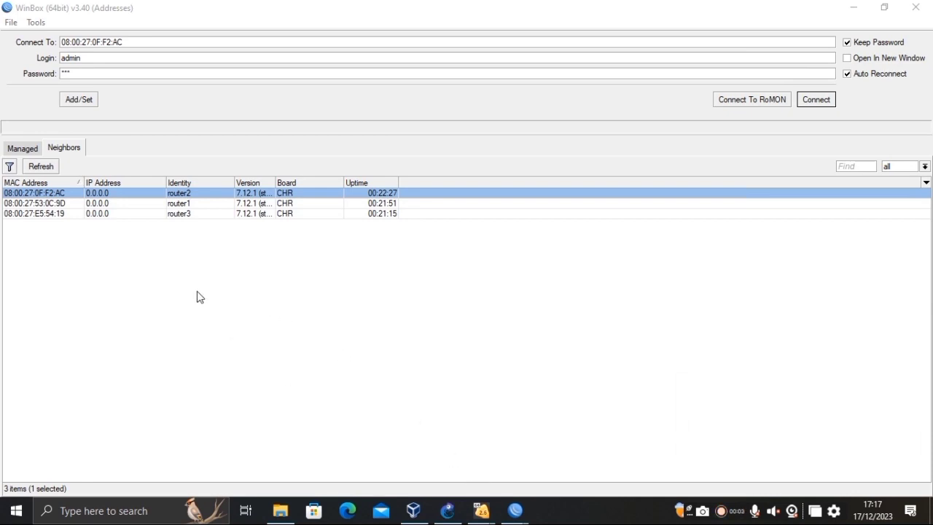
{"action": "left_click", "coordinate": [162, 192]}
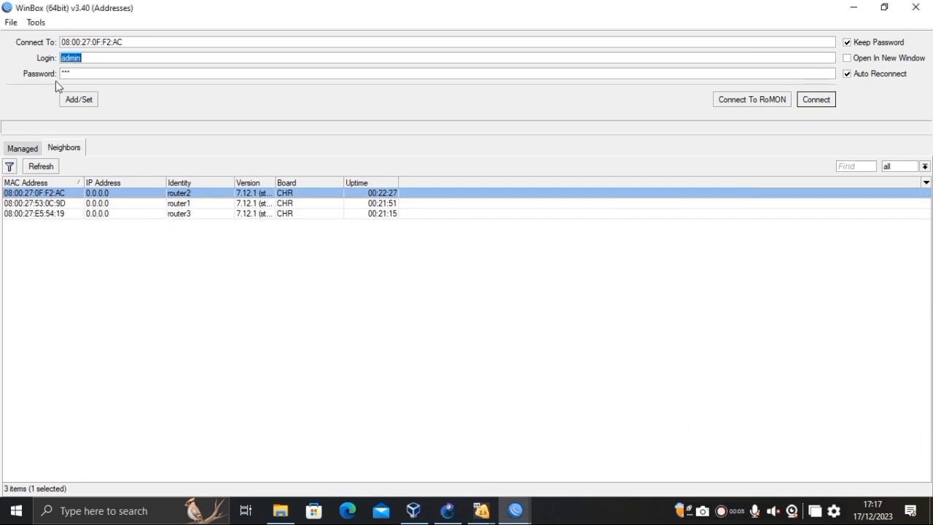
{"action": "left_click", "coordinate": [73, 73]}
{"action": "key", "text": "BackSpace"}
{"action": "key", "text": "BackSpace"}
{"action": "key", "text": "BackSpace"}
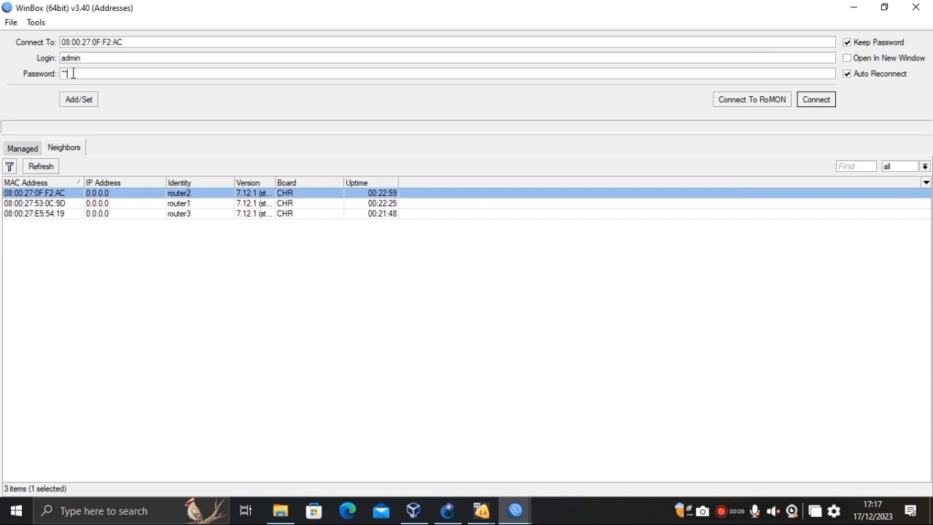
{"action": "left_click", "coordinate": [813, 102]}
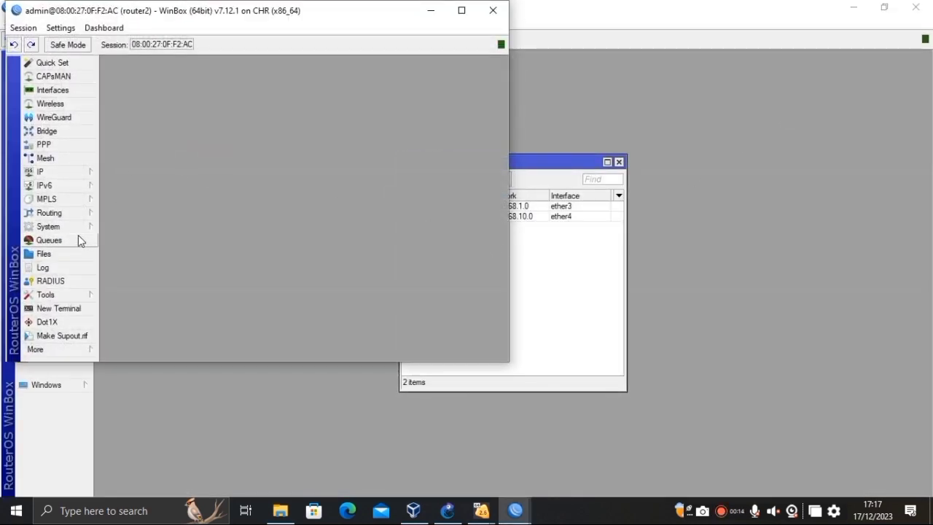
Open router2's IP Addresses list and delete the 10.0.2.15/24 address.
{"action": "left_click", "coordinate": [68, 172]}
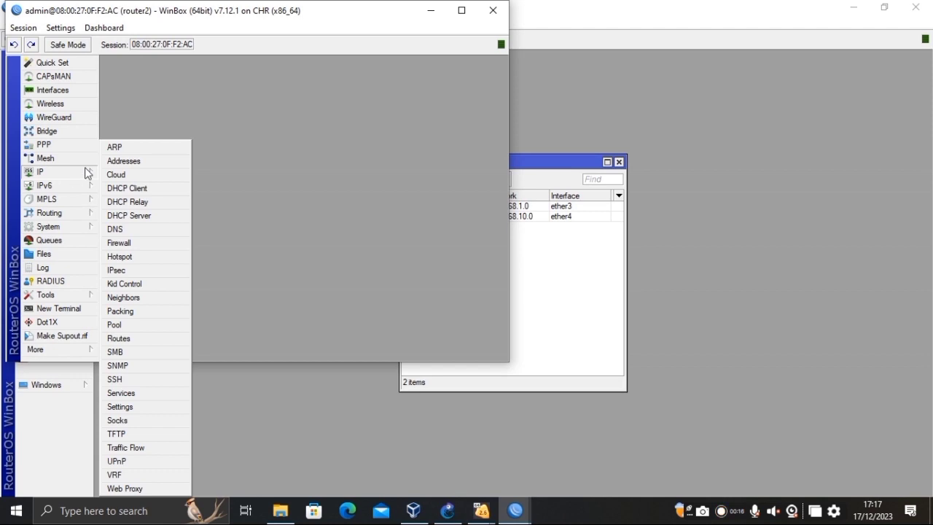
{"action": "left_click", "coordinate": [137, 162]}
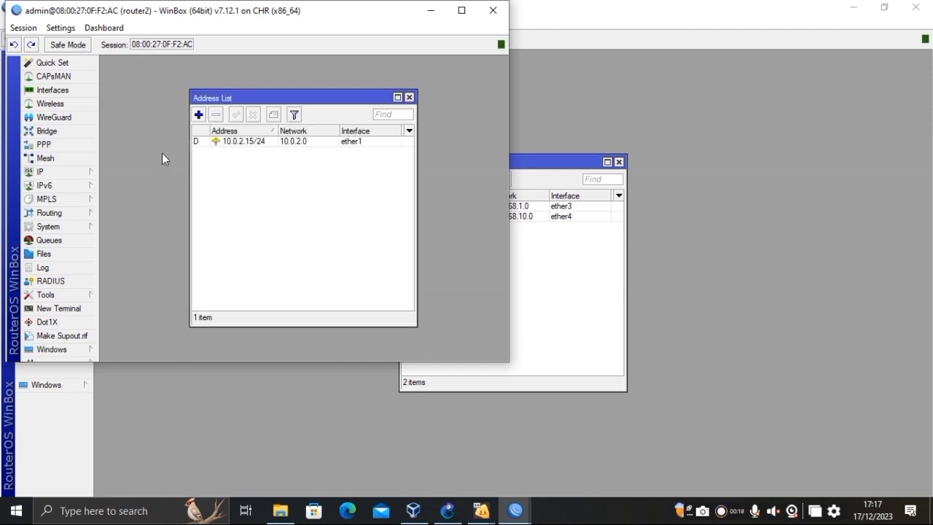
{"action": "left_click", "coordinate": [219, 143]}
{"action": "left_click", "coordinate": [216, 115]}
Add the address 192.168.2.1/24 on interface ether3 to router2.
{"action": "left_click", "coordinate": [198, 115]}
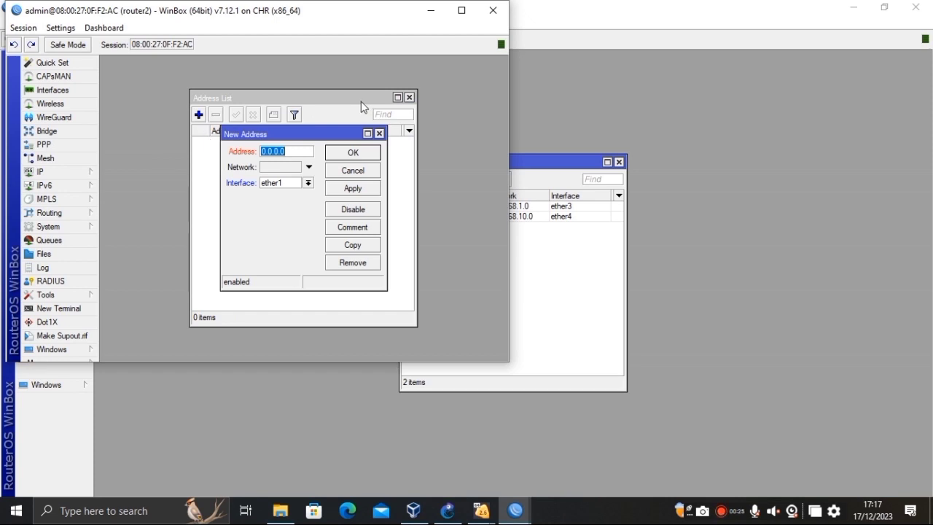
{"action": "left_click", "coordinate": [307, 148]}
{"action": "key", "text": "BackSpace"}
{"action": "key", "text": "BackSpace"}
{"action": "key", "text": "BackSpace"}
{"action": "key", "text": "BackSpace"}
{"action": "key", "text": "BackSpace"}
{"action": "key", "text": "BackSpace"}
{"action": "key", "text": "BackSpace"}
{"action": "type", "text": "192.1"}
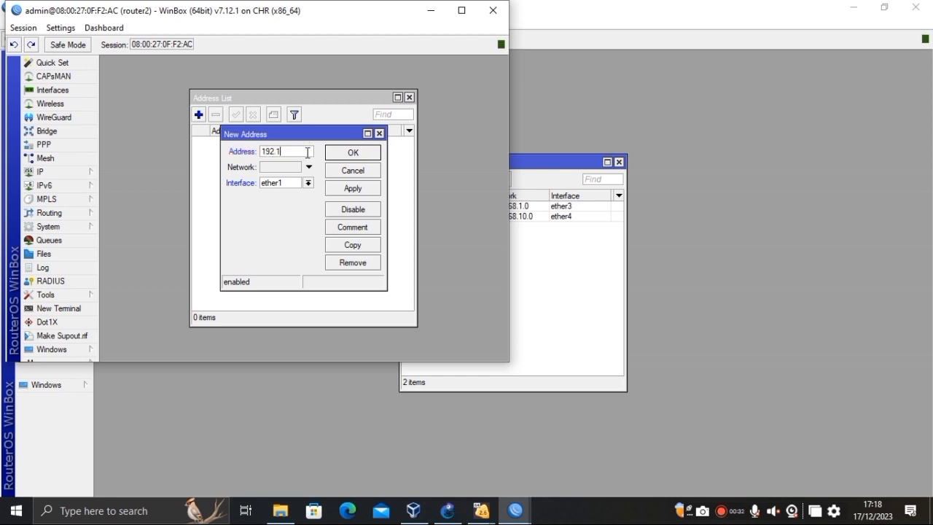
{"action": "type", "text": "68.2.1/24"}
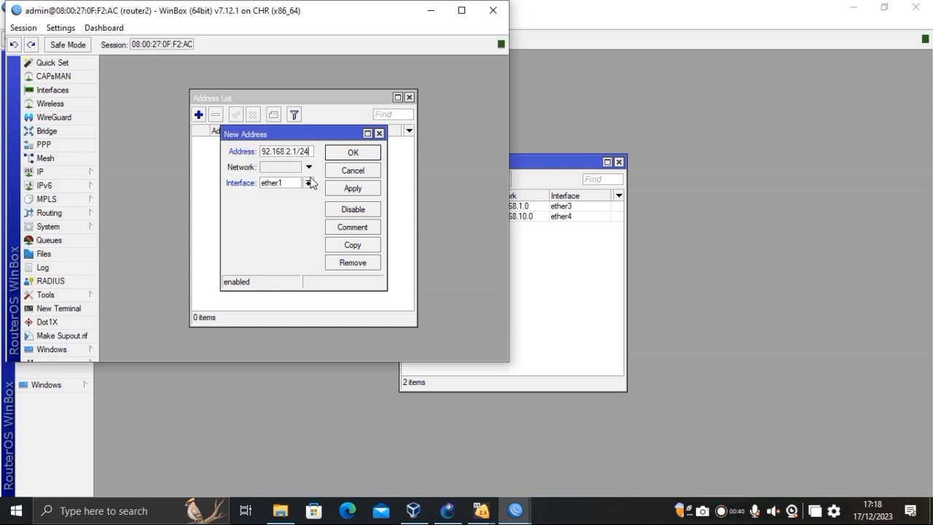
{"action": "left_click", "coordinate": [308, 183]}
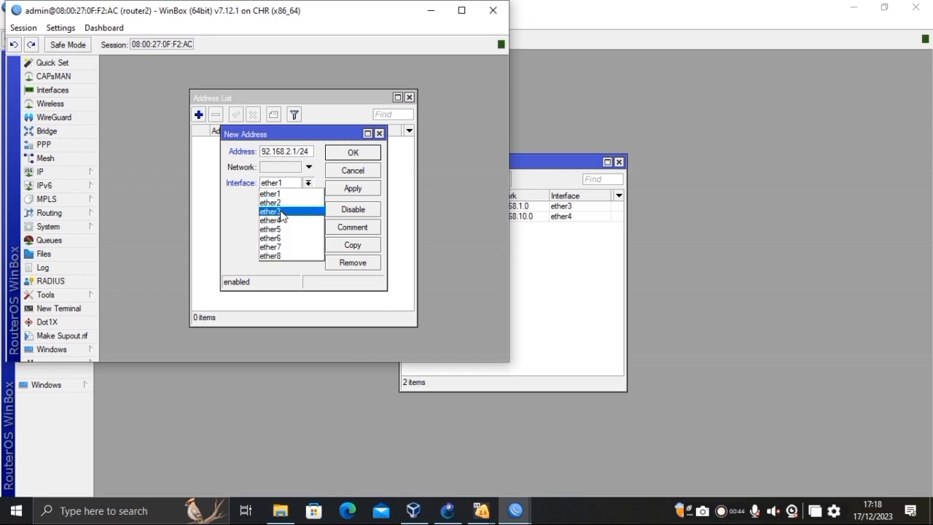
{"action": "left_click", "coordinate": [281, 212]}
{"action": "left_click", "coordinate": [353, 188]}
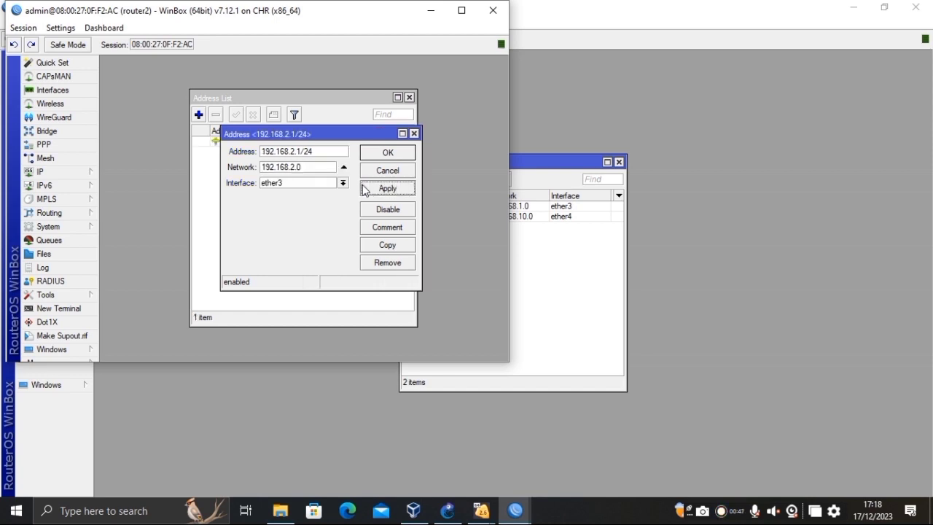
{"action": "left_click", "coordinate": [381, 154]}
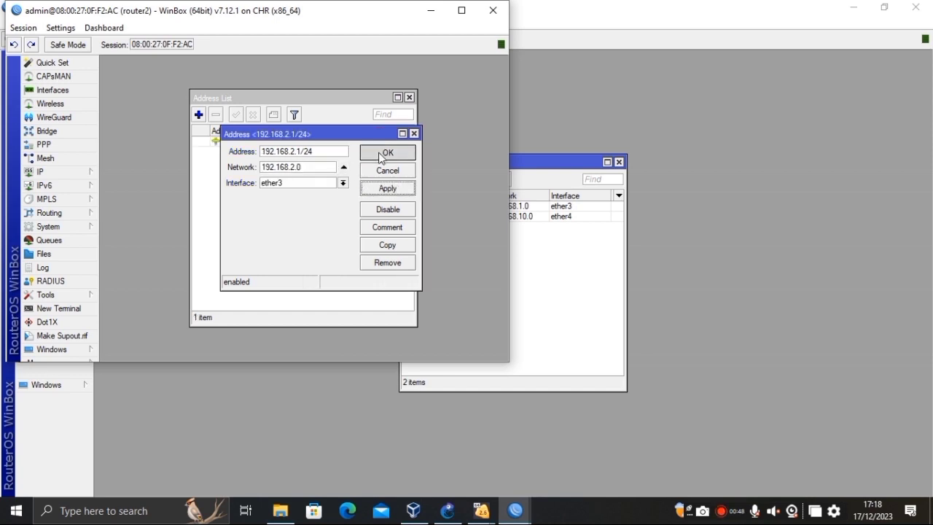
{"action": "left_click", "coordinate": [199, 115]}
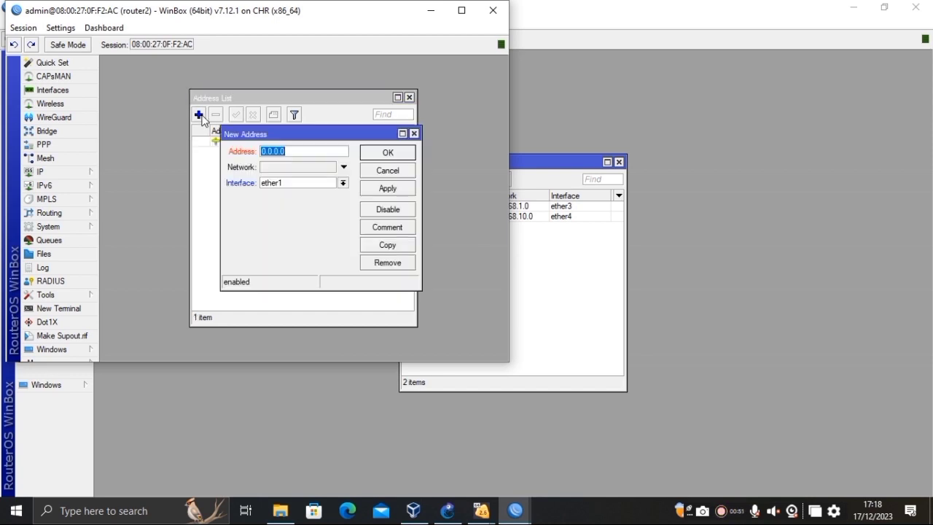
Enter 192.168.10.2 on interface ether4 in the new address dialog and confirm it.
{"action": "left_click", "coordinate": [313, 153]}
{"action": "key", "text": "BackSpace"}
{"action": "key", "text": "BackSpace"}
{"action": "key", "text": "BackSpace"}
{"action": "key", "text": "BackSpace"}
{"action": "key", "text": "BackSpace"}
{"action": "key", "text": "BackSpace"}
{"action": "type", "text": "192.168"}
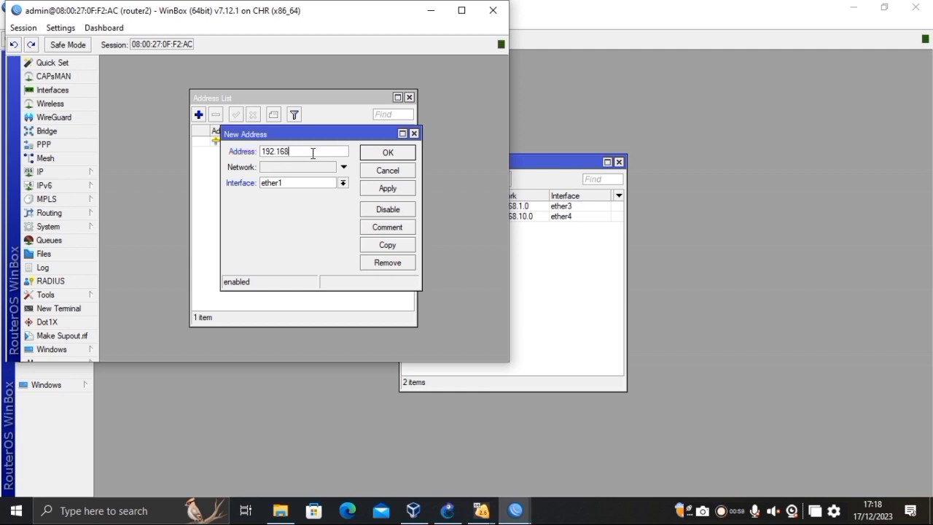
{"action": "type", "text": ".10.2"}
{"action": "left_click", "coordinate": [343, 183]}
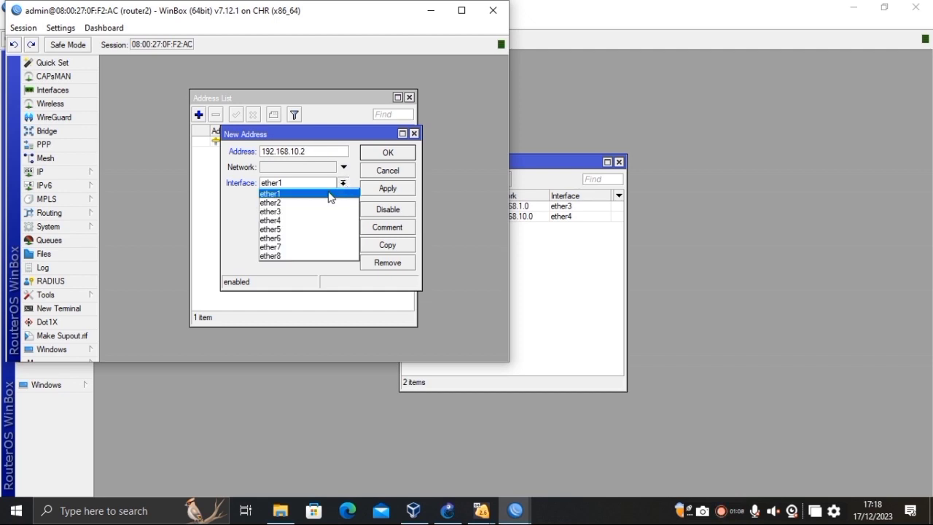
{"action": "left_click", "coordinate": [301, 221]}
{"action": "left_click", "coordinate": [378, 191]}
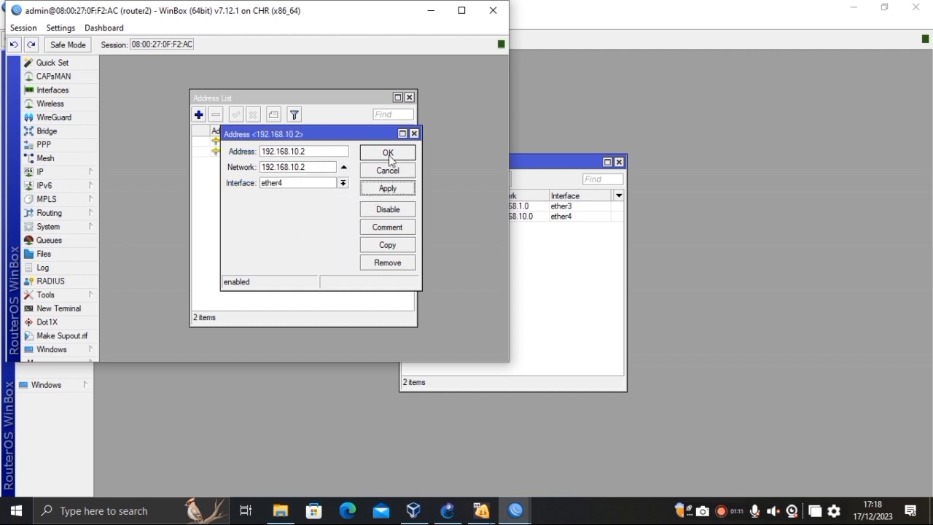
{"action": "left_click", "coordinate": [388, 154]}
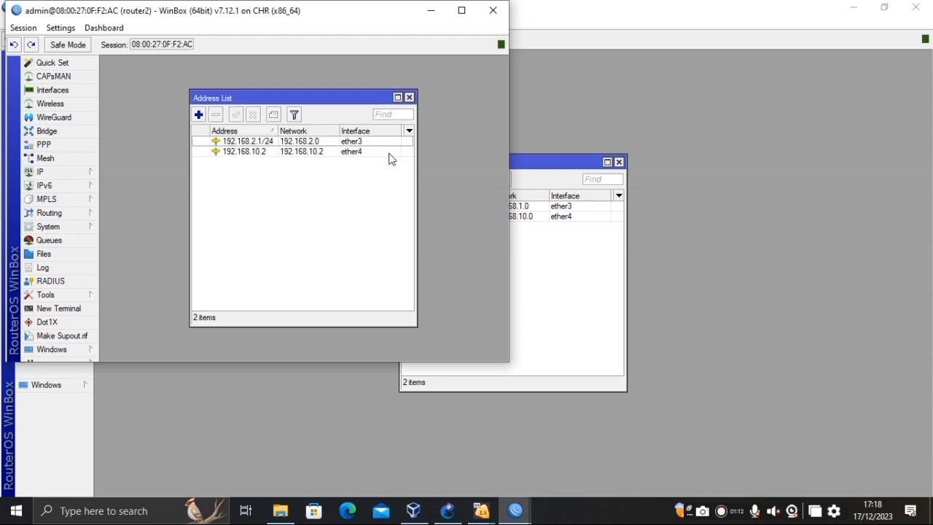
Add 192.168.11.1/24 on interface ether5 as router2's third address.
{"action": "left_click", "coordinate": [200, 117]}
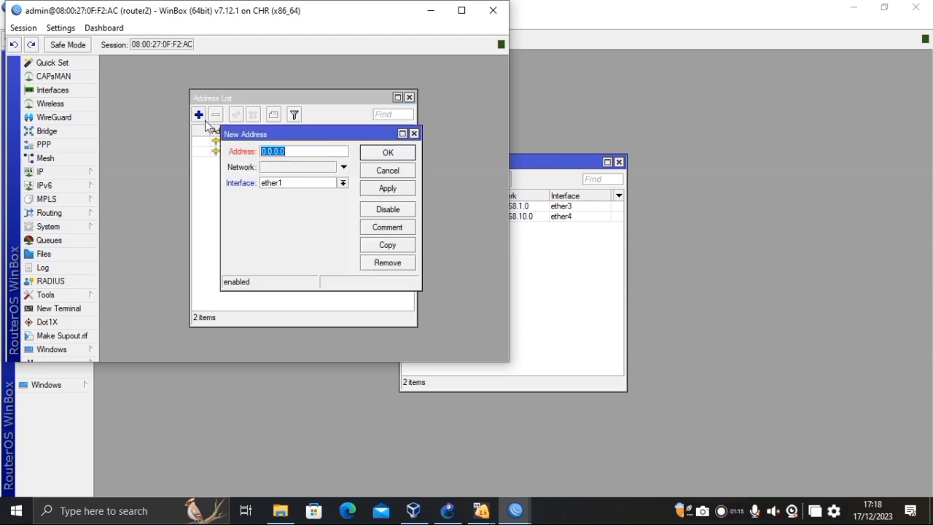
{"action": "left_click", "coordinate": [290, 152]}
{"action": "key", "text": "BackSpace"}
{"action": "key", "text": "BackSpace"}
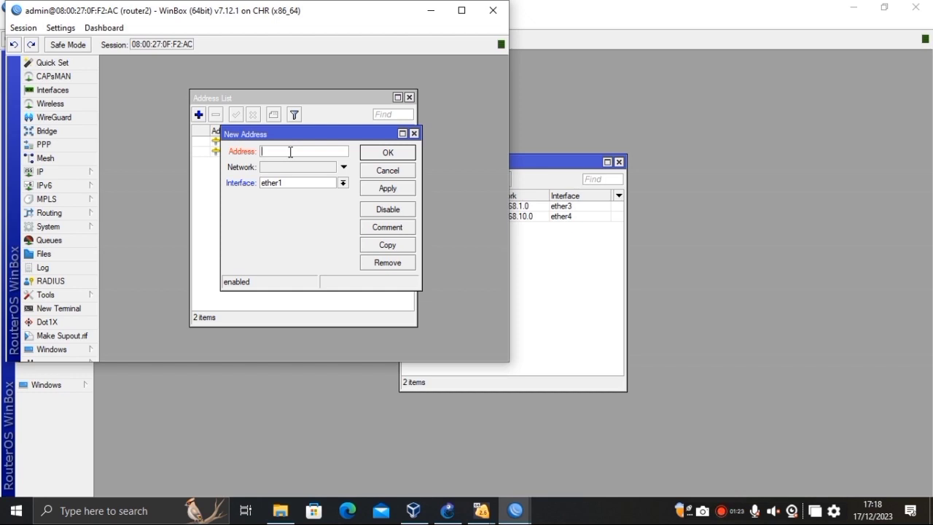
{"action": "type", "text": "192.168.11.1"}
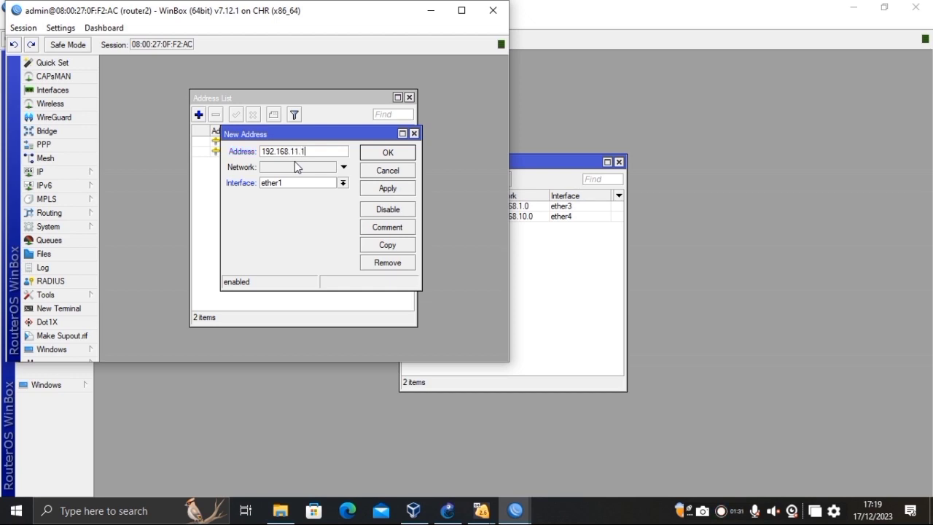
{"action": "type", "text": "/24"}
{"action": "left_click", "coordinate": [343, 185]}
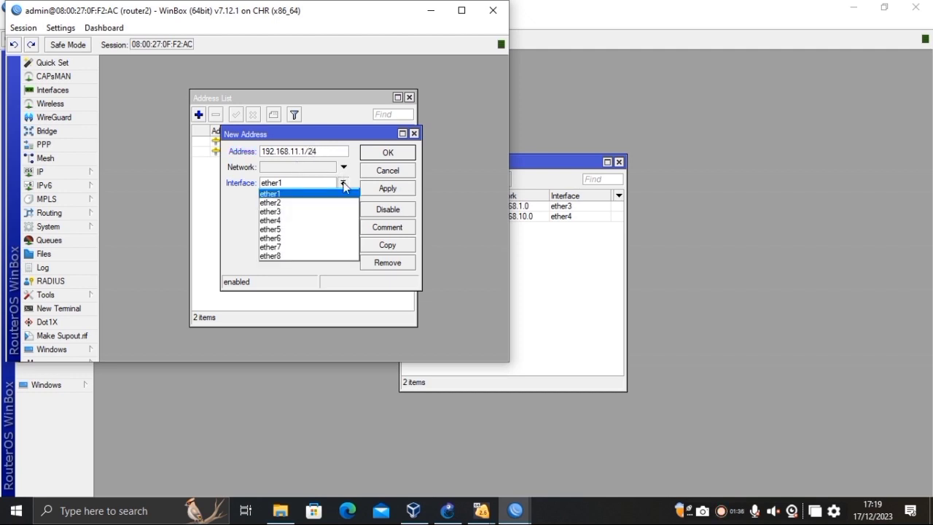
{"action": "left_click", "coordinate": [280, 230]}
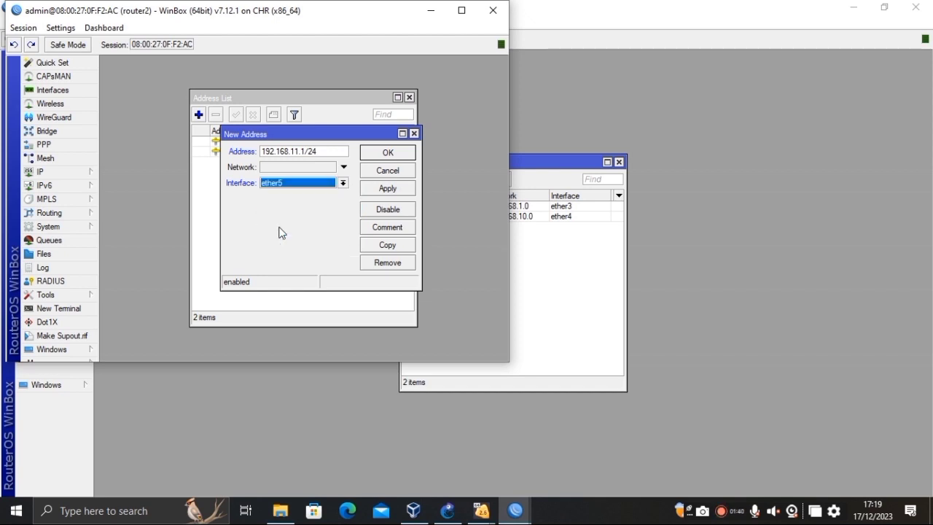
{"action": "left_click", "coordinate": [400, 192]}
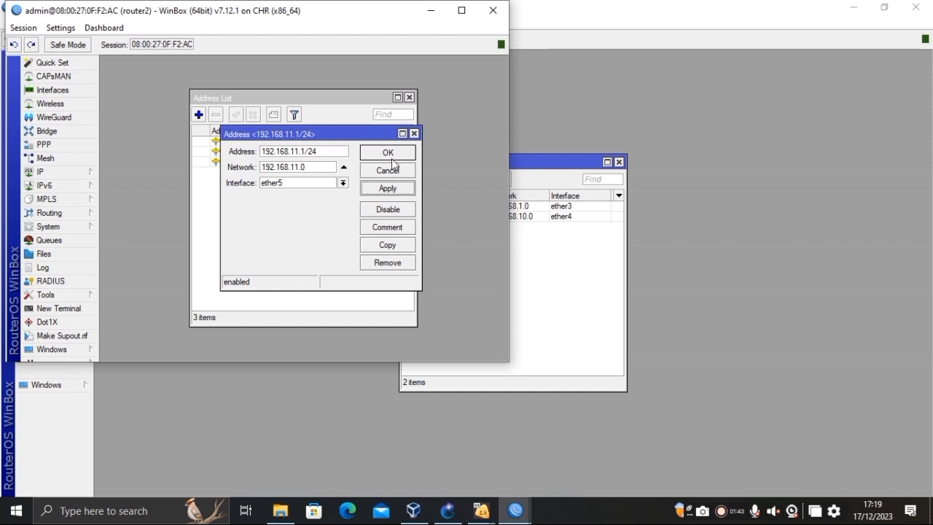
{"action": "left_click", "coordinate": [391, 156]}
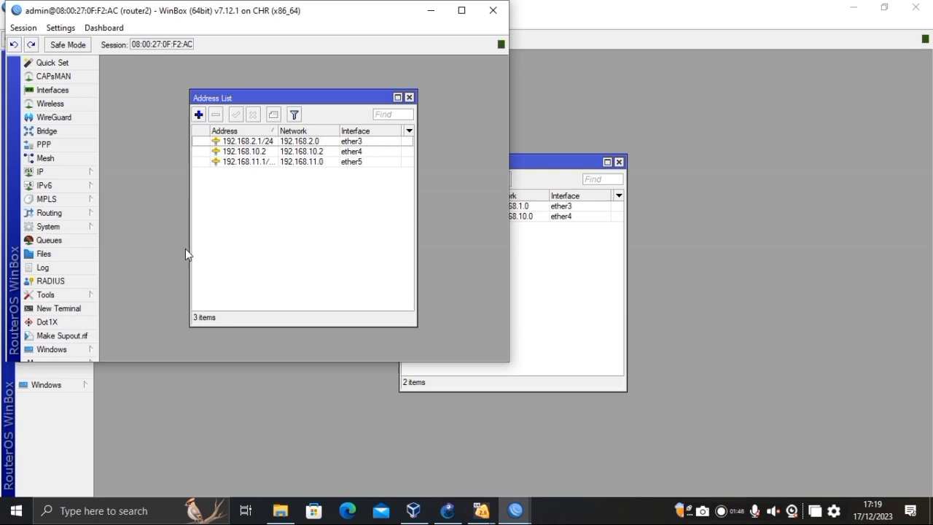
{"action": "left_click", "coordinate": [461, 10]}
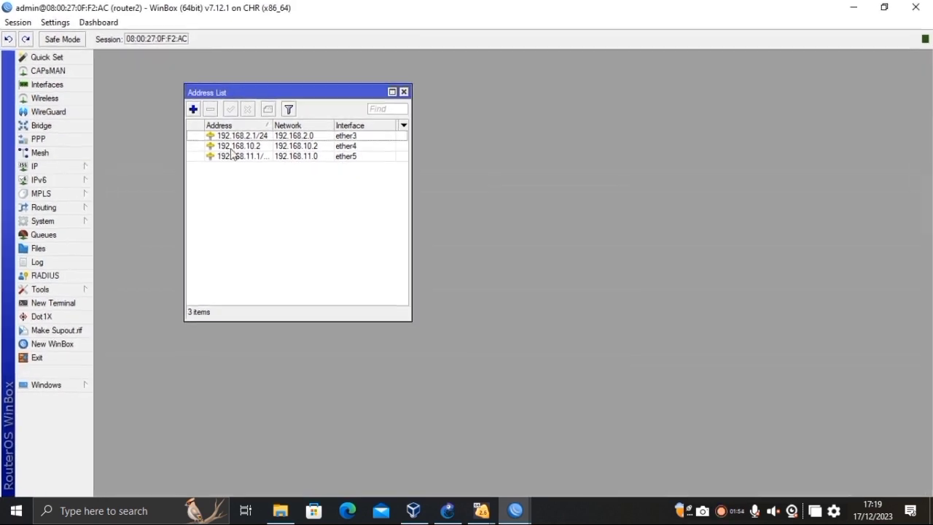
{"action": "left_click", "coordinate": [64, 348]}
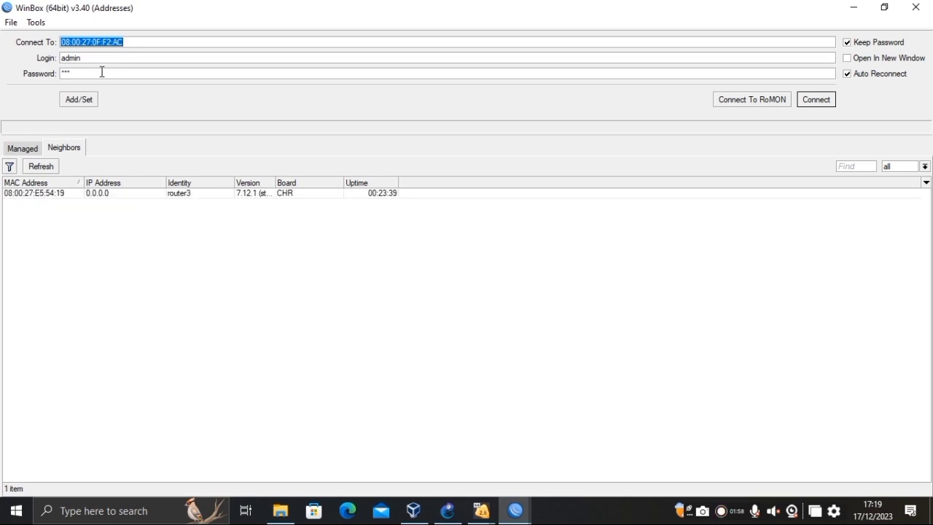
{"action": "left_click", "coordinate": [102, 71]}
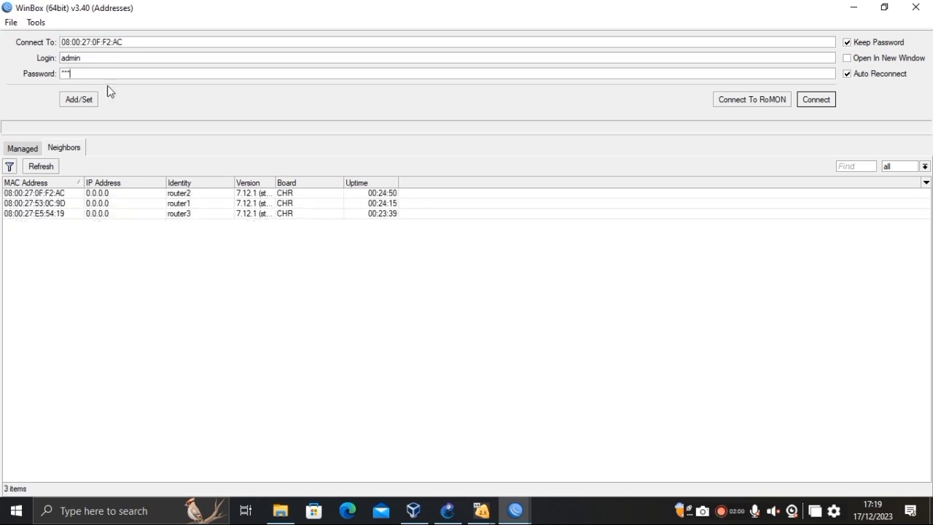
{"action": "left_click", "coordinate": [179, 214]}
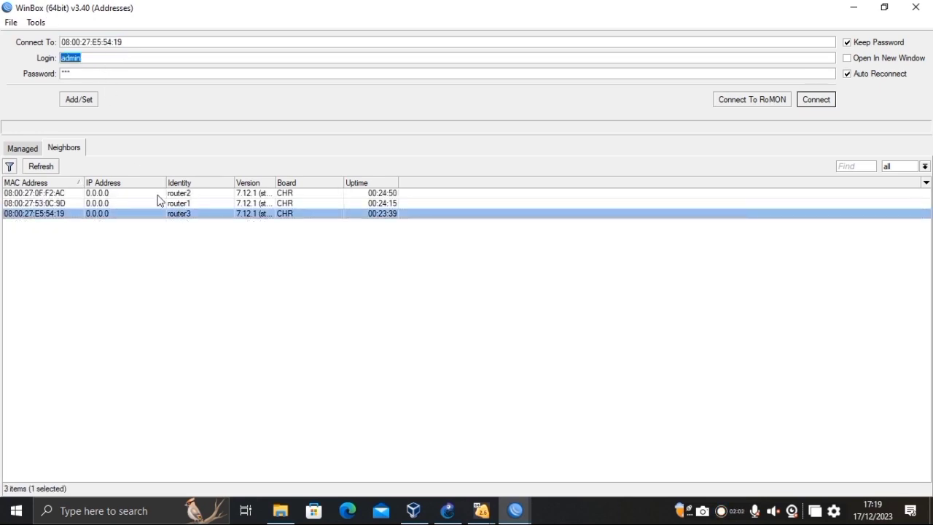
{"action": "left_click", "coordinate": [85, 73]}
{"action": "left_click", "coordinate": [819, 106]}
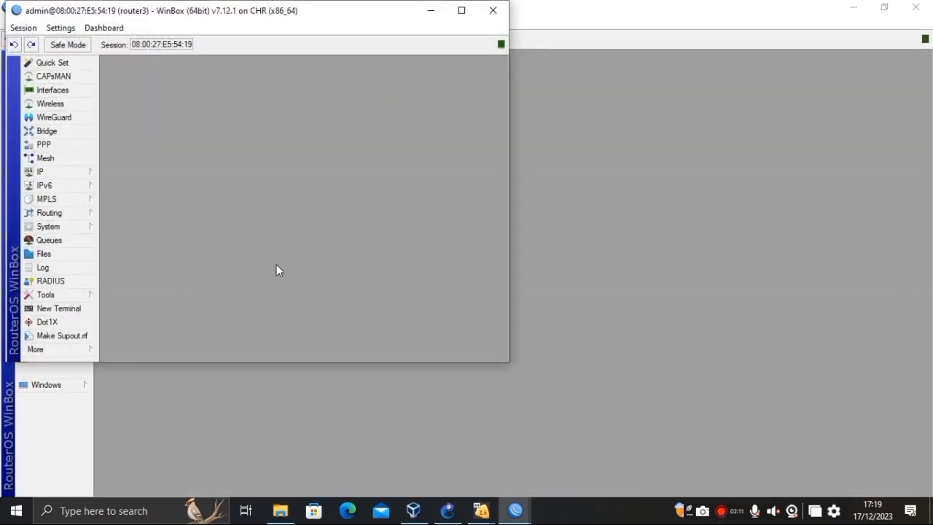
{"action": "left_click", "coordinate": [460, 11]}
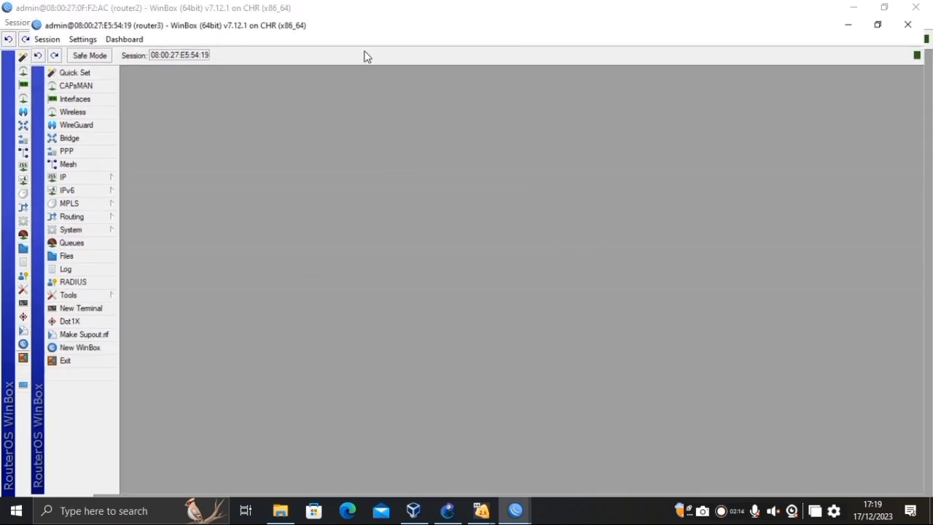
Open router3's IP Addresses list and delete the 10.0.2.15/24 address.
{"action": "left_click", "coordinate": [48, 168]}
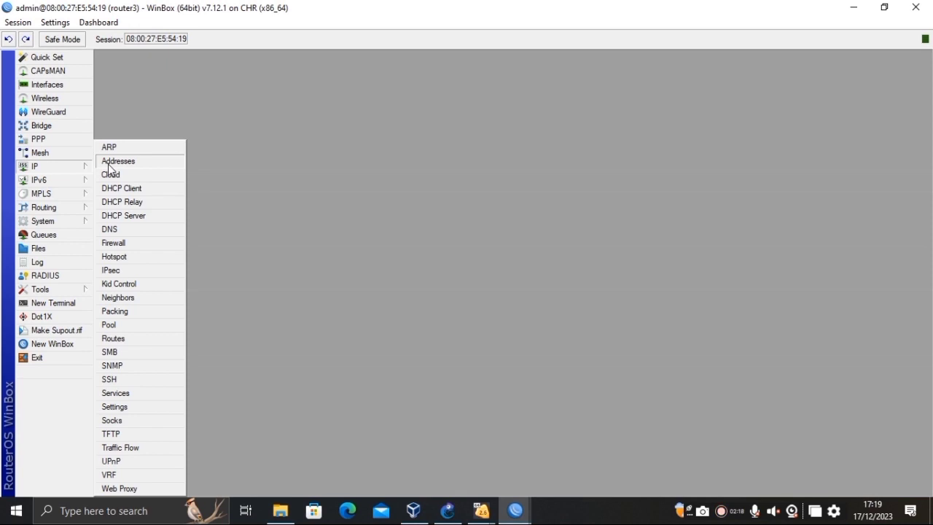
{"action": "left_click", "coordinate": [109, 162]}
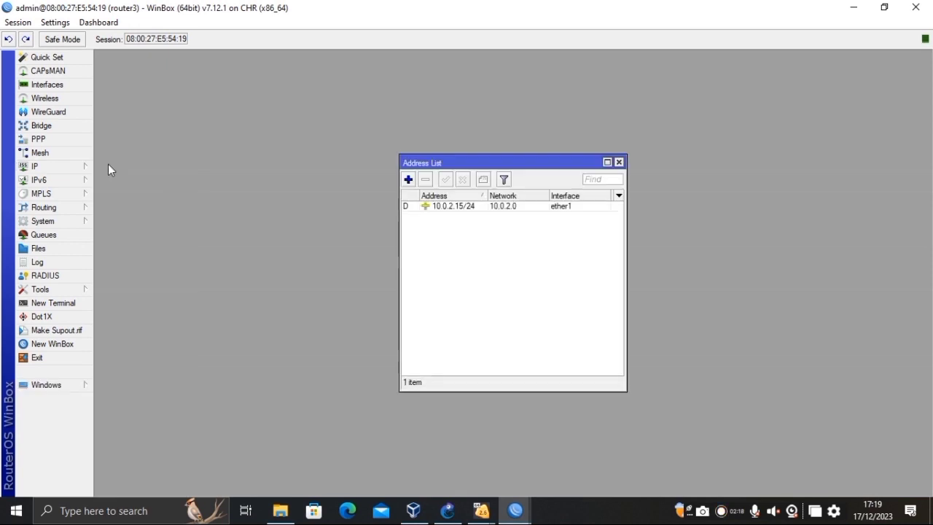
{"action": "left_click", "coordinate": [428, 208]}
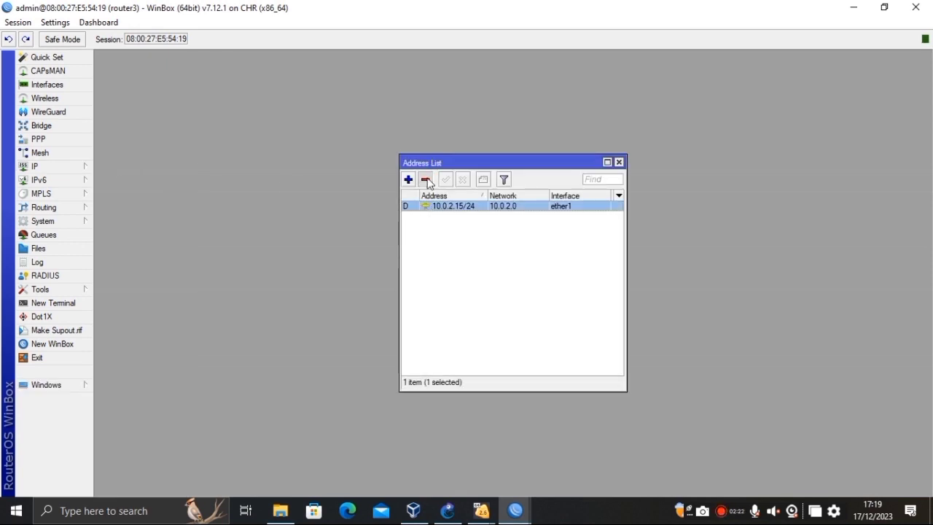
{"action": "left_click", "coordinate": [426, 179]}
Add the address 192.168.3.1/24 on interface ether3 to router3.
{"action": "left_click", "coordinate": [408, 179]}
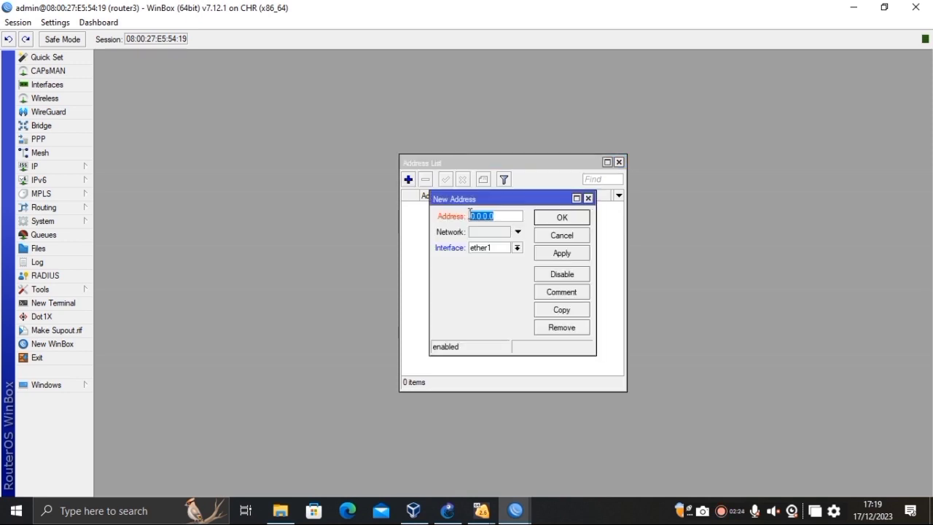
{"action": "left_click", "coordinate": [504, 219]}
{"action": "key", "text": "BackSpace"}
{"action": "key", "text": "BackSpace"}
{"action": "key", "text": "BackSpace"}
{"action": "key", "text": "BackSpace"}
{"action": "key", "text": "BackSpace"}
{"action": "key", "text": "BackSpace"}
{"action": "key", "text": "BackSpace"}
{"action": "type", "text": "192.168.3"}
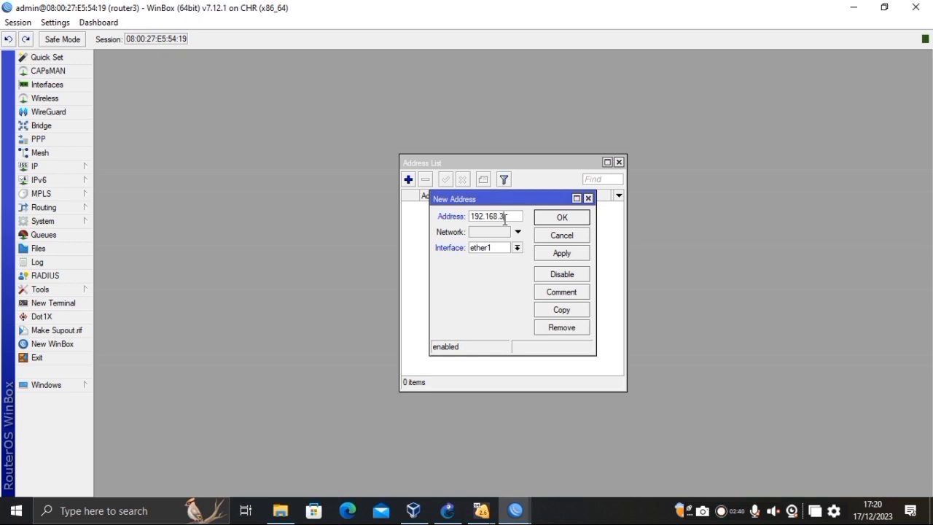
{"action": "type", "text": "0"}
{"action": "type", "text": "/"}
{"action": "type", "text": "24"}
{"action": "left_click", "coordinate": [518, 249]}
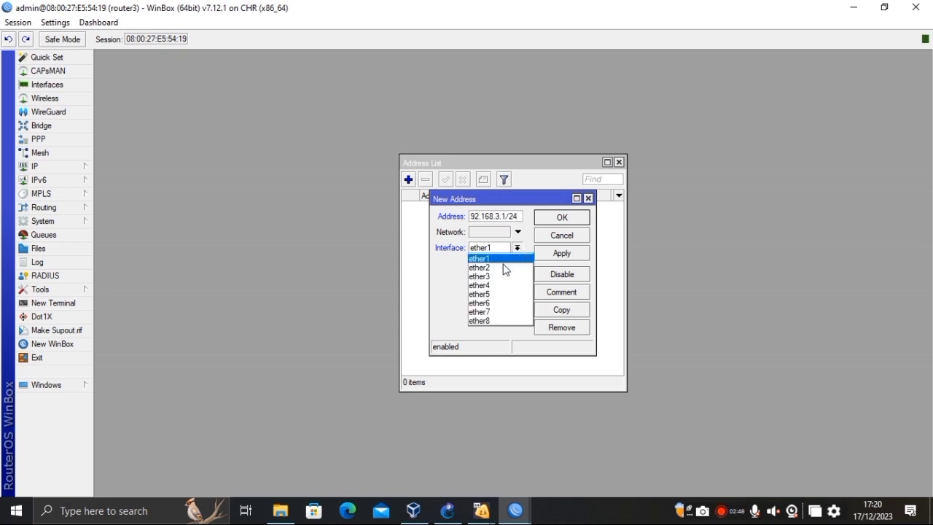
{"action": "left_click", "coordinate": [494, 279]}
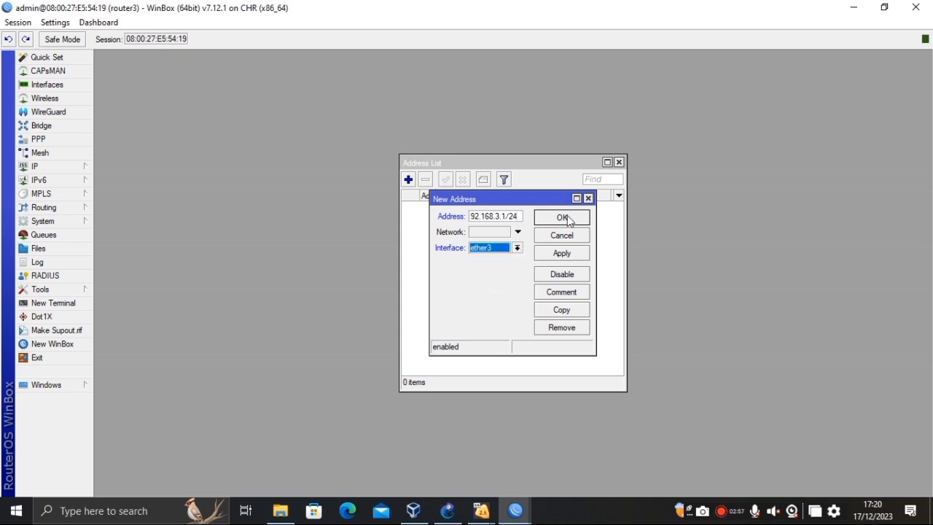
{"action": "left_click", "coordinate": [561, 255]}
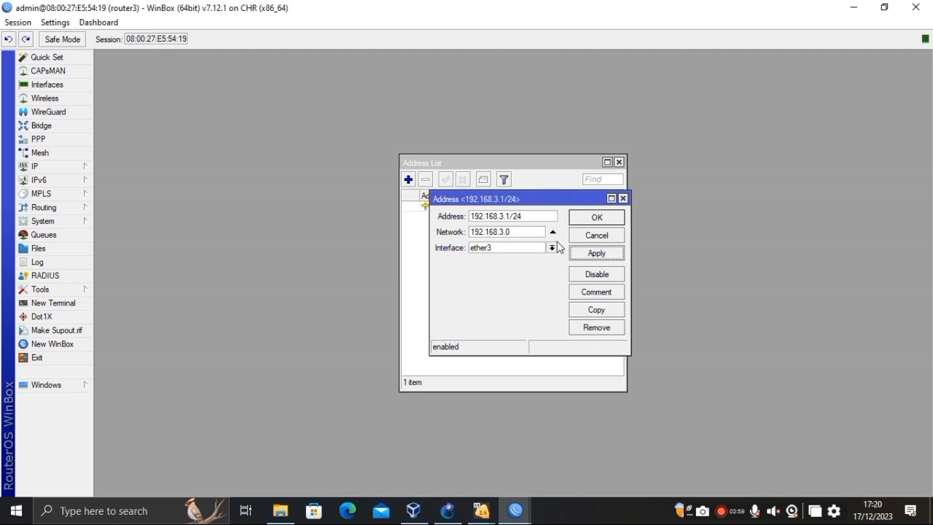
{"action": "left_click", "coordinate": [602, 217]}
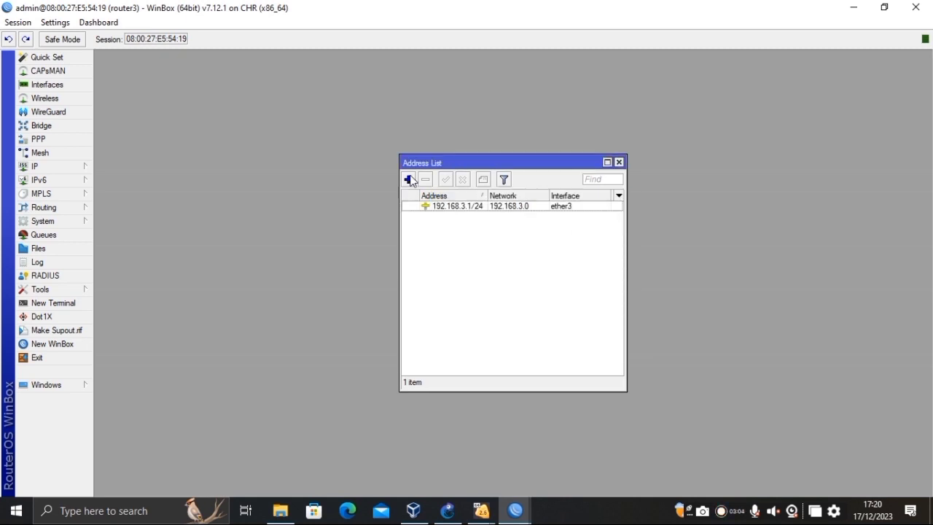
Add the address 192.168.11.2/24 on interface ether5 to router3.
{"action": "left_click", "coordinate": [410, 179]}
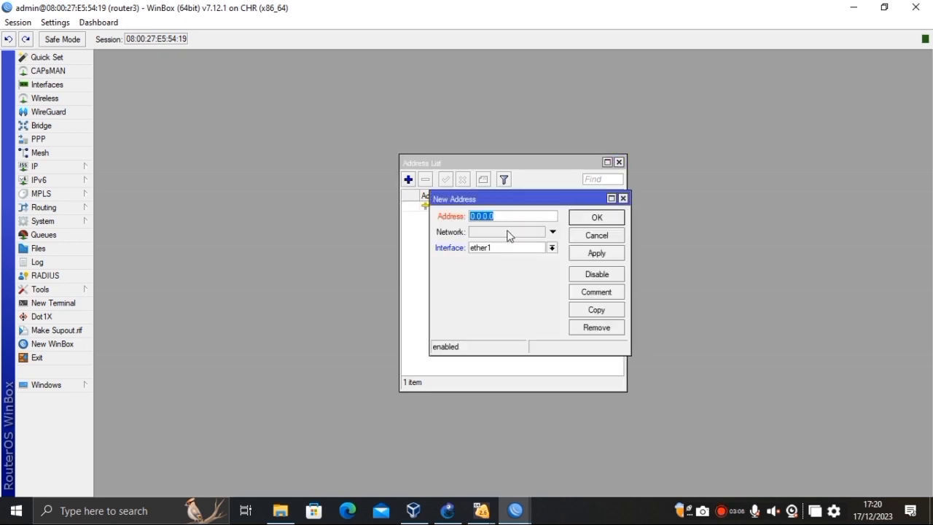
{"action": "type", "text": "192.168.11.2/"}
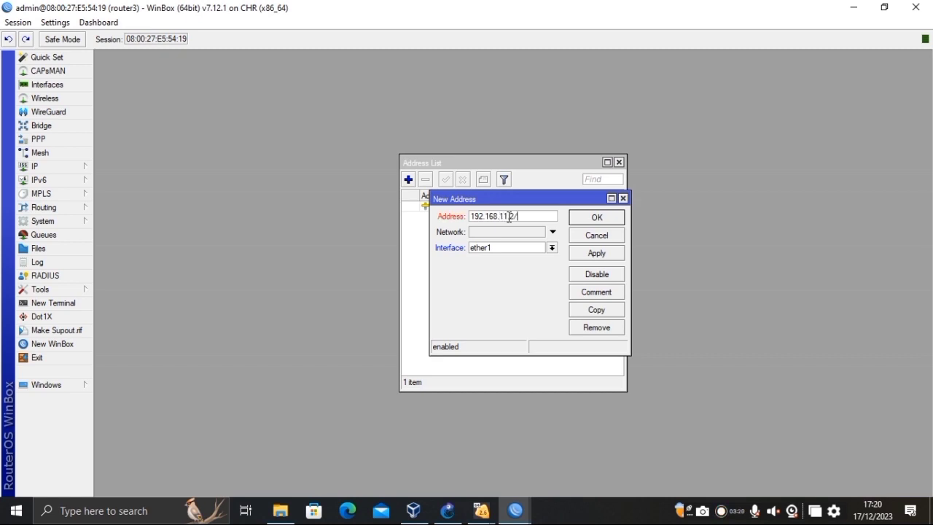
{"action": "type", "text": "24"}
{"action": "left_click", "coordinate": [551, 247]}
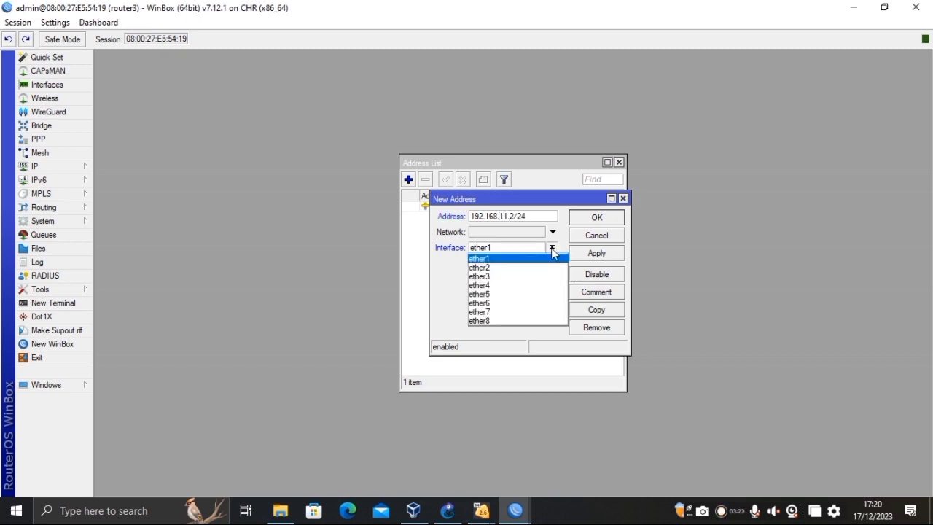
{"action": "left_click", "coordinate": [508, 293]}
{"action": "left_click", "coordinate": [601, 255]}
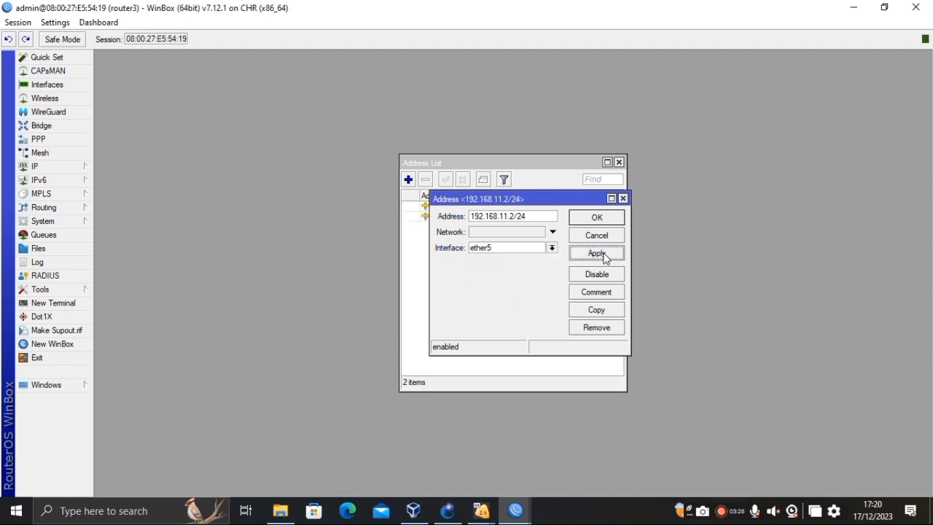
{"action": "left_click", "coordinate": [597, 218]}
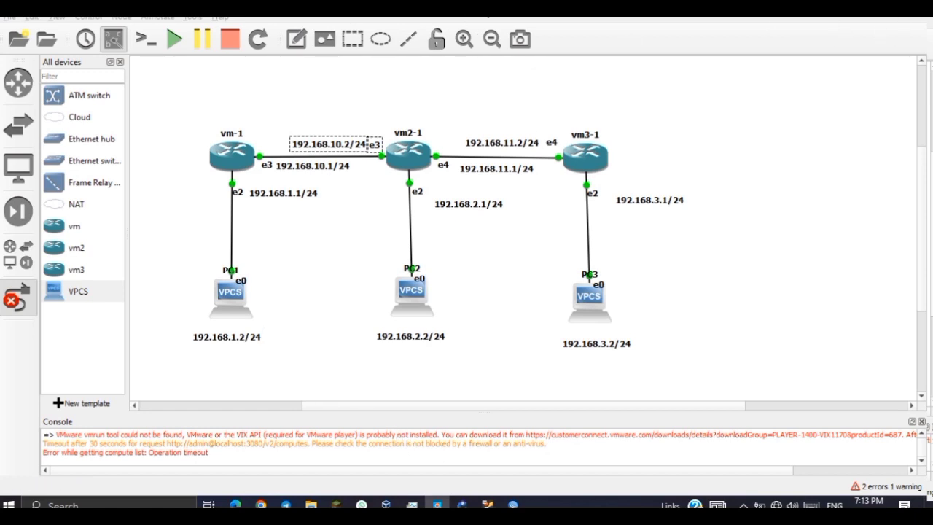
In PC1's VPCS console, run 'ip 192.168.1.2/24 192.168.1.1'.
{"action": "left_click", "coordinate": [862, 75]}
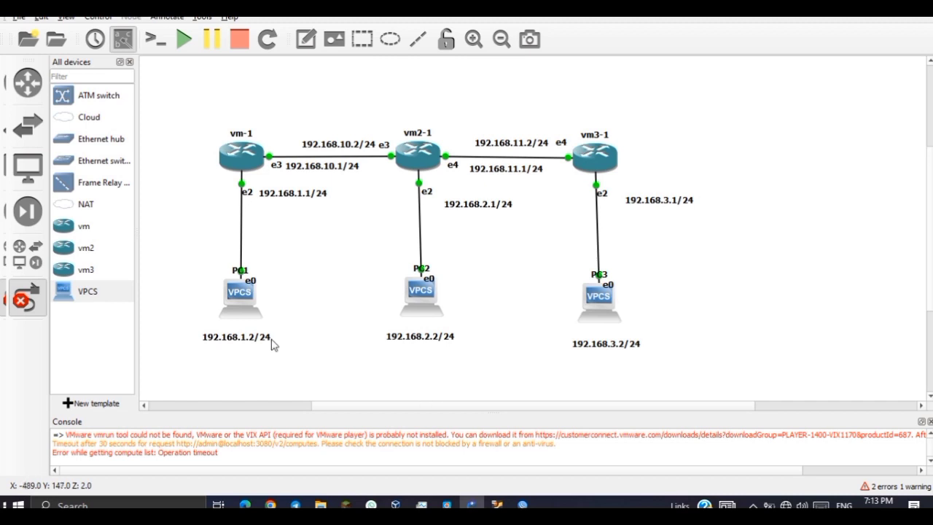
{"action": "left_click", "coordinate": [239, 307]}
{"action": "left_click", "coordinate": [298, 276]}
{"action": "left_click", "coordinate": [35, 295]}
{"action": "double_click", "coordinate": [240, 297]}
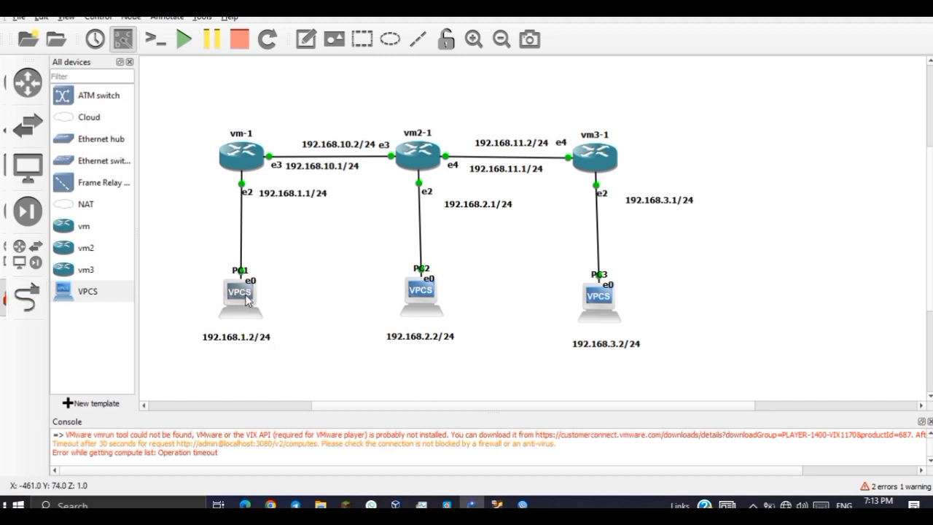
{"action": "type", "text": "ip"}
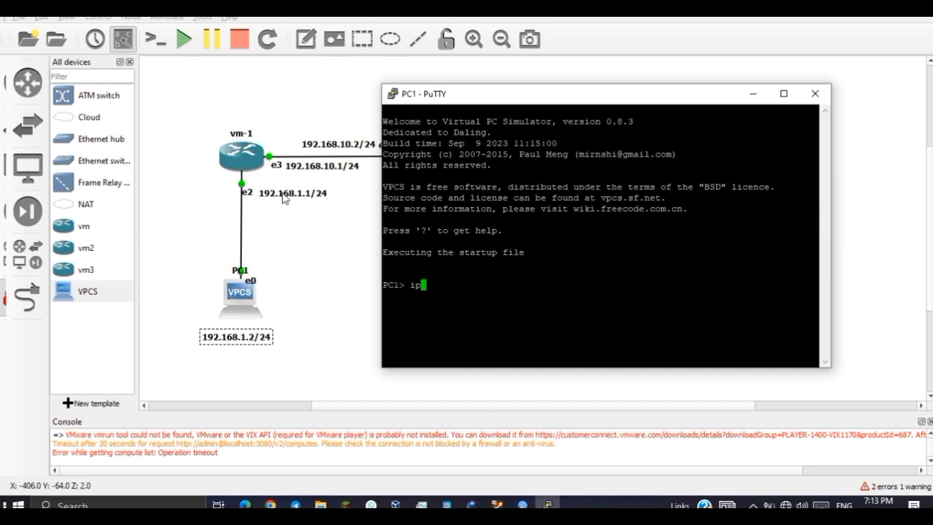
{"action": "type", "text": " 192.16"}
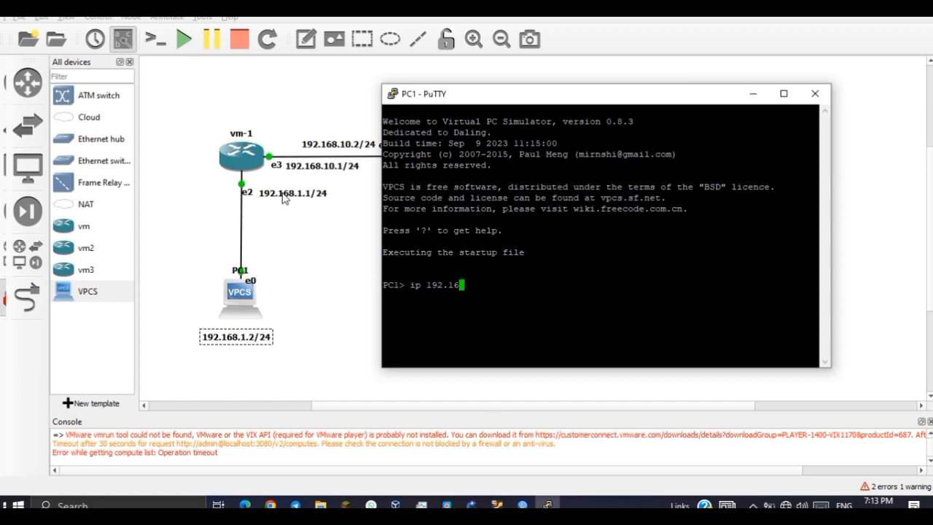
{"action": "type", "text": "8.1.2/24 192.168.1.1"}
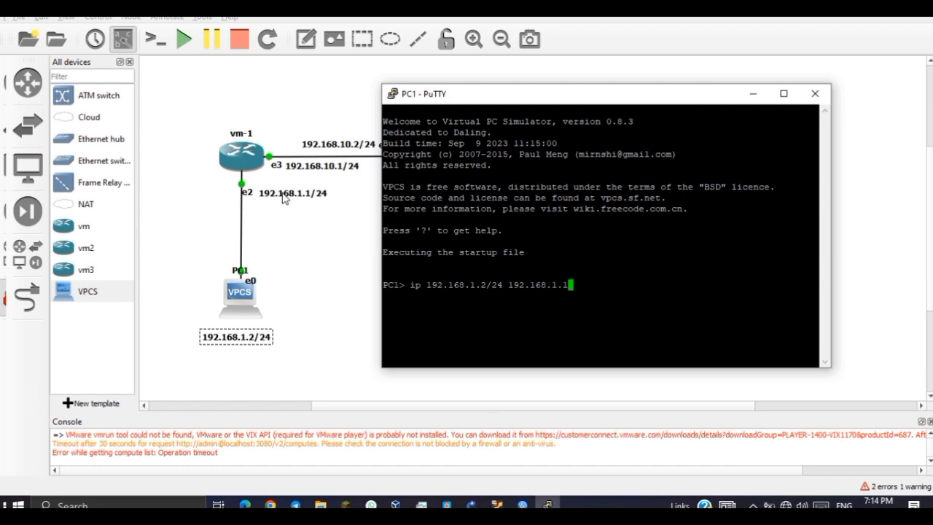
{"action": "left_click", "coordinate": [406, 286]}
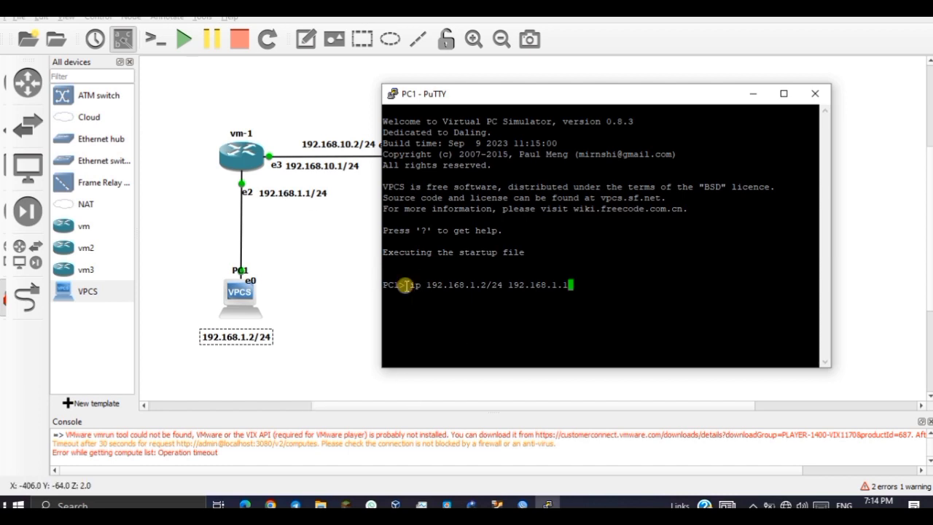
{"action": "left_click_drag", "start_coordinate": [406, 285], "coordinate": [569, 285]}
{"action": "left_click", "coordinate": [631, 287]}
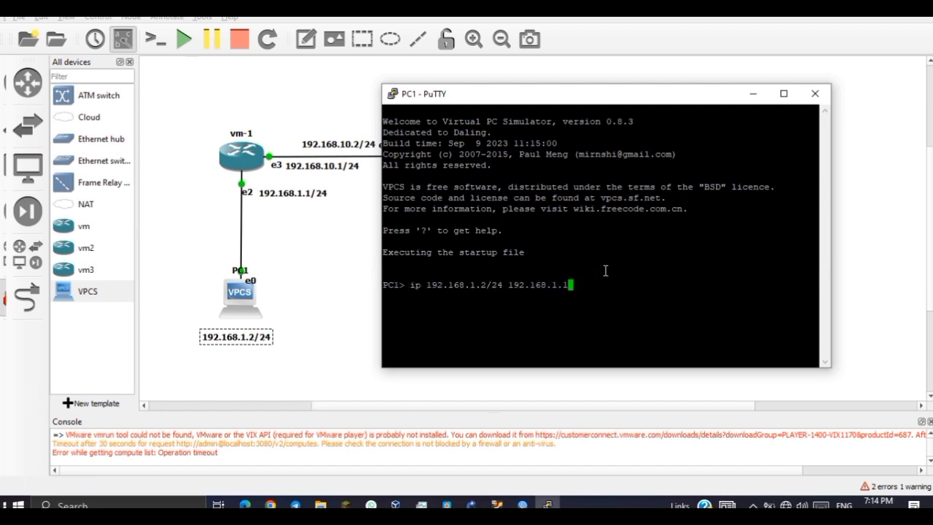
{"action": "key", "text": "Return"}
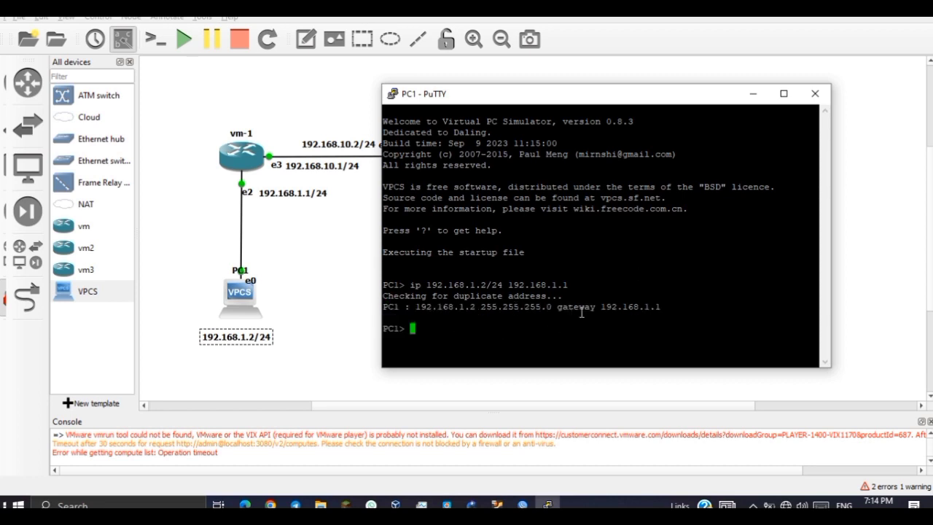
{"action": "left_click", "coordinate": [357, 309]}
Set PC2's address to 192.168.2.2/24 with gateway 192.168.2.1.
{"action": "double_click", "coordinate": [430, 305]}
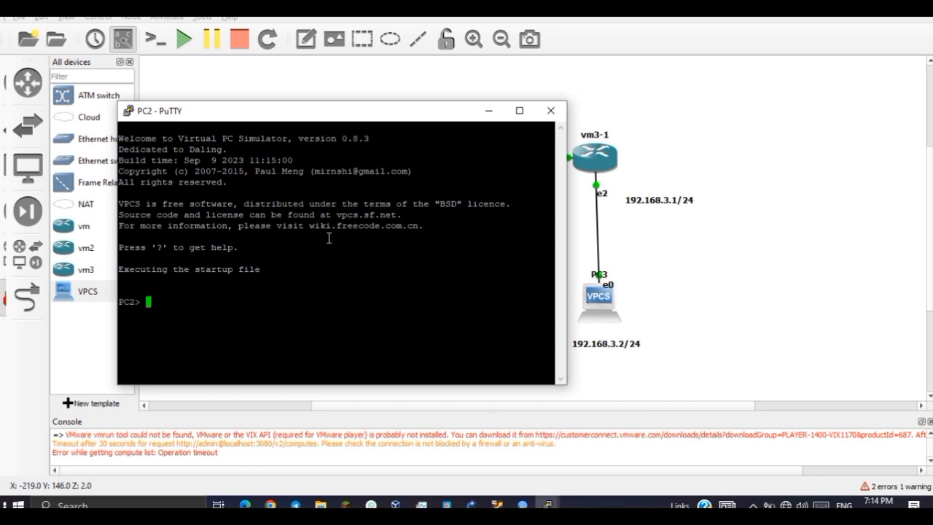
{"action": "type", "text": "ip"}
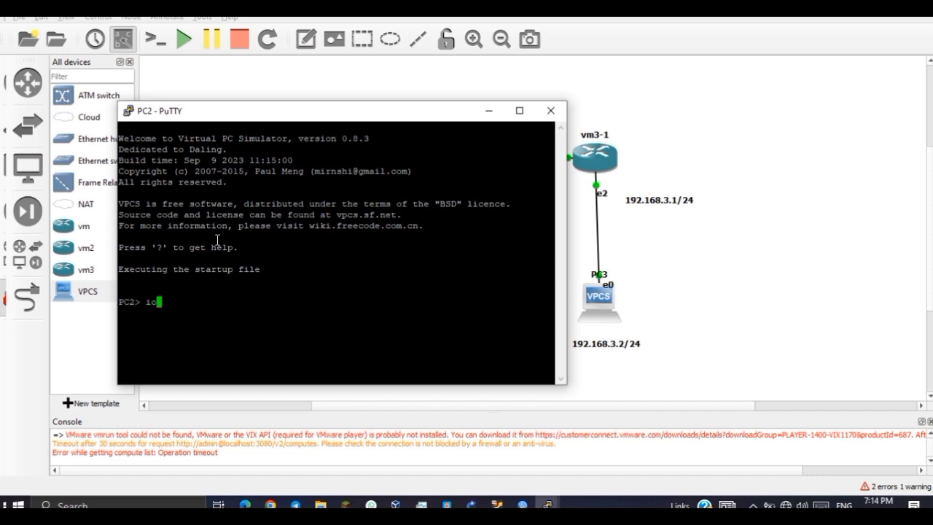
{"action": "left_click_drag", "start_coordinate": [319, 112], "coordinate": [529, 48]}
{"action": "type", "text": "192.168.2.2/"}
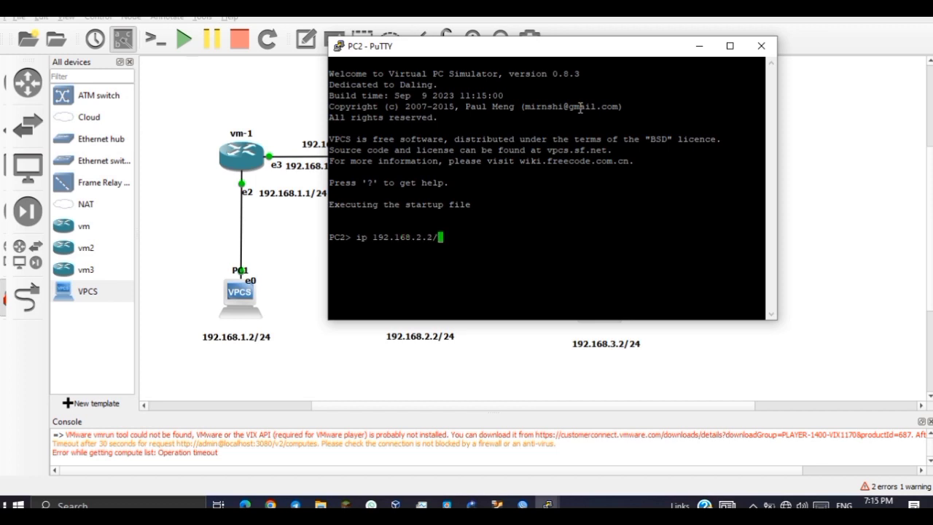
{"action": "type", "text": "24 192.168.2.1"}
{"action": "key", "text": "Return"}
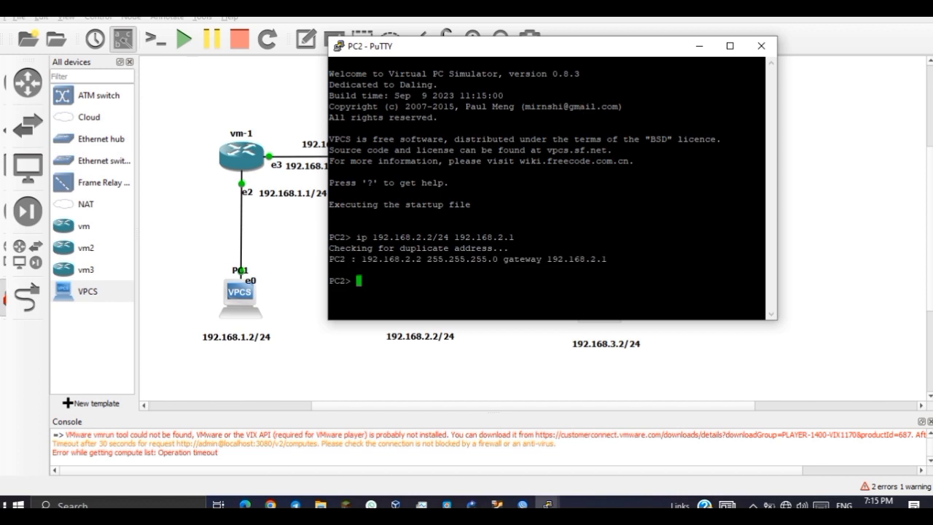
{"action": "left_click", "coordinate": [699, 46]}
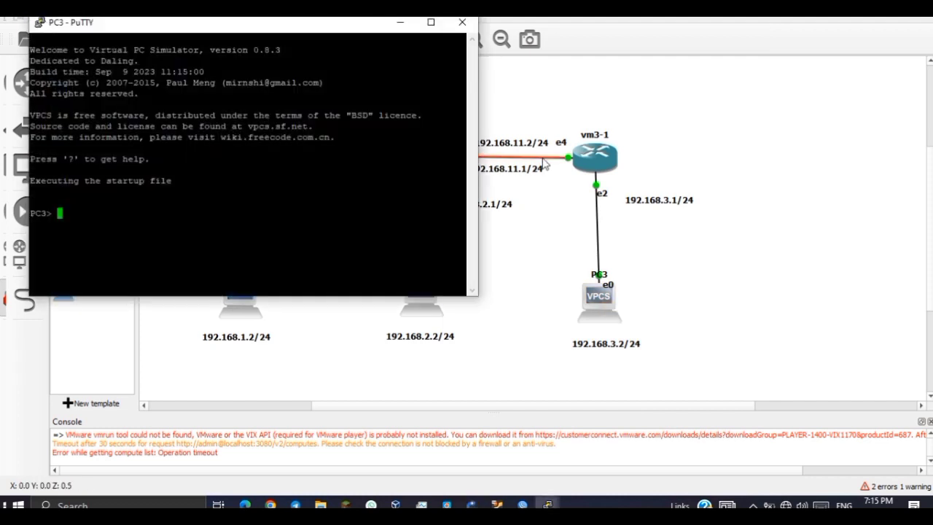
Set PC3's address to 192.168.3.2/24 with gateway 192.168.3.1.
{"action": "type", "text": "ip 16"}
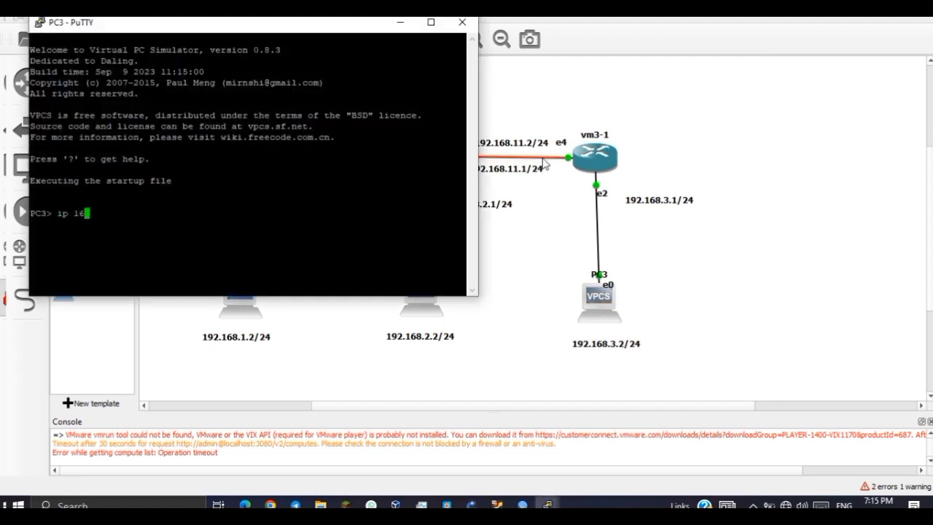
{"action": "key", "text": "BackSpace"}
{"action": "type", "text": "92.168.3.2/24 192,"}
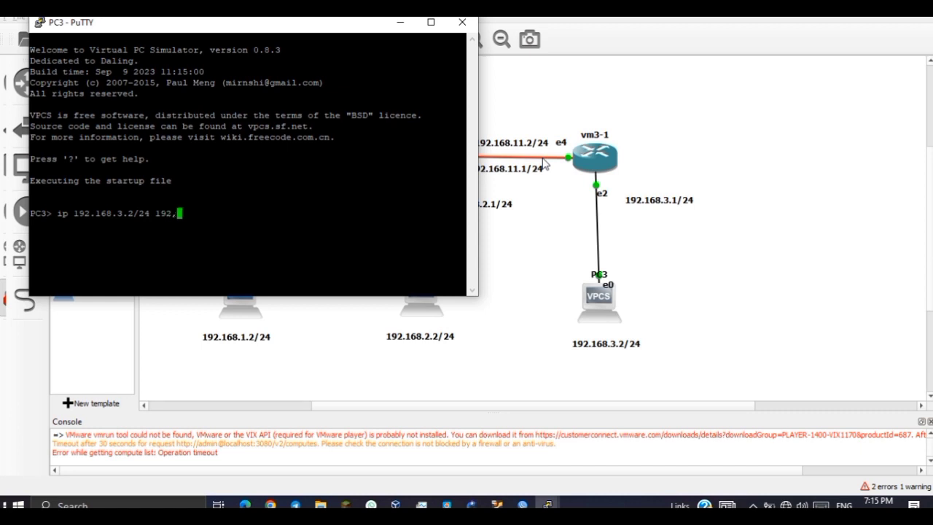
{"action": "key", "text": "BackSpace"}
{"action": "type", "text": ".168.3"}
{"action": "type", "text": ".1"}
{"action": "key", "text": "BackSpace"}
{"action": "type", "text": "3.1"}
{"action": "key", "text": "Return"}
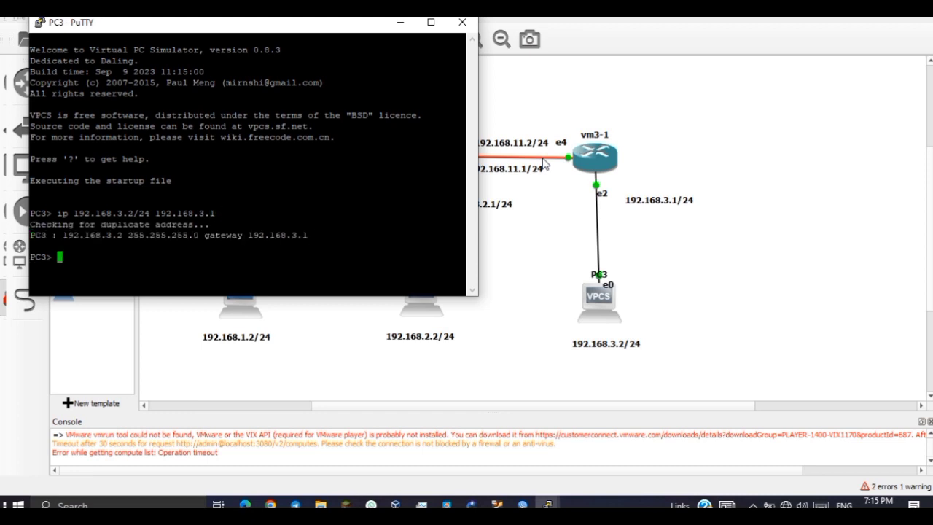
{"action": "left_click", "coordinate": [399, 22]}
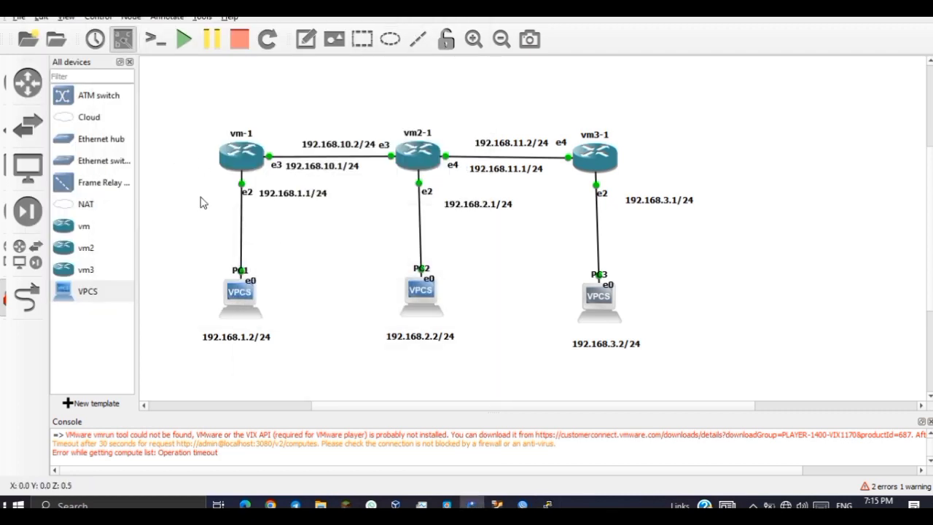
Ping gateway 192.168.1.1 from PC1's console, then stop the ping.
{"action": "double_click", "coordinate": [235, 315]}
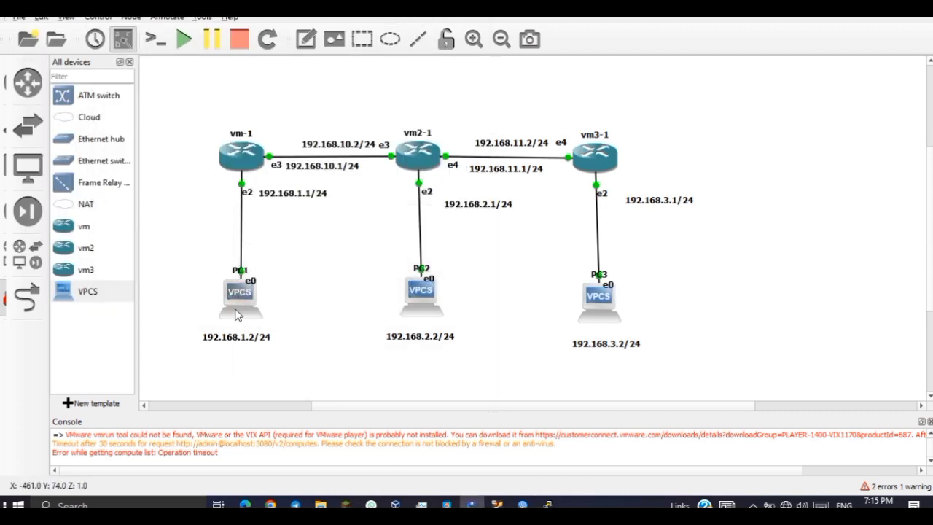
{"action": "type", "text": "p"}
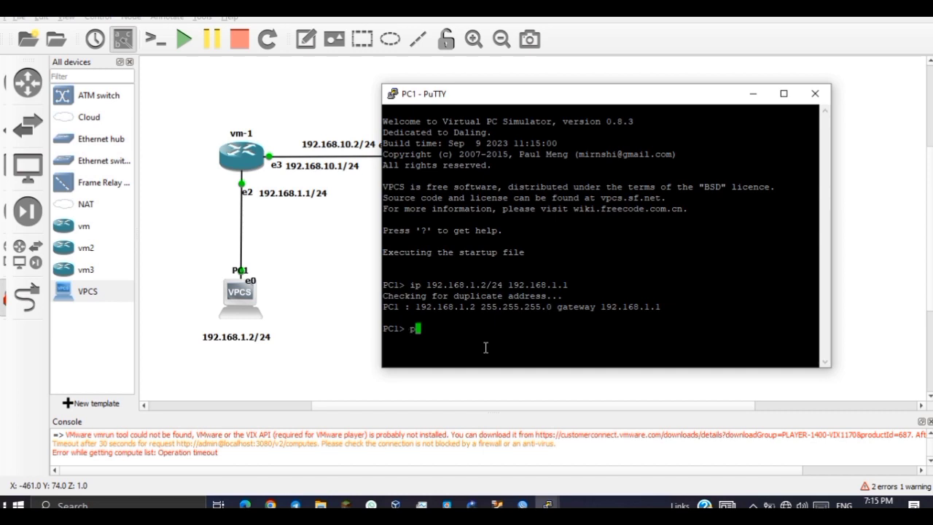
{"action": "type", "text": "ing 192.168"}
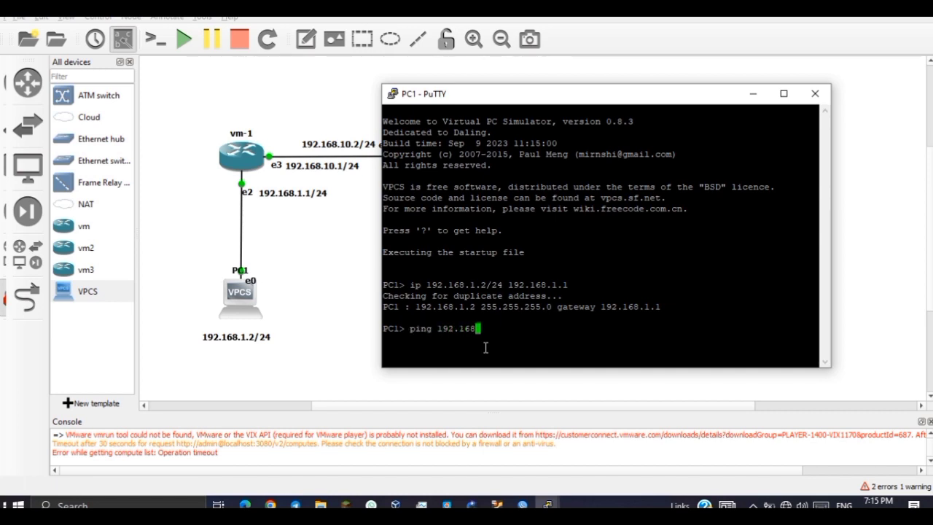
{"action": "type", "text": ".1.1"}
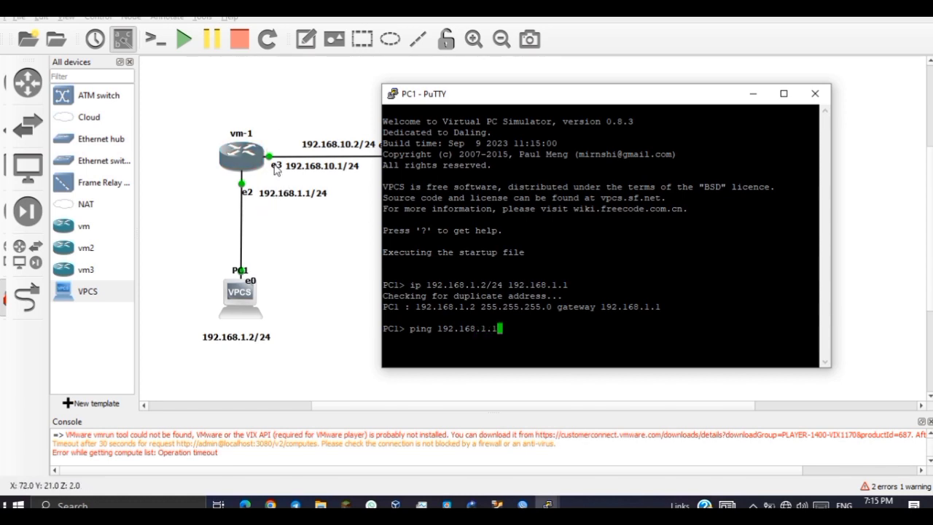
{"action": "key", "text": "Return"}
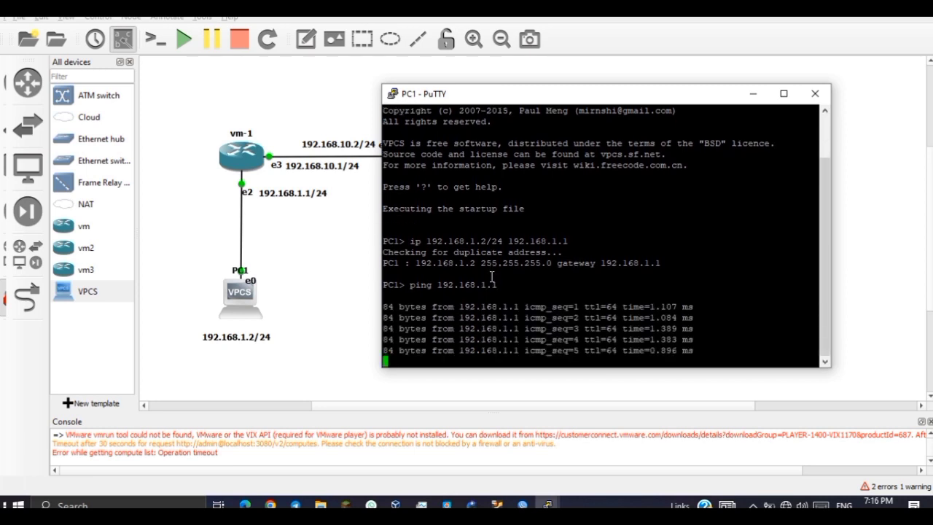
{"action": "key", "text": "ctrl+c"}
{"action": "left_click_drag", "start_coordinate": [580, 94], "coordinate": [676, 53]}
Check PC2's console, then switch to router1's WinBox session.
{"action": "left_click", "coordinate": [256, 299]}
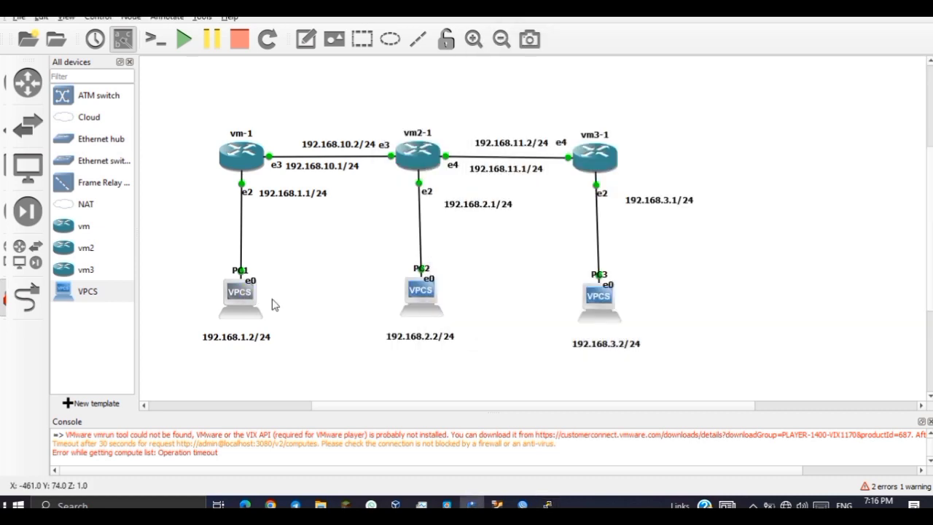
{"action": "double_click", "coordinate": [420, 292]}
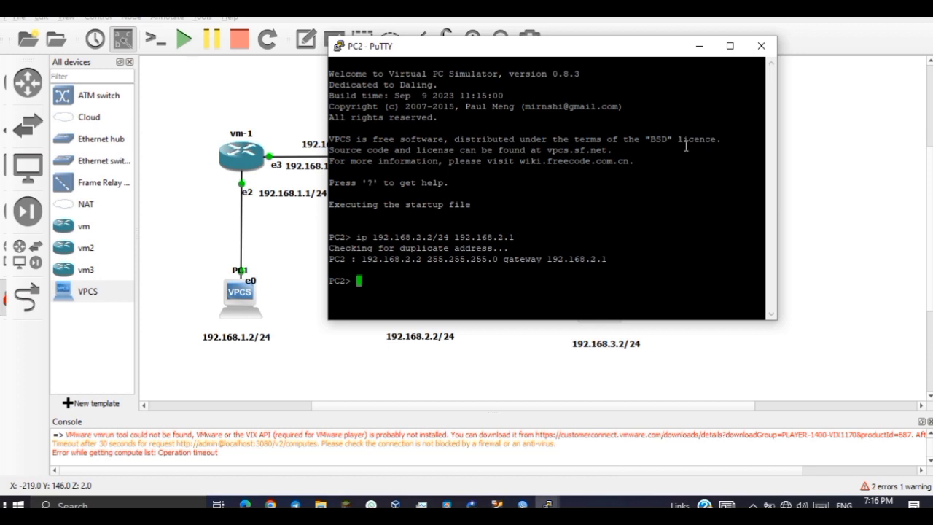
{"action": "left_click", "coordinate": [699, 46]}
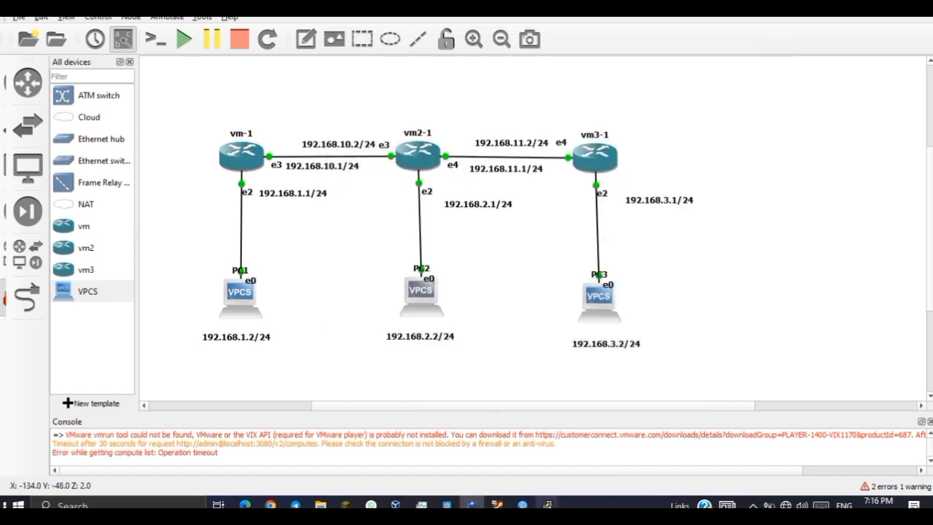
{"action": "mouse_move", "coordinate": [498, 504]}
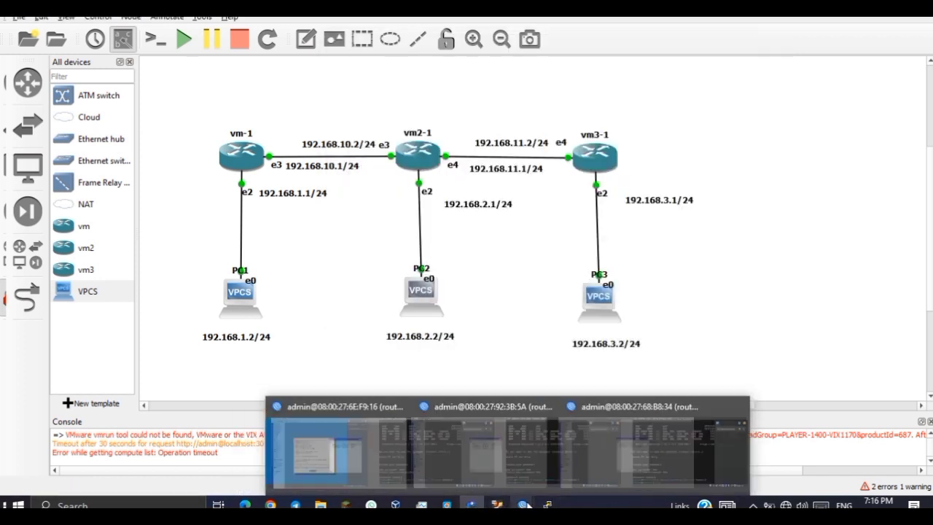
{"action": "left_click", "coordinate": [379, 452]}
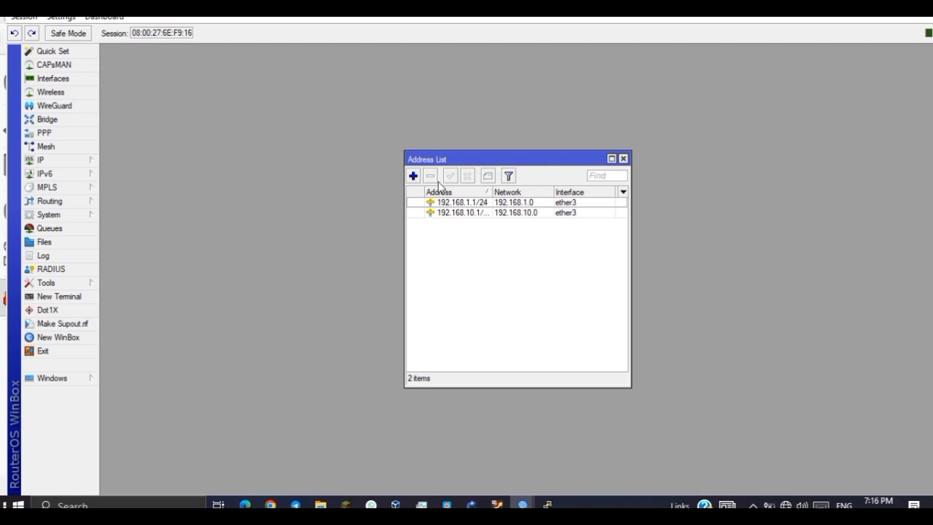
Add a static route on router1 to 192.168.2.0/24 via gateway 192.168.10.2.
{"action": "left_click", "coordinate": [73, 161]}
{"action": "left_click_drag", "start_coordinate": [512, 161], "coordinate": [208, 73]}
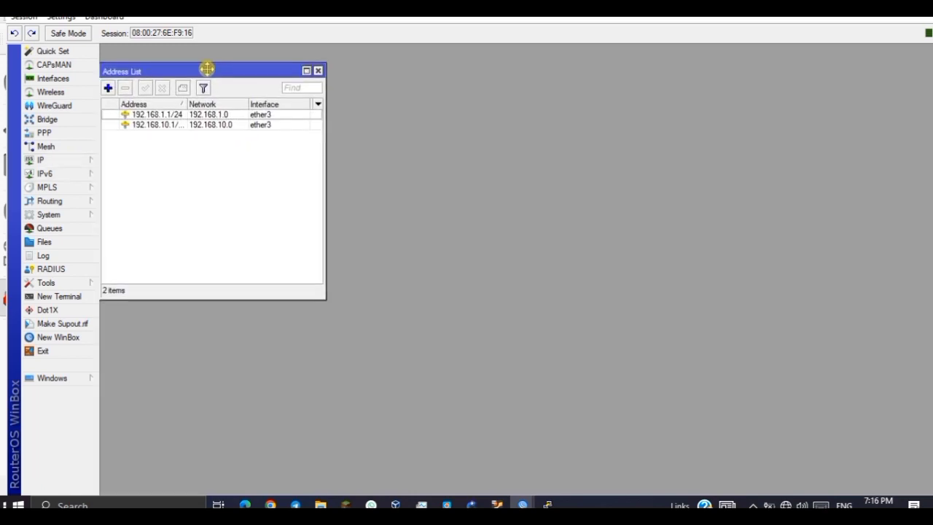
{"action": "left_click", "coordinate": [73, 167]}
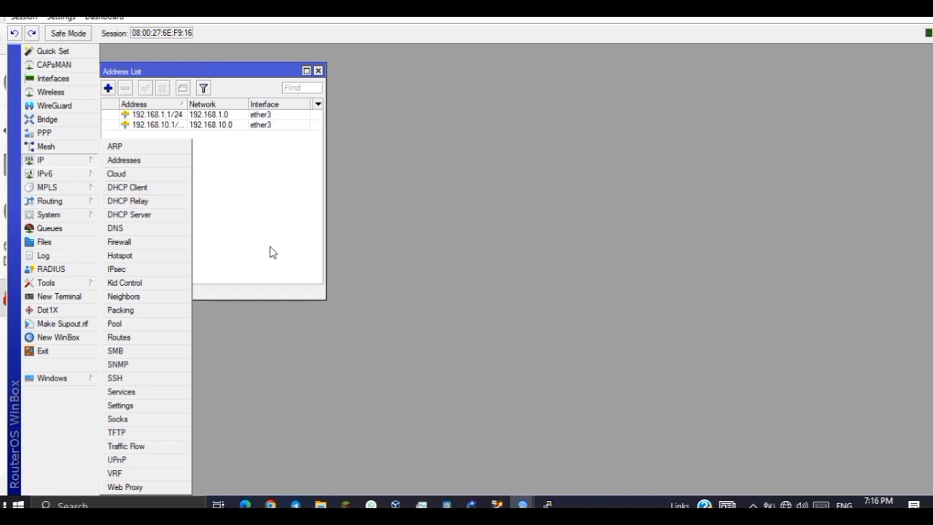
{"action": "left_click", "coordinate": [139, 337]}
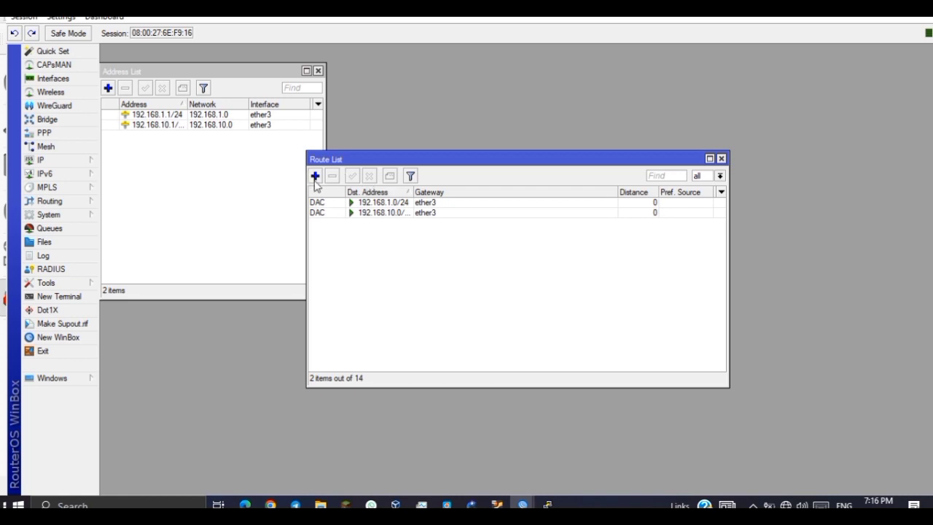
{"action": "left_click", "coordinate": [315, 175]}
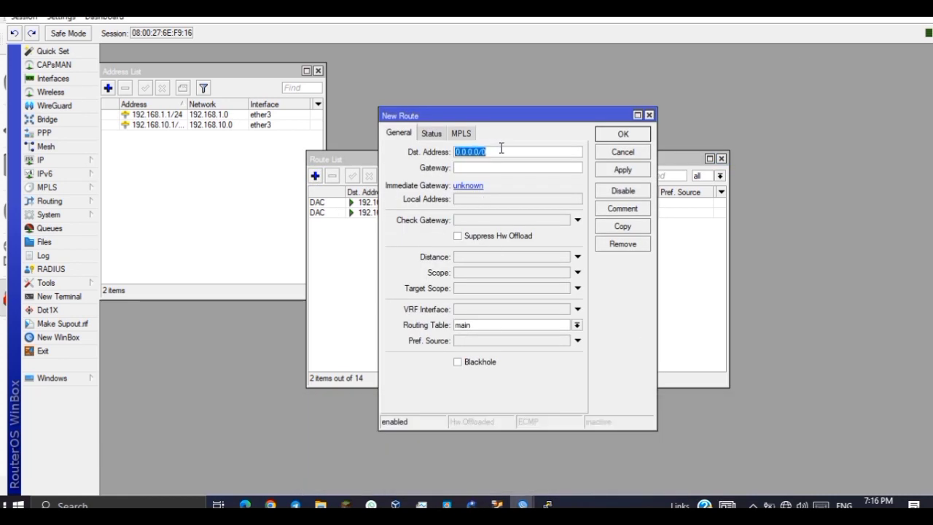
{"action": "type", "text": "192.168.2.0"}
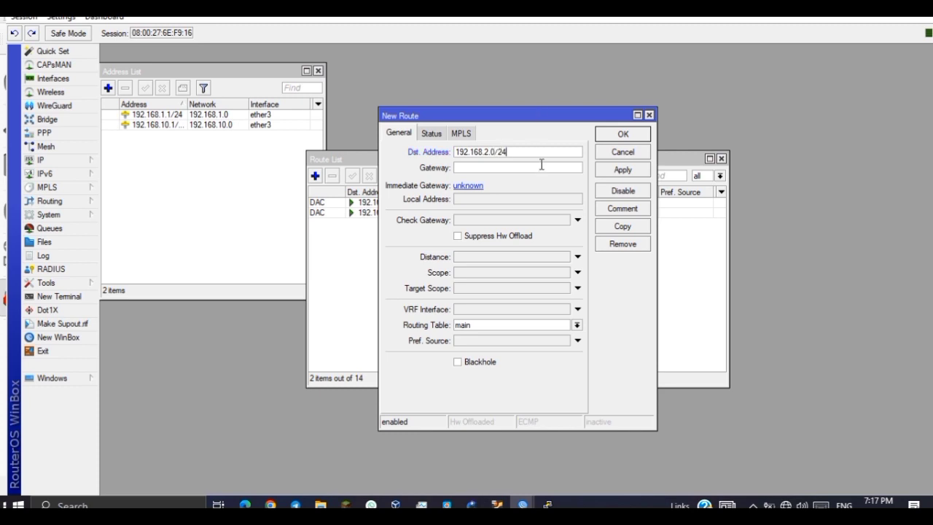
{"action": "left_click", "coordinate": [472, 169]}
{"action": "type", "text": "192.168."}
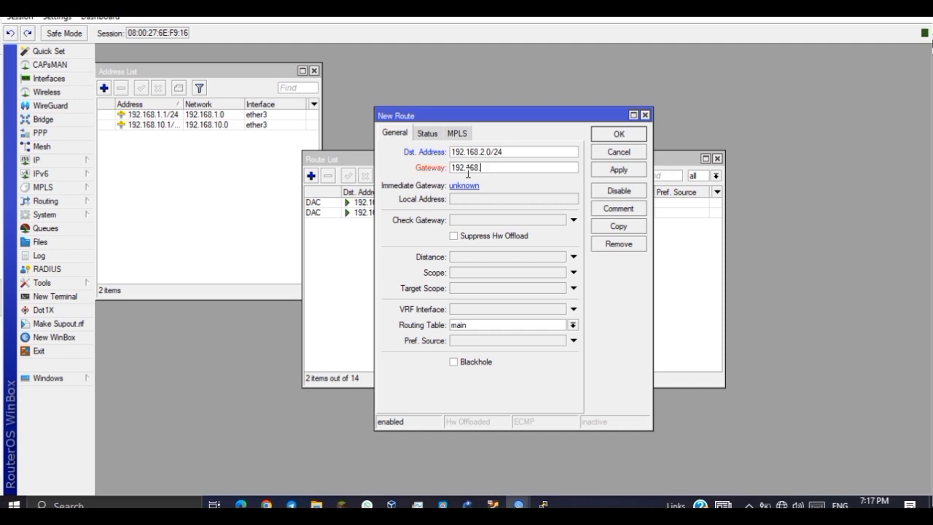
{"action": "type", "text": "10.1"}
{"action": "key", "text": "BackSpace"}
{"action": "type", "text": "2"}
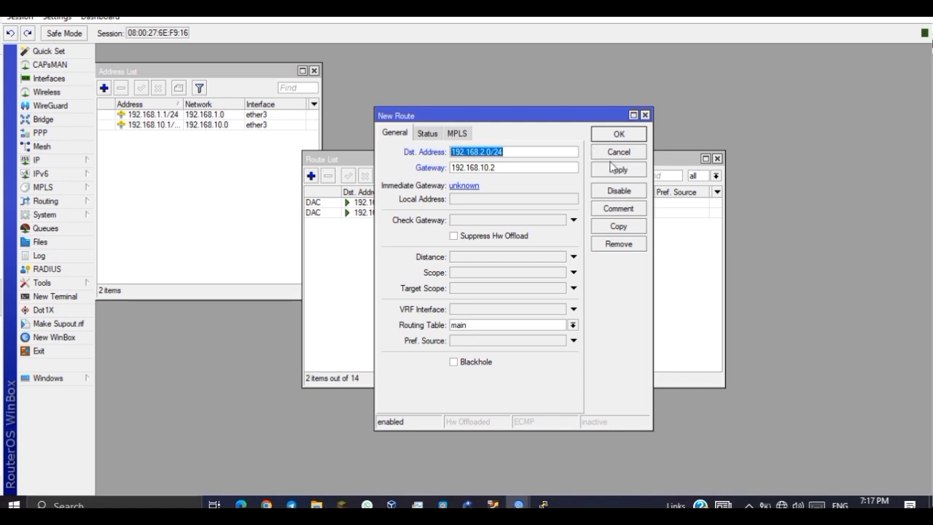
{"action": "left_click", "coordinate": [609, 174]}
{"action": "left_click", "coordinate": [612, 135]}
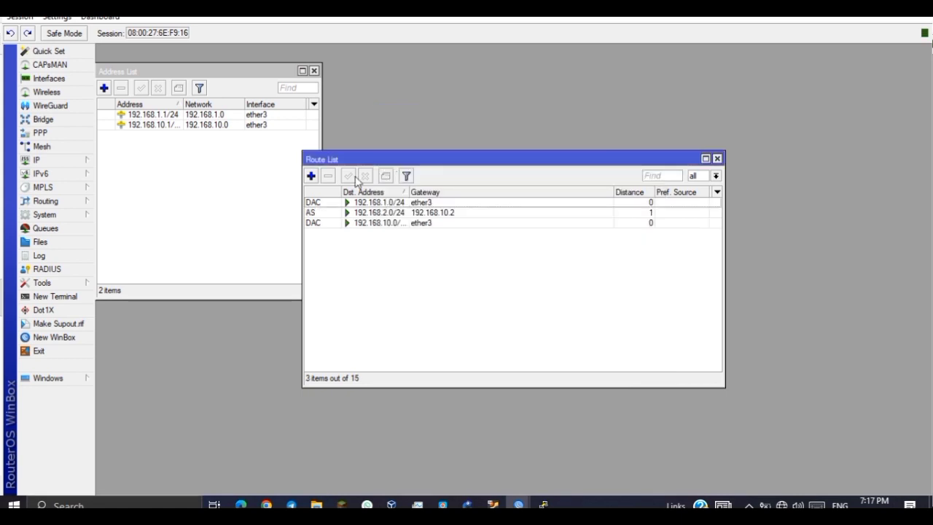
Add a second static route to 192.168.3.0/24 via gateway 192.168.10.2.
{"action": "left_click", "coordinate": [311, 175]}
{"action": "type", "text": "192.16"}
{"action": "type", "text": "8.0"}
{"action": "type", "text": ".0/24"}
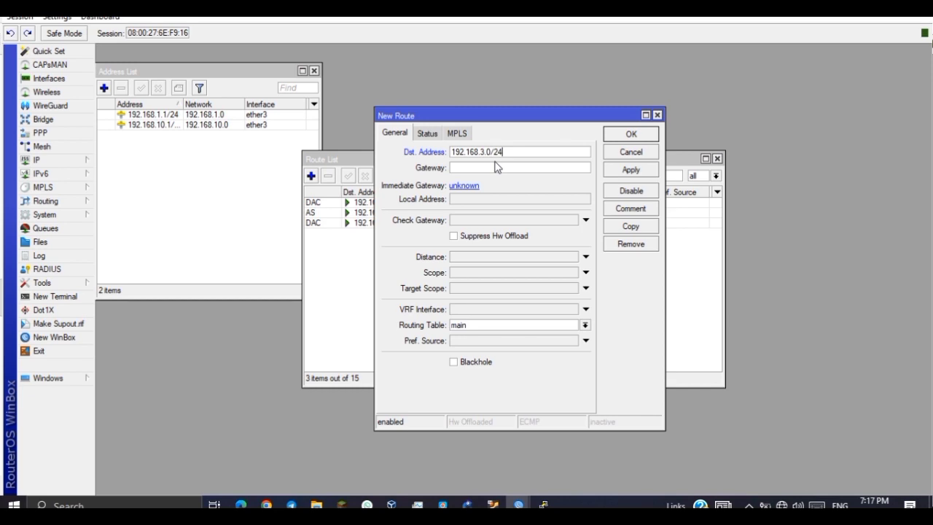
{"action": "left_click", "coordinate": [502, 168]}
{"action": "type", "text": "192.168.101."}
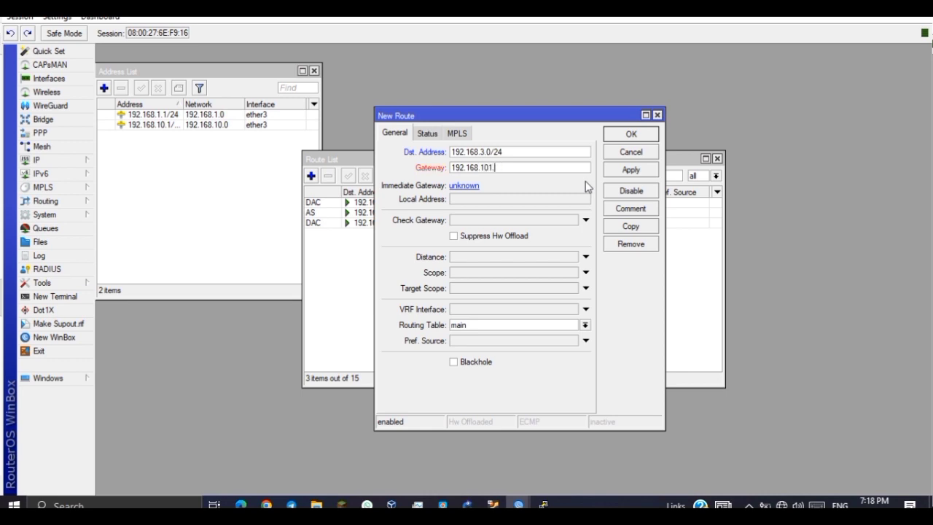
{"action": "key", "text": "BackSpace"}
{"action": "type", "text": ".2"}
{"action": "left_click", "coordinate": [631, 169]}
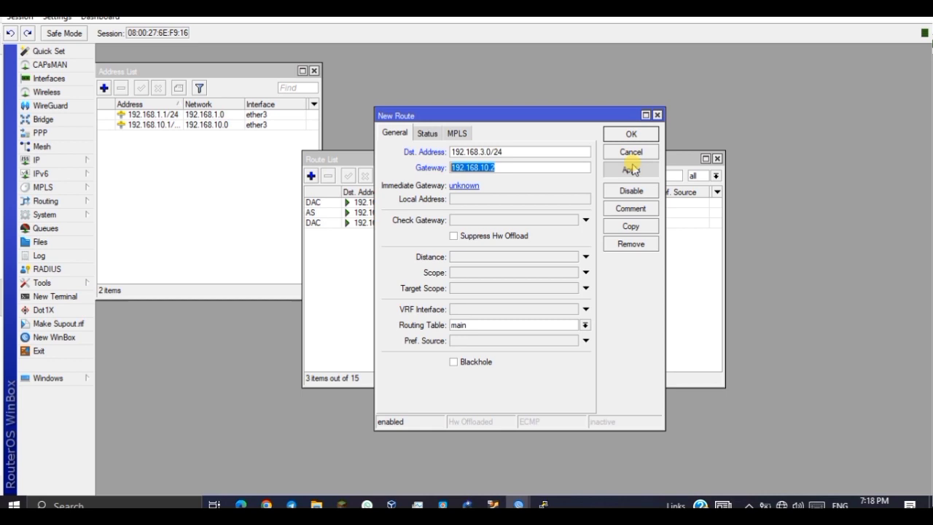
{"action": "left_click", "coordinate": [631, 133]}
{"action": "left_click", "coordinate": [377, 212]}
{"action": "left_click", "coordinate": [379, 222]}
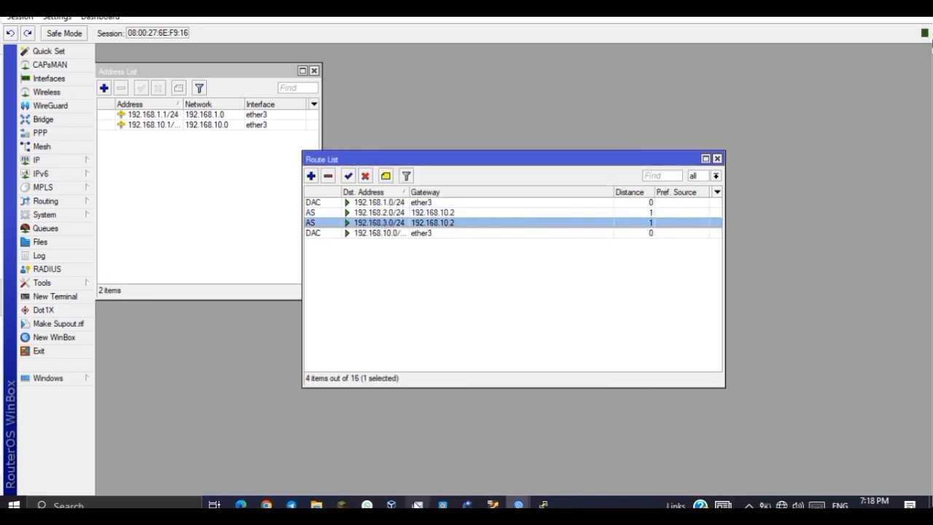
On router2, add a static route to 192.168.1.0/24 via gateway 192.168.10.1.
{"action": "mouse_move", "coordinate": [517, 501]}
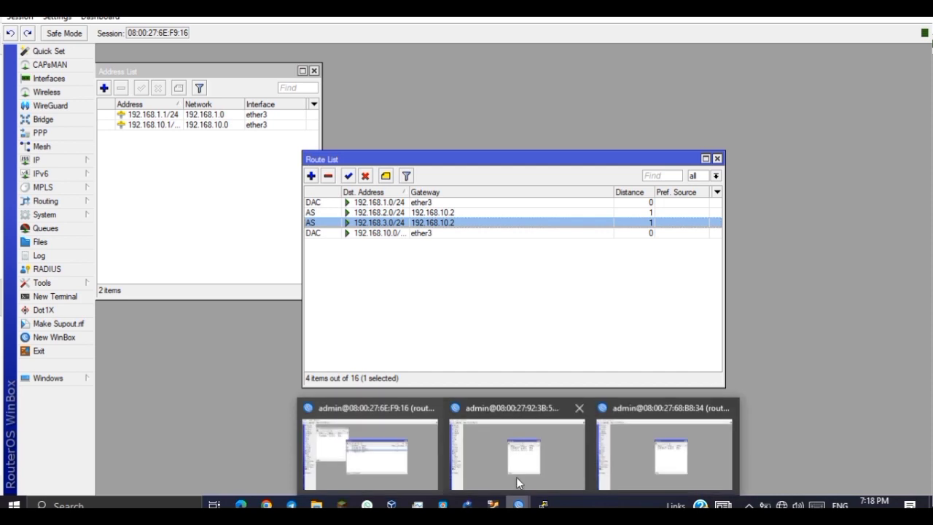
{"action": "left_click", "coordinate": [520, 455]}
{"action": "left_click_drag", "start_coordinate": [471, 158], "coordinate": [167, 45]}
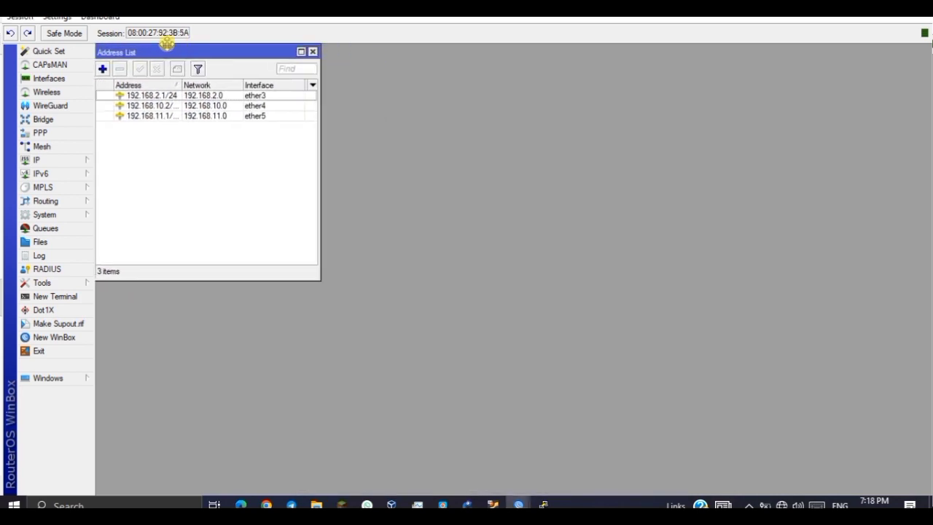
{"action": "left_click", "coordinate": [70, 161]}
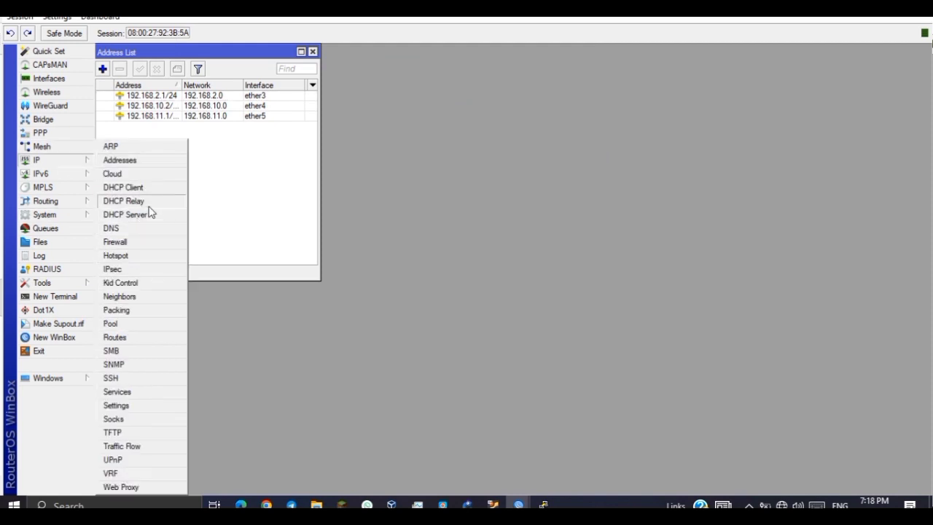
{"action": "left_click", "coordinate": [115, 337]}
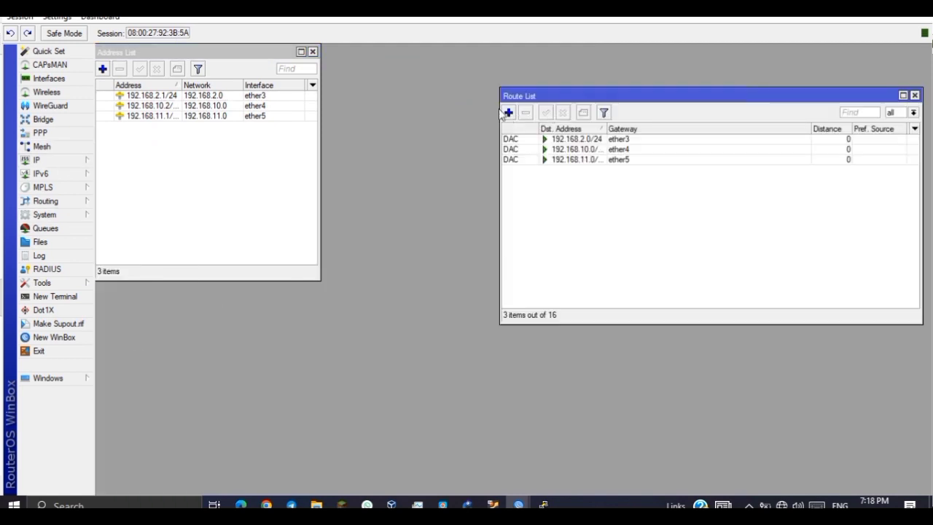
{"action": "left_click", "coordinate": [507, 113]}
{"action": "type", "text": "1"}
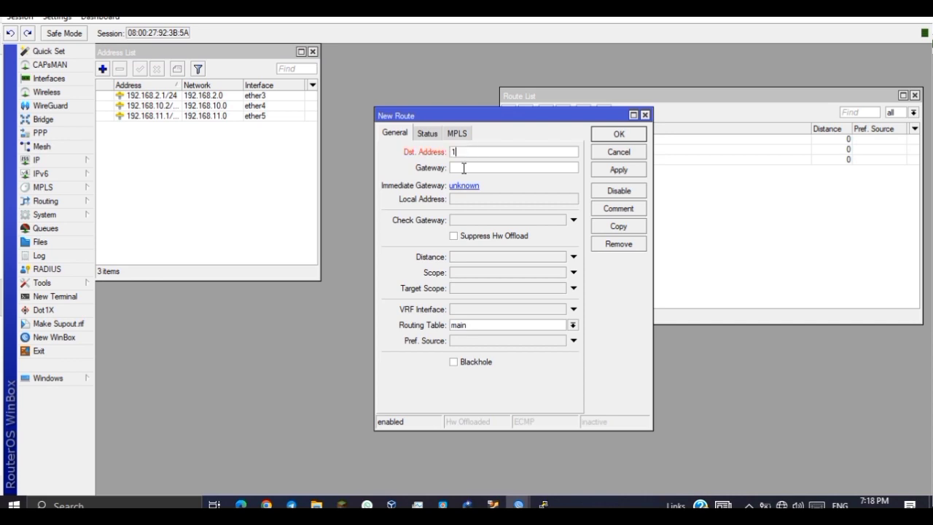
{"action": "type", "text": "92.168.1.0/24"}
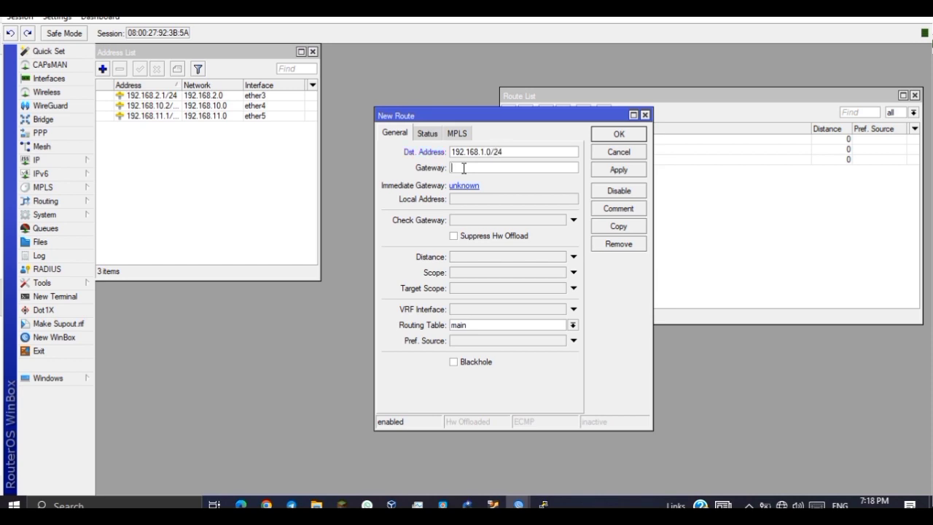
{"action": "left_click", "coordinate": [463, 169]}
{"action": "type", "text": "192.168.10.2"}
{"action": "key", "text": "BackSpace"}
{"action": "type", "text": "1"}
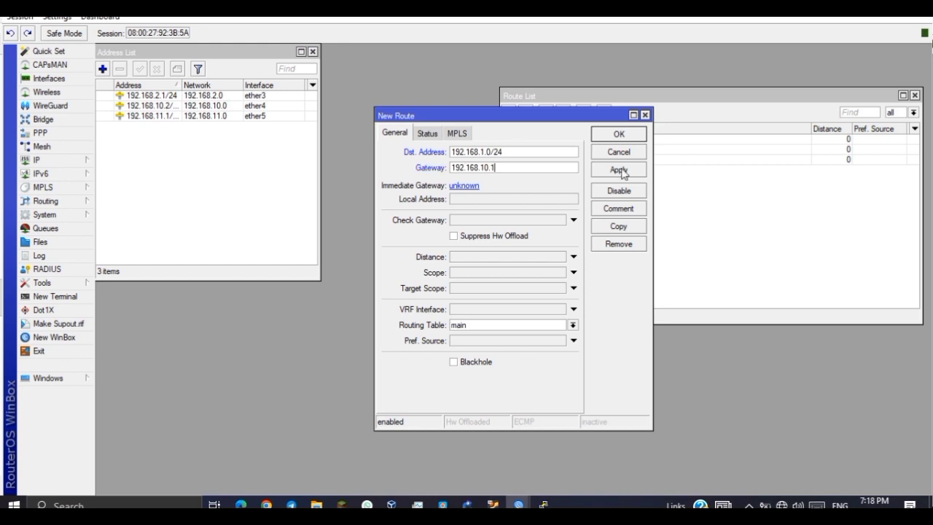
{"action": "left_click", "coordinate": [619, 169]}
{"action": "left_click", "coordinate": [624, 138]}
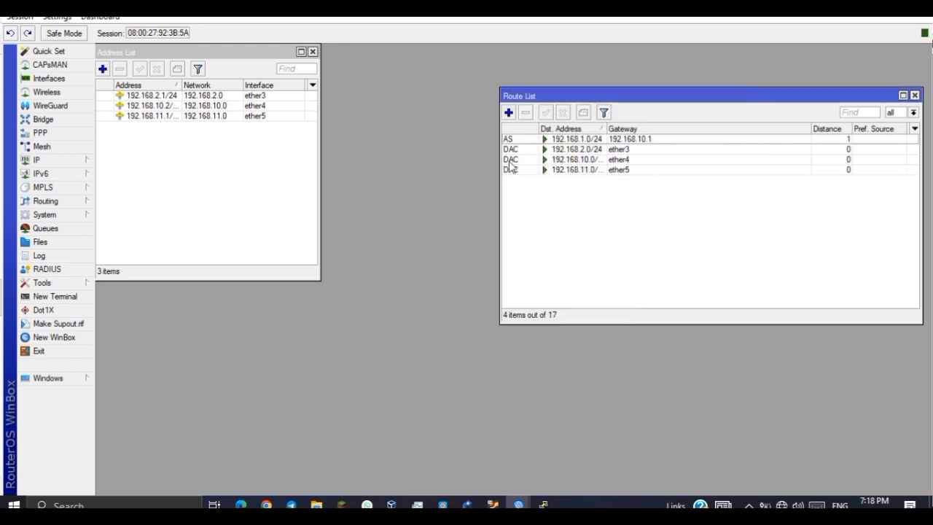
{"action": "double_click", "coordinate": [513, 140]}
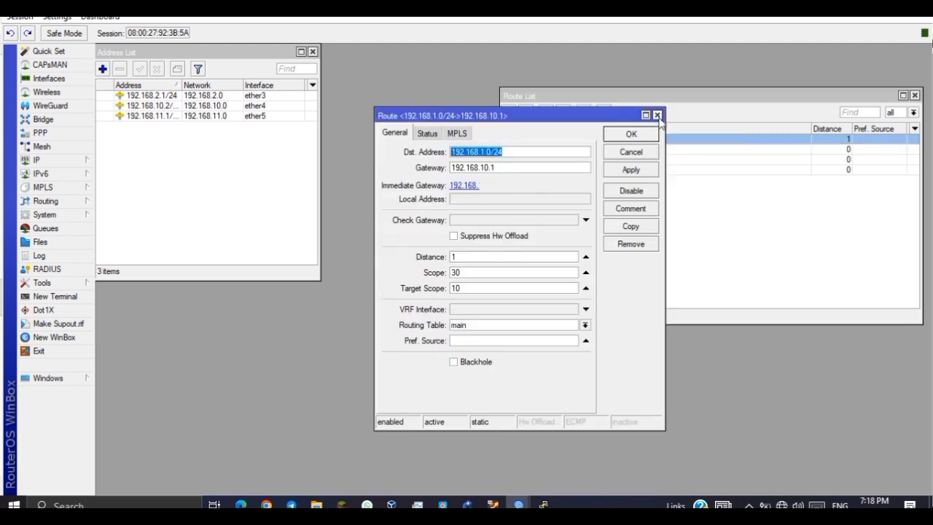
{"action": "left_click", "coordinate": [657, 116]}
Add router2's static route to 192.168.3.0/24 via gateway 192.168.11.2.
{"action": "left_click", "coordinate": [510, 111]}
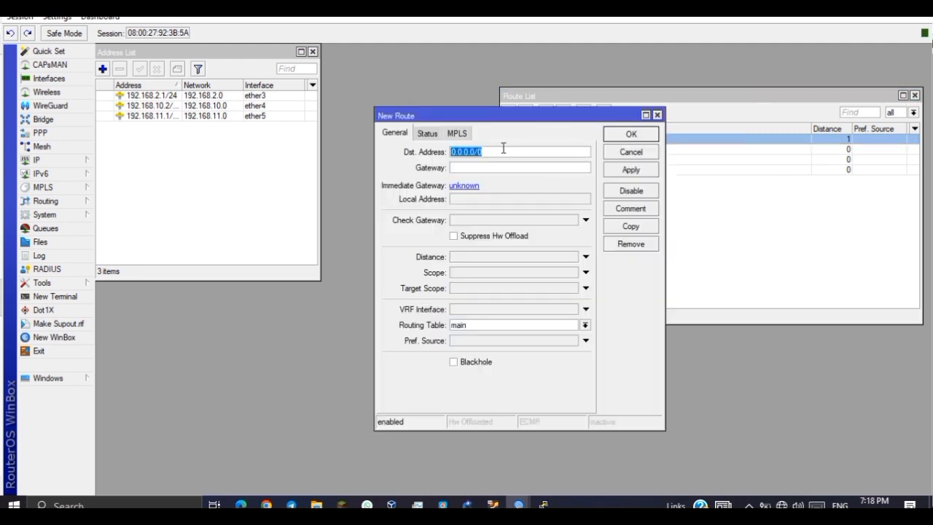
{"action": "type", "text": "192.168.10.2"}
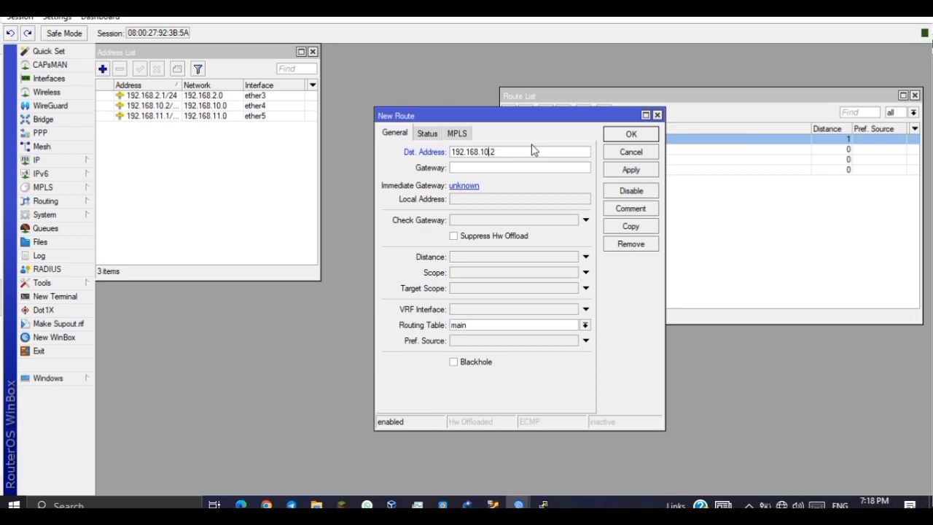
{"action": "key", "text": "BackSpace"}
{"action": "key", "text": "BackSpace"}
{"action": "type", "text": "3"}
{"action": "key", "text": "BackSpace"}
{"action": "type", "text": "0."}
{"action": "key", "text": "BackSpace"}
{"action": "type", "text": "192.168."}
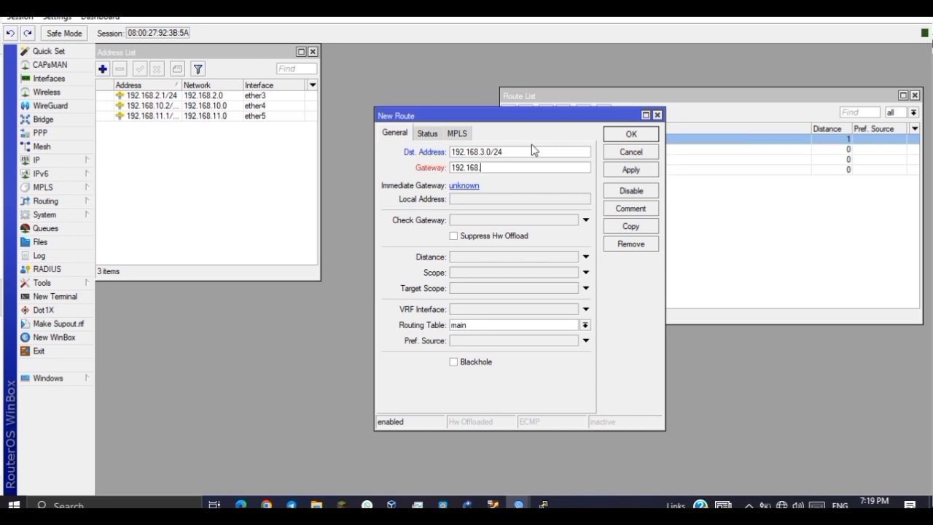
{"action": "type", "text": "11.1"}
{"action": "key", "text": "BackSpace"}
{"action": "type", "text": "2"}
{"action": "left_click", "coordinate": [628, 144]}
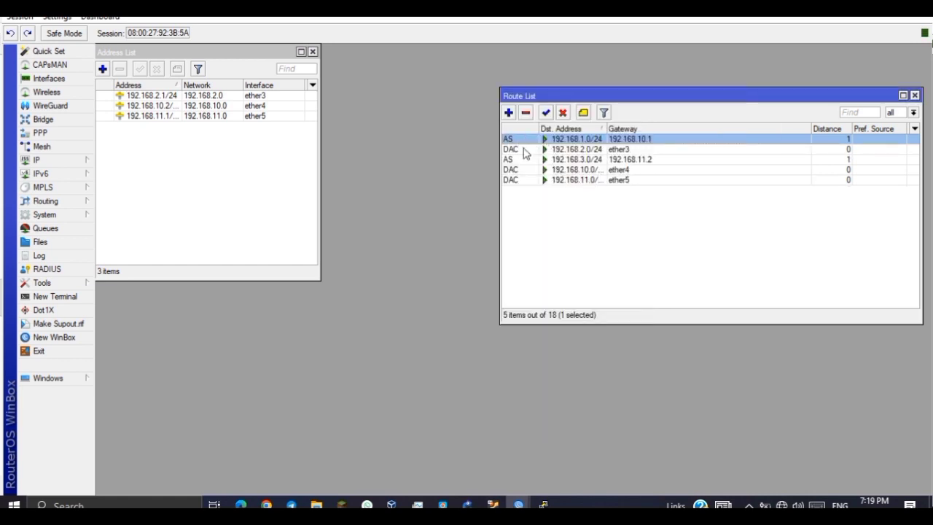
Switch to router3's WinBox session and move its address list aside.
{"action": "mouse_move", "coordinate": [518, 504]}
{"action": "left_click", "coordinate": [622, 472]}
{"action": "left_click_drag", "start_coordinate": [449, 159], "coordinate": [151, 56]}
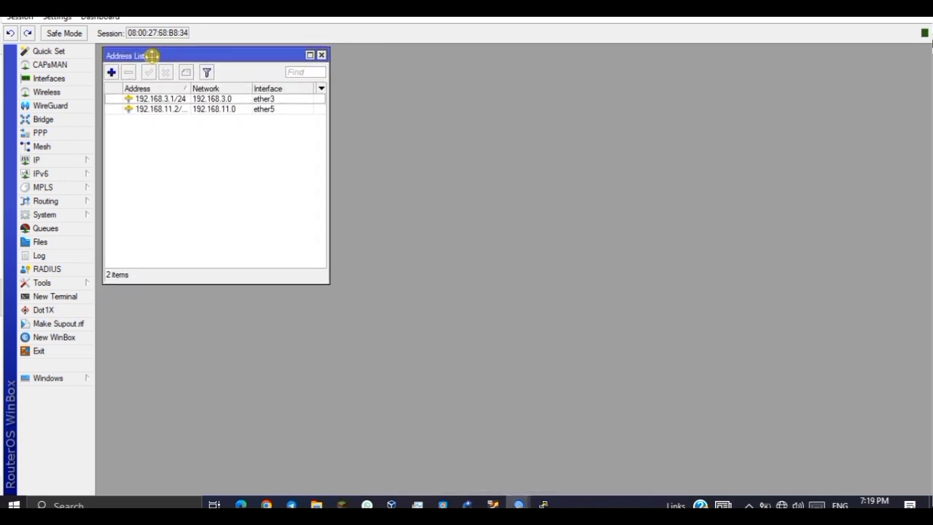
On router3, add a static route to 192.168.1.0/24 via gateway 192.168.11.1.
{"action": "left_click", "coordinate": [80, 160]}
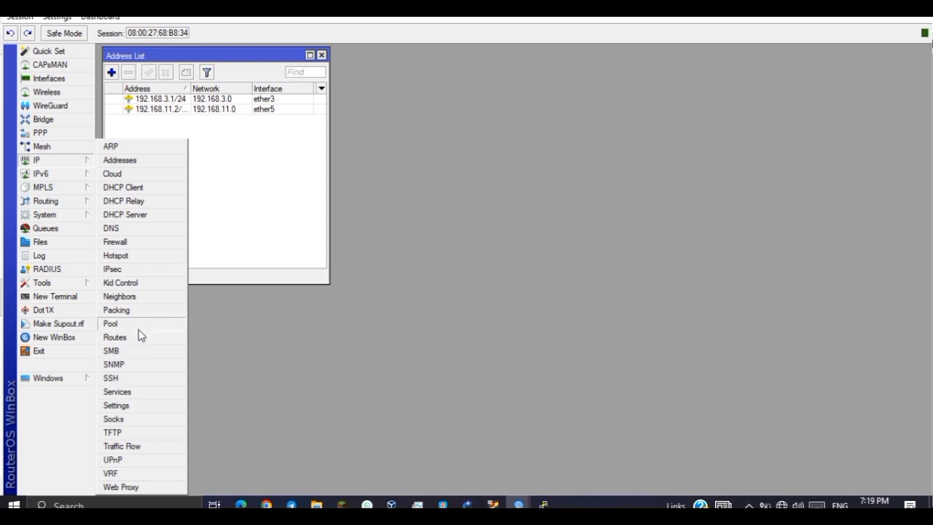
{"action": "left_click", "coordinate": [139, 337]}
{"action": "left_click", "coordinate": [311, 177]}
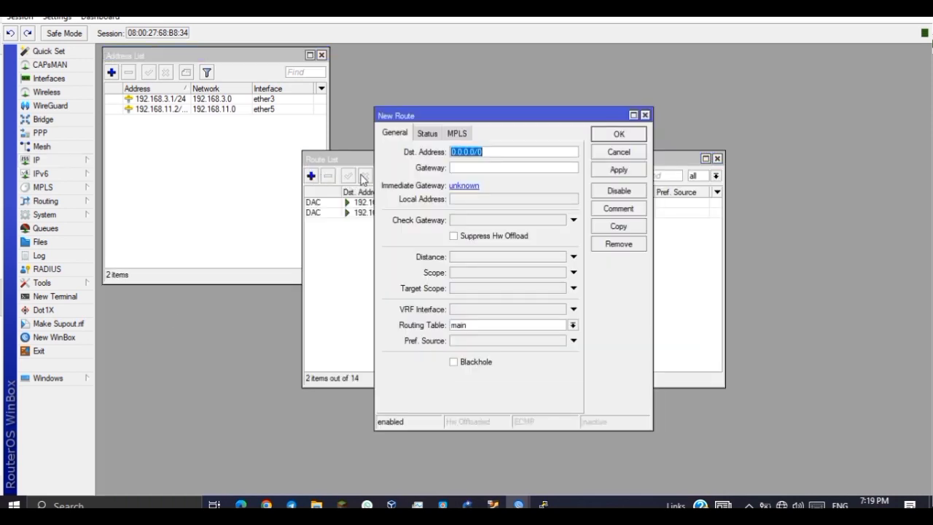
{"action": "type", "text": "192.168.1.0"}
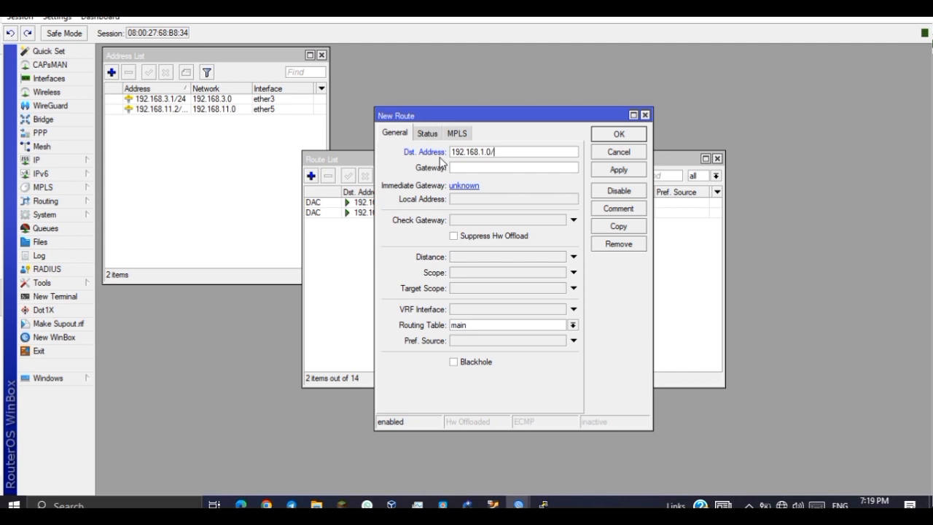
{"action": "key", "text": "Tab"}
{"action": "type", "text": "192.1"}
{"action": "type", "text": "68.11.1"}
{"action": "left_click", "coordinate": [618, 169]}
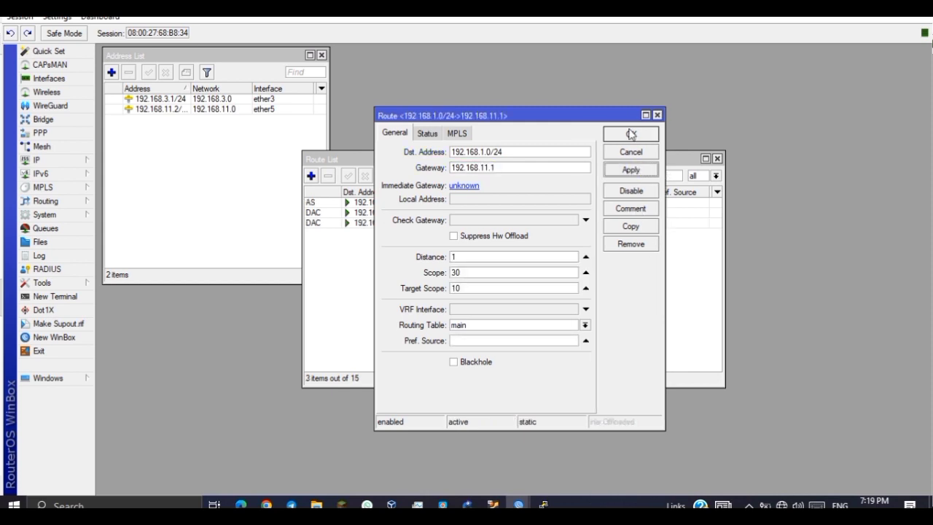
{"action": "left_click", "coordinate": [619, 134]}
Add a second static route to 192.168.2.0/24 via gateway 192.168.11.1.
{"action": "left_click", "coordinate": [311, 175]}
{"action": "left_click", "coordinate": [469, 167]}
{"action": "type", "text": "192.168.11.1"}
{"action": "left_click_drag", "start_coordinate": [486, 151], "coordinate": [337, 143]}
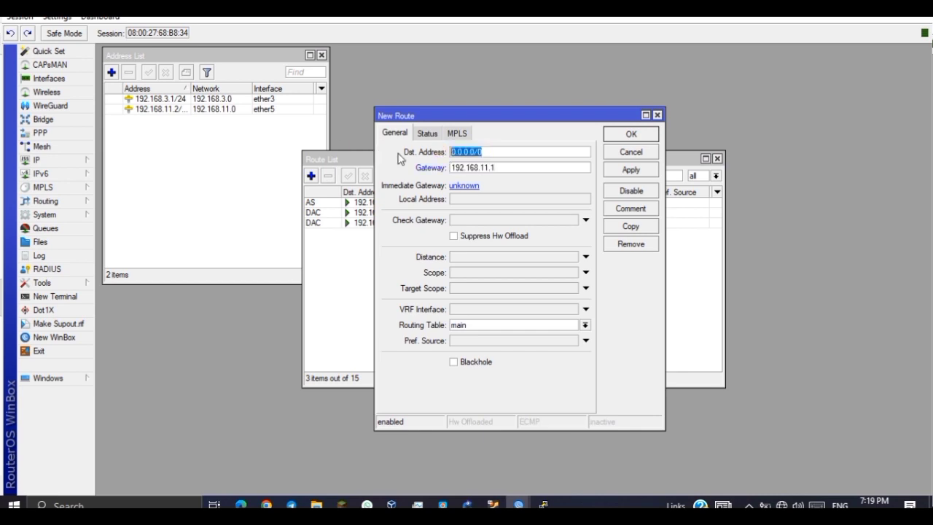
{"action": "type", "text": "192.168.11.1"}
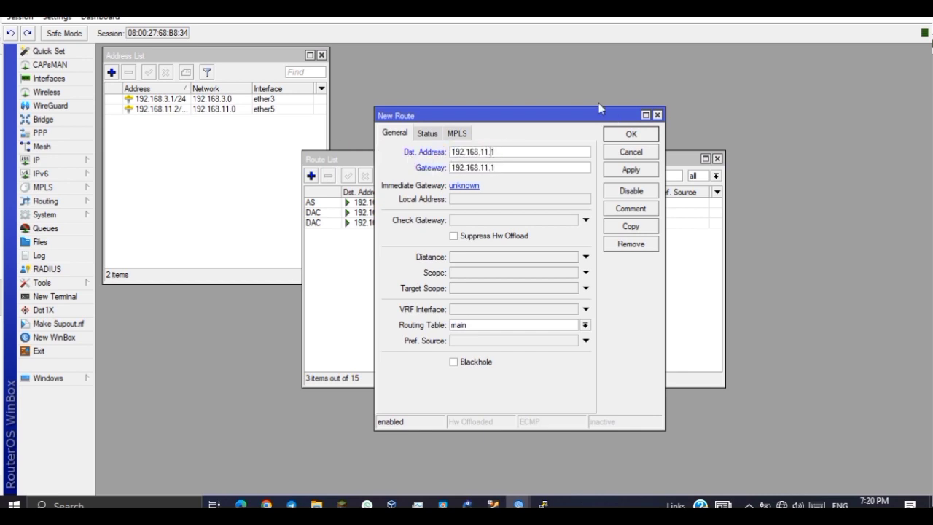
{"action": "key", "text": "BackSpace"}
{"action": "key", "text": "BackSpace"}
{"action": "key", "text": "BackSpace"}
{"action": "key", "text": "BackSpace"}
{"action": "type", "text": "2."}
{"action": "key", "text": "BackSpace"}
{"action": "type", "text": ".0/24"}
{"action": "left_click", "coordinate": [645, 169]}
{"action": "left_click", "coordinate": [631, 133]}
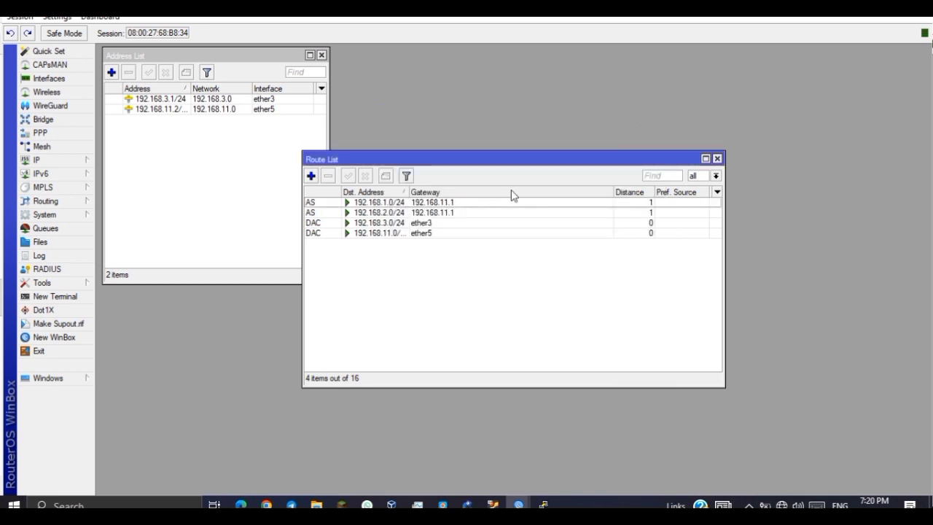
{"action": "left_click", "coordinate": [414, 203]}
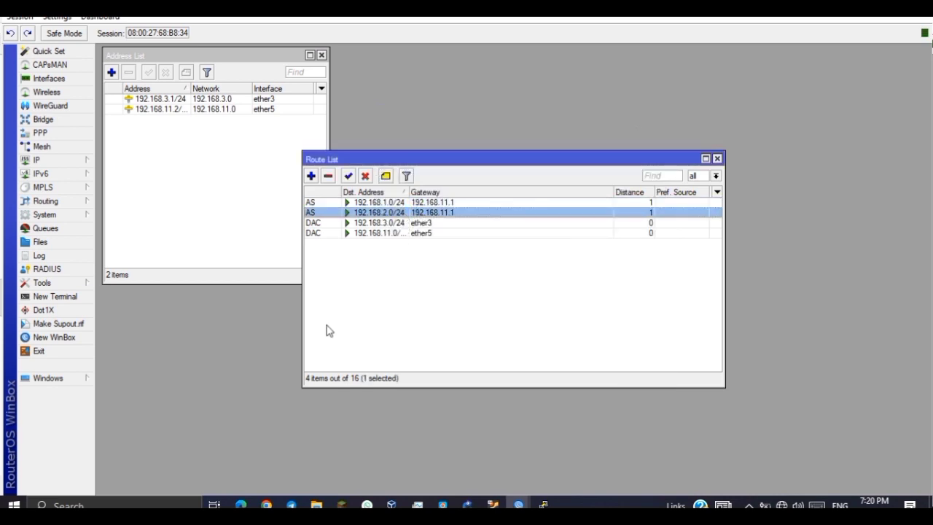
Re-run the pings from PC1 to 192.168.2.1 and from PC2 to 192.168.1.2.
{"action": "mouse_move", "coordinate": [543, 504]}
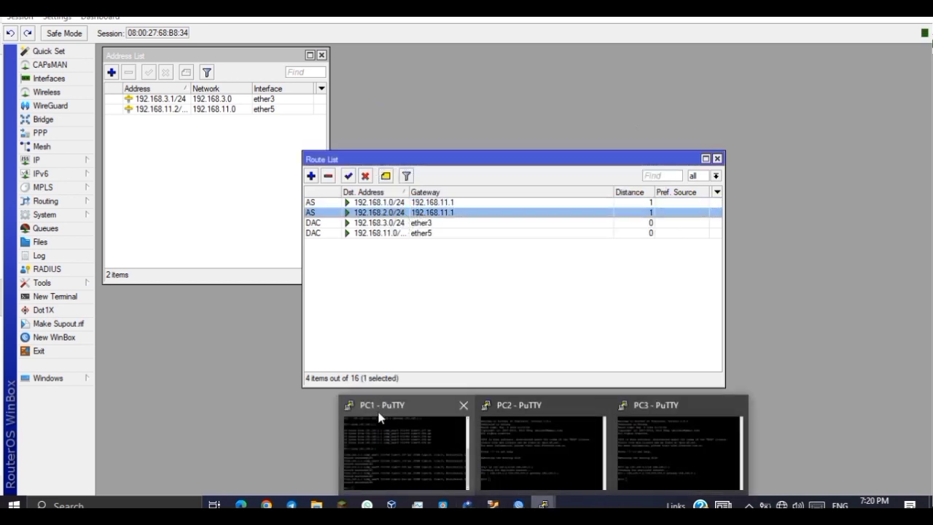
{"action": "left_click", "coordinate": [404, 448]}
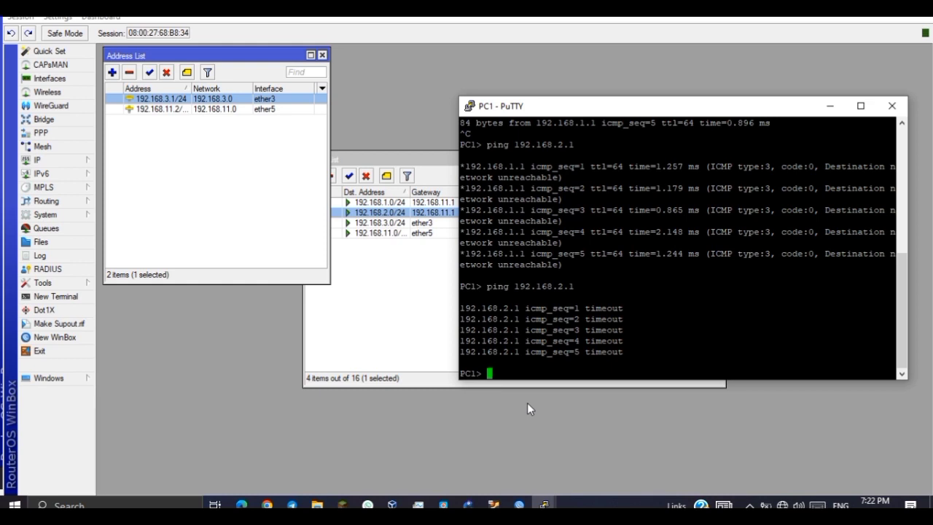
{"action": "key", "text": "Up"}
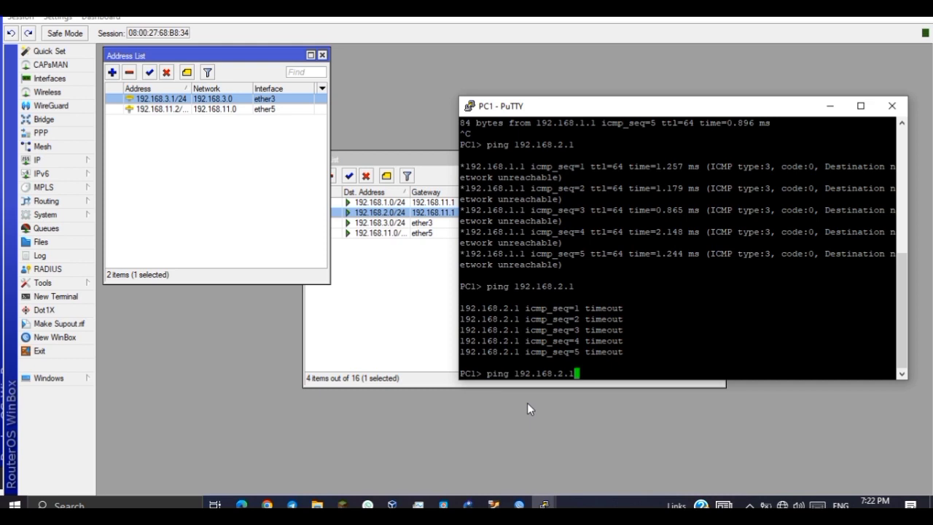
{"action": "key", "text": "Return"}
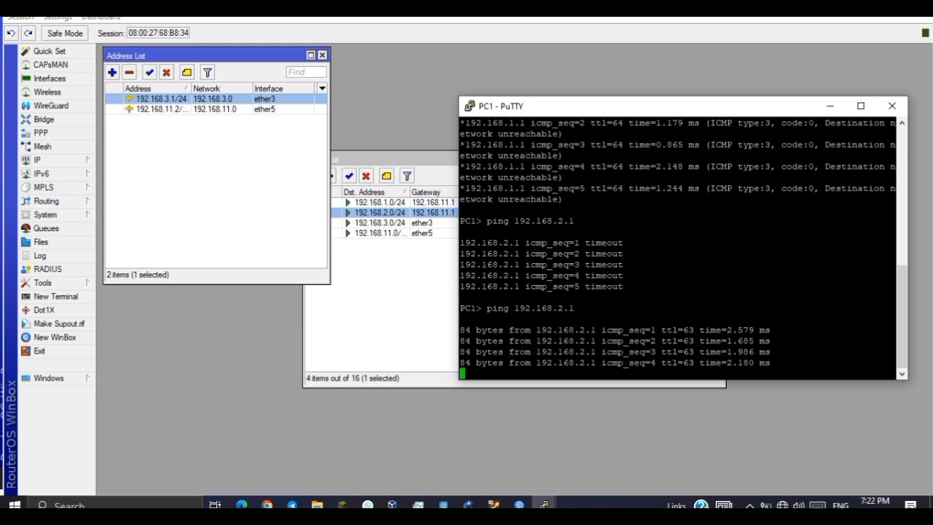
{"action": "mouse_move", "coordinate": [543, 503]}
{"action": "left_click", "coordinate": [582, 456]}
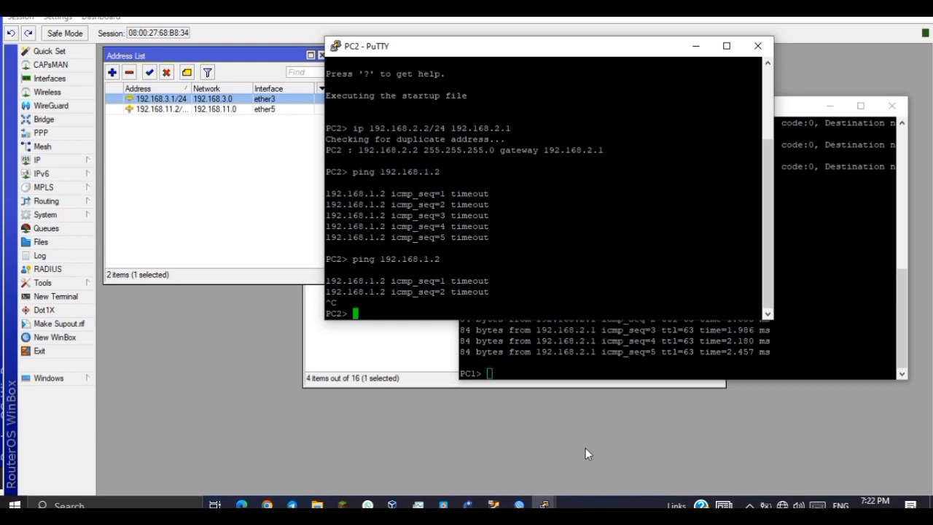
{"action": "key", "text": "Up"}
{"action": "key", "text": "Return"}
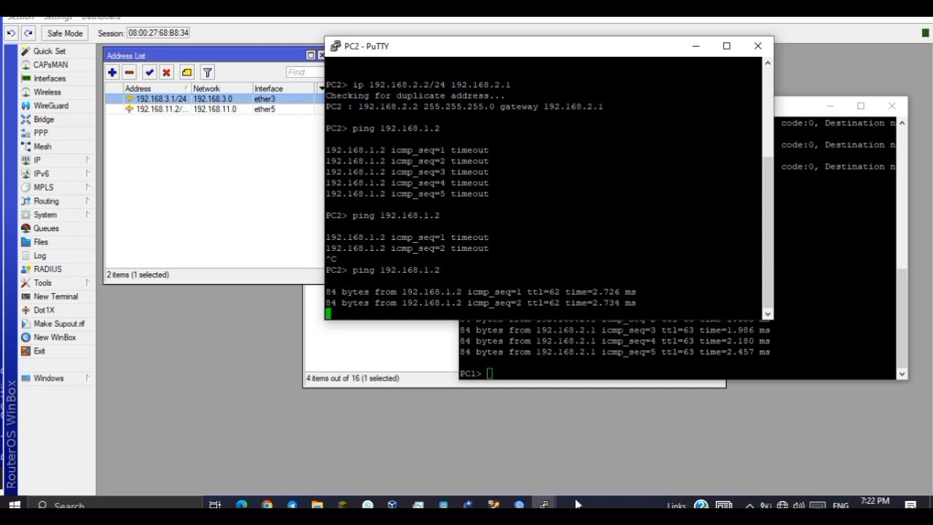
From PC3, ping 192.168.1.2 and stop it once replies arrive.
{"action": "left_click", "coordinate": [545, 504]}
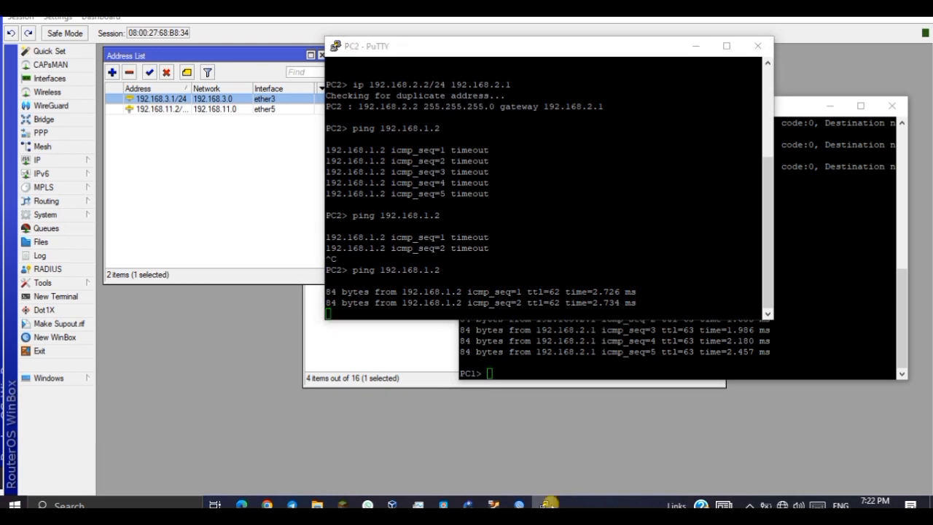
{"action": "left_click", "coordinate": [639, 456]}
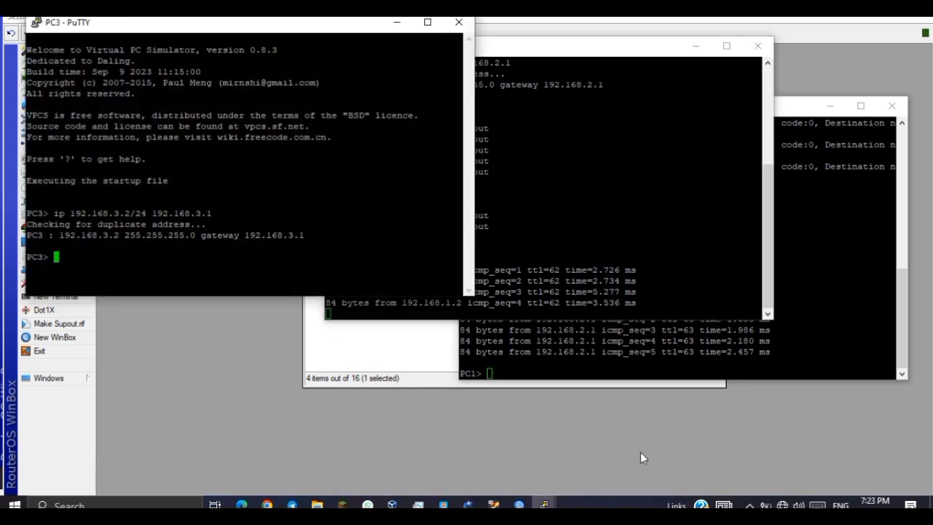
{"action": "type", "text": "ping "}
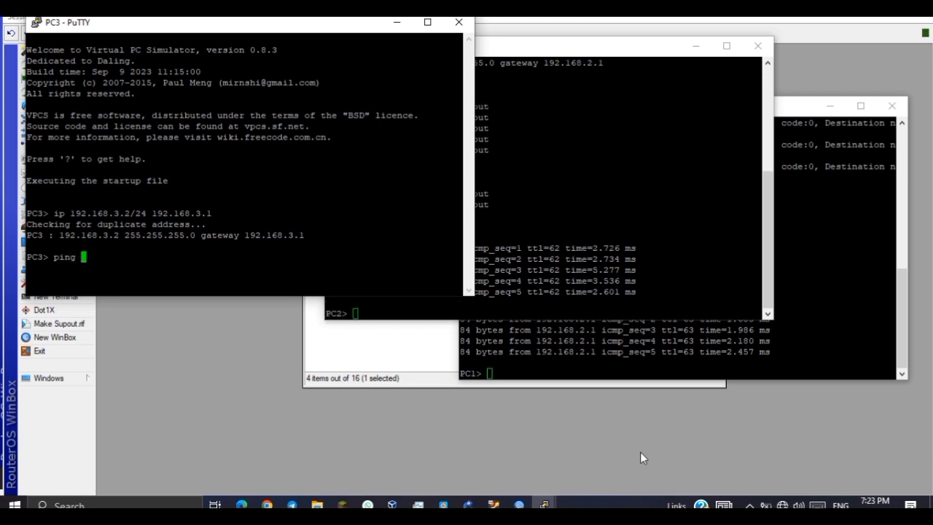
{"action": "type", "text": "192.168.1.2"}
{"action": "key", "text": "Return"}
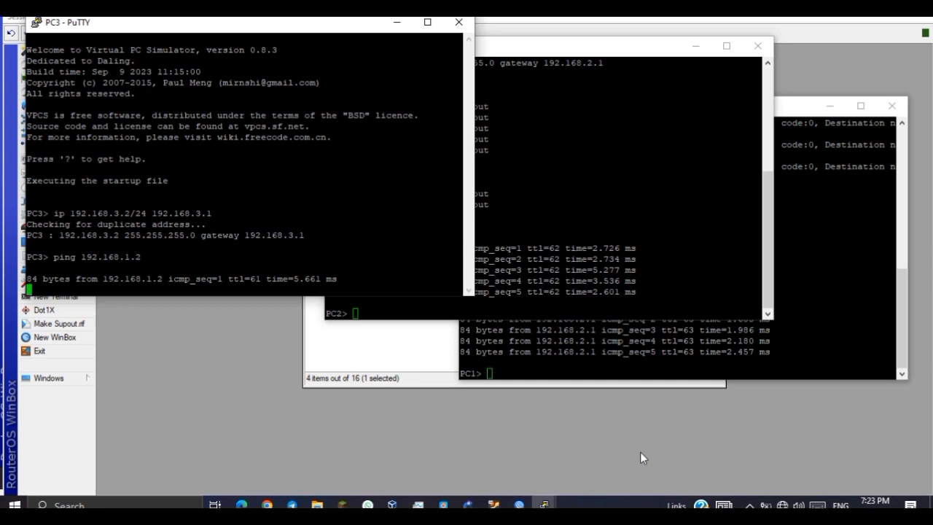
{"action": "key", "text": "ctrl+c"}
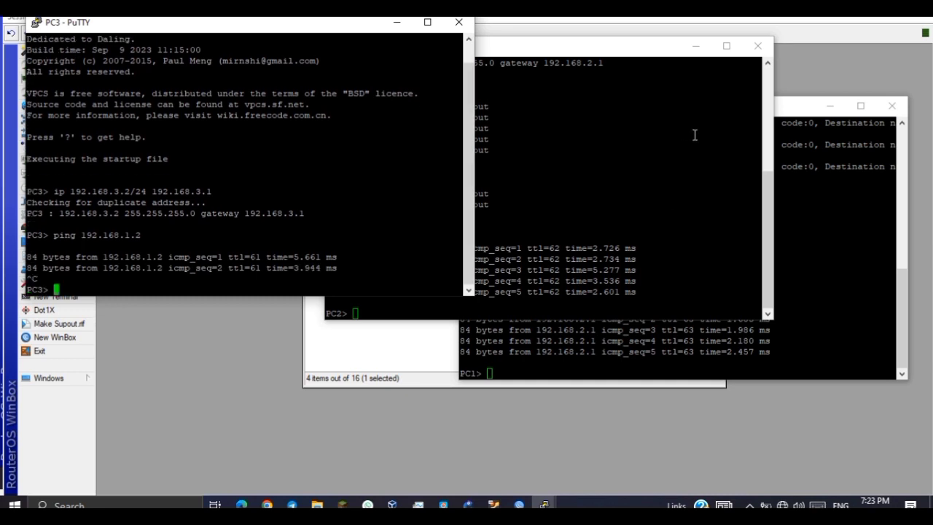
Minimize the PC3, PC2 and PC1 terminal windows.
{"action": "left_click", "coordinate": [397, 22]}
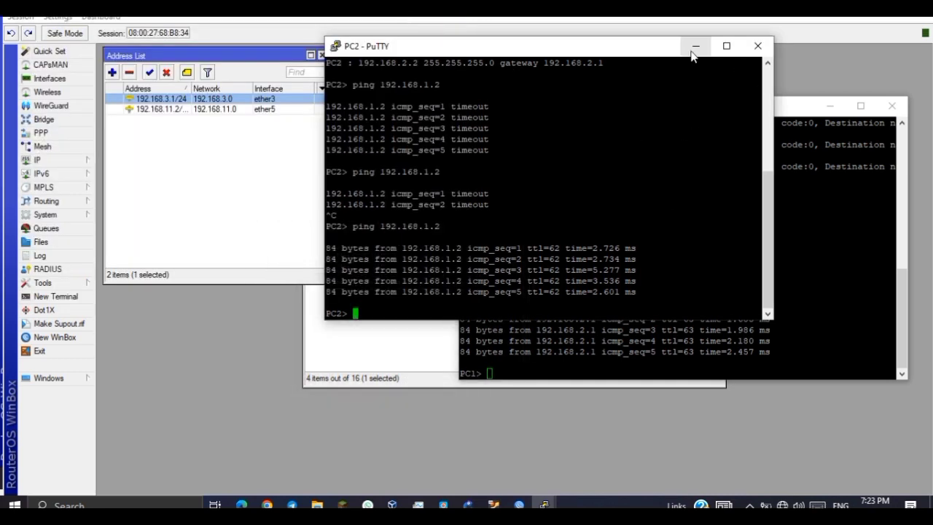
{"action": "left_click", "coordinate": [695, 46]}
{"action": "left_click", "coordinate": [829, 107]}
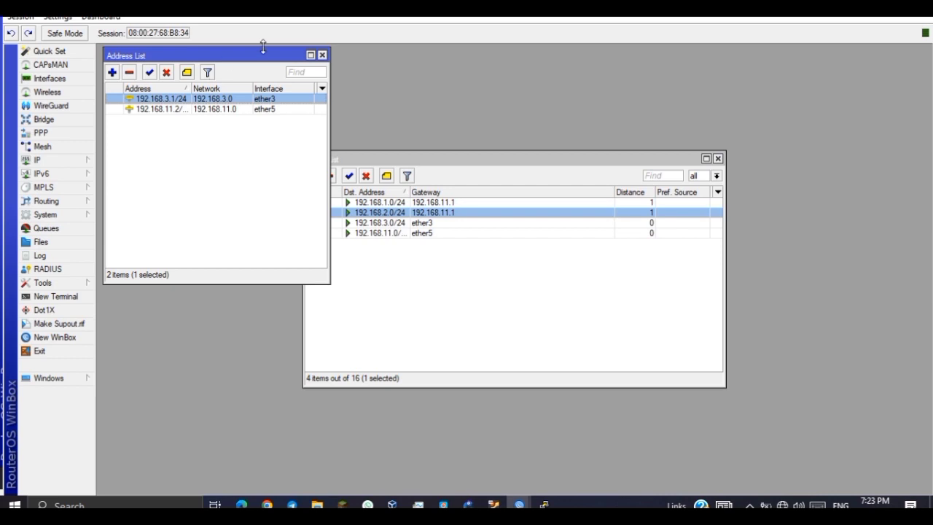
Disable router3's static routes to 192.168.2.0/24 and 192.168.1.0/24.
{"action": "left_click_drag", "start_coordinate": [404, 162], "coordinate": [454, 153]}
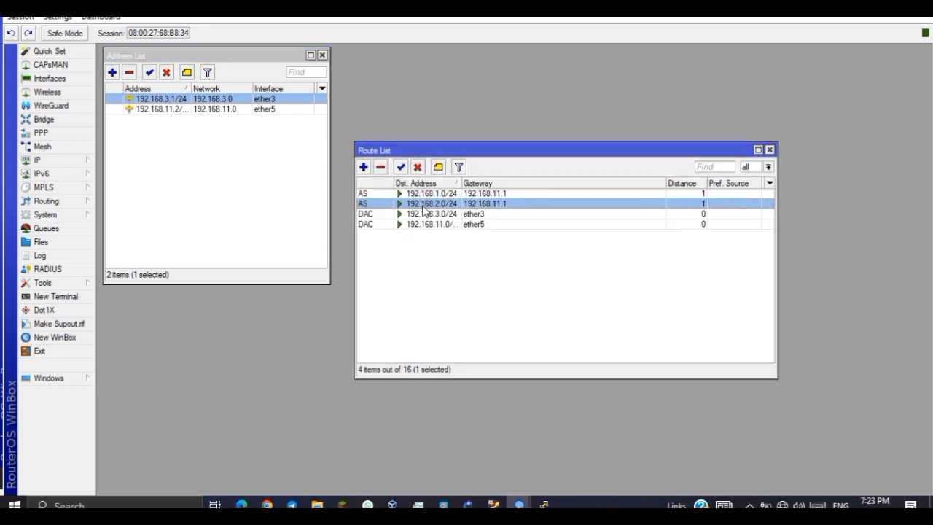
{"action": "left_click", "coordinate": [417, 167]}
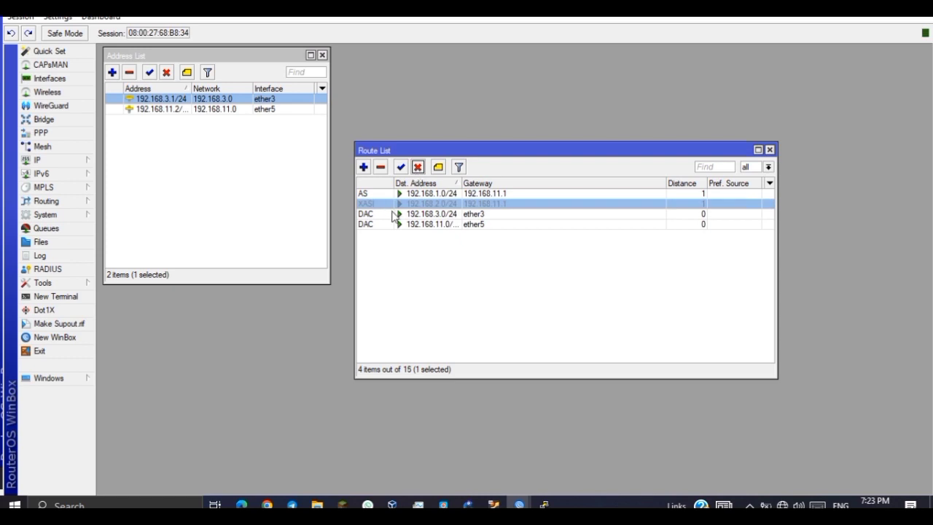
{"action": "left_click", "coordinate": [393, 213]}
{"action": "left_click", "coordinate": [416, 193]}
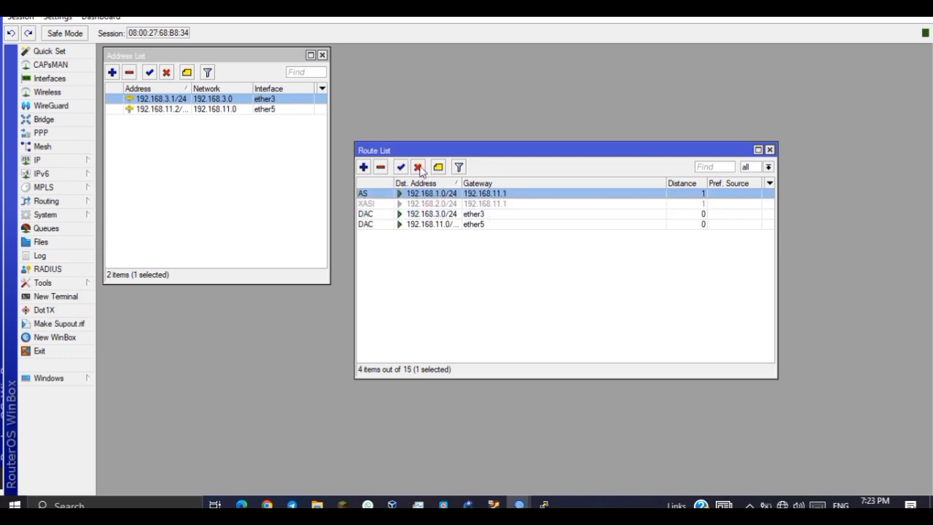
{"action": "left_click", "coordinate": [417, 167]}
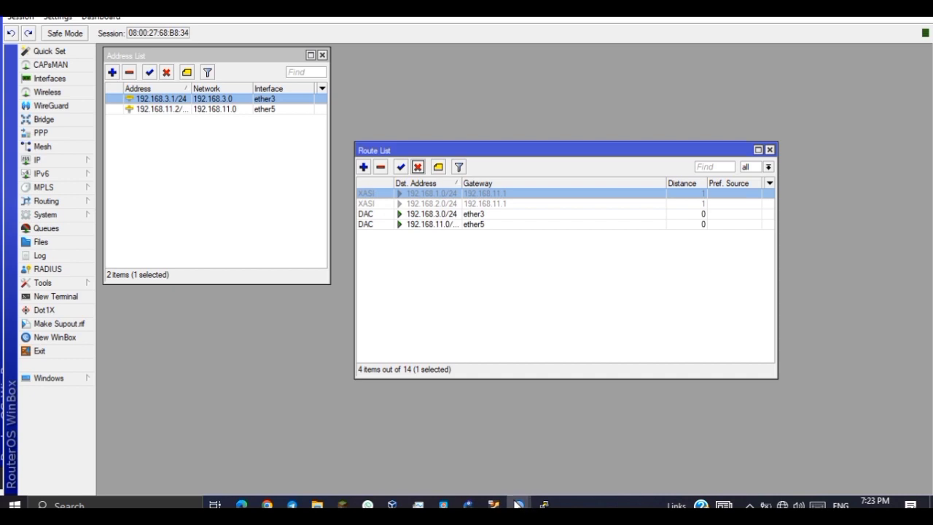
On the second router, disable the static routes to 192.168.3.0/24 and 192.168.1.0/24.
{"action": "left_click", "coordinate": [522, 503]}
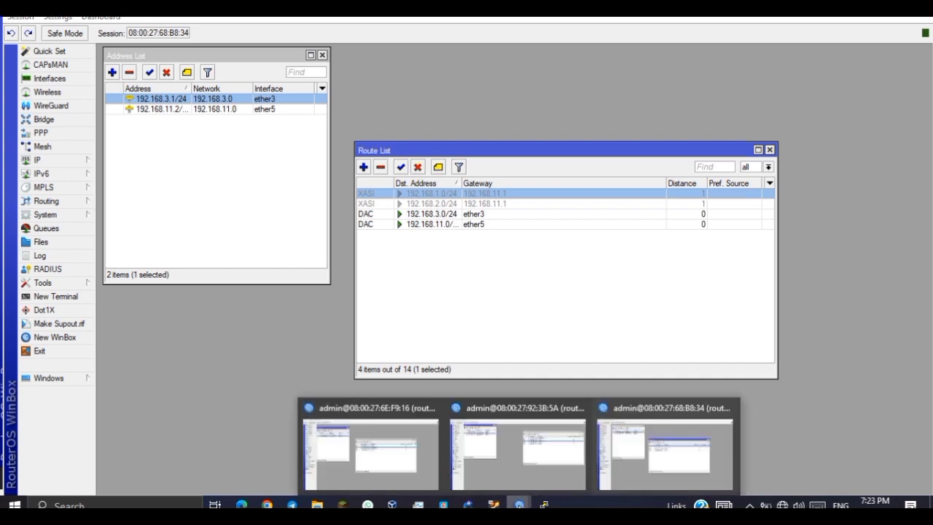
{"action": "left_click", "coordinate": [600, 457]}
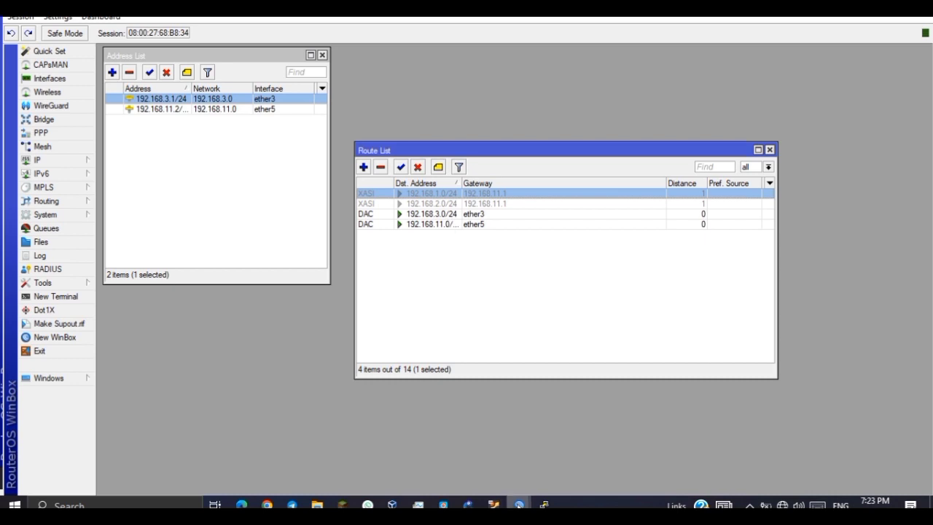
{"action": "left_click", "coordinate": [519, 501]}
{"action": "left_click", "coordinate": [516, 459]}
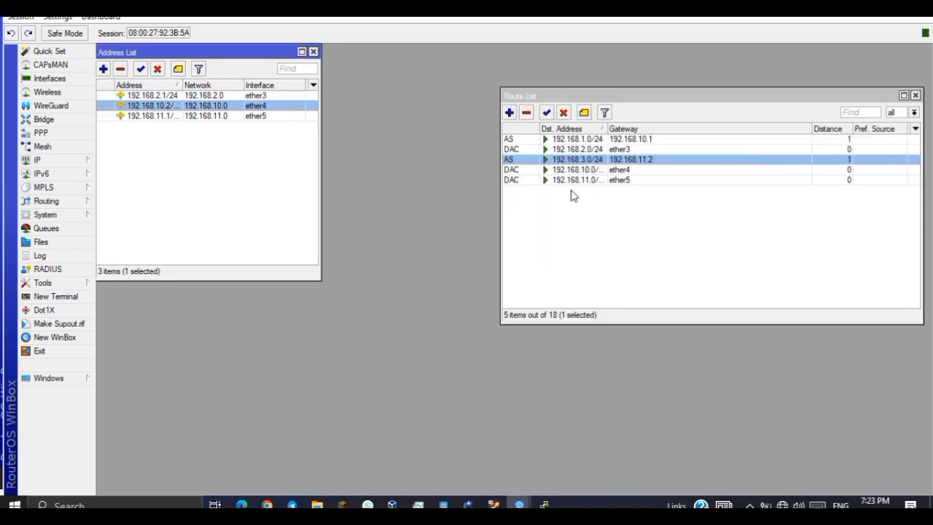
{"action": "left_click", "coordinate": [567, 160]}
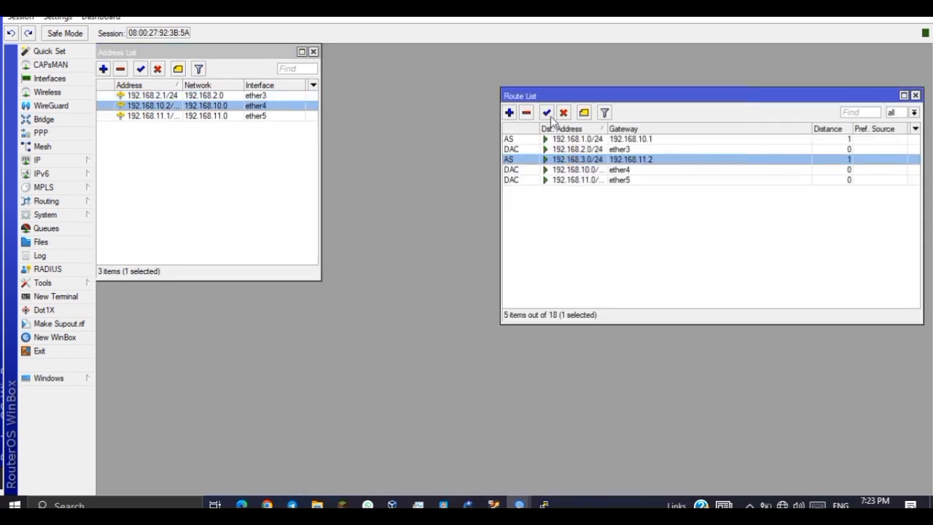
{"action": "left_click", "coordinate": [563, 113]}
{"action": "left_click", "coordinate": [554, 138]}
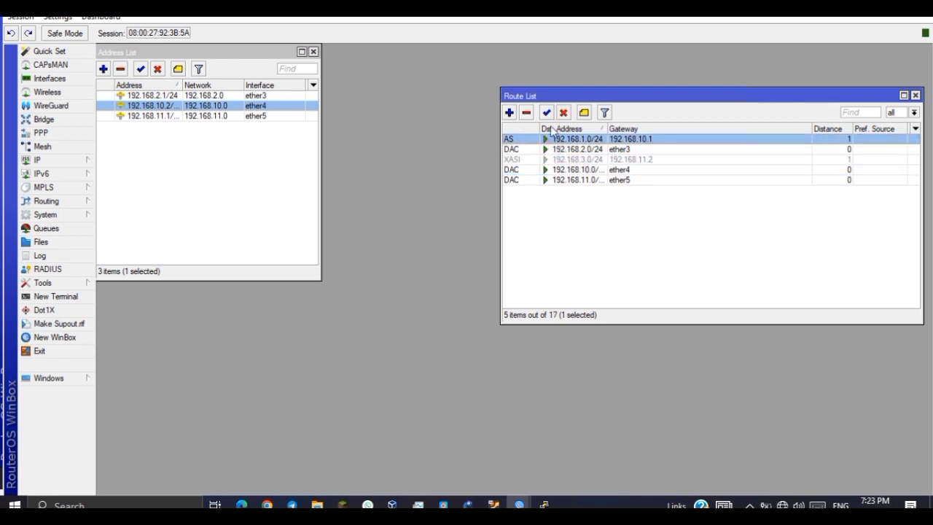
{"action": "left_click", "coordinate": [565, 114]}
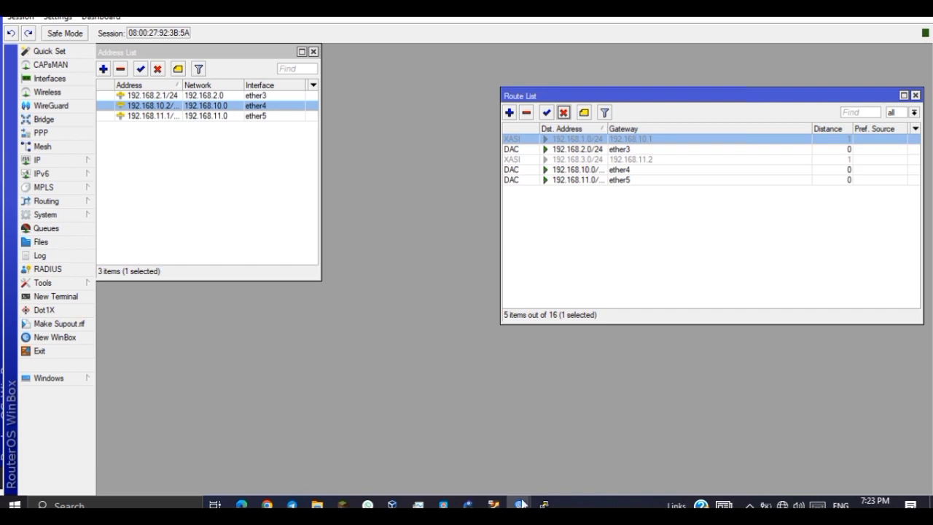
On the first router, disable the static routes to 192.168.2.0/24 and 192.168.3.0/24.
{"action": "mouse_move", "coordinate": [519, 504]}
{"action": "left_click", "coordinate": [410, 453]}
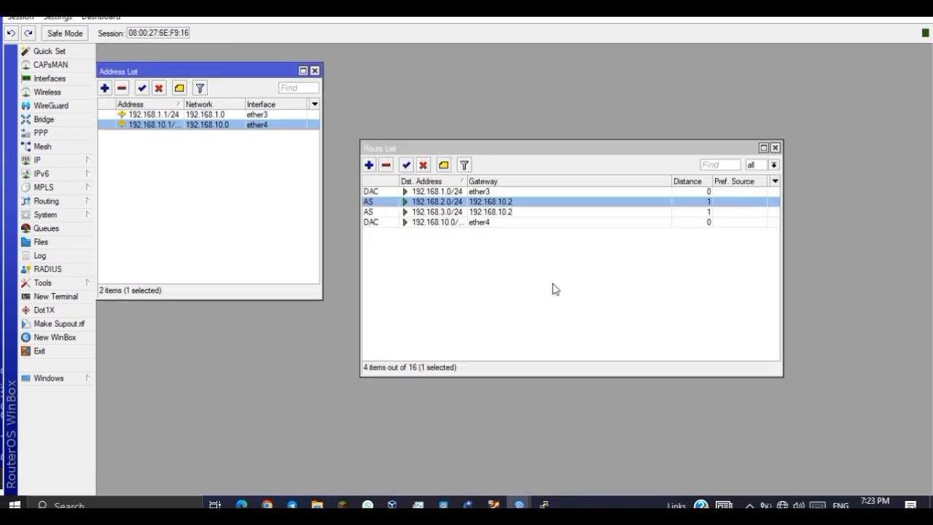
{"action": "left_click", "coordinate": [423, 165]}
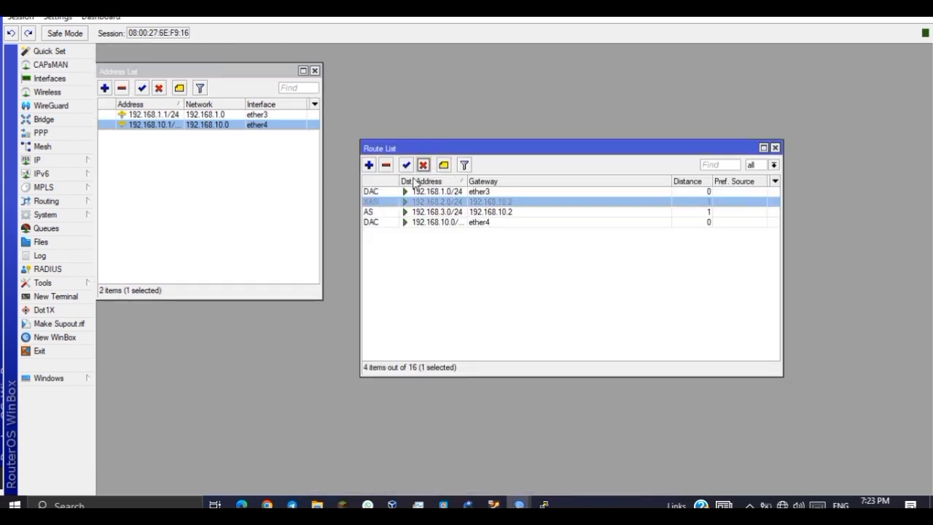
{"action": "left_click", "coordinate": [388, 212]}
{"action": "left_click", "coordinate": [423, 164]}
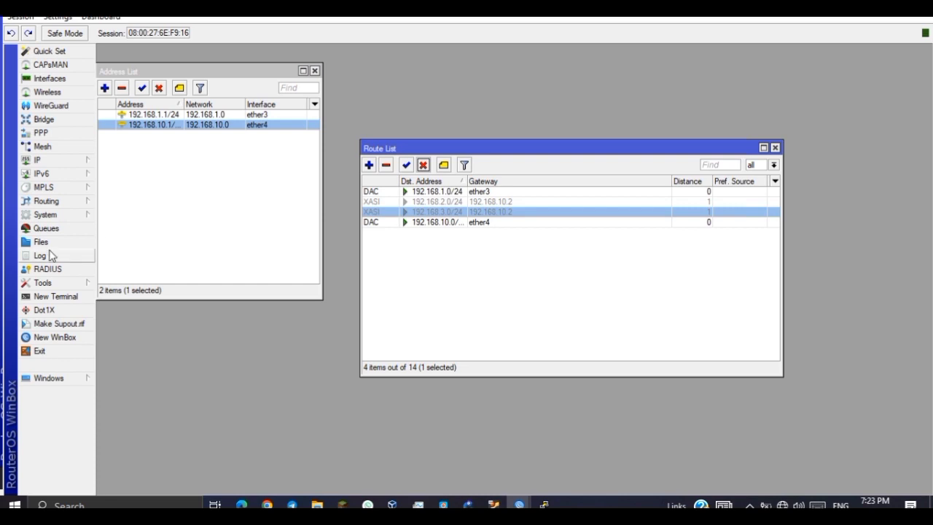
On router1, create OSPF instance ospf-instance-1 and area ospf-area-1.
{"action": "left_click", "coordinate": [62, 204]}
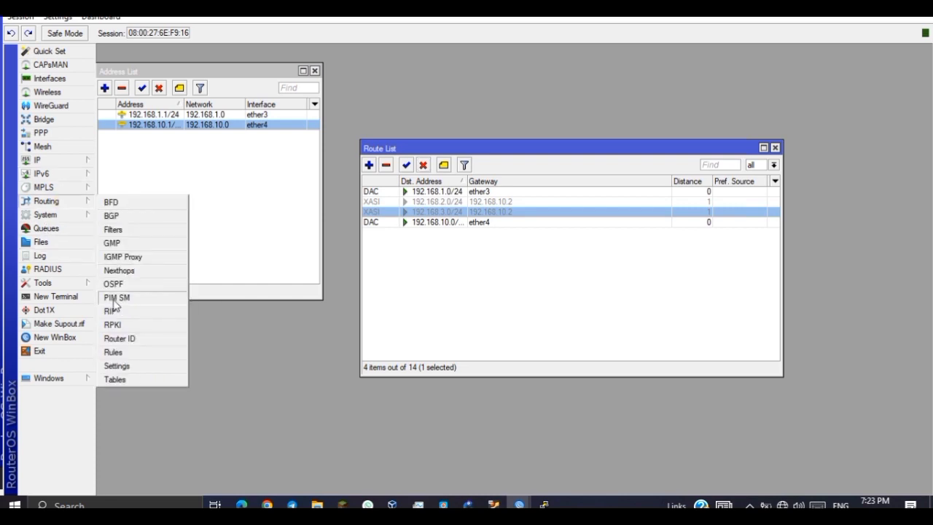
{"action": "left_click", "coordinate": [117, 283]}
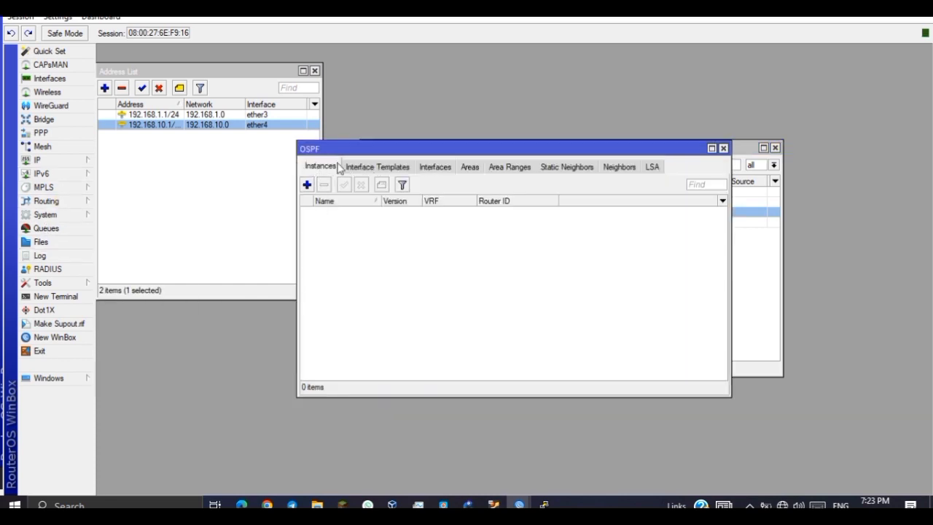
{"action": "left_click", "coordinate": [307, 184]}
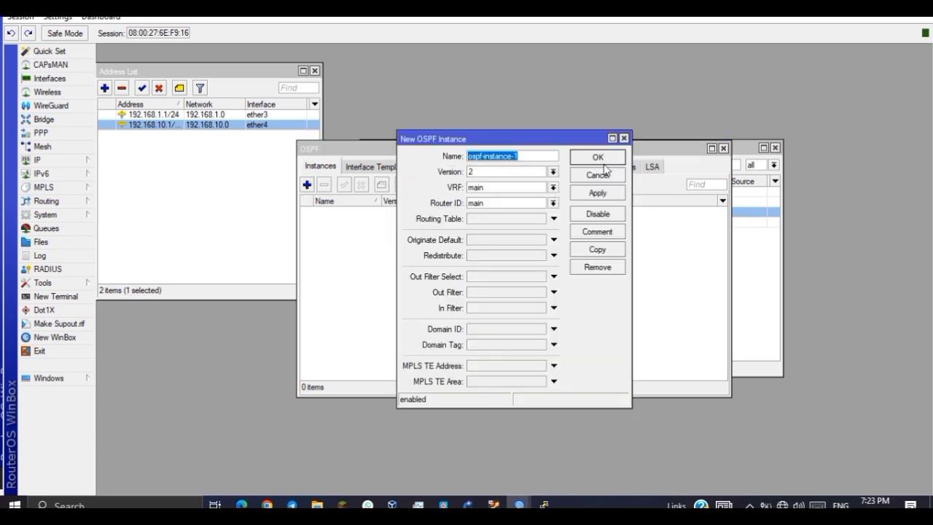
{"action": "left_click", "coordinate": [599, 159]}
{"action": "left_click", "coordinate": [469, 167]}
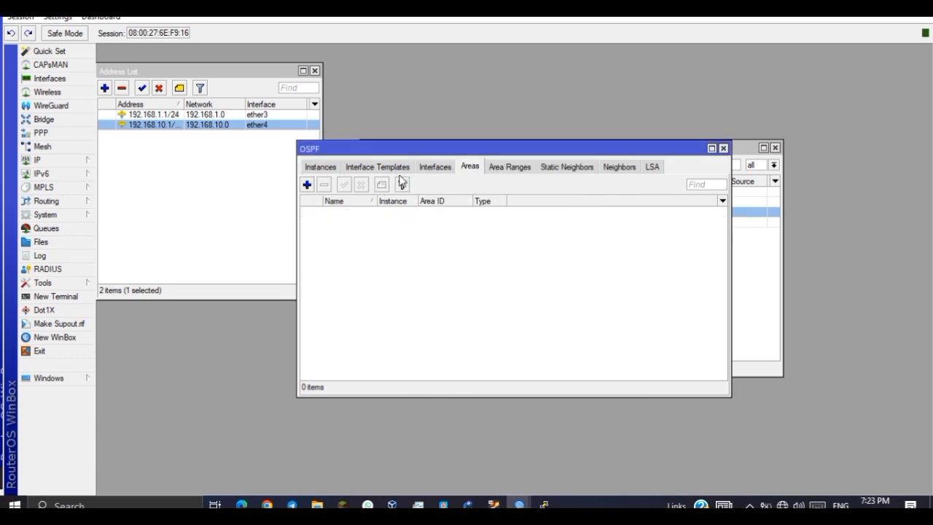
{"action": "left_click", "coordinate": [307, 185]}
{"action": "left_click", "coordinate": [575, 213]}
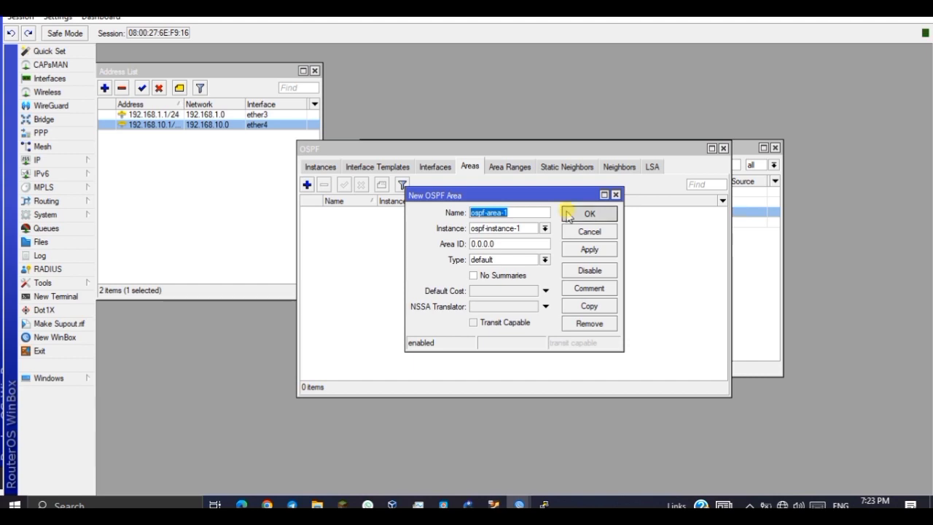
Add an OSPF interface template with networks 192.168.1.0/24 and 192.168.10.0/24.
{"action": "left_click", "coordinate": [375, 166]}
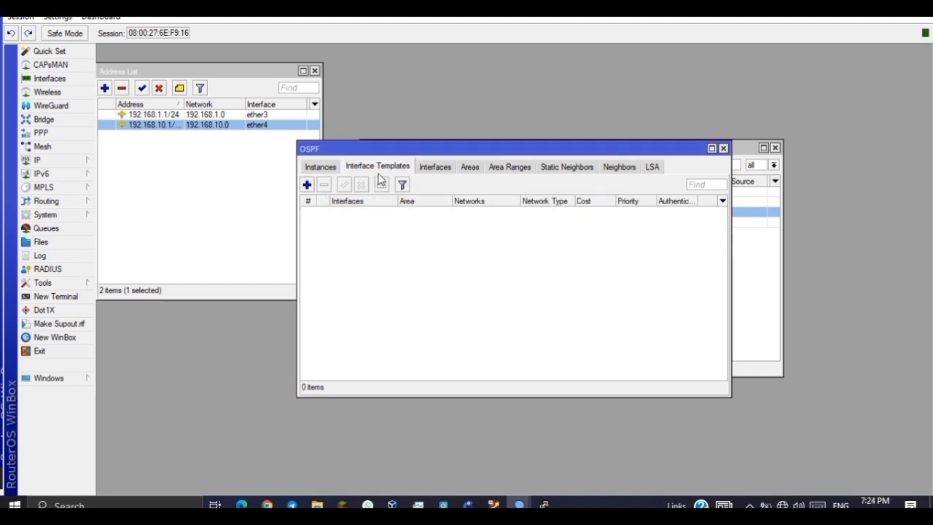
{"action": "left_click", "coordinate": [307, 184]}
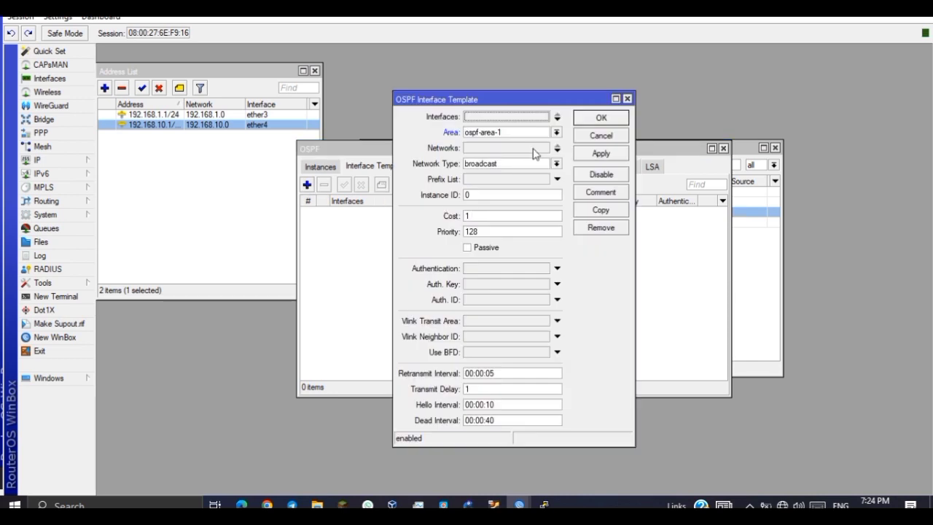
{"action": "left_click", "coordinate": [557, 148]}
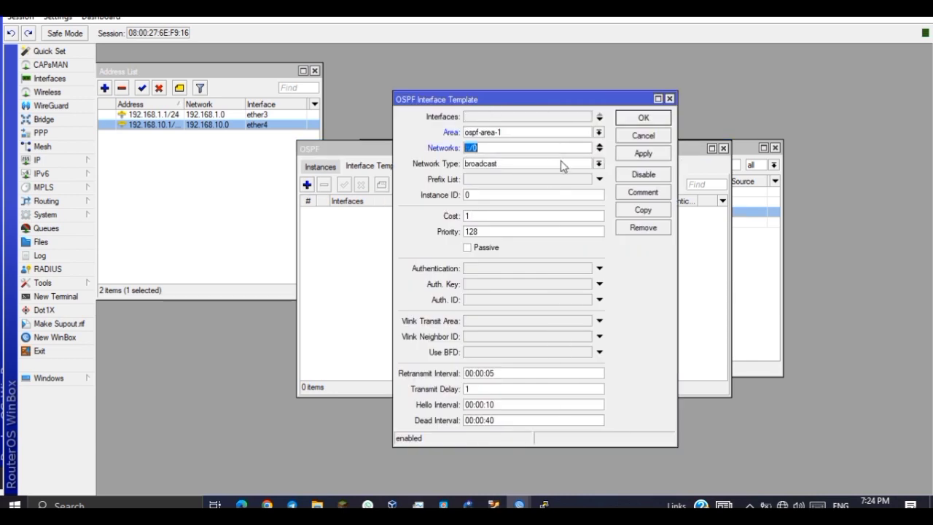
{"action": "left_click", "coordinate": [599, 151]}
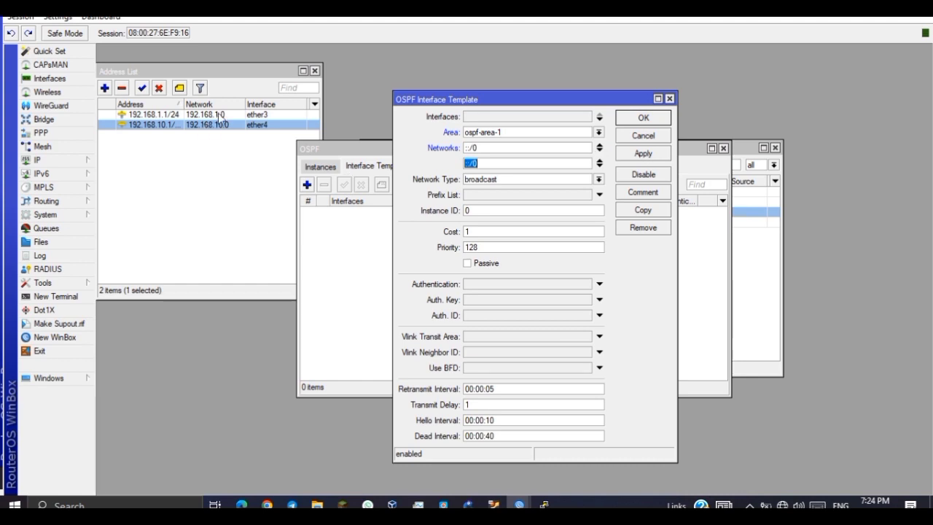
{"action": "double_click", "coordinate": [493, 148]}
{"action": "type", "text": "192.168.1.0"}
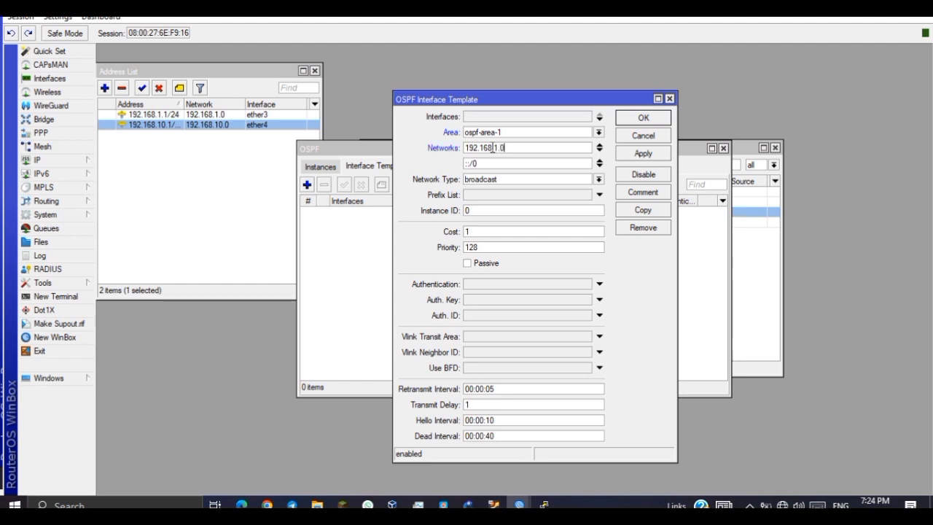
{"action": "key", "text": "Tab"}
{"action": "key", "text": "BackSpace"}
{"action": "type", "text": "192.168.10.0"}
{"action": "left_click", "coordinate": [513, 148]}
{"action": "left_click", "coordinate": [539, 168]}
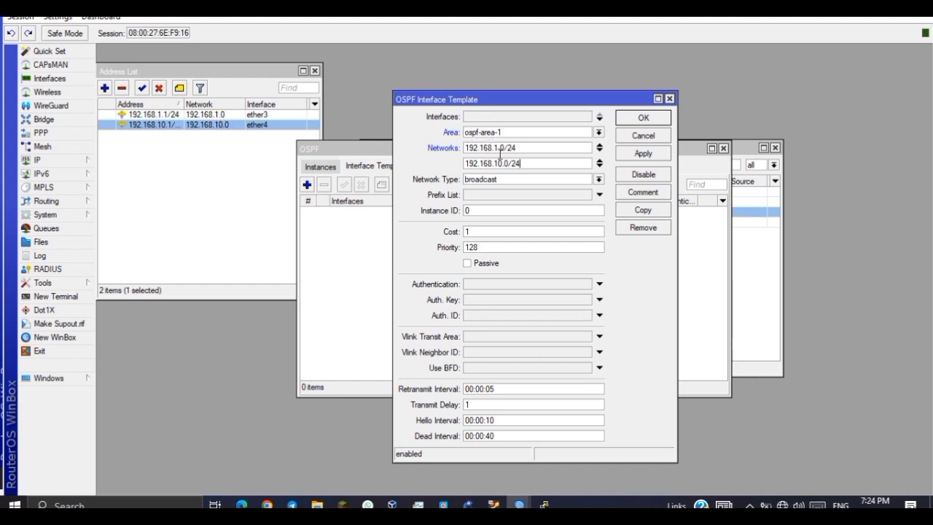
{"action": "left_click", "coordinate": [661, 154]}
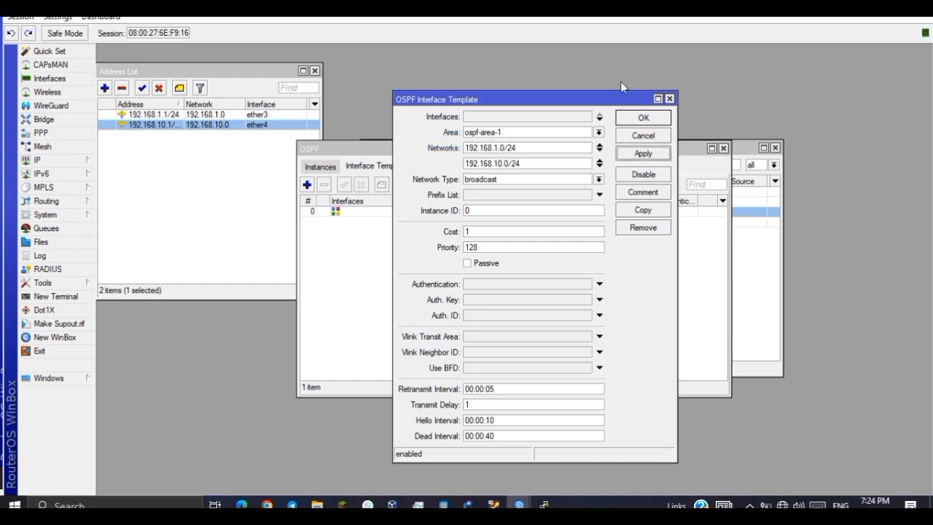
{"action": "left_click", "coordinate": [643, 117]}
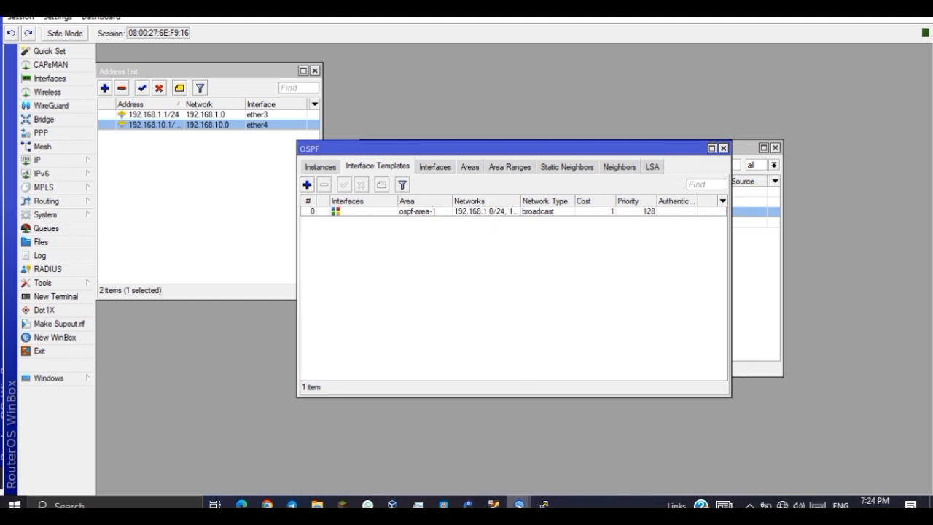
On router2, create ospf-instance-1 and area ospf-area-1 with area ID 0.0.0.0.
{"action": "mouse_move", "coordinate": [519, 504]}
{"action": "left_click", "coordinate": [548, 465]}
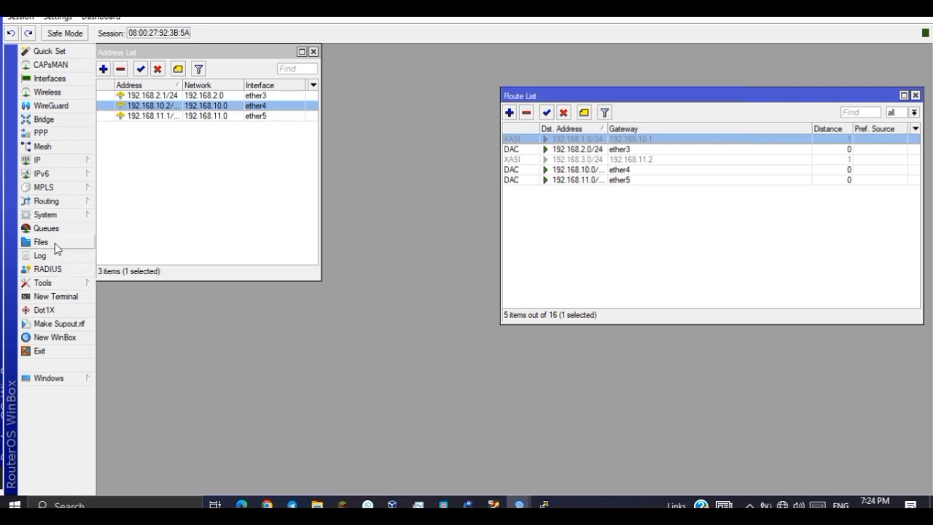
{"action": "left_click", "coordinate": [73, 203]}
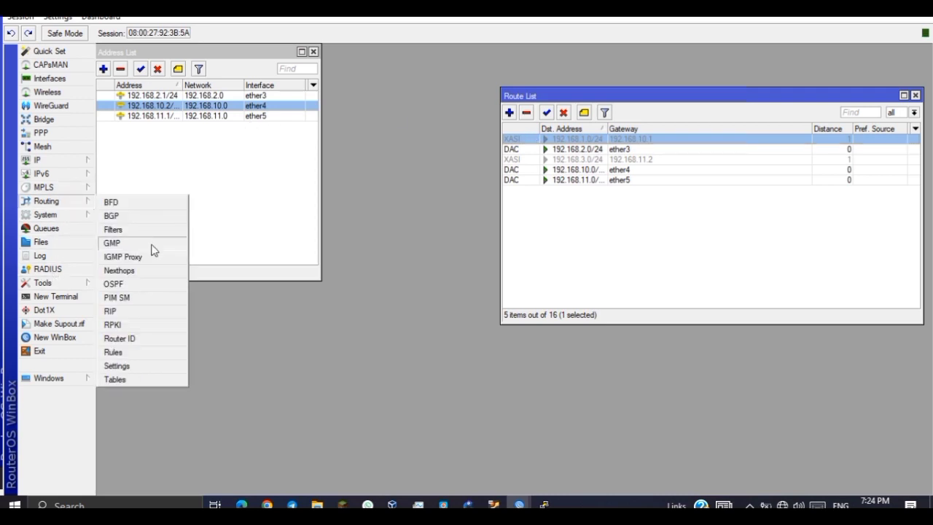
{"action": "left_click", "coordinate": [114, 285]}
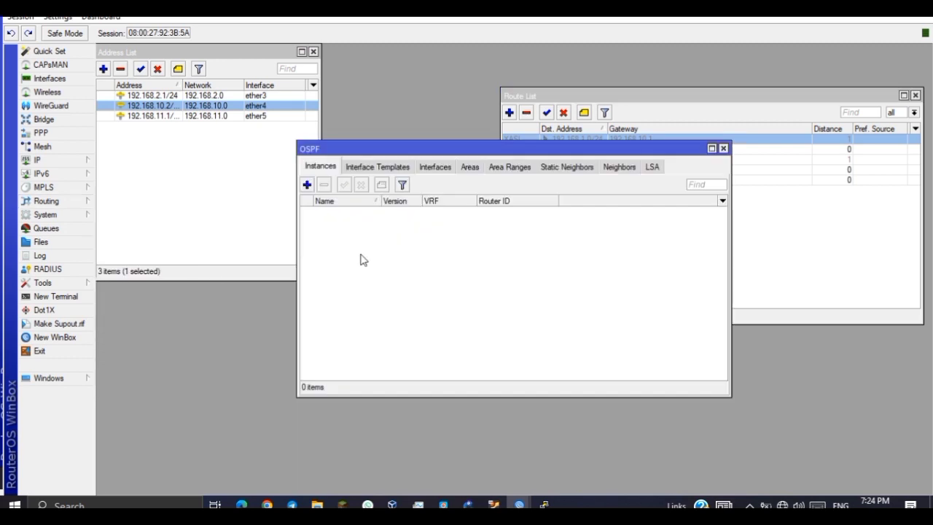
{"action": "left_click", "coordinate": [307, 187]}
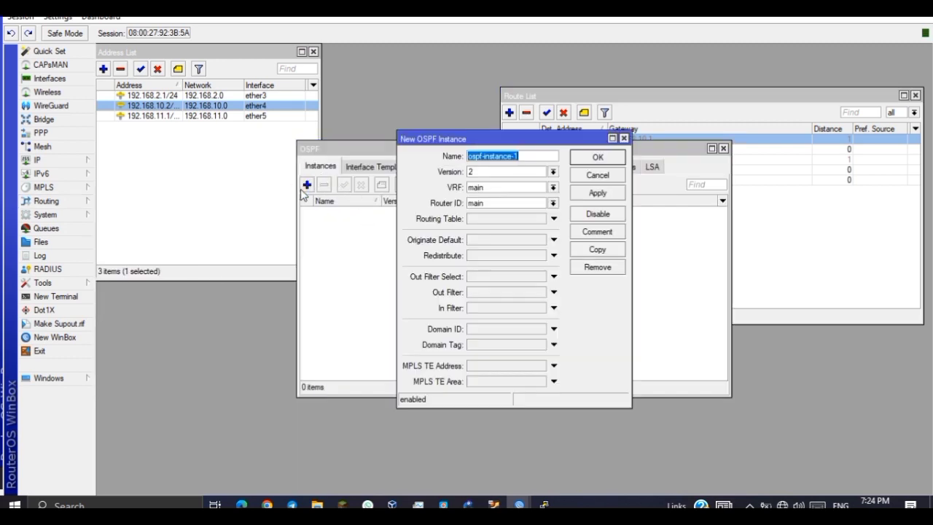
{"action": "left_click", "coordinate": [595, 157]}
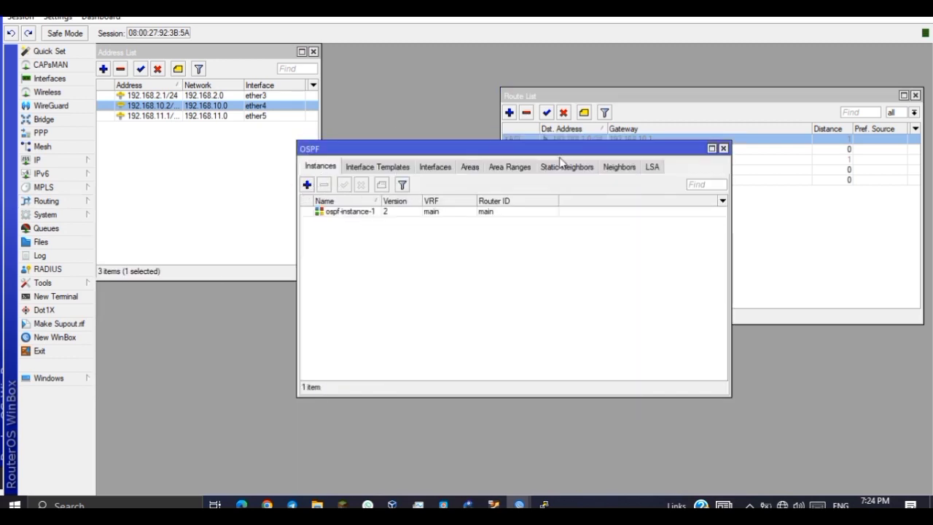
{"action": "left_click", "coordinate": [470, 167]}
{"action": "left_click", "coordinate": [308, 185]}
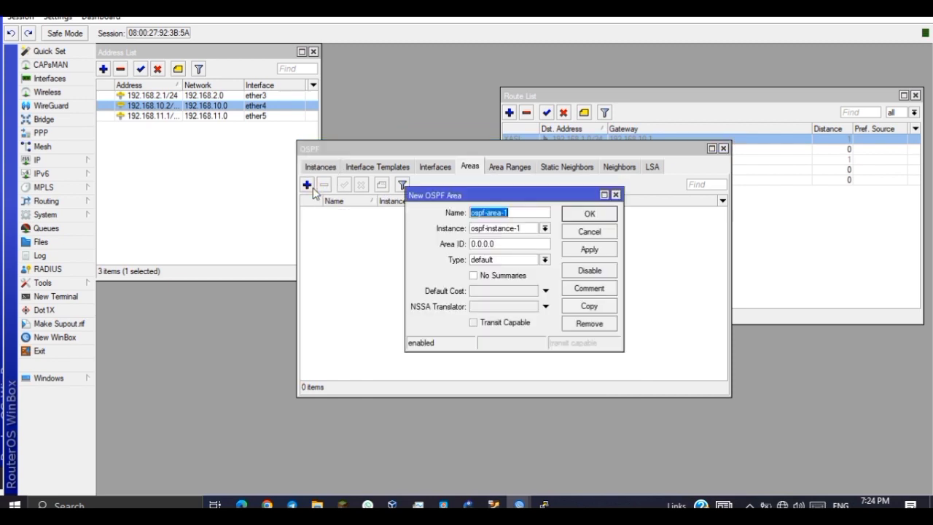
{"action": "left_click", "coordinate": [577, 216]}
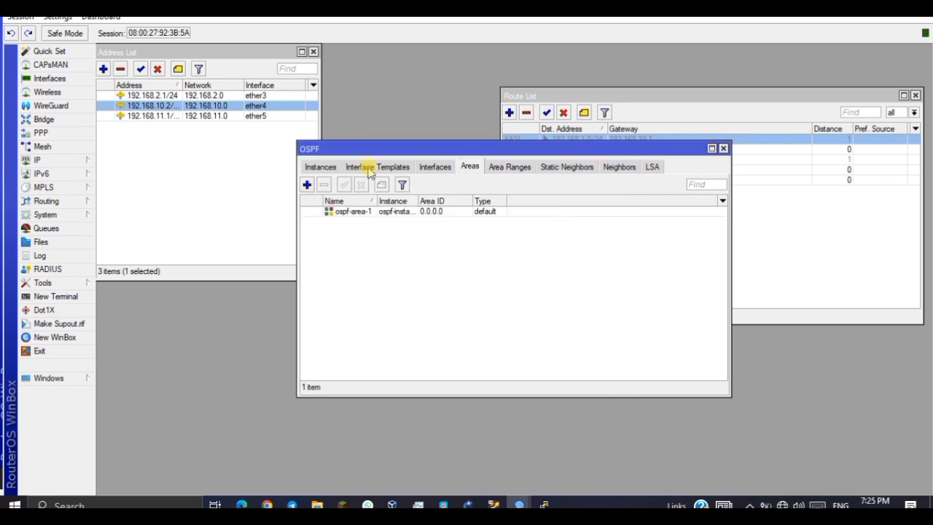
Add an interface template with three network entries, the first set to 192.168.2.0/24.
{"action": "left_click", "coordinate": [368, 167]}
{"action": "left_click", "coordinate": [307, 185]}
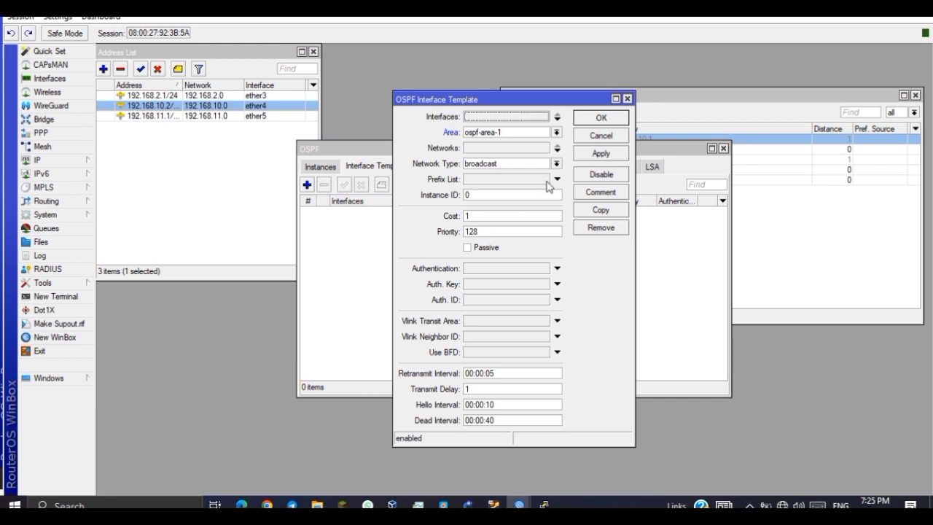
{"action": "left_click", "coordinate": [558, 148]}
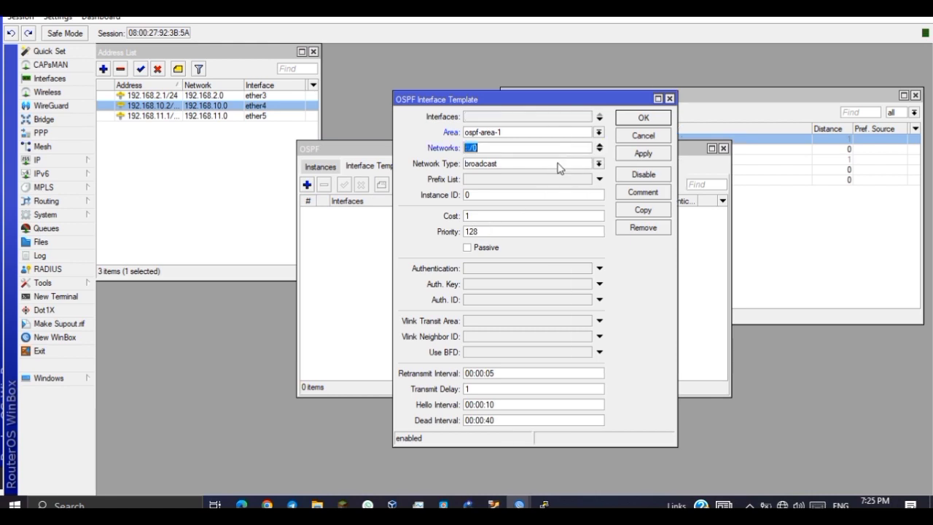
{"action": "left_click", "coordinate": [599, 150]}
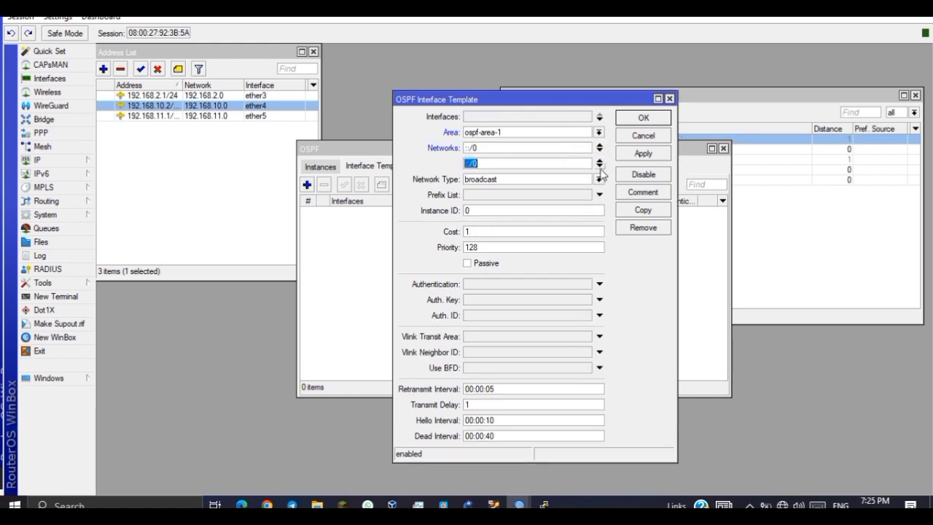
{"action": "left_click", "coordinate": [600, 169]}
{"action": "double_click", "coordinate": [522, 150]}
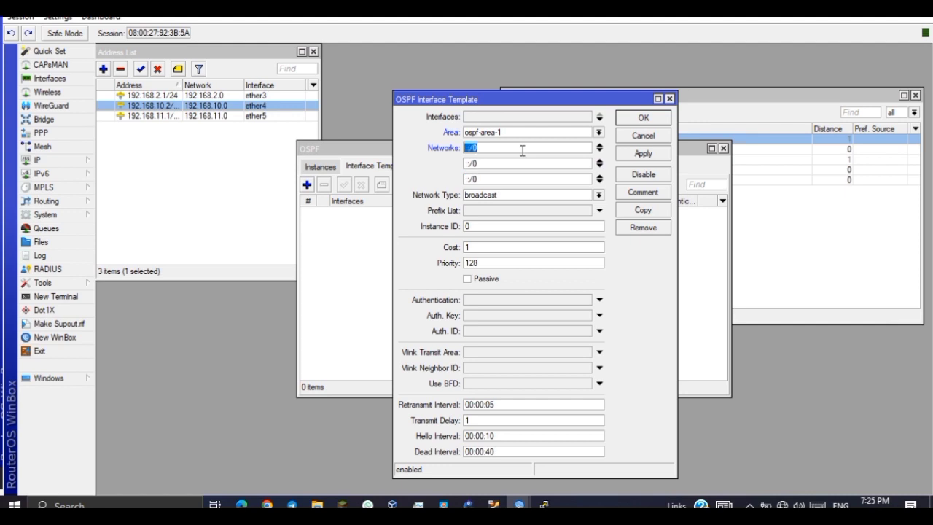
{"action": "type", "text": "c"}
{"action": "left_click_drag", "start_coordinate": [521, 150], "coordinate": [438, 142]}
{"action": "type", "text": "92.168.2.0"}
{"action": "type", "text": "/24"}
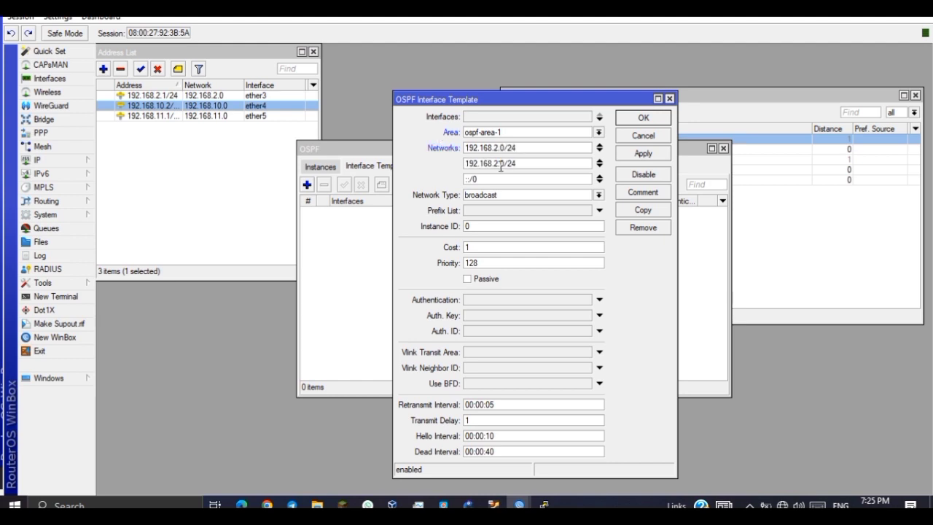
Set the remaining networks to 192.168.10.0/24 and 192.168.11.0/24 and save the template.
{"action": "key", "text": "BackSpace"}
{"action": "type", "text": "0"}
{"action": "type", "text": "1"}
{"action": "key", "text": "Tab"}
{"action": "type", "text": "192.168.2.0/24"}
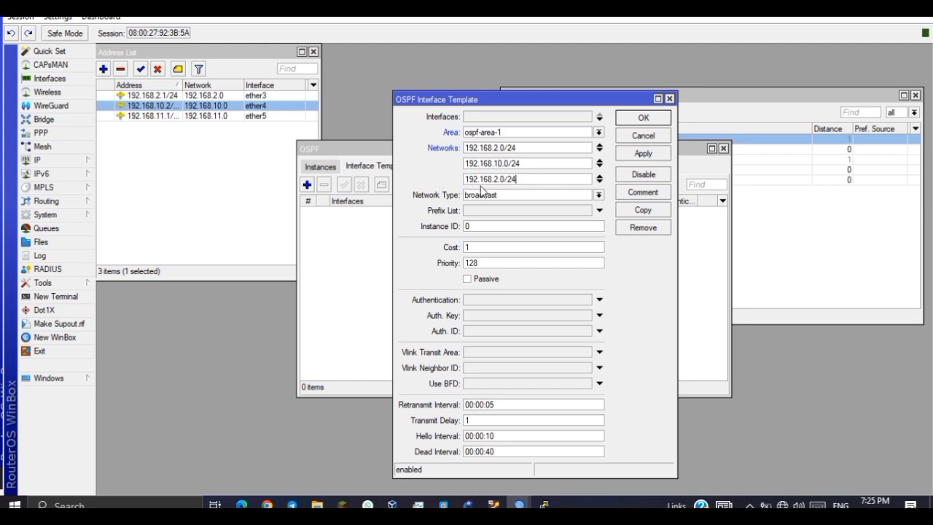
{"action": "left_click", "coordinate": [500, 183]}
{"action": "key", "text": "BackSpace"}
{"action": "type", "text": "11"}
{"action": "left_click", "coordinate": [643, 155]}
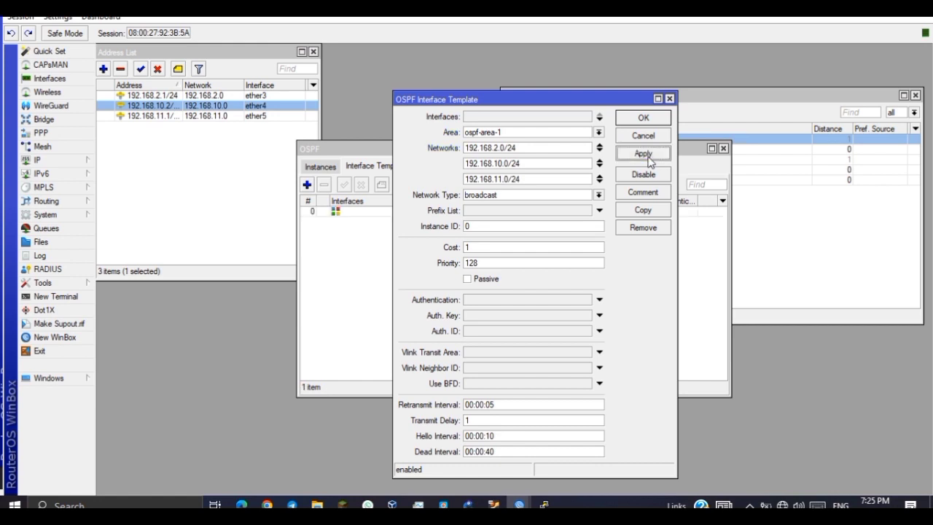
{"action": "left_click", "coordinate": [644, 118]}
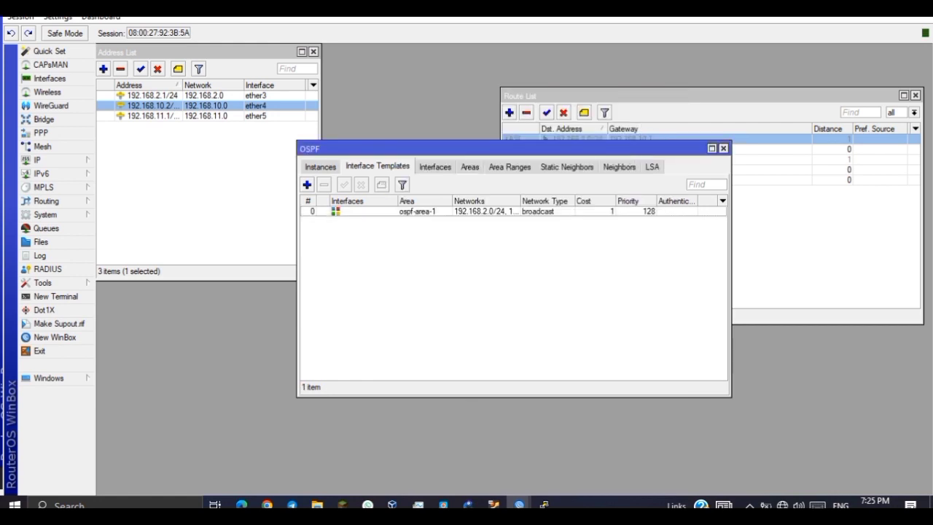
{"action": "mouse_move", "coordinate": [520, 505]}
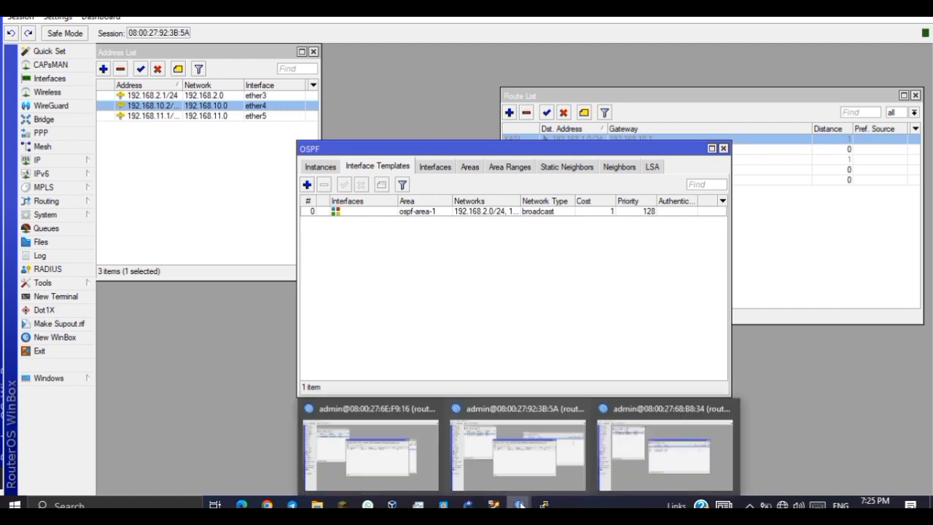
{"action": "left_click", "coordinate": [625, 457]}
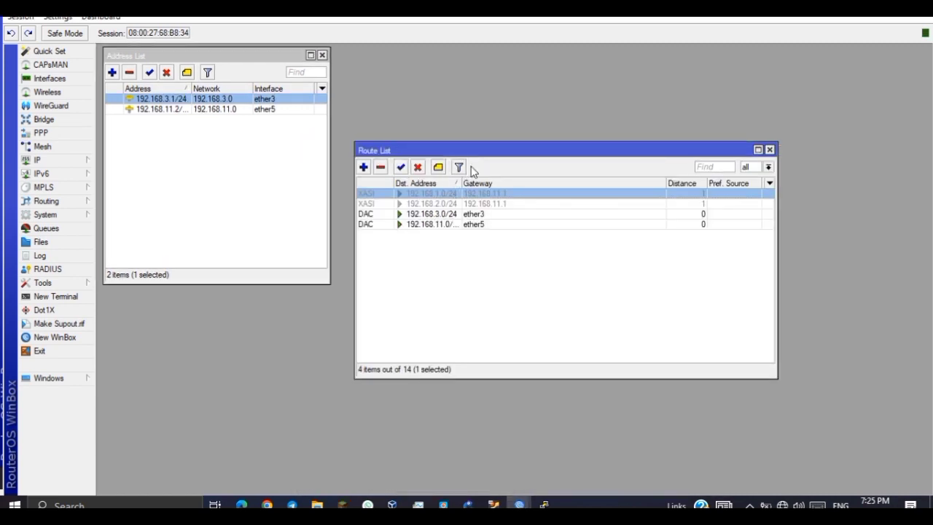
On router3, add OSPF instance ospf-instance-1 and area ospf-area-1 with area ID 0.0.0.0.
{"action": "left_click", "coordinate": [58, 202]}
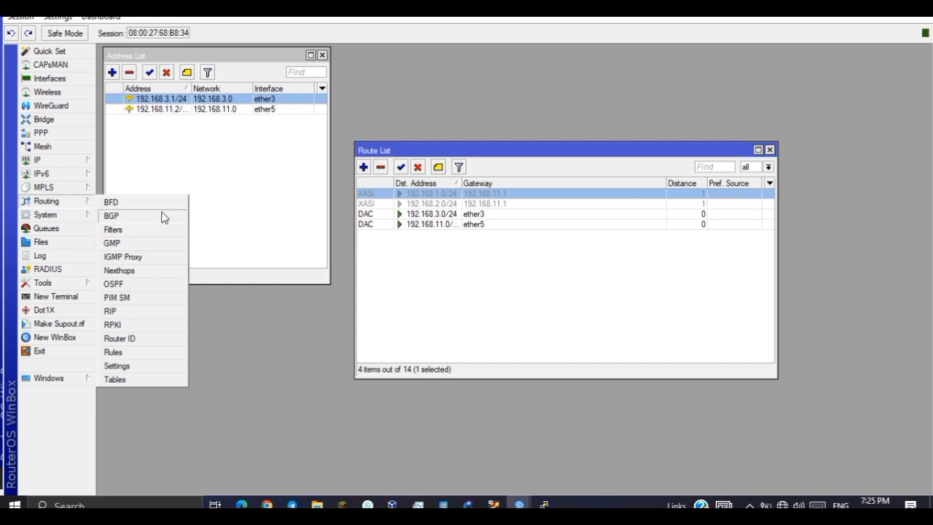
{"action": "left_click", "coordinate": [114, 283]}
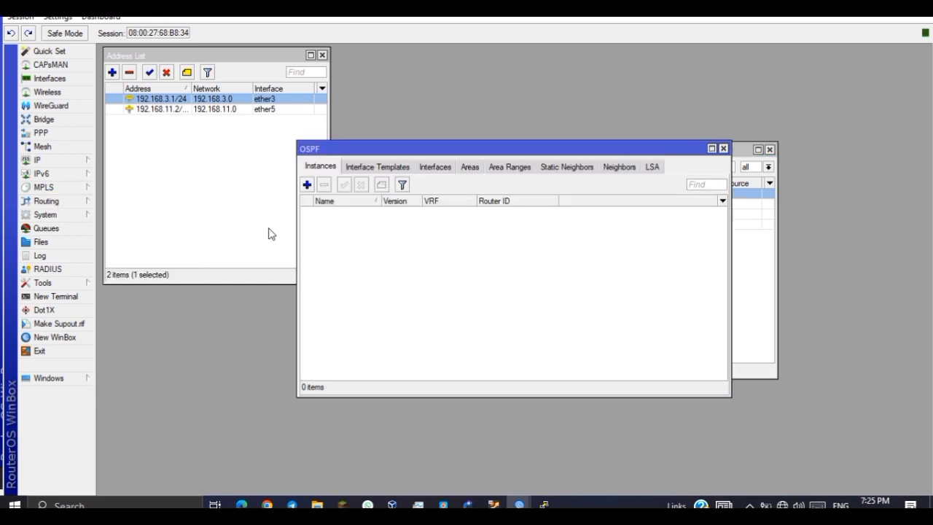
{"action": "left_click", "coordinate": [306, 186]}
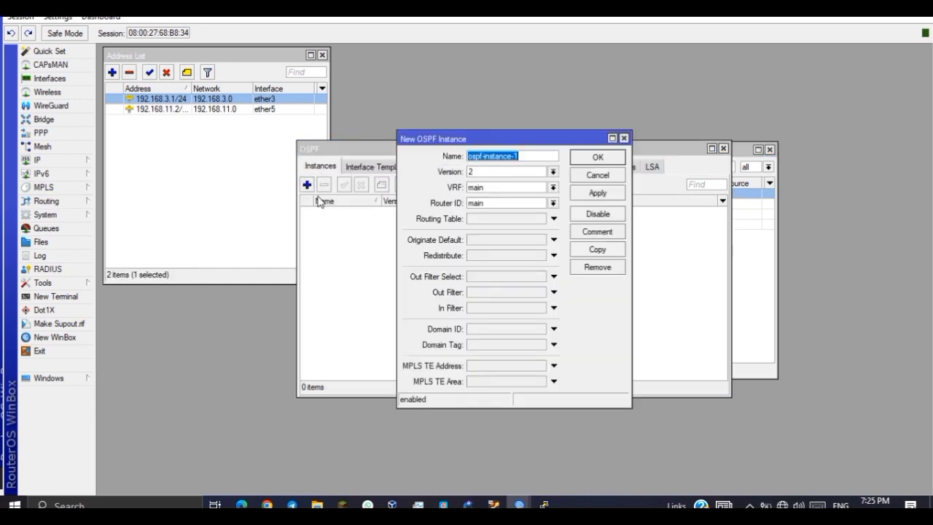
{"action": "left_click", "coordinate": [598, 158]}
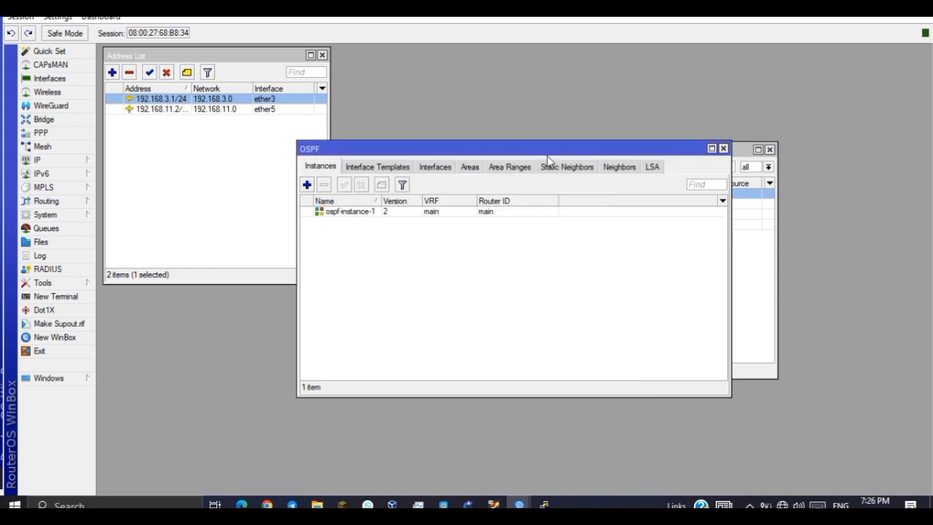
{"action": "left_click", "coordinate": [467, 167]}
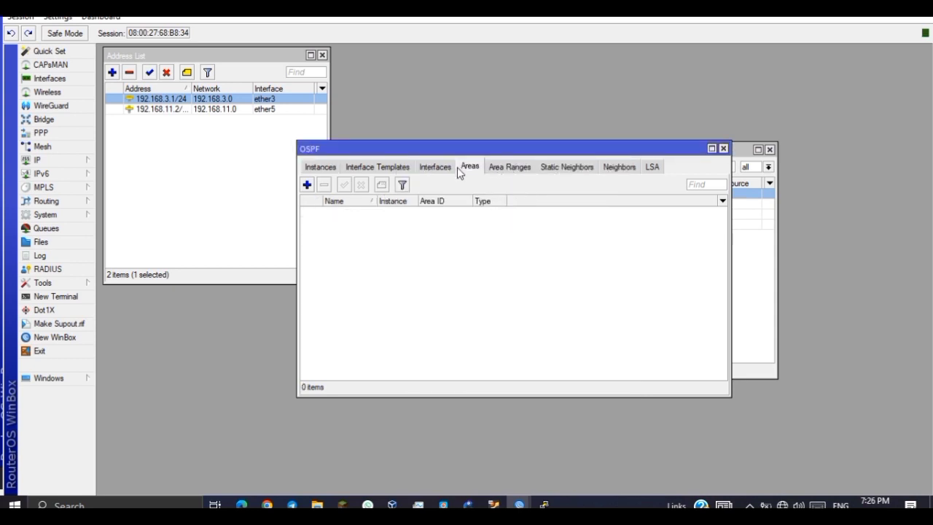
{"action": "left_click", "coordinate": [307, 184]}
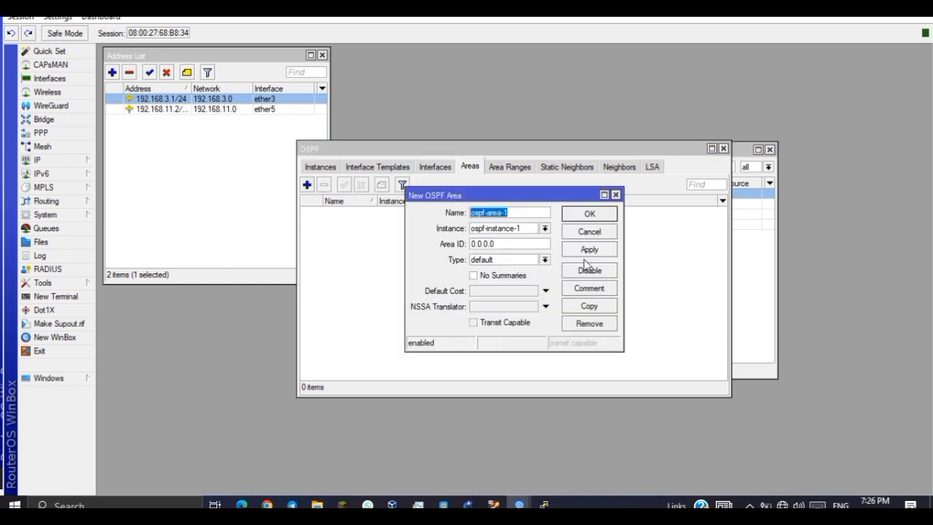
{"action": "left_click", "coordinate": [614, 214]}
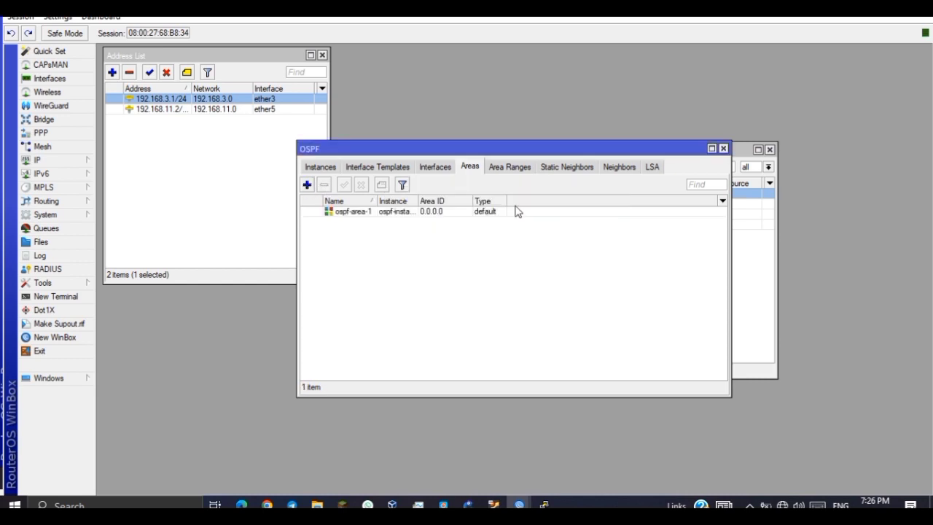
{"action": "left_click", "coordinate": [377, 167]}
Add router3's ospf-area-1 template covering 192.168.3.0/24 and 192.168.11.0/24.
{"action": "left_click", "coordinate": [307, 184]}
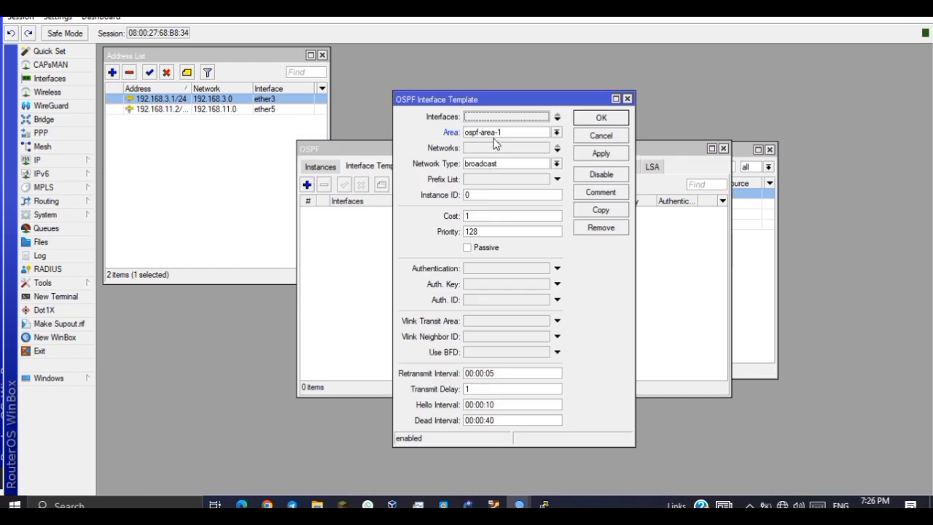
{"action": "left_click", "coordinate": [556, 150]}
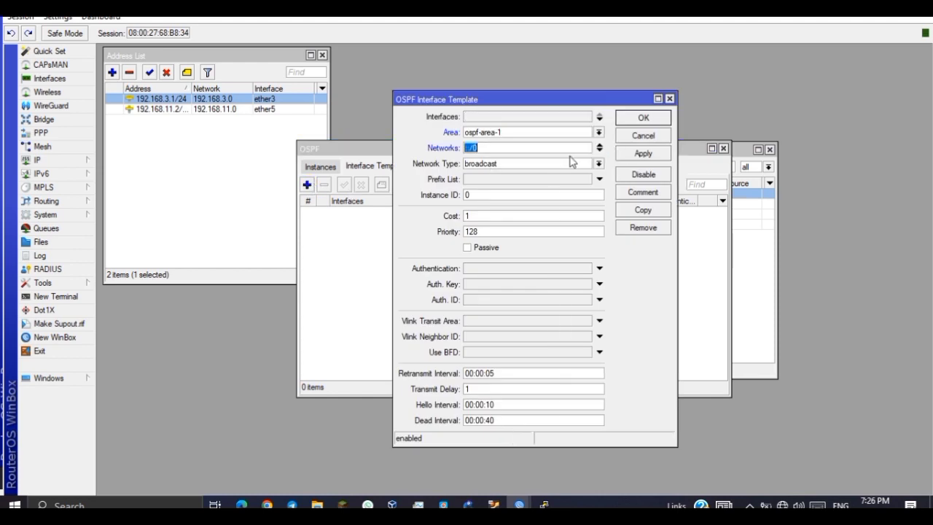
{"action": "left_click", "coordinate": [599, 150]}
{"action": "left_click", "coordinate": [510, 146]}
{"action": "type", "text": "192.168.2.0/24"}
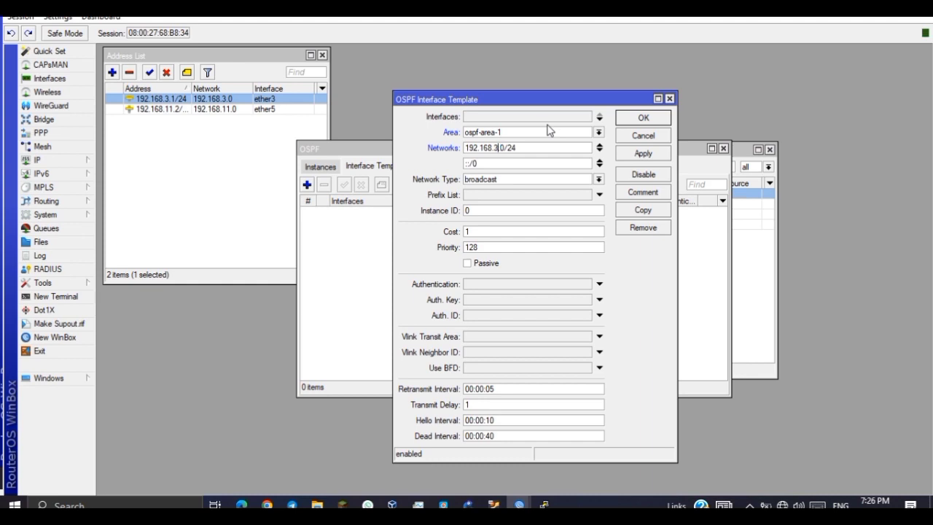
{"action": "left_click", "coordinate": [634, 154]}
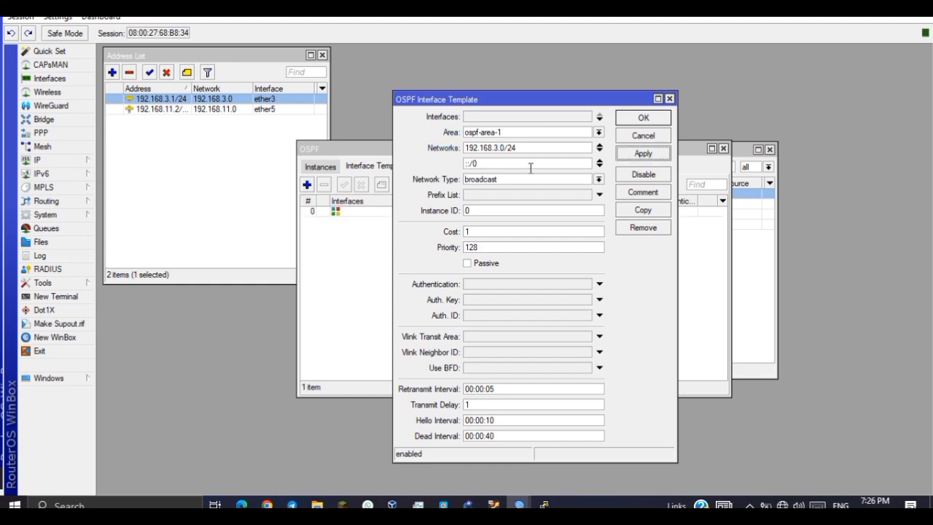
{"action": "left_click_drag", "start_coordinate": [501, 162], "coordinate": [427, 158]}
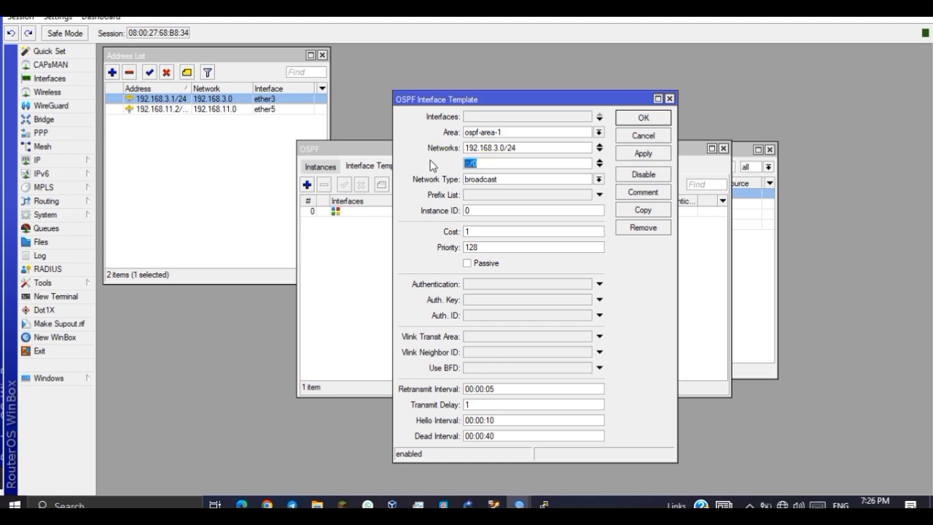
{"action": "type", "text": "192.168.2.0/24"}
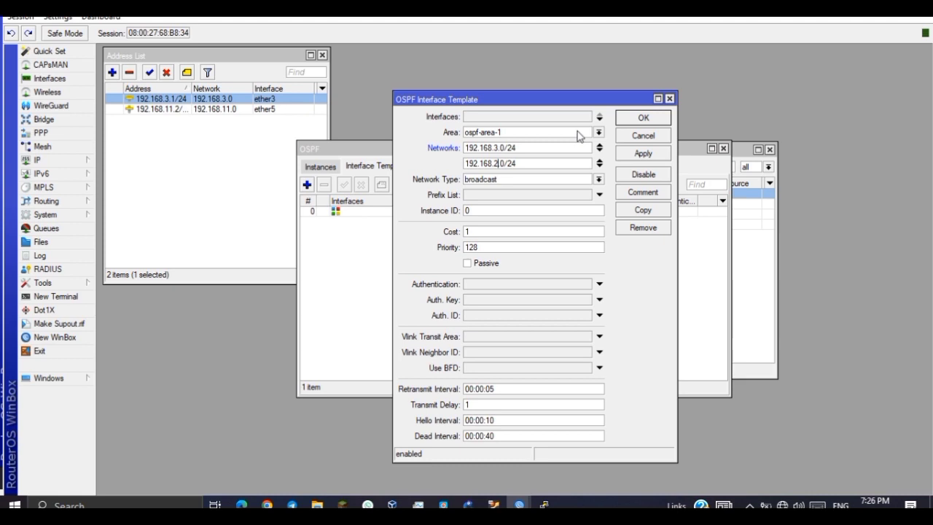
{"action": "key", "text": "BackSpace"}
{"action": "type", "text": "11"}
{"action": "left_click", "coordinate": [659, 154]}
{"action": "left_click", "coordinate": [640, 118]}
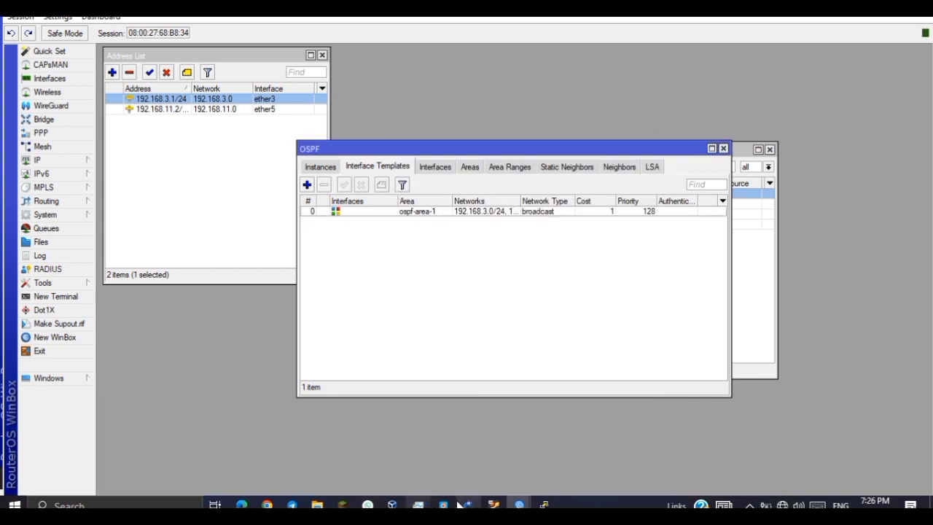
From PC1's console, rerun the ping to 192.168.2.1.
{"action": "mouse_move", "coordinate": [543, 504]}
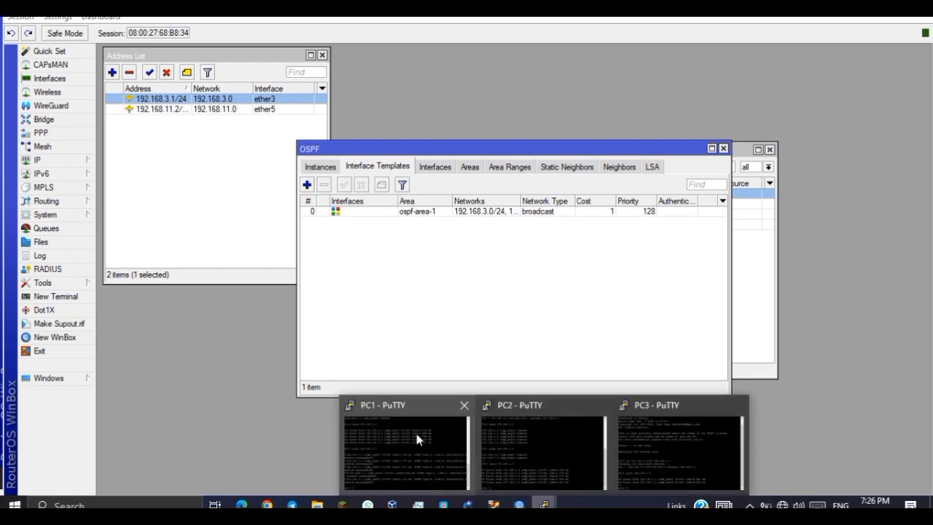
{"action": "left_click", "coordinate": [414, 429]}
{"action": "key", "text": "Up"}
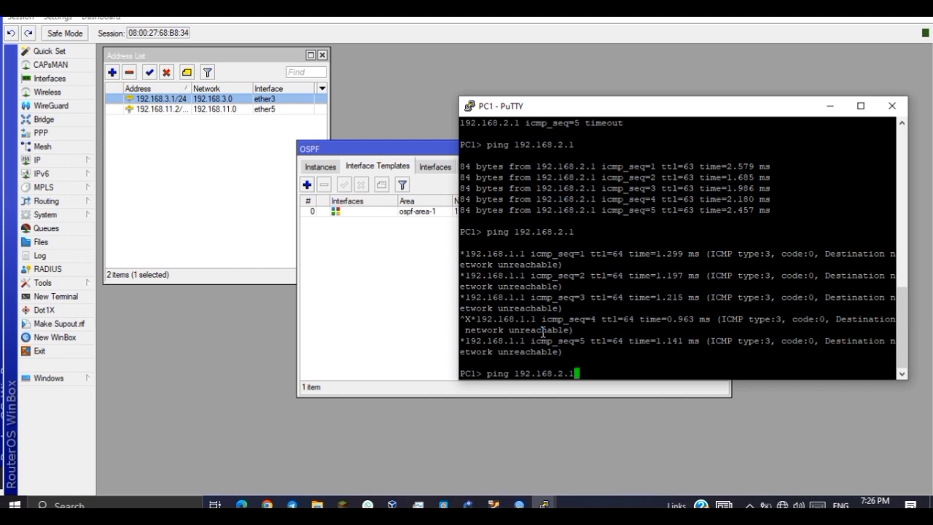
{"action": "key", "text": "Return"}
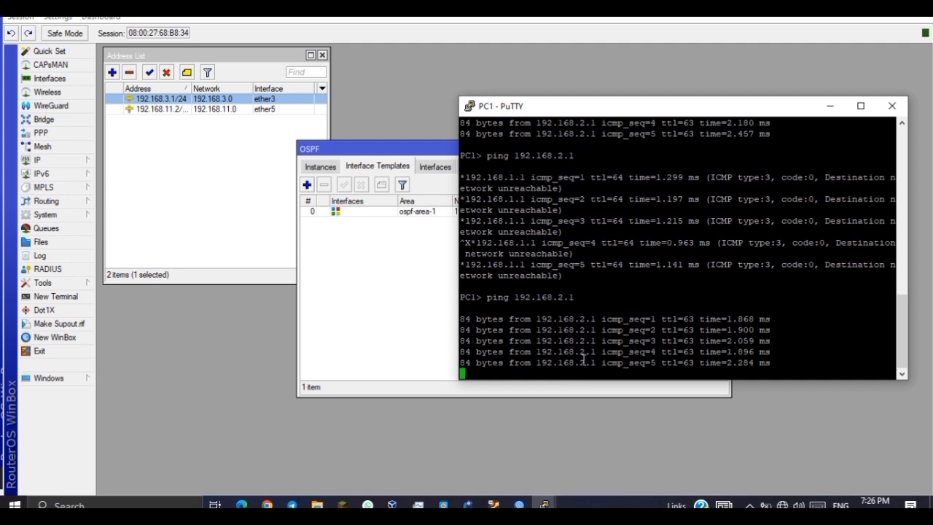
Ping PC3 at 192.168.3.2 from PC1 and confirm replies arrive.
{"action": "key", "text": "Return"}
{"action": "key", "text": "Up"}
{"action": "key", "text": "BackSpace"}
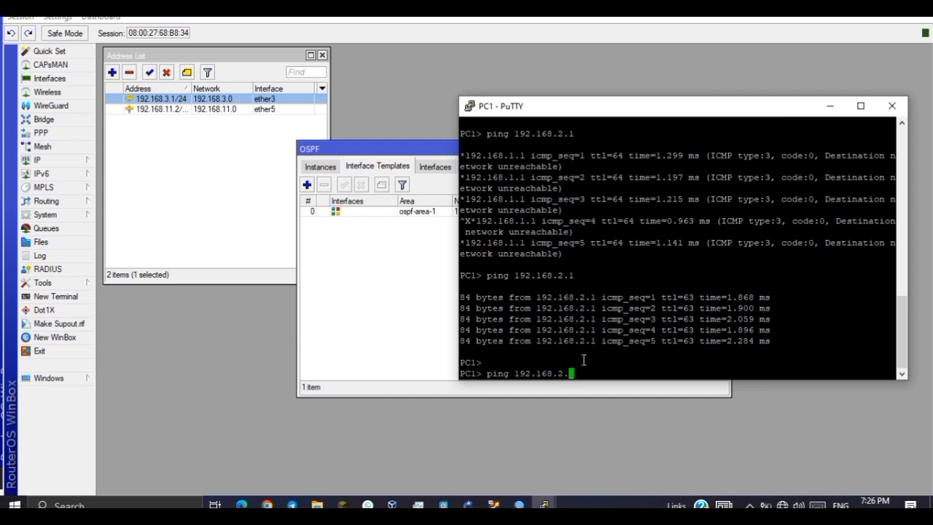
{"action": "key", "text": "Left"}
{"action": "key", "text": "Delete"}
{"action": "type", "text": "3"}
{"action": "key", "text": "Right"}
{"action": "type", "text": "2"}
{"action": "key", "text": "Return"}
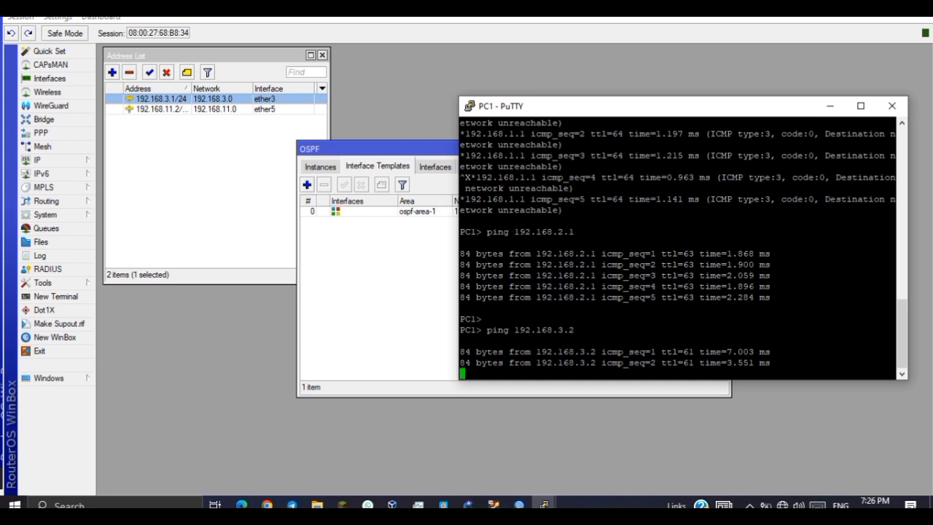
{"action": "mouse_move", "coordinate": [544, 502]}
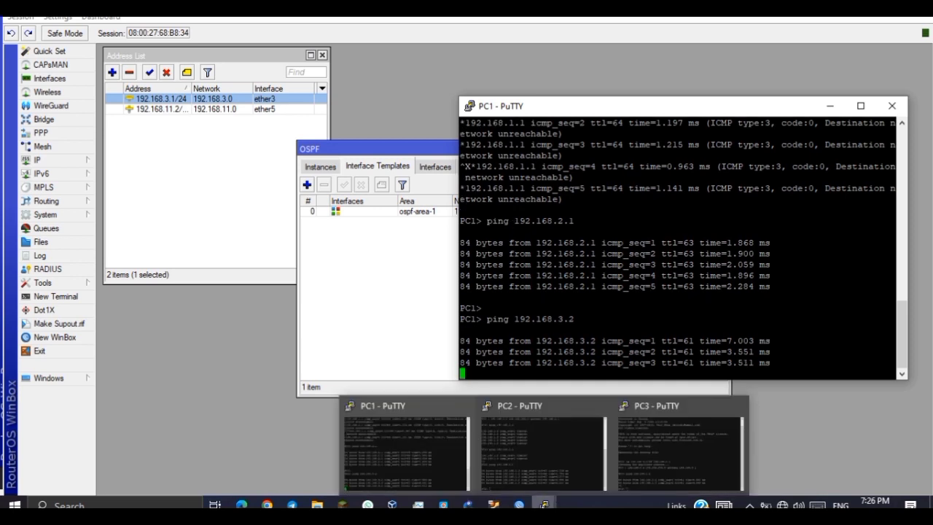
{"action": "left_click", "coordinate": [575, 451]}
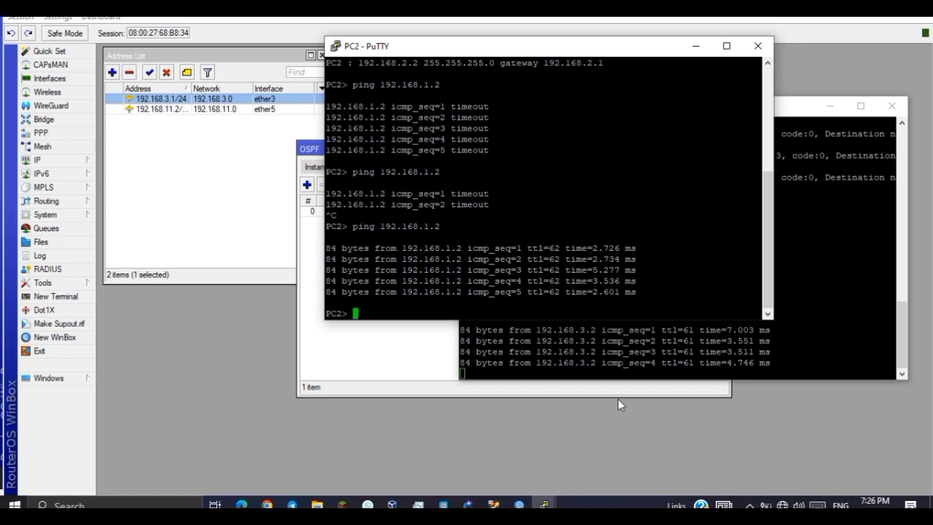
Ping PC1 at 192.168.1.2 from both PC2 and PC3.
{"action": "key", "text": "Up"}
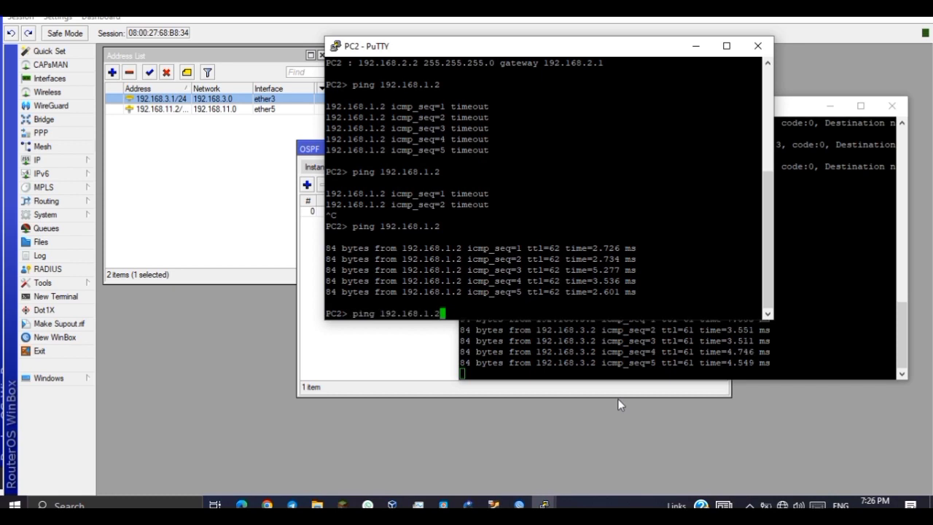
{"action": "key", "text": "Return"}
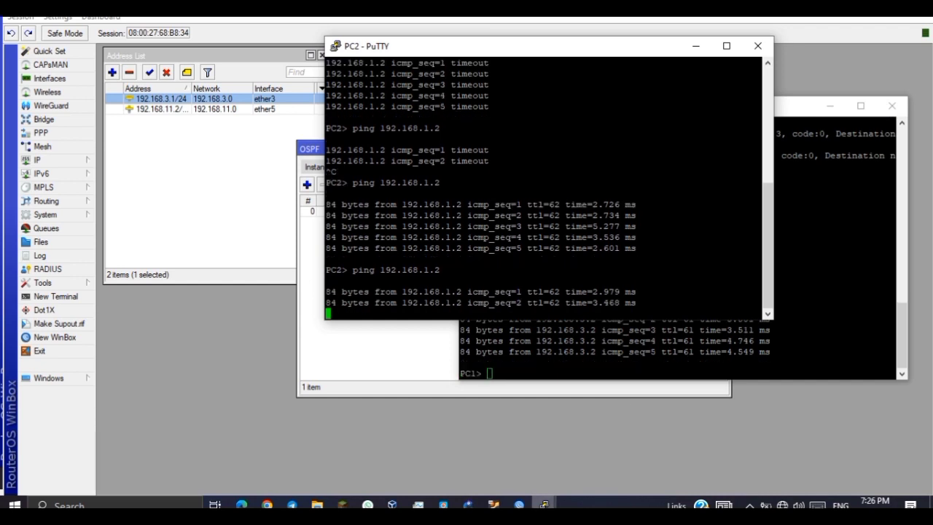
{"action": "mouse_move", "coordinate": [544, 505]}
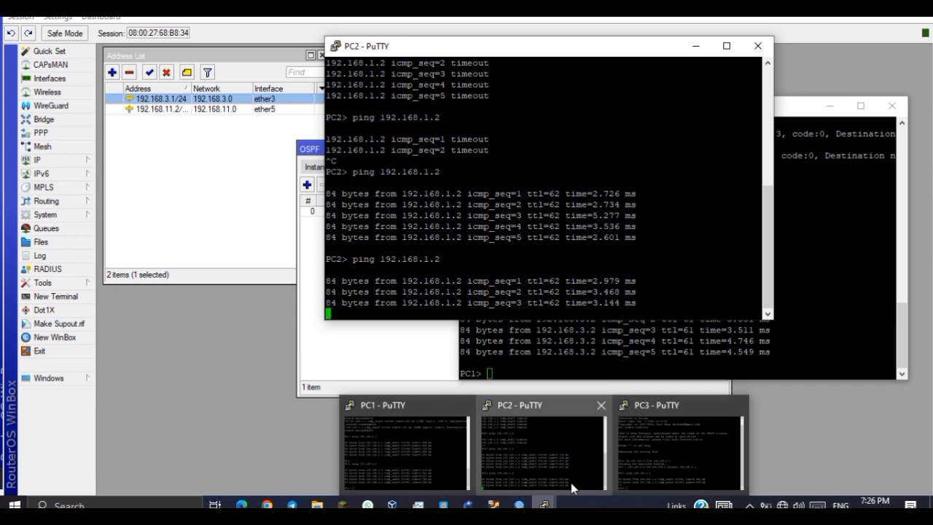
{"action": "left_click", "coordinate": [666, 465]}
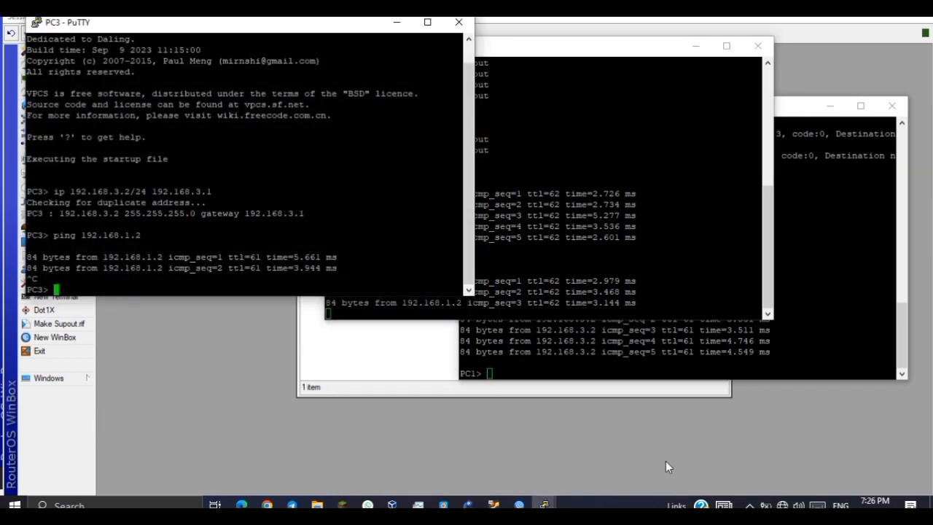
{"action": "key", "text": "Up"}
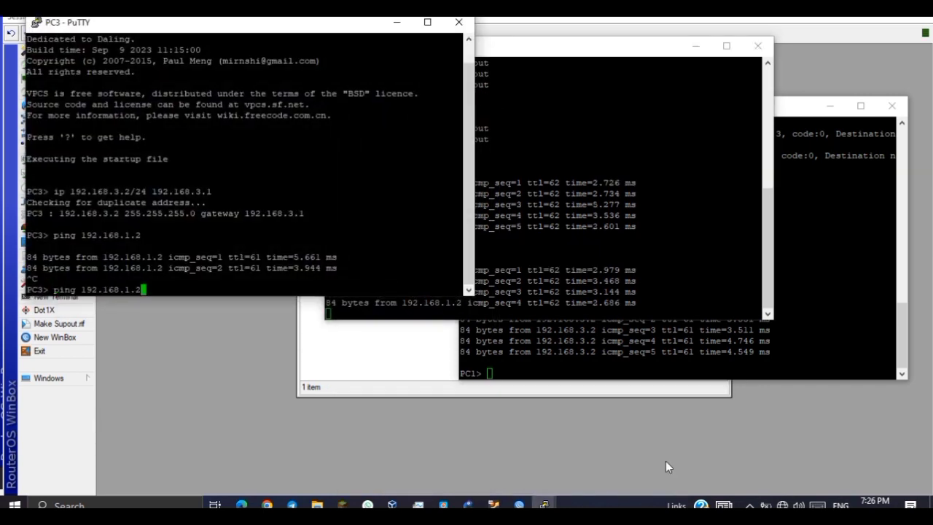
{"action": "key", "text": "Return"}
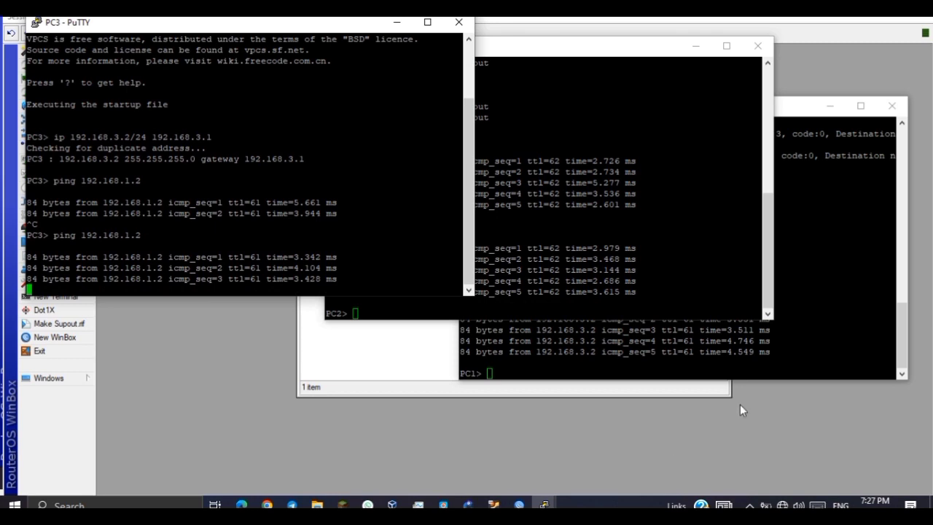
Ping PC3 at 192.168.3.2 from PC2's console.
{"action": "left_click", "coordinate": [707, 261]}
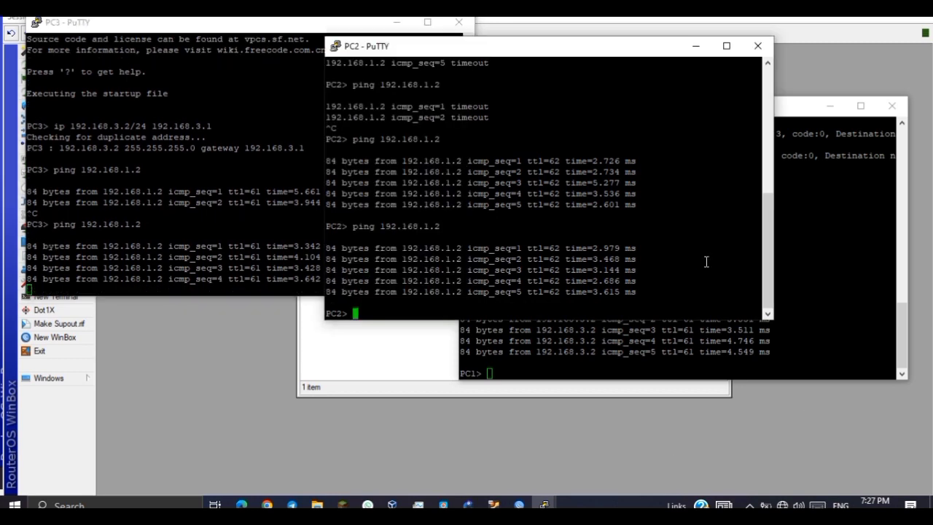
{"action": "key", "text": "Up"}
{"action": "key", "text": "Left"}
{"action": "key", "text": "Left"}
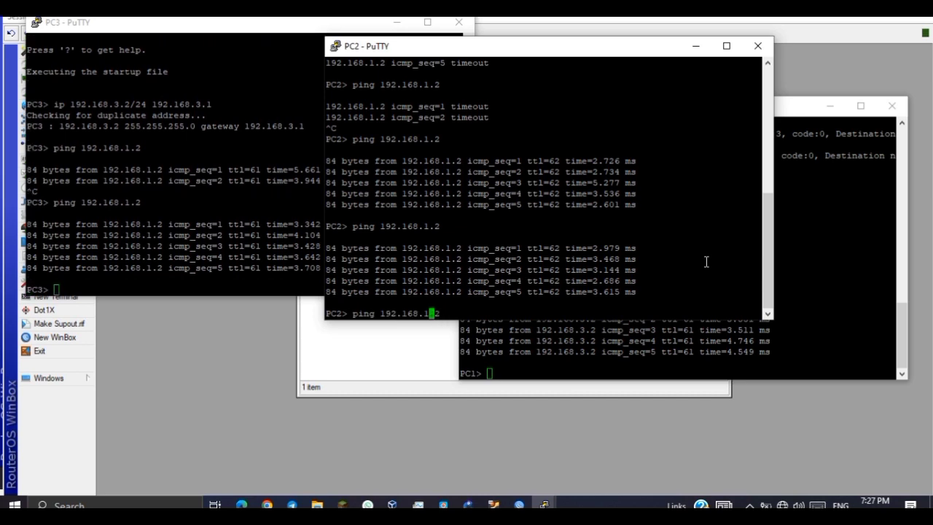
{"action": "key", "text": "BackSpace"}
{"action": "type", "text": "3"}
{"action": "key", "text": "Return"}
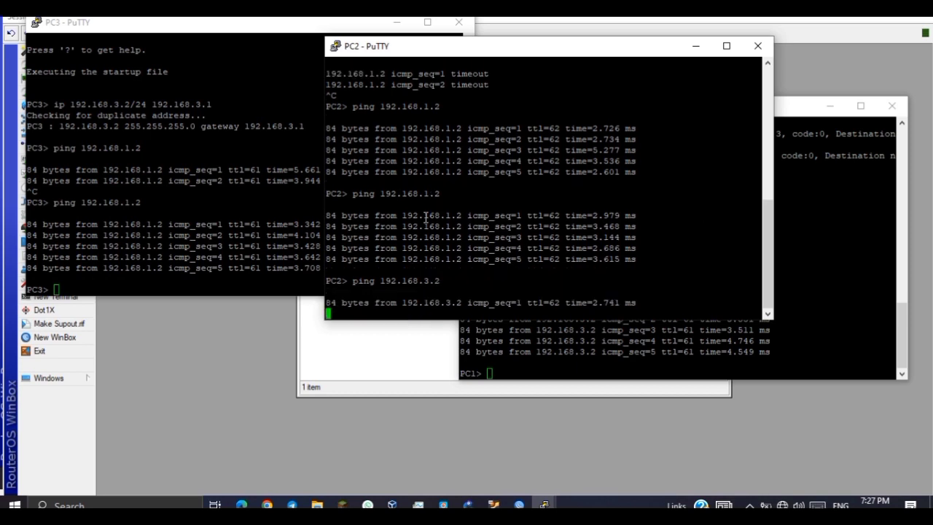
Ping PC2 at 192.168.2.2 from PC3's console.
{"action": "left_click", "coordinate": [194, 246]}
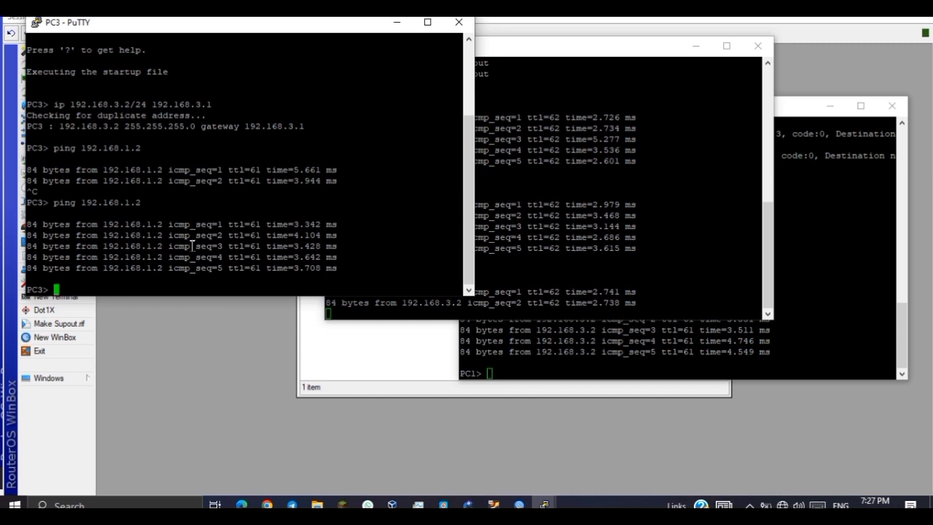
{"action": "key", "text": "Up"}
{"action": "key", "text": "Left"}
{"action": "key", "text": "BackSpace"}
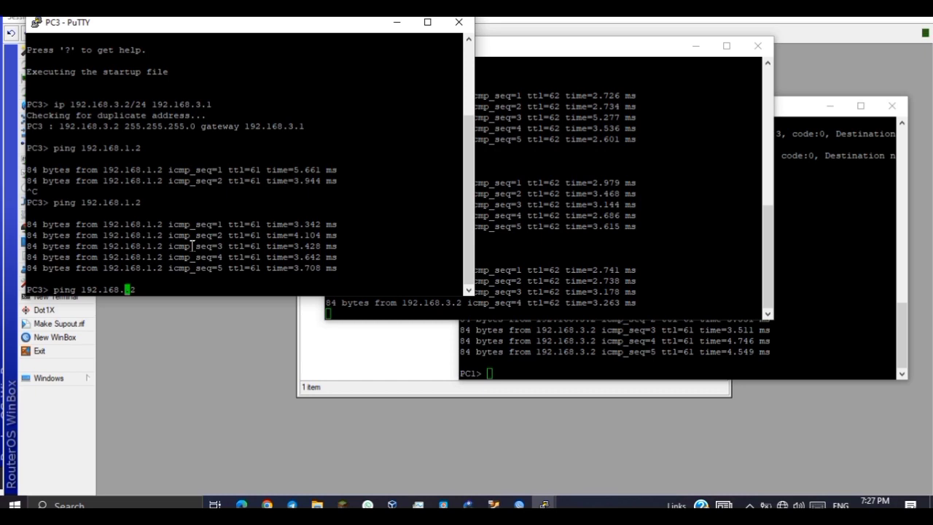
{"action": "type", "text": "2"}
{"action": "key", "text": "Return"}
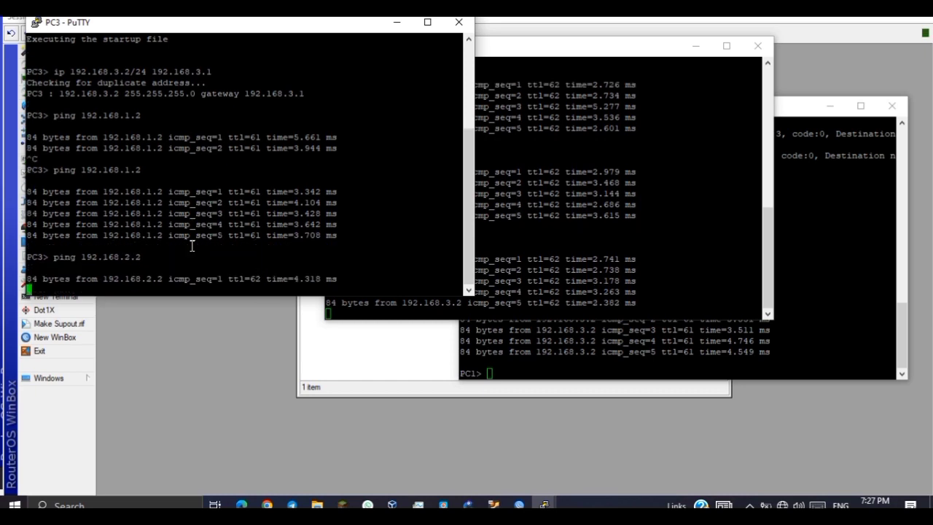